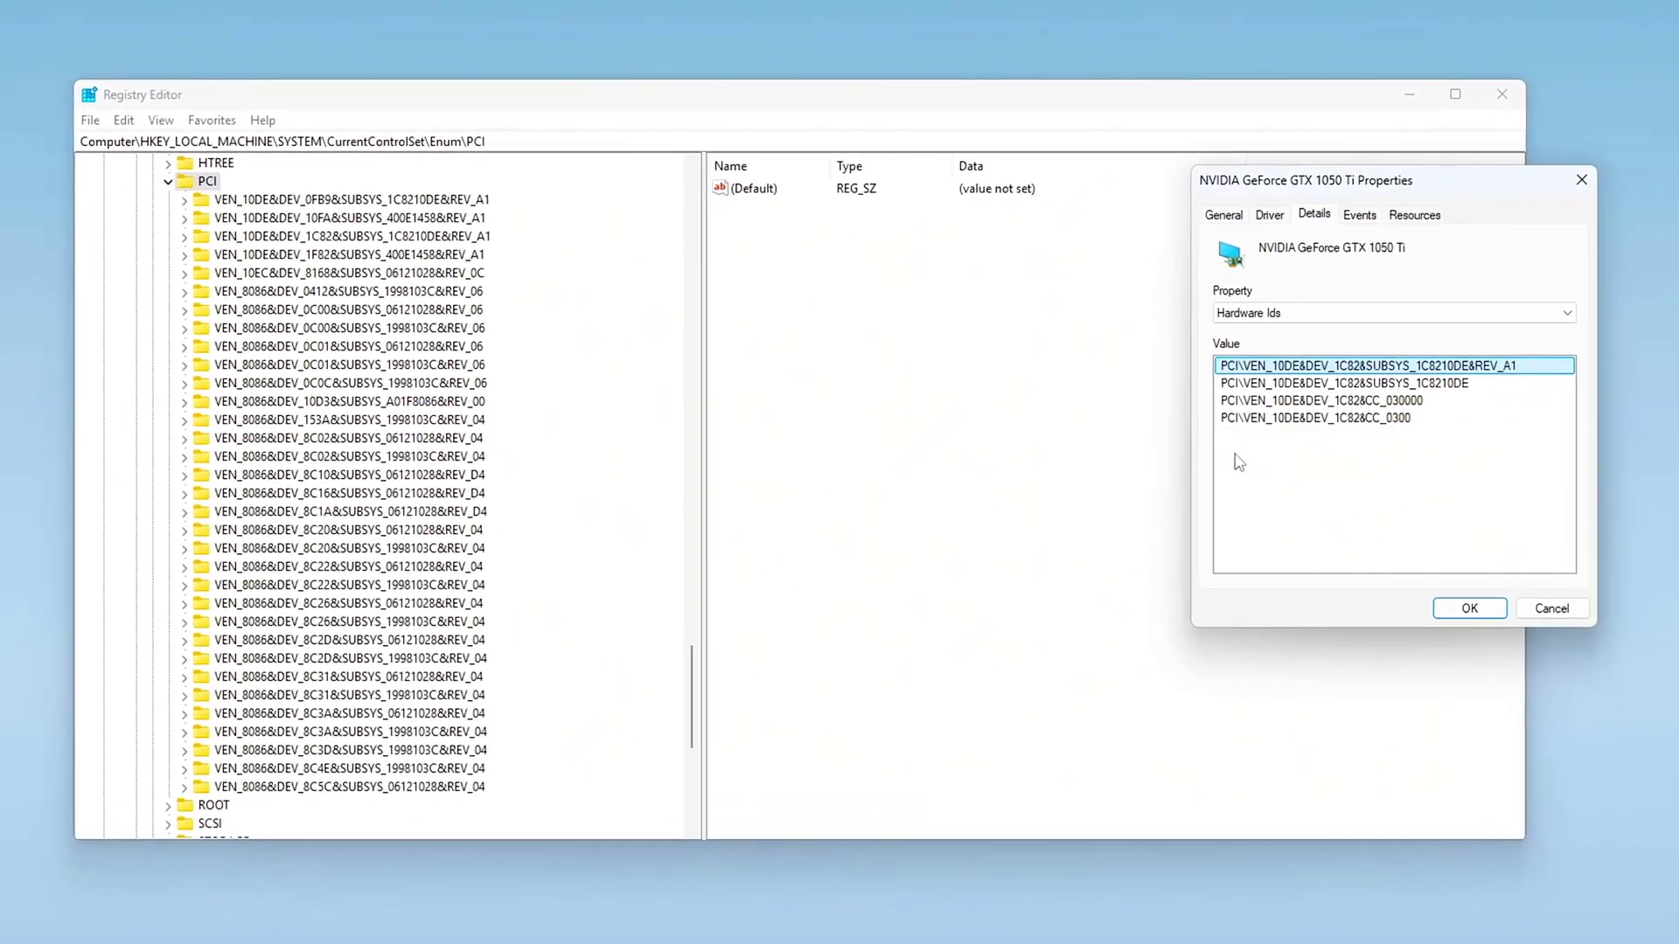
Step: Copy the GTX 1050 Ti's first hardware ID and review each listed device's interrupt details
right_click(1322, 371)
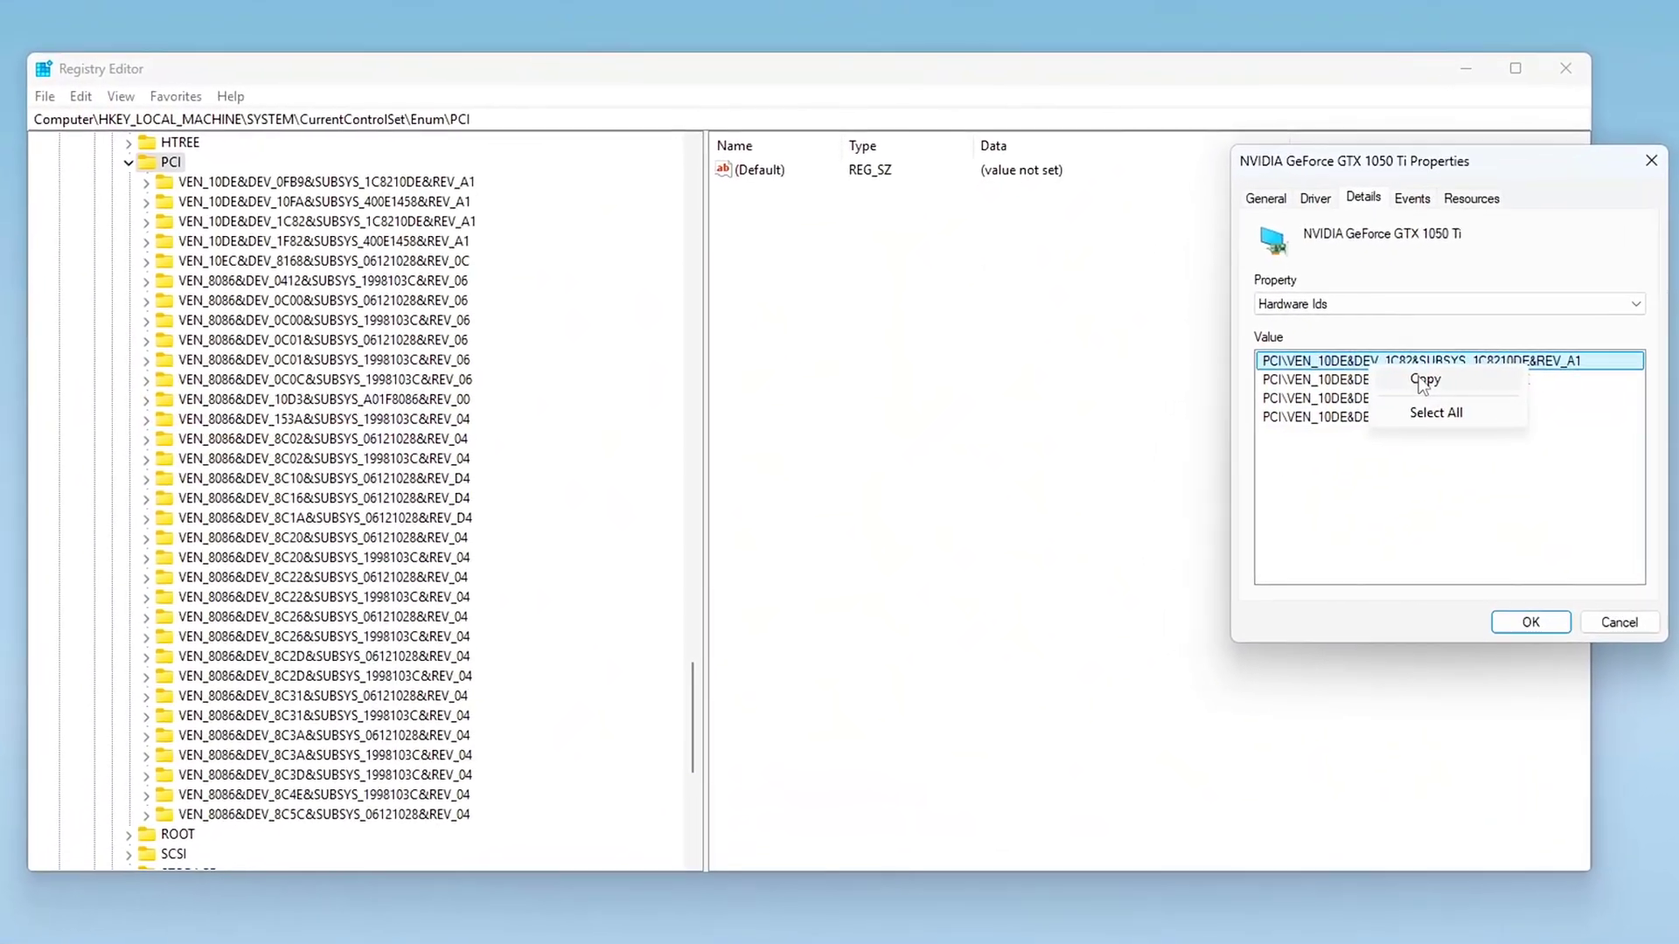
left_click(1423, 380)
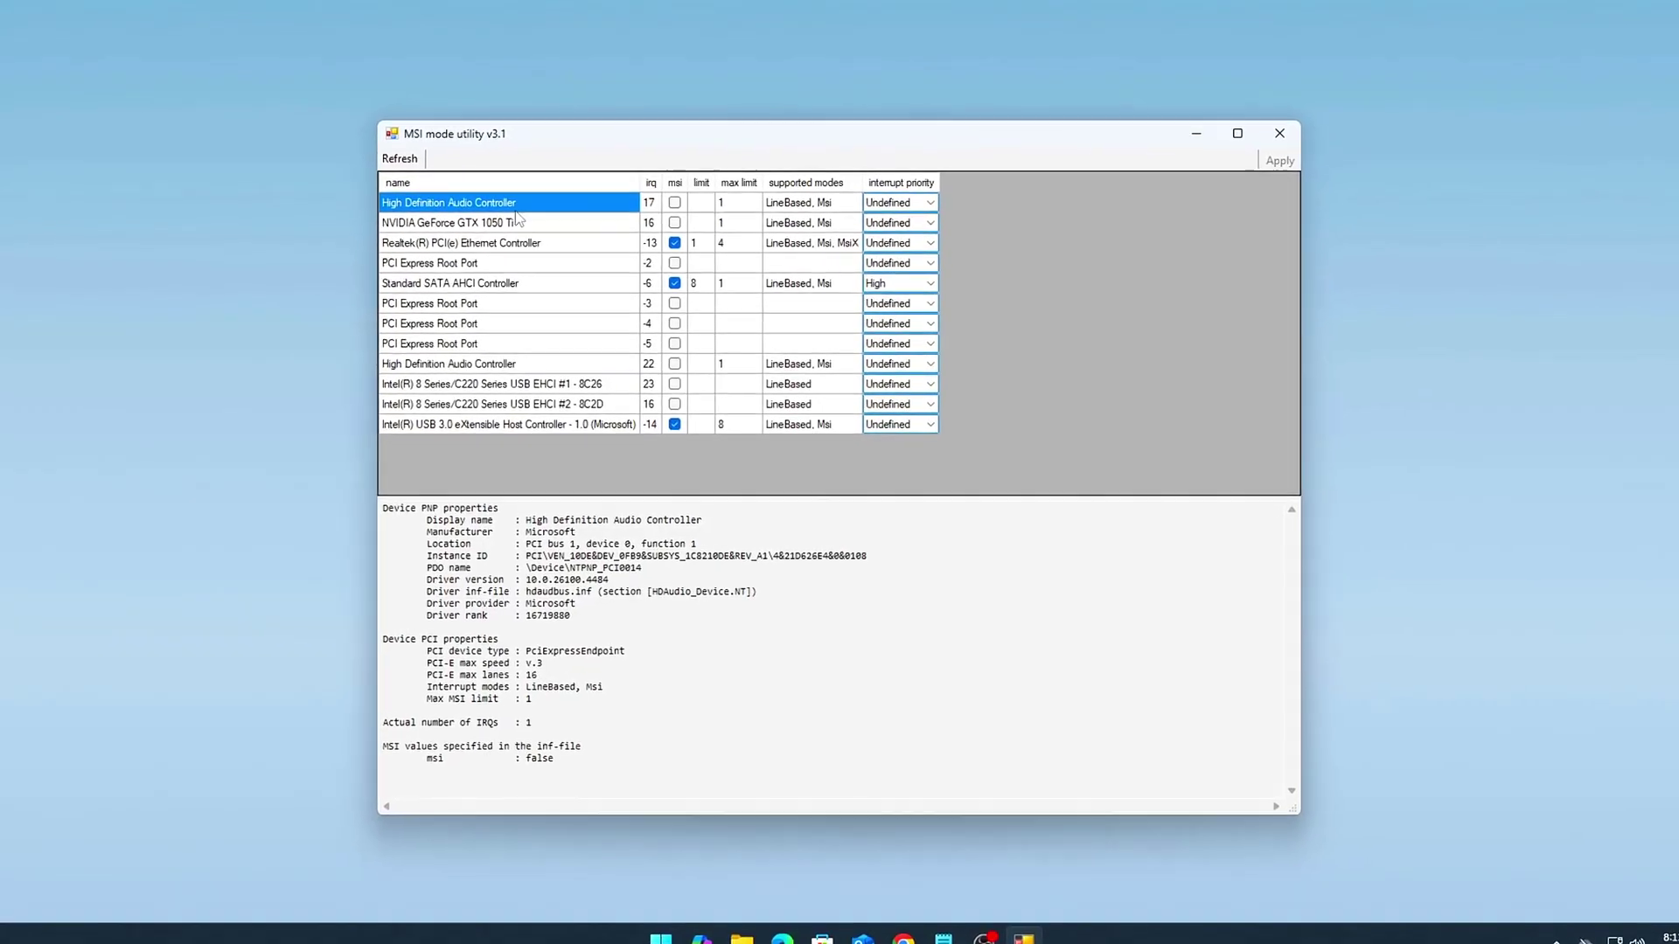
left_click(516, 222)
left_click(547, 243)
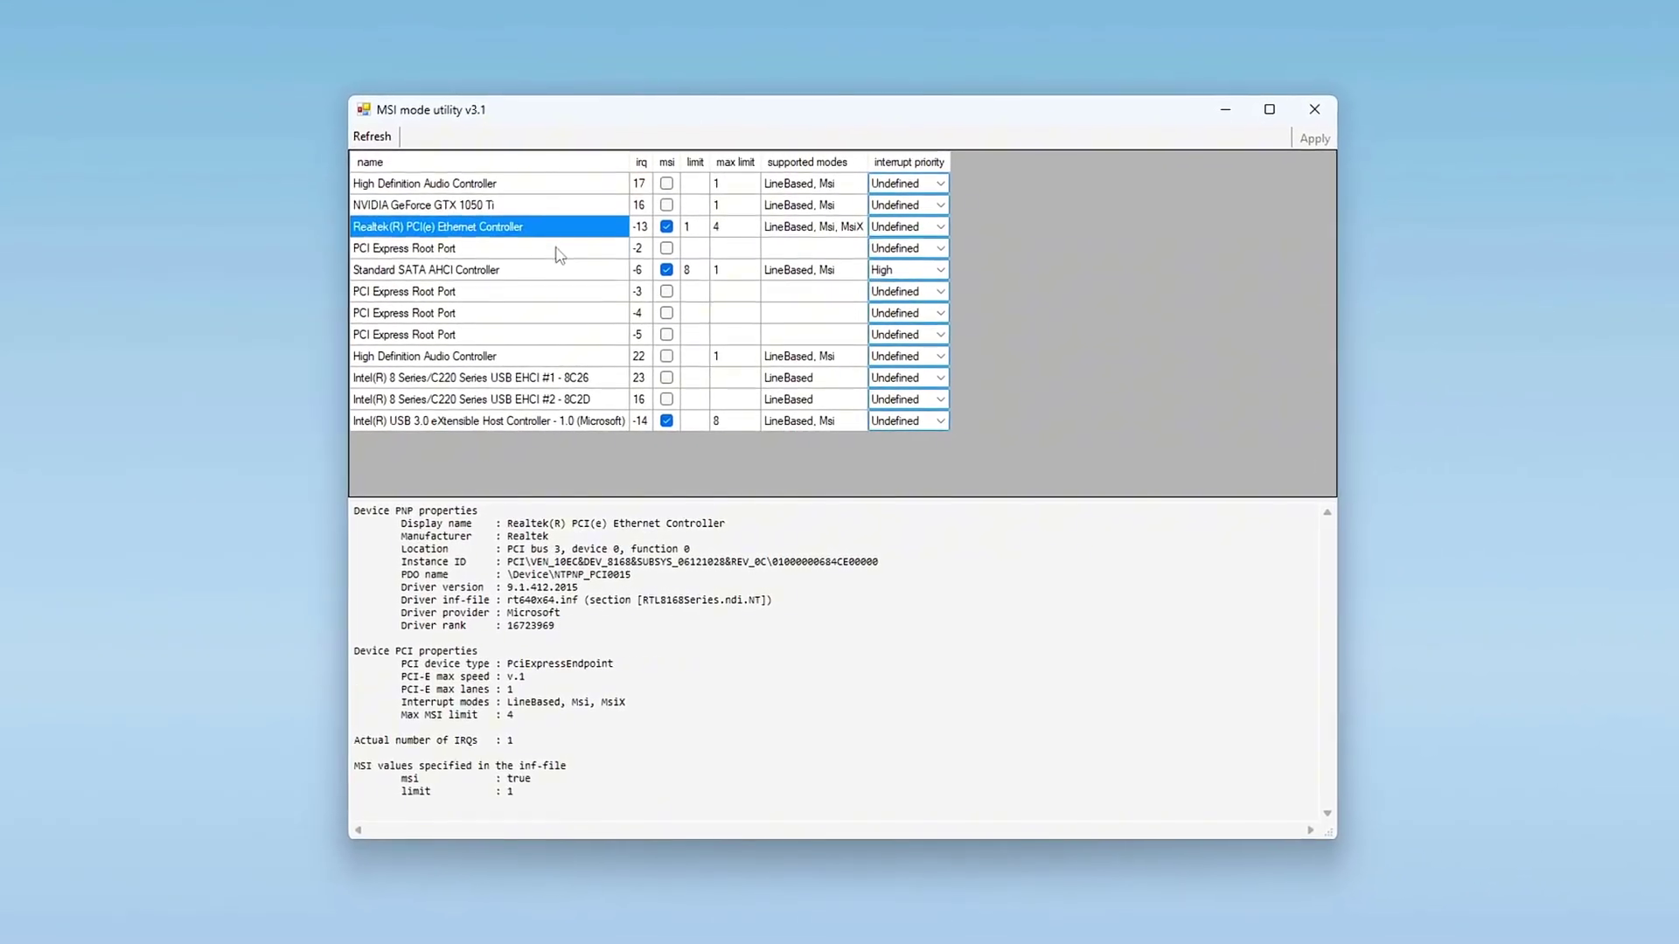
left_click(558, 249)
left_click(561, 270)
left_click(563, 292)
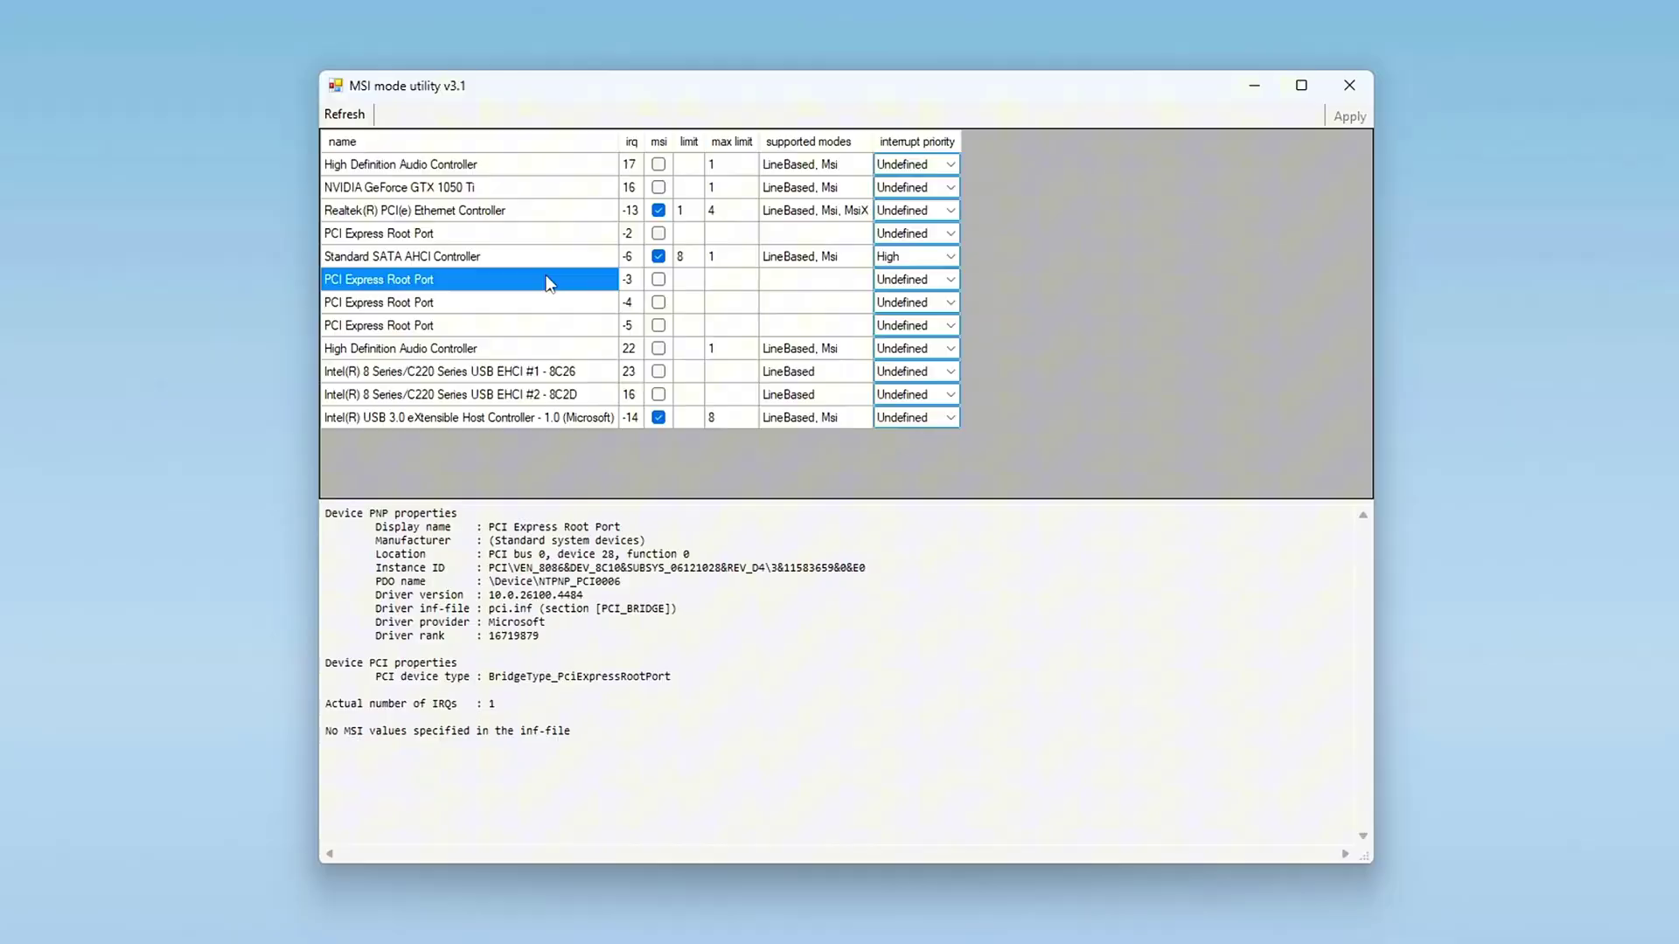
left_click(547, 303)
left_click(538, 325)
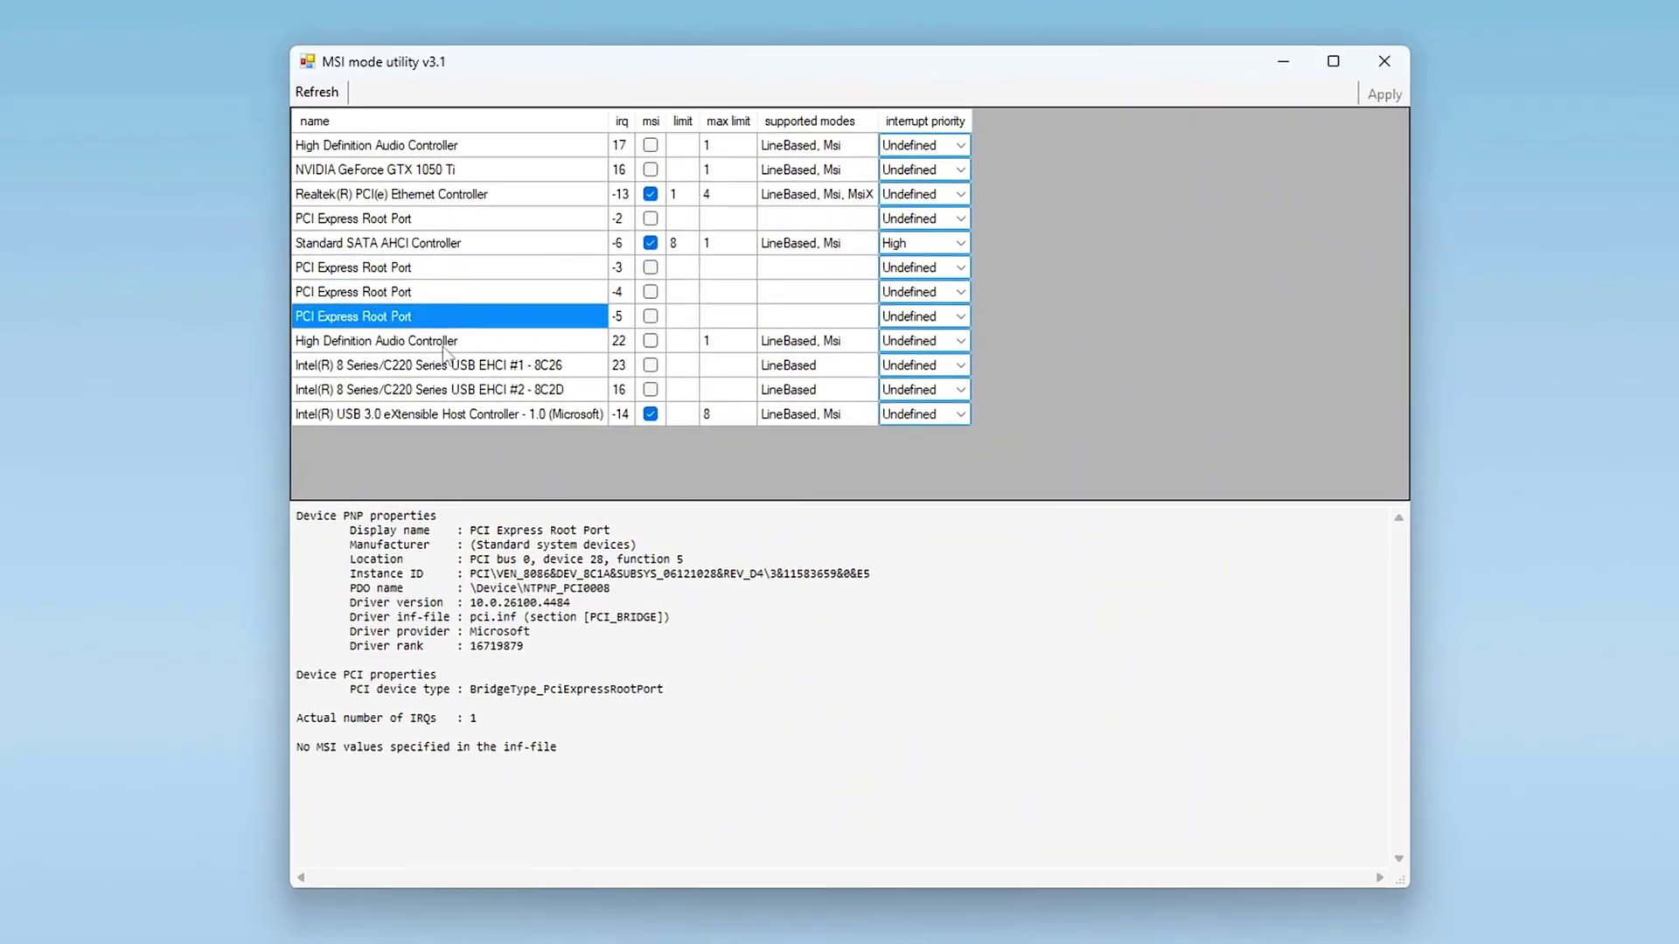
left_click(443, 343)
left_click(445, 365)
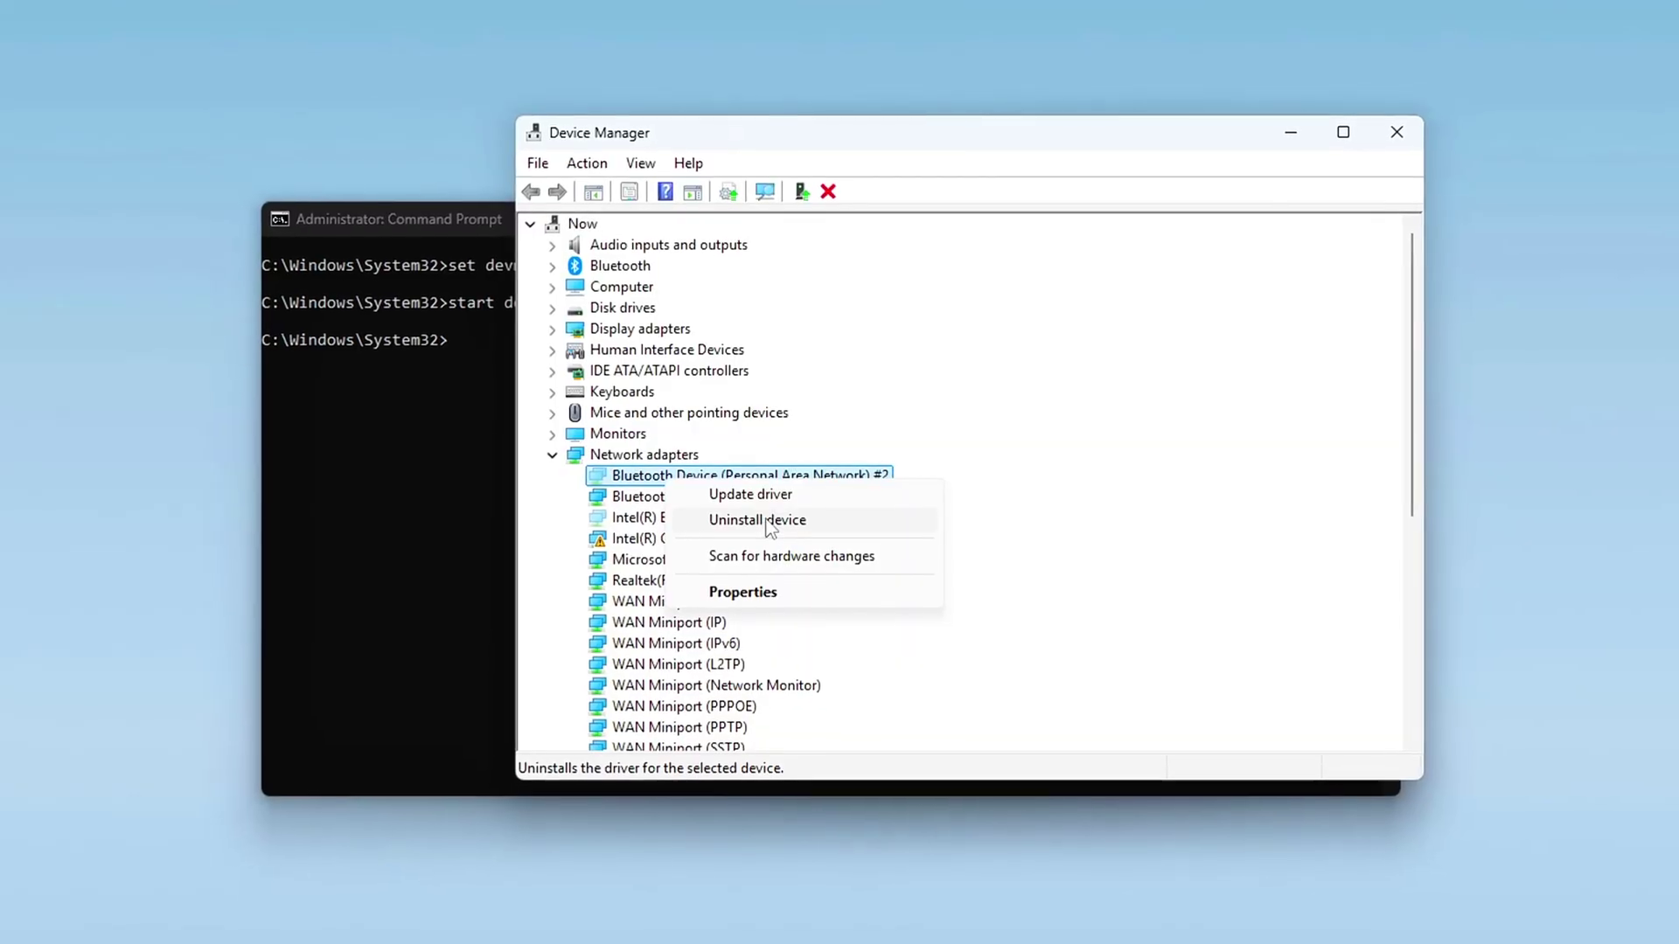
Step: Uninstall ghost Bluetooth Device (Personal Area Network) #2, then expand Universal Serial Bus controllers
left_click(770, 517)
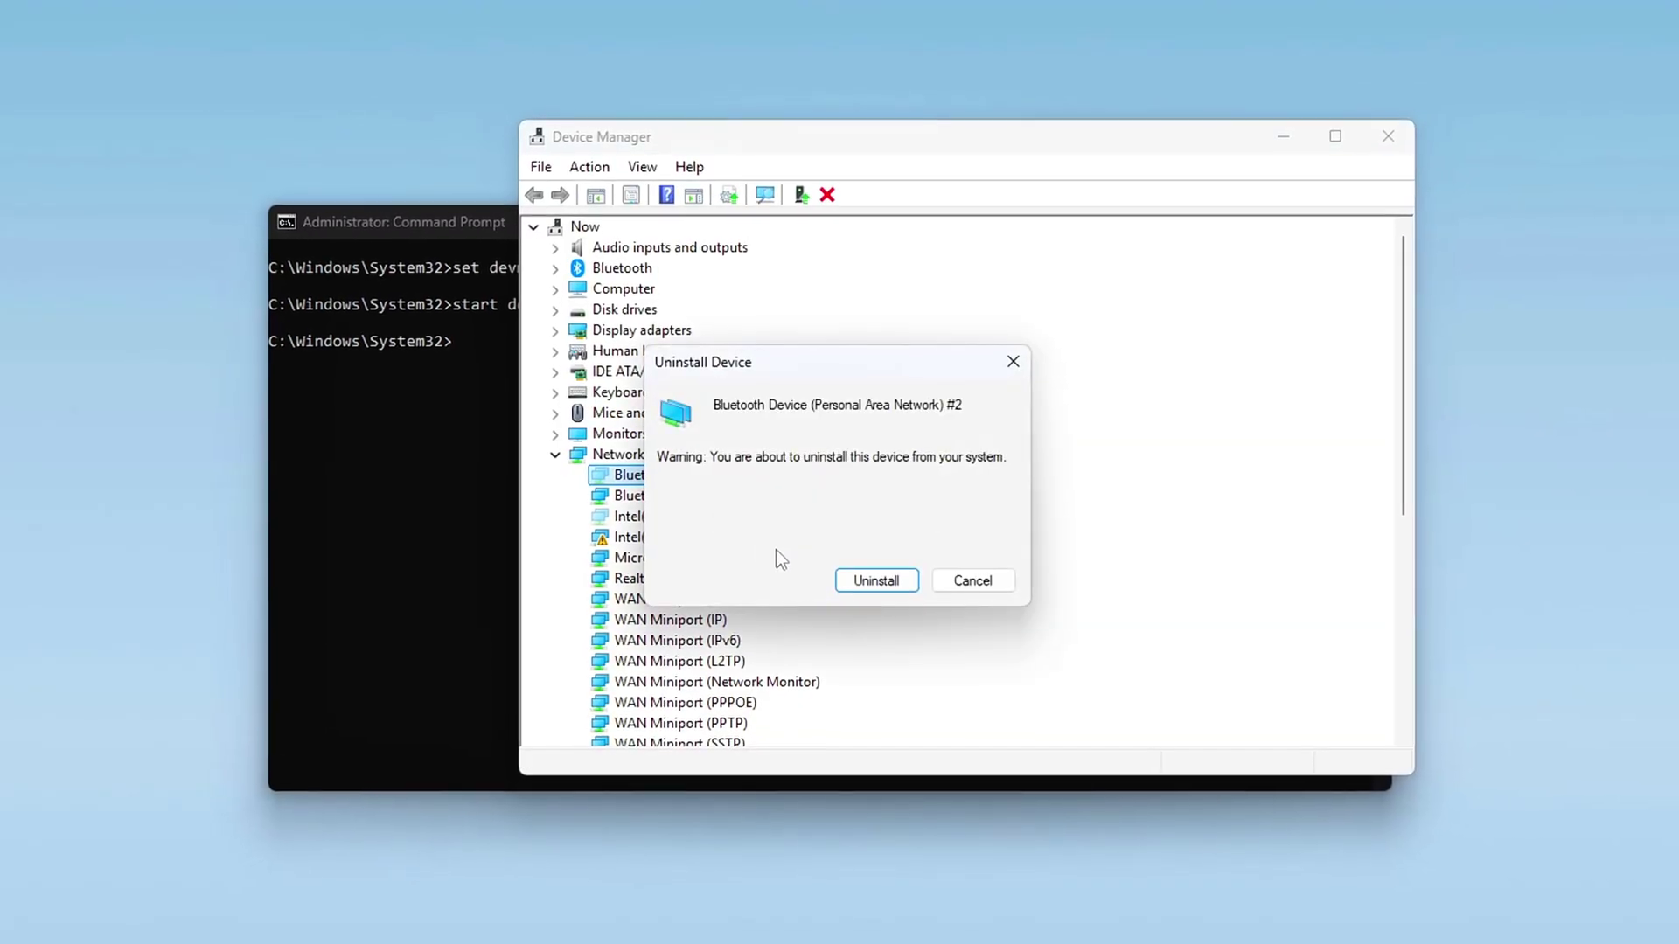
key("Return")
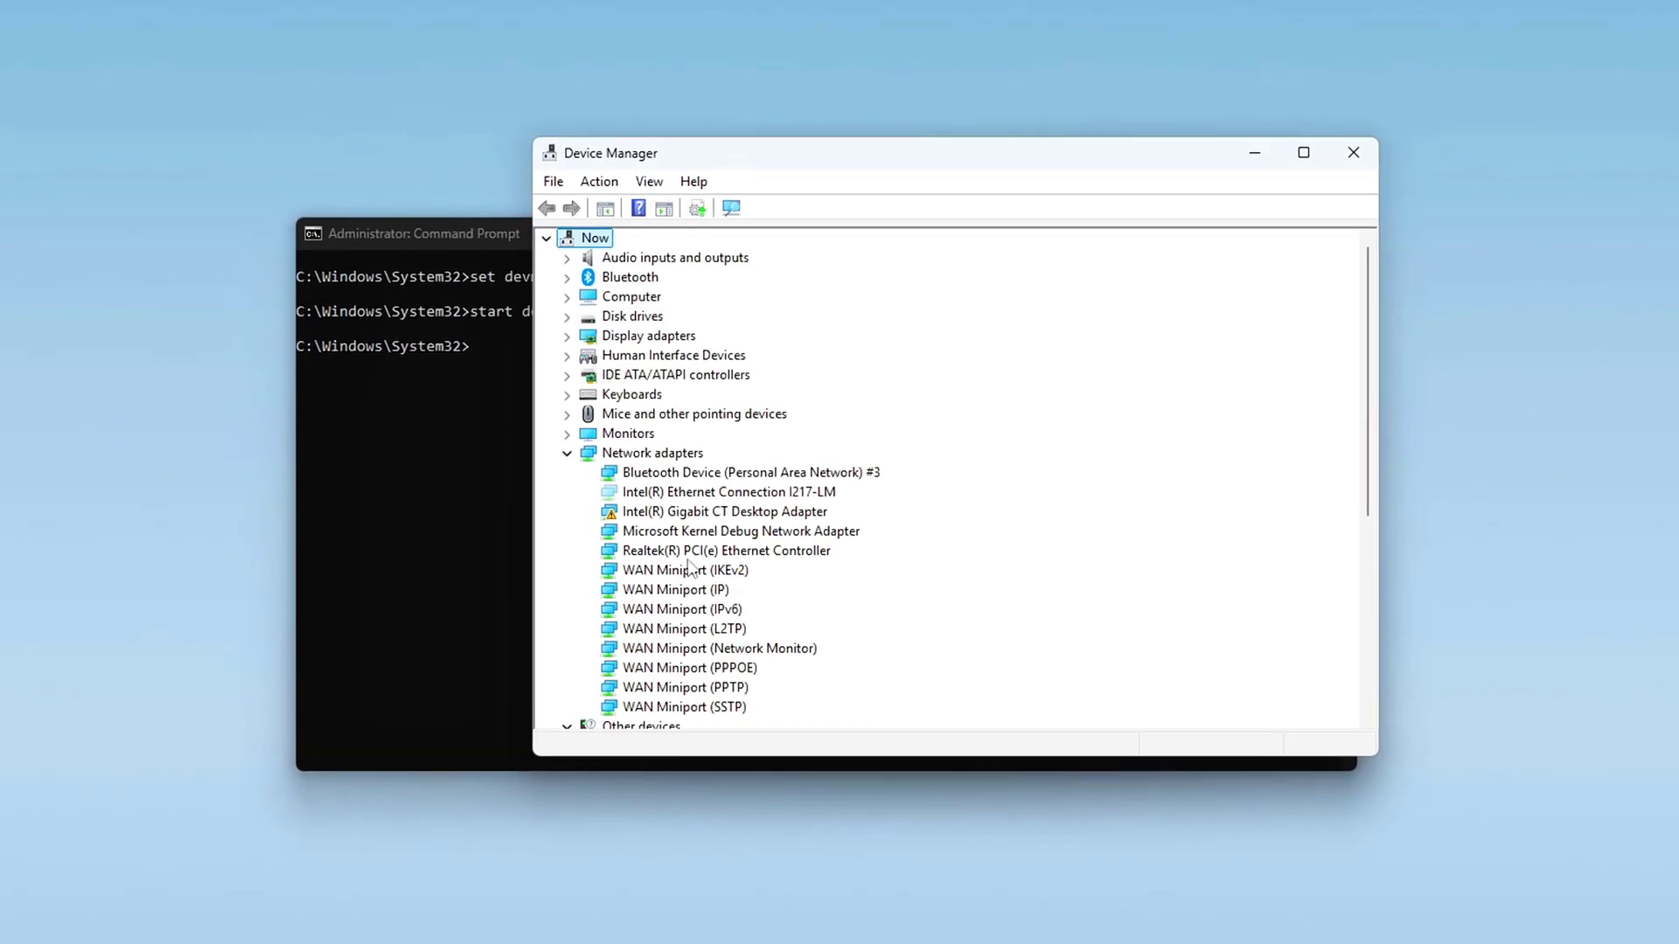
scroll(691, 569, "down", 4)
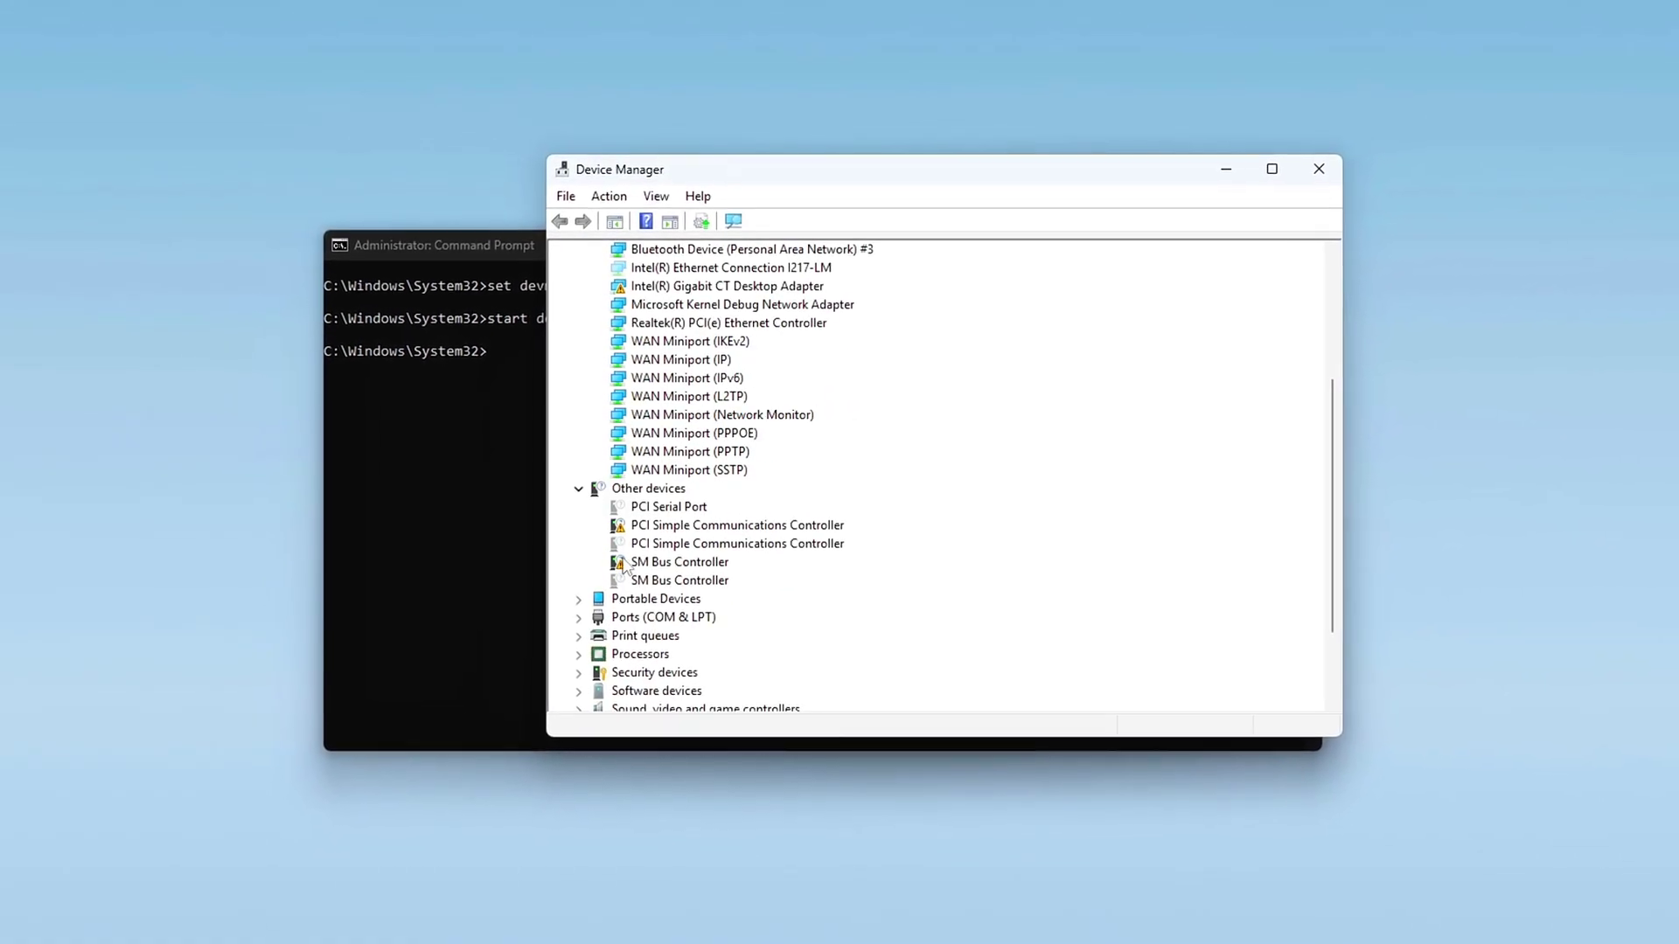
scroll(622, 564, "down", 2)
double_click(664, 686)
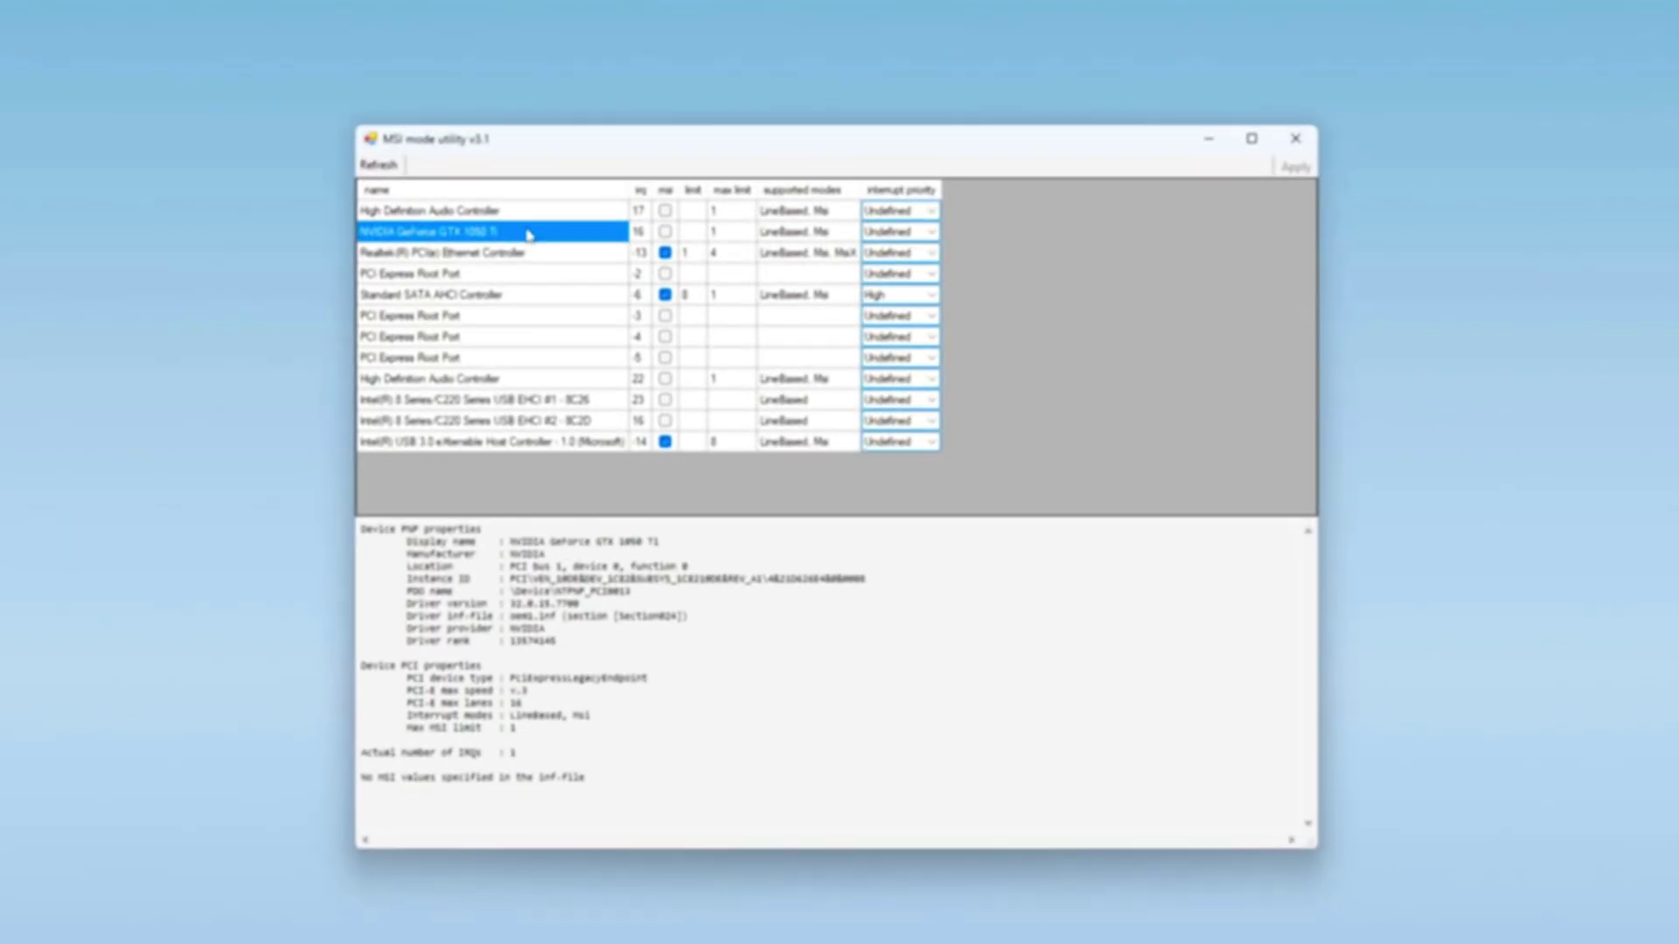
left_click(476, 254)
left_click(477, 273)
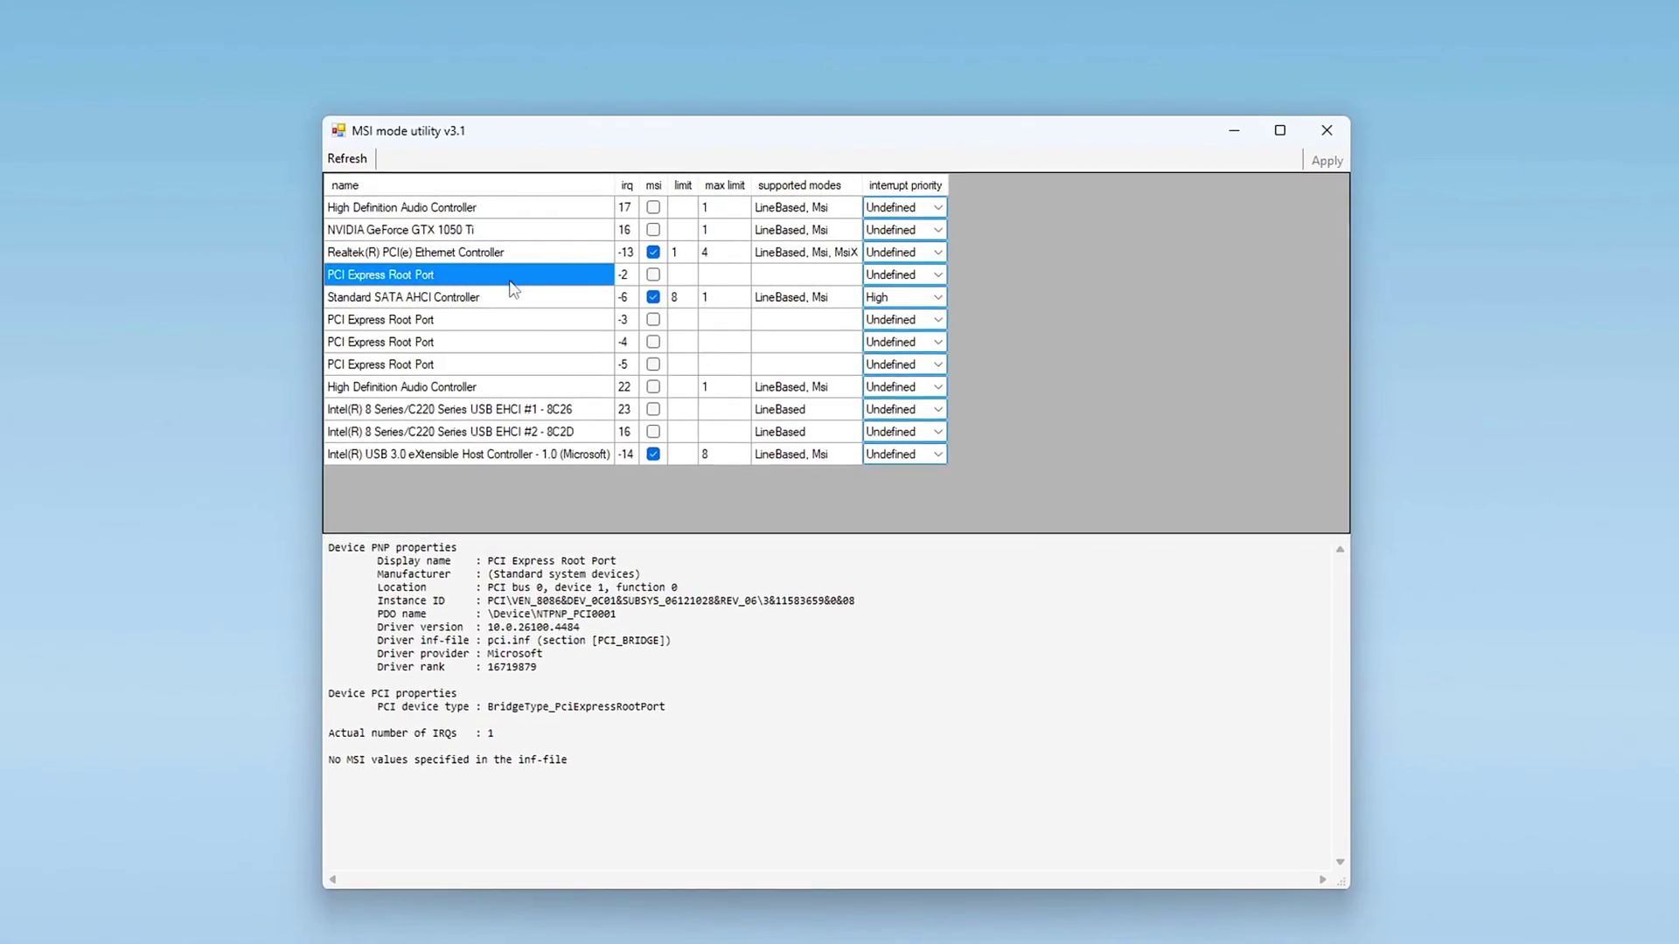
left_click(434, 298)
left_click(446, 320)
left_click(472, 343)
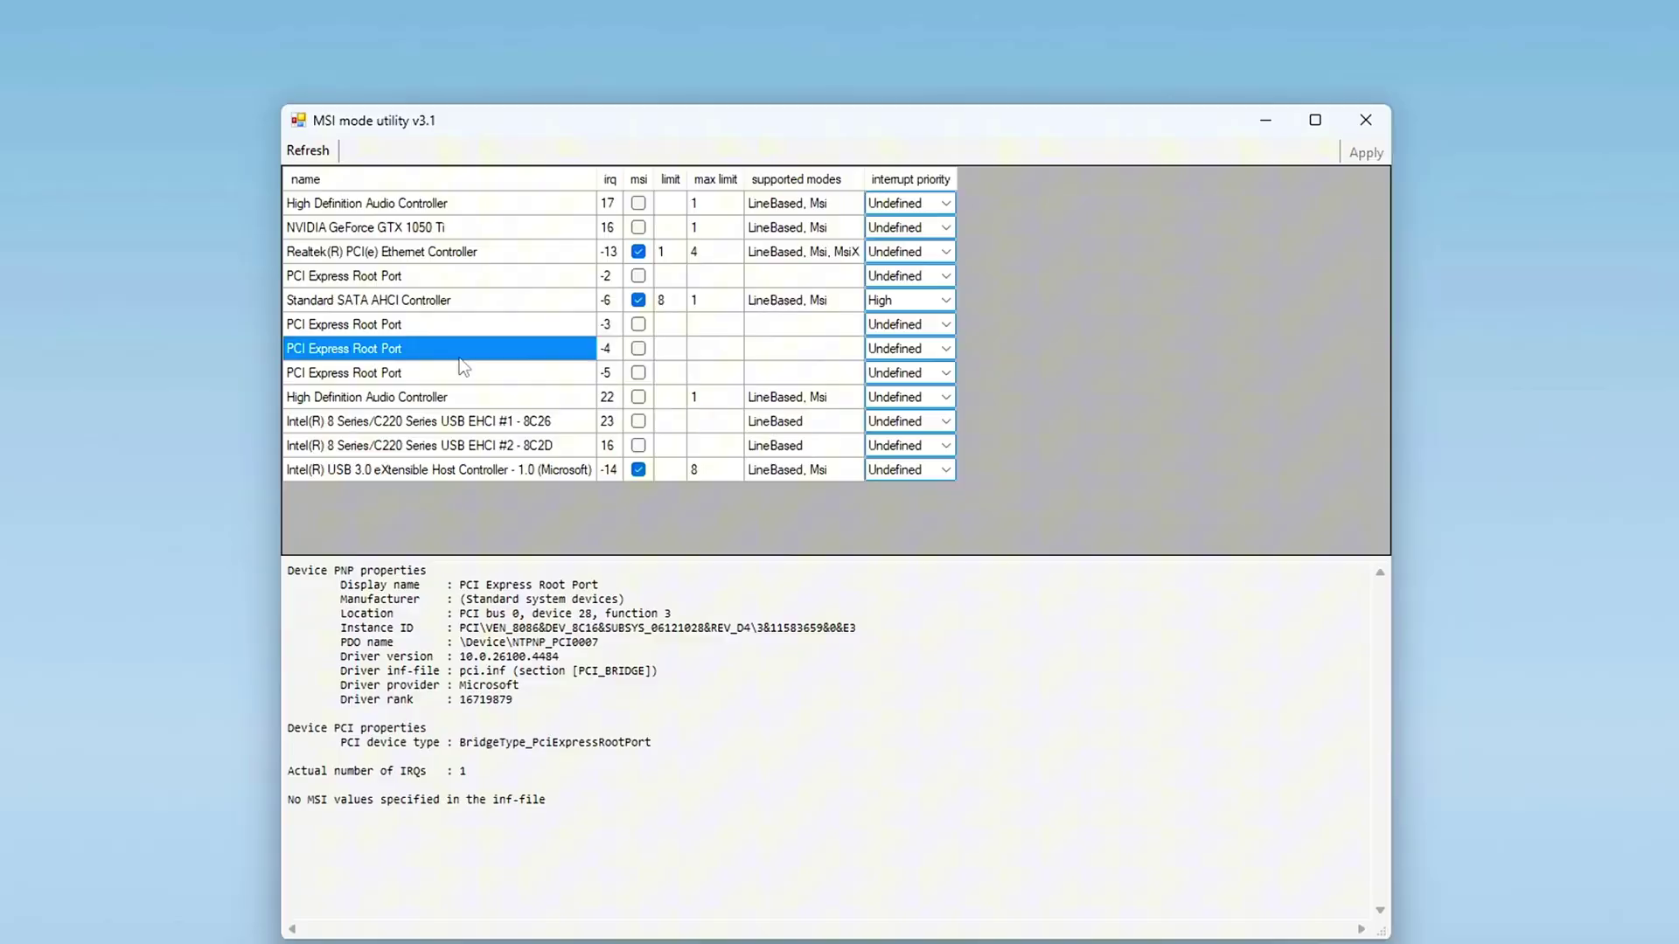
left_click(466, 372)
left_click(477, 398)
left_click(492, 429)
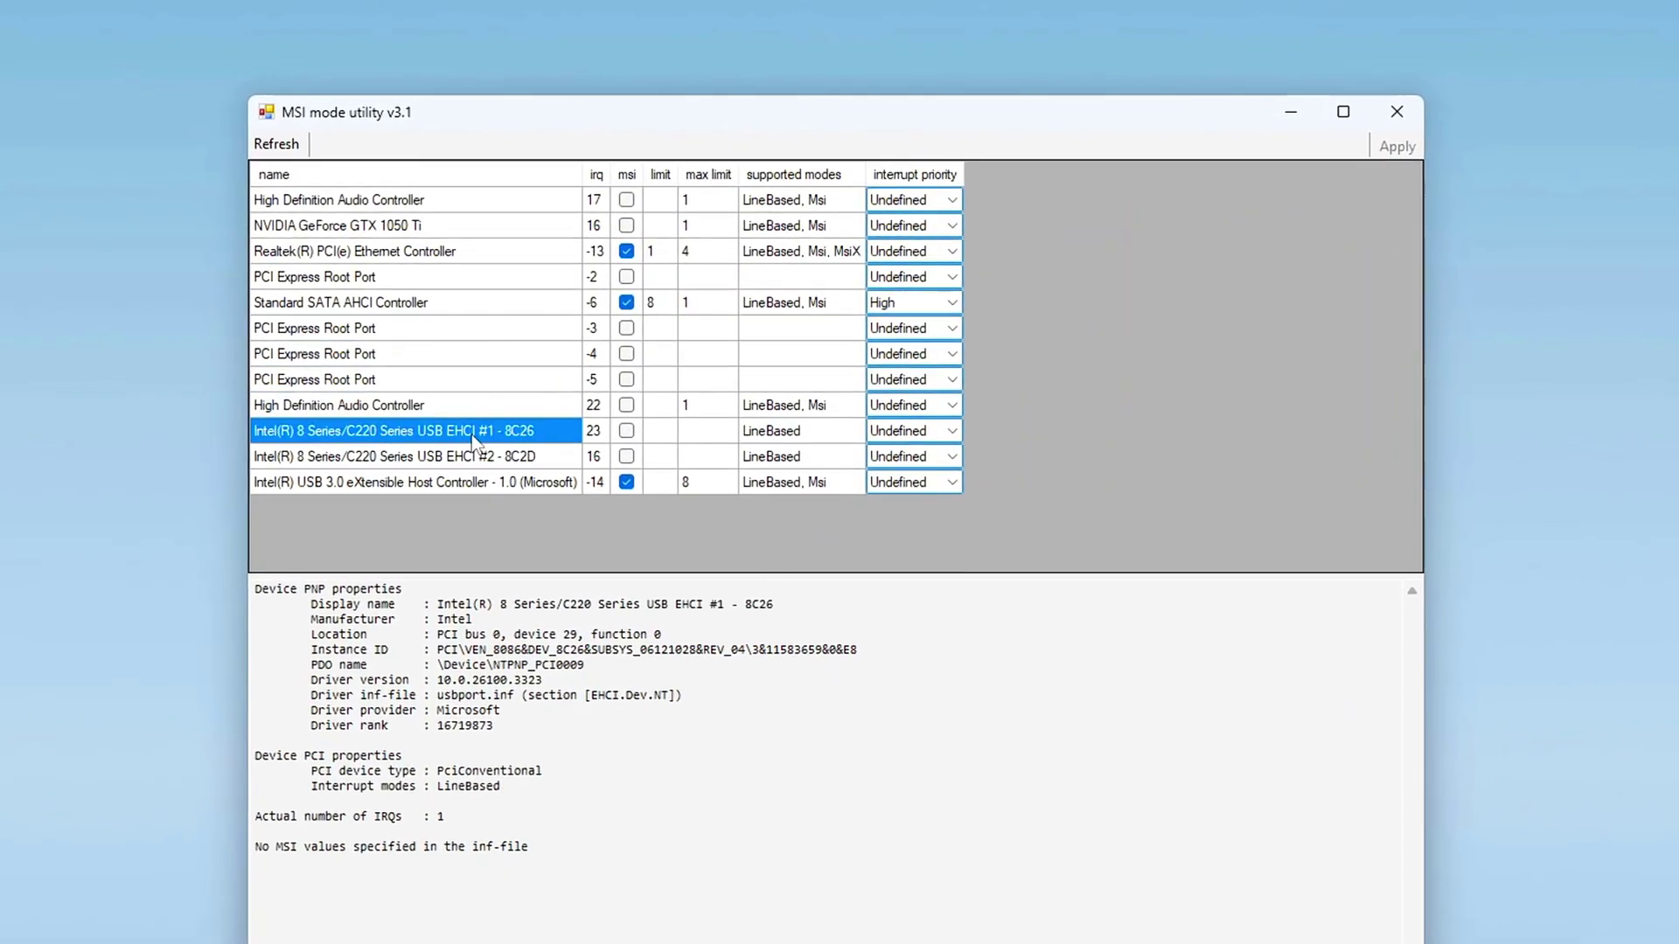
left_click(476, 456)
left_click(476, 483)
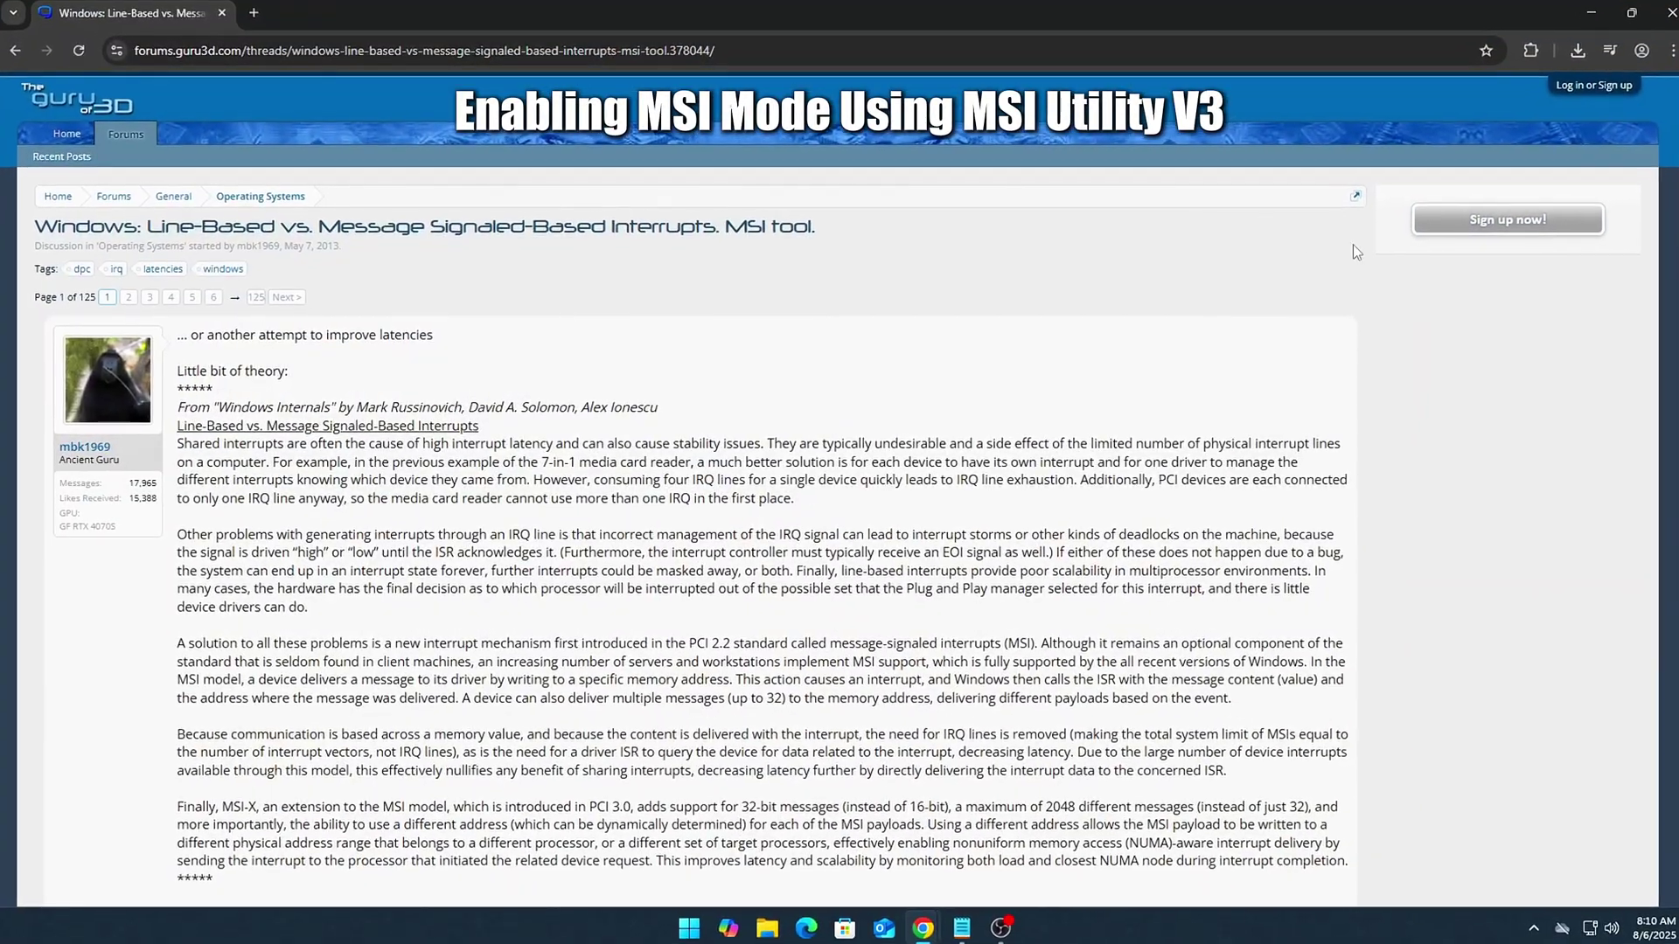
Step: Download MSI_util_v3.zip from the thread's MediaFire link and show it in its folder
middle_click(1353, 278)
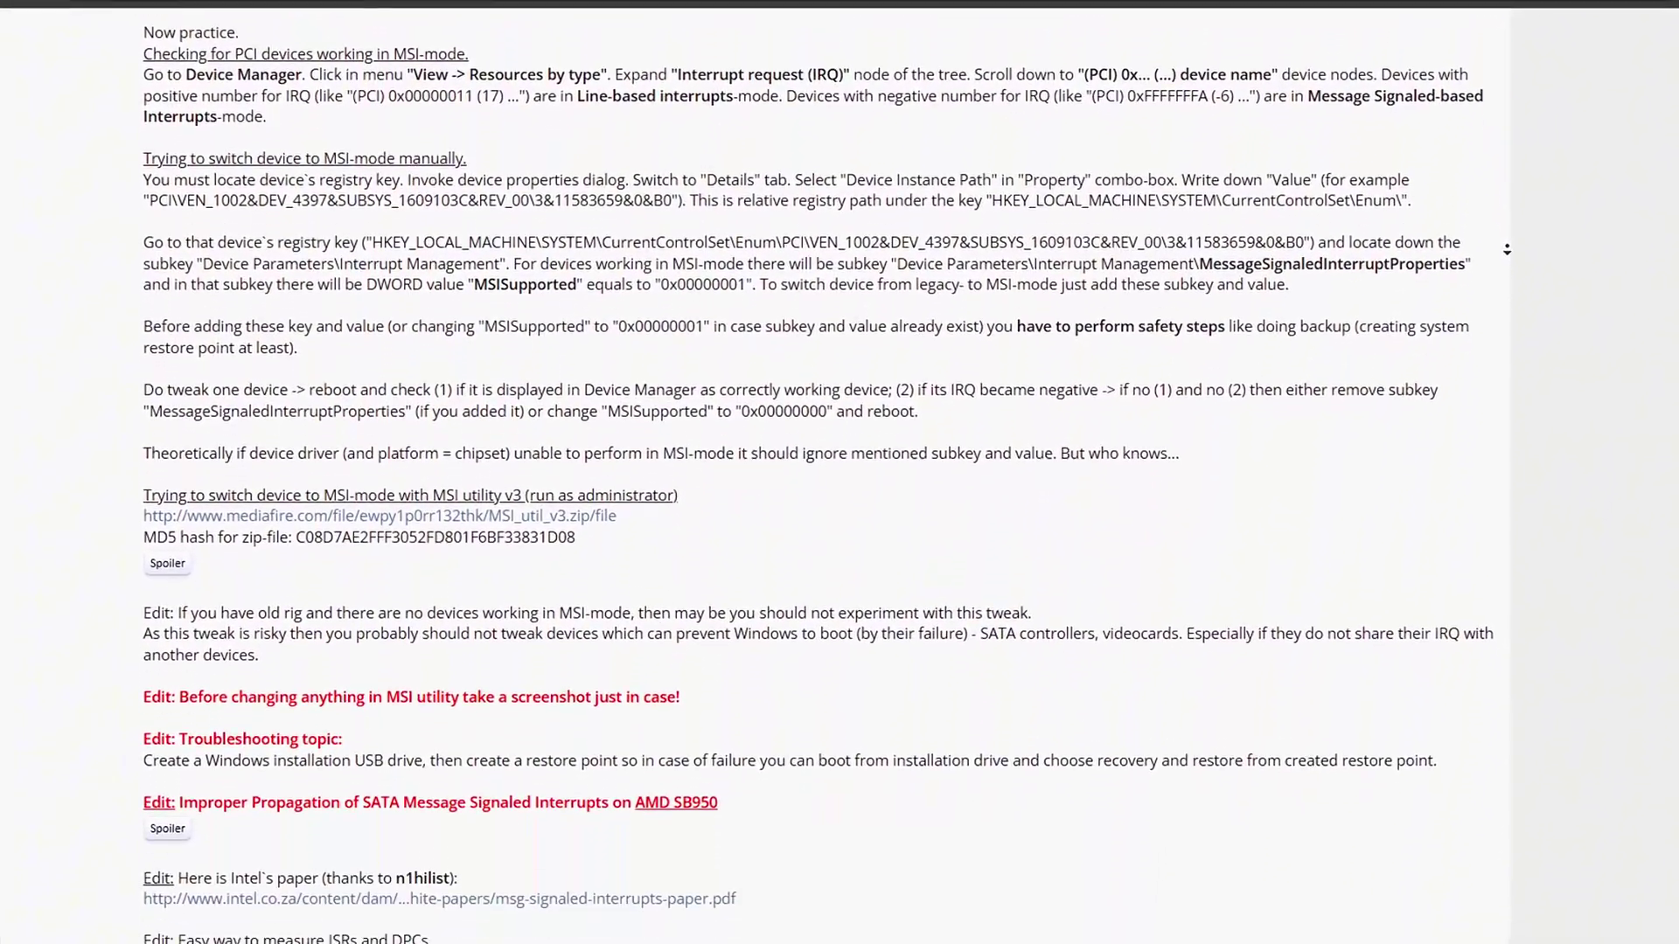
left_click(1285, 258)
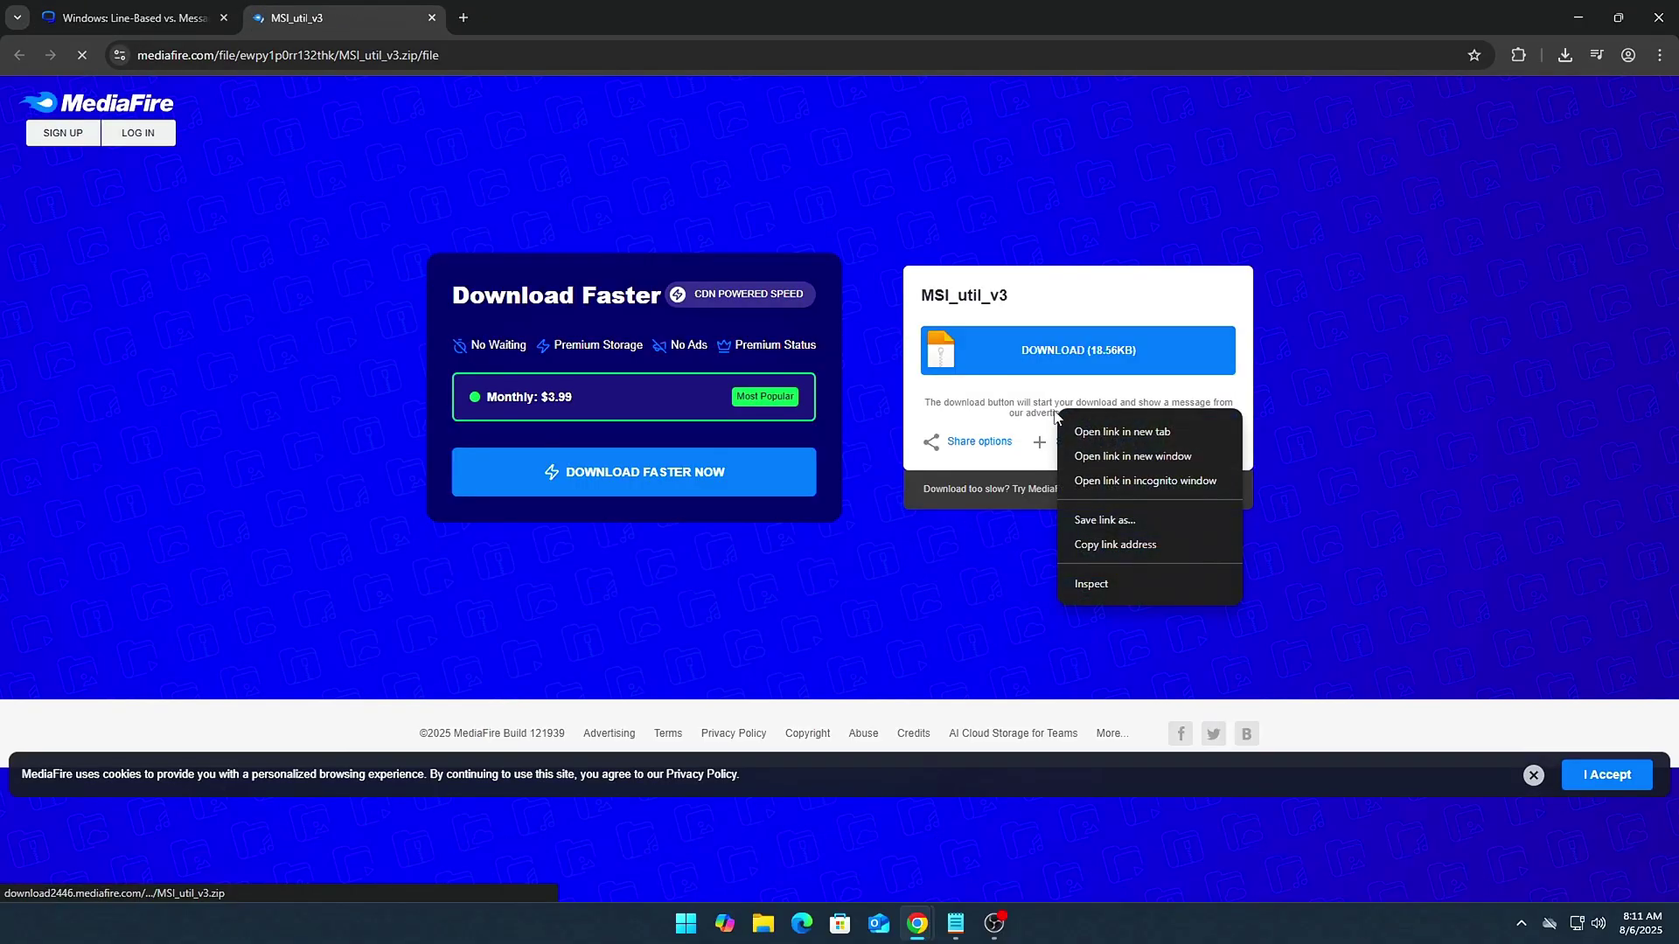
left_click(1093, 431)
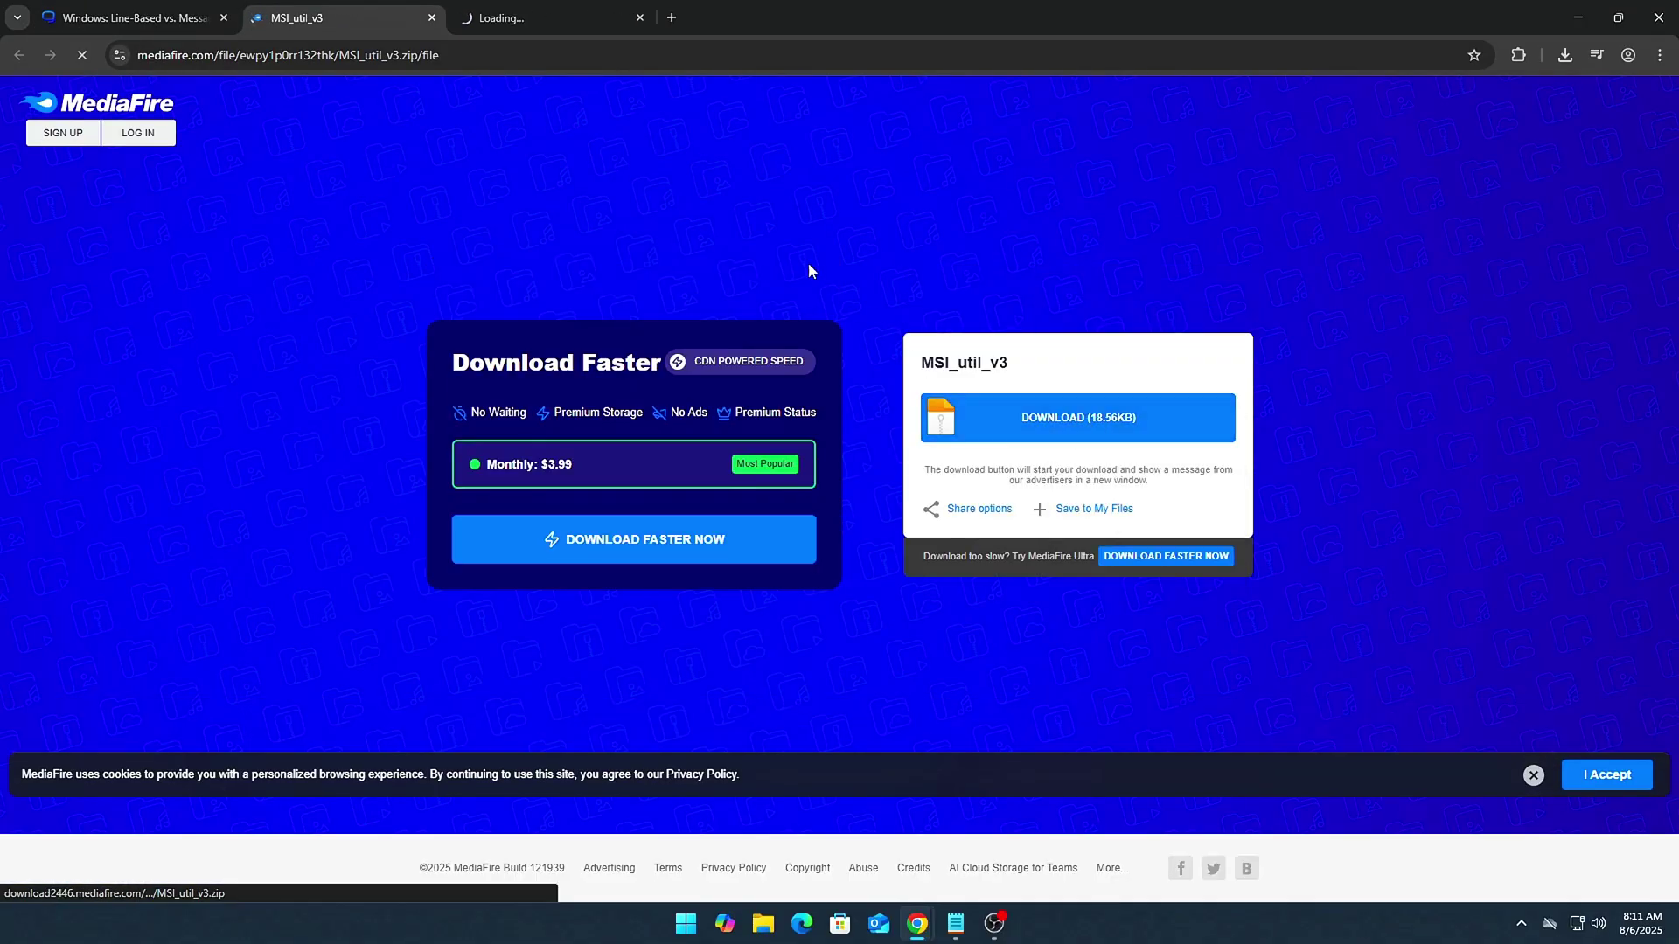
left_click(432, 18)
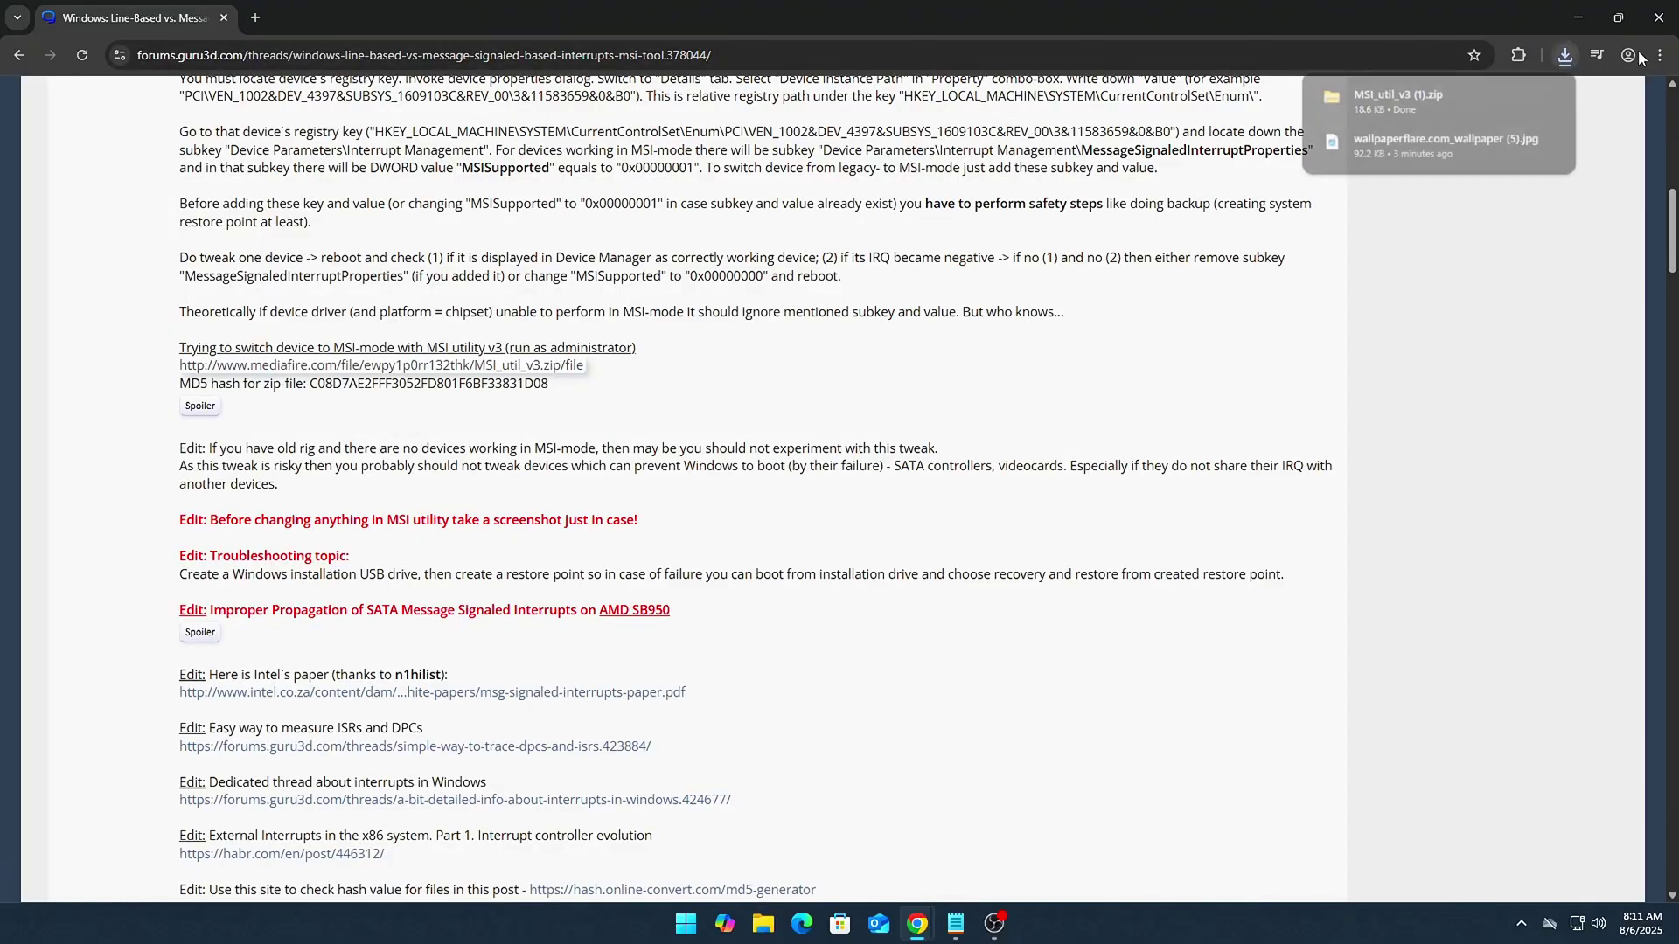
left_click(1516, 98)
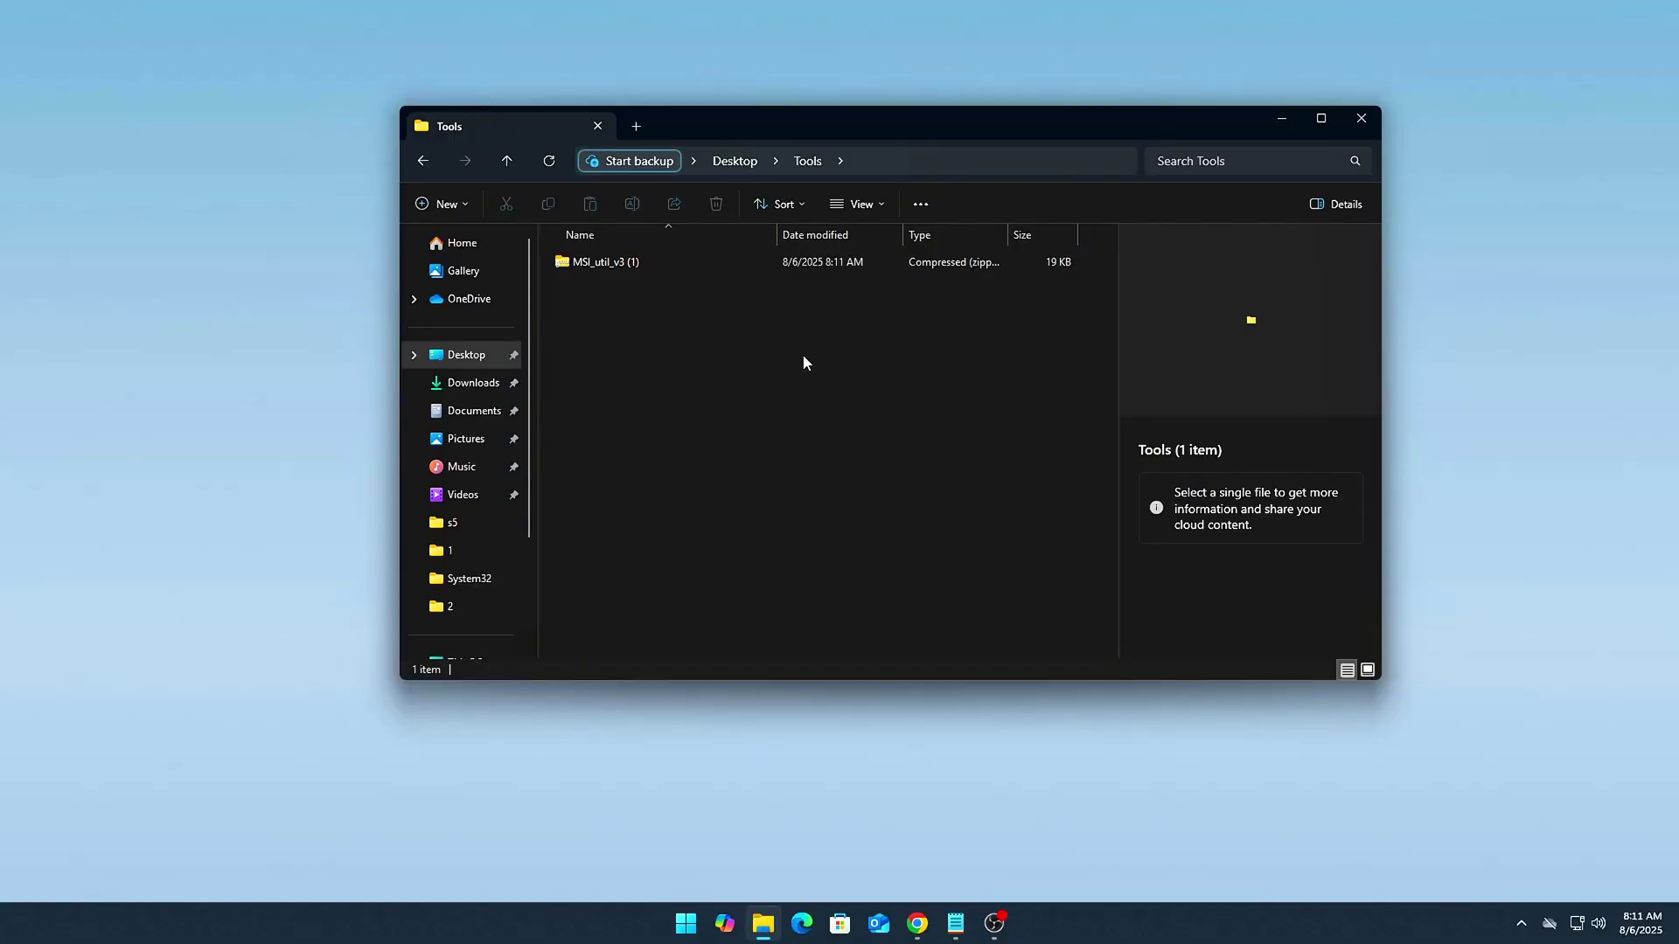
Step: Extract the MSI_util_v3 (1) zip into its suggested folder
scroll(802, 354, "up", 4, "ctrl")
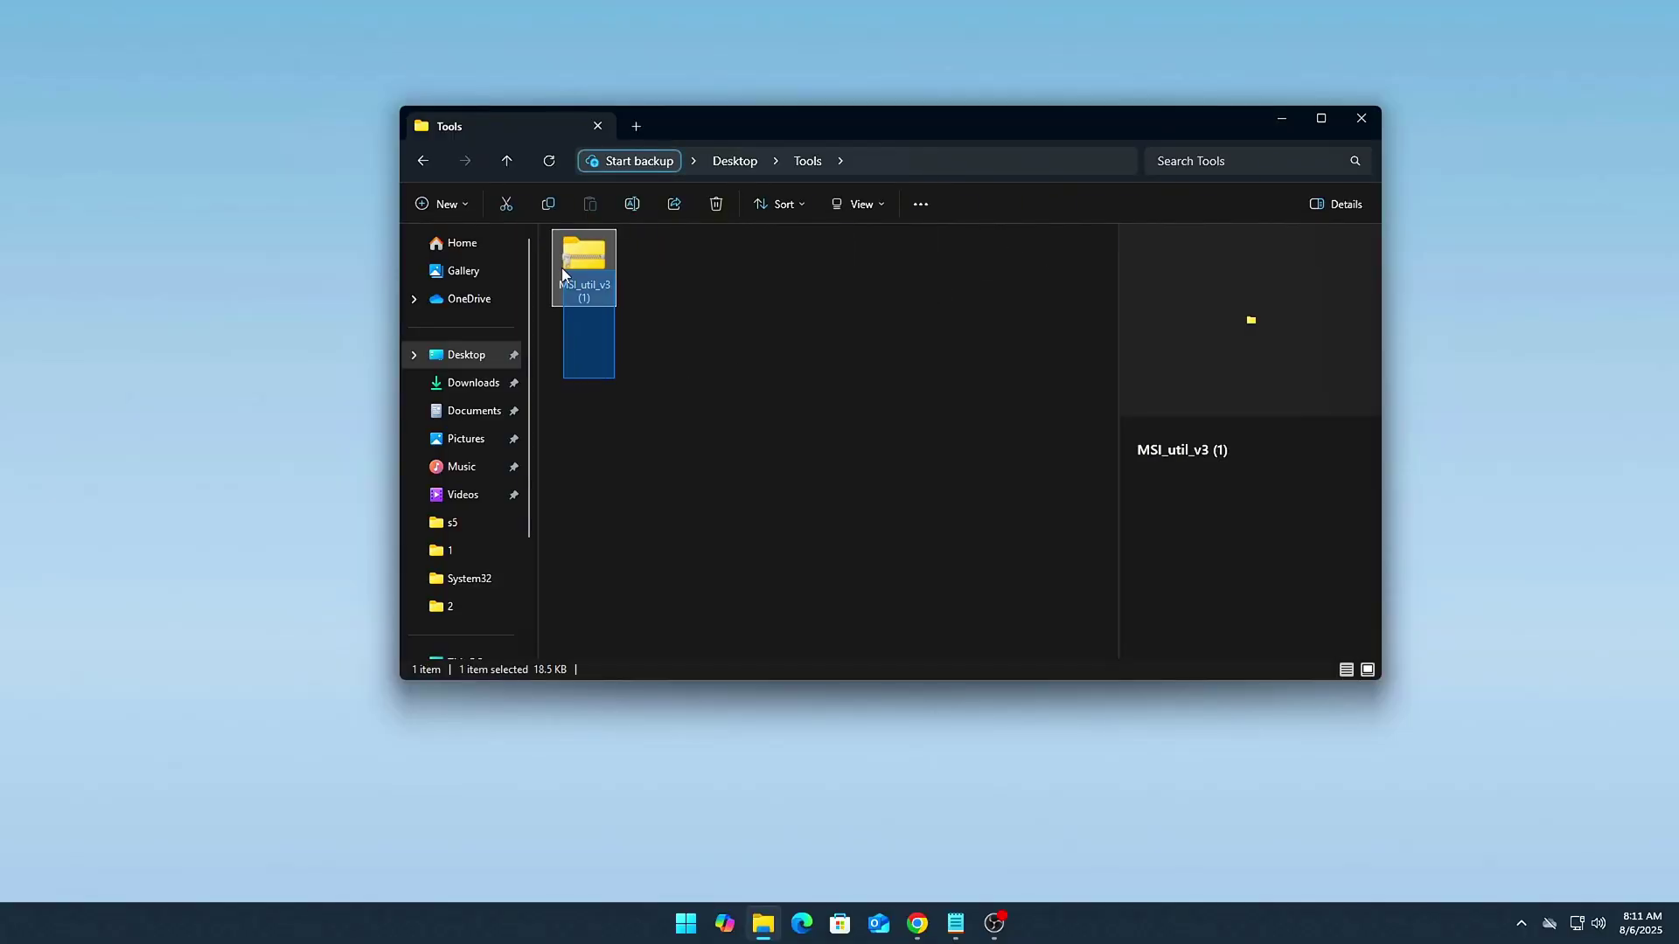
right_click(585, 300)
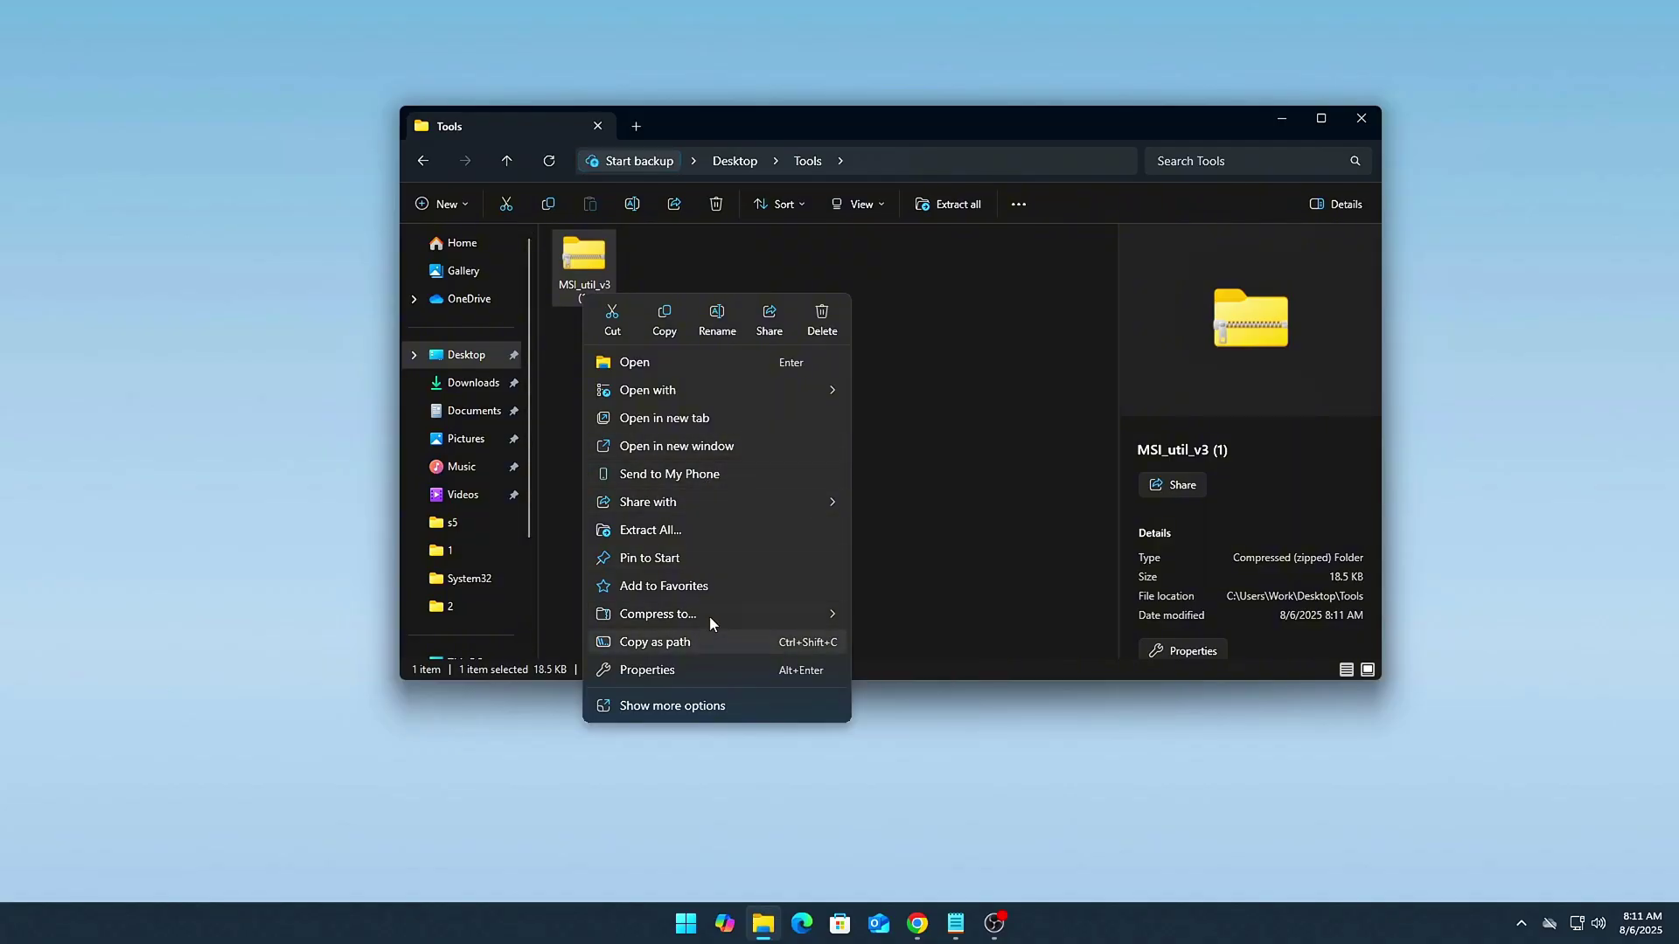
mouse_move(829, 606)
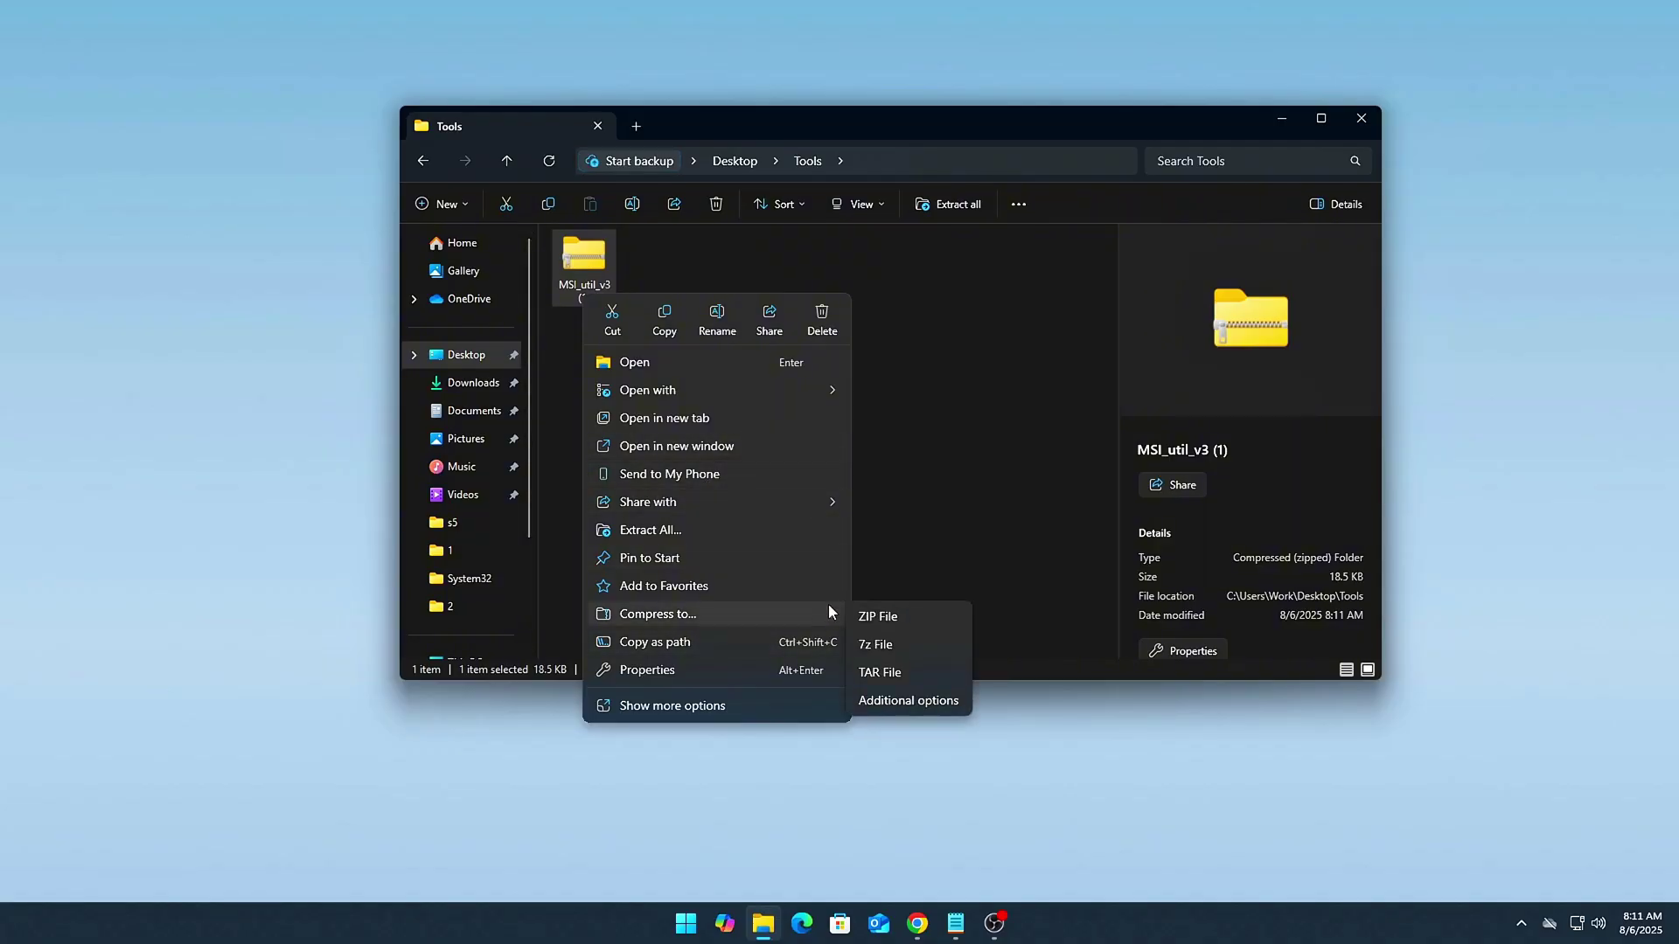
left_click(740, 535)
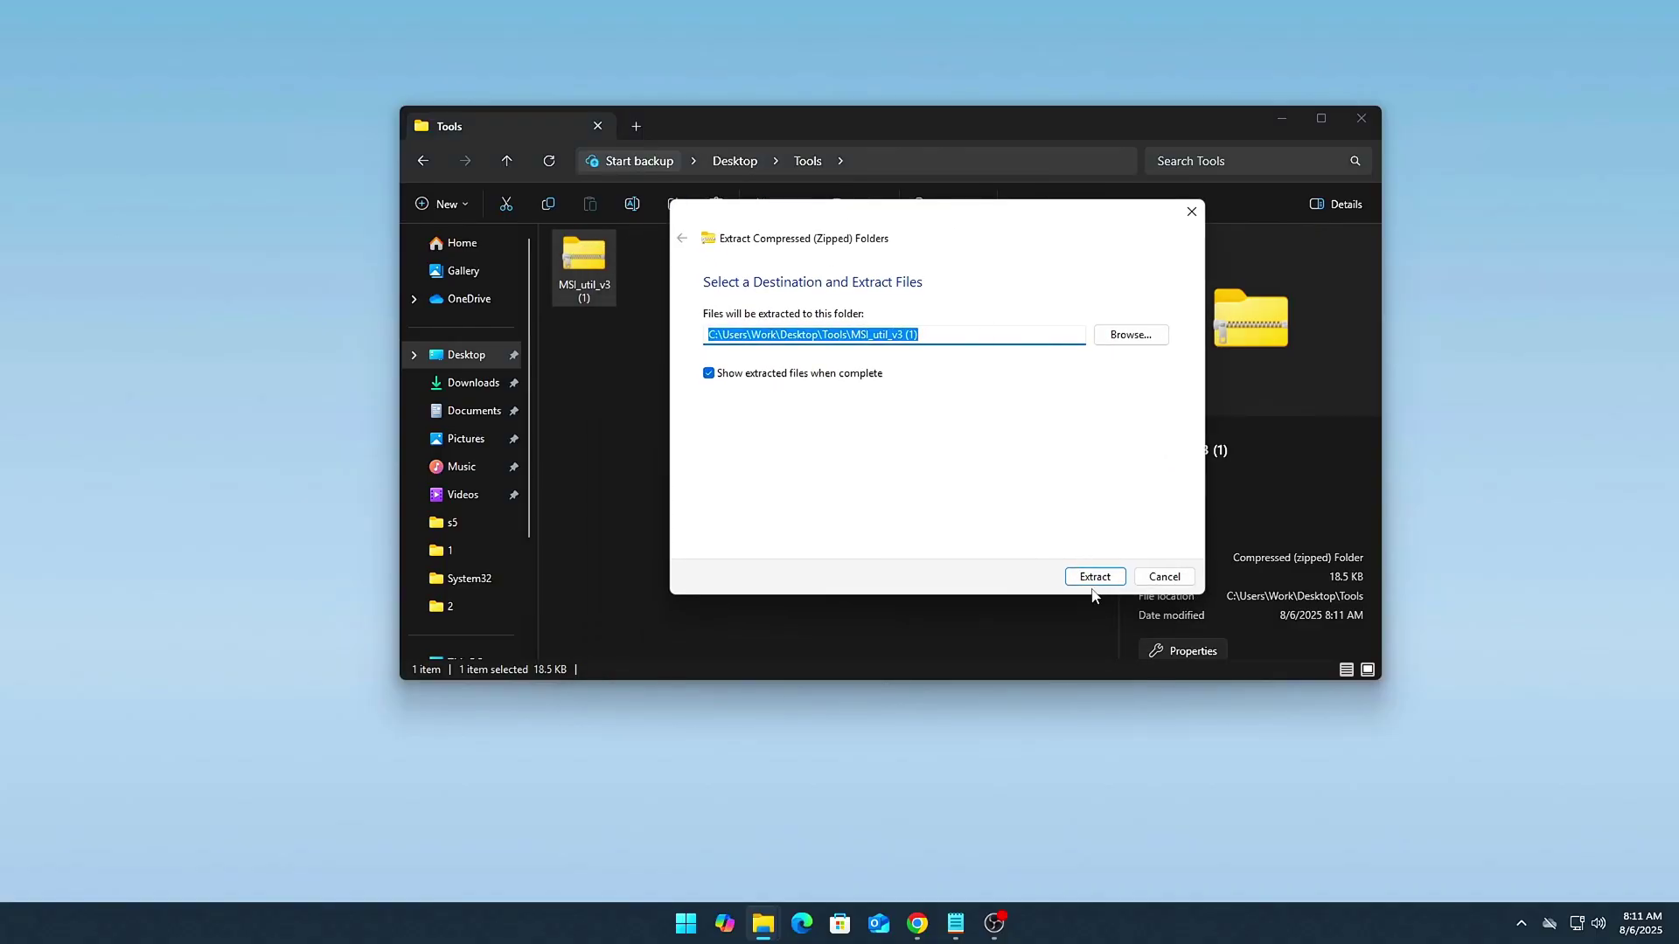
left_click(1095, 577)
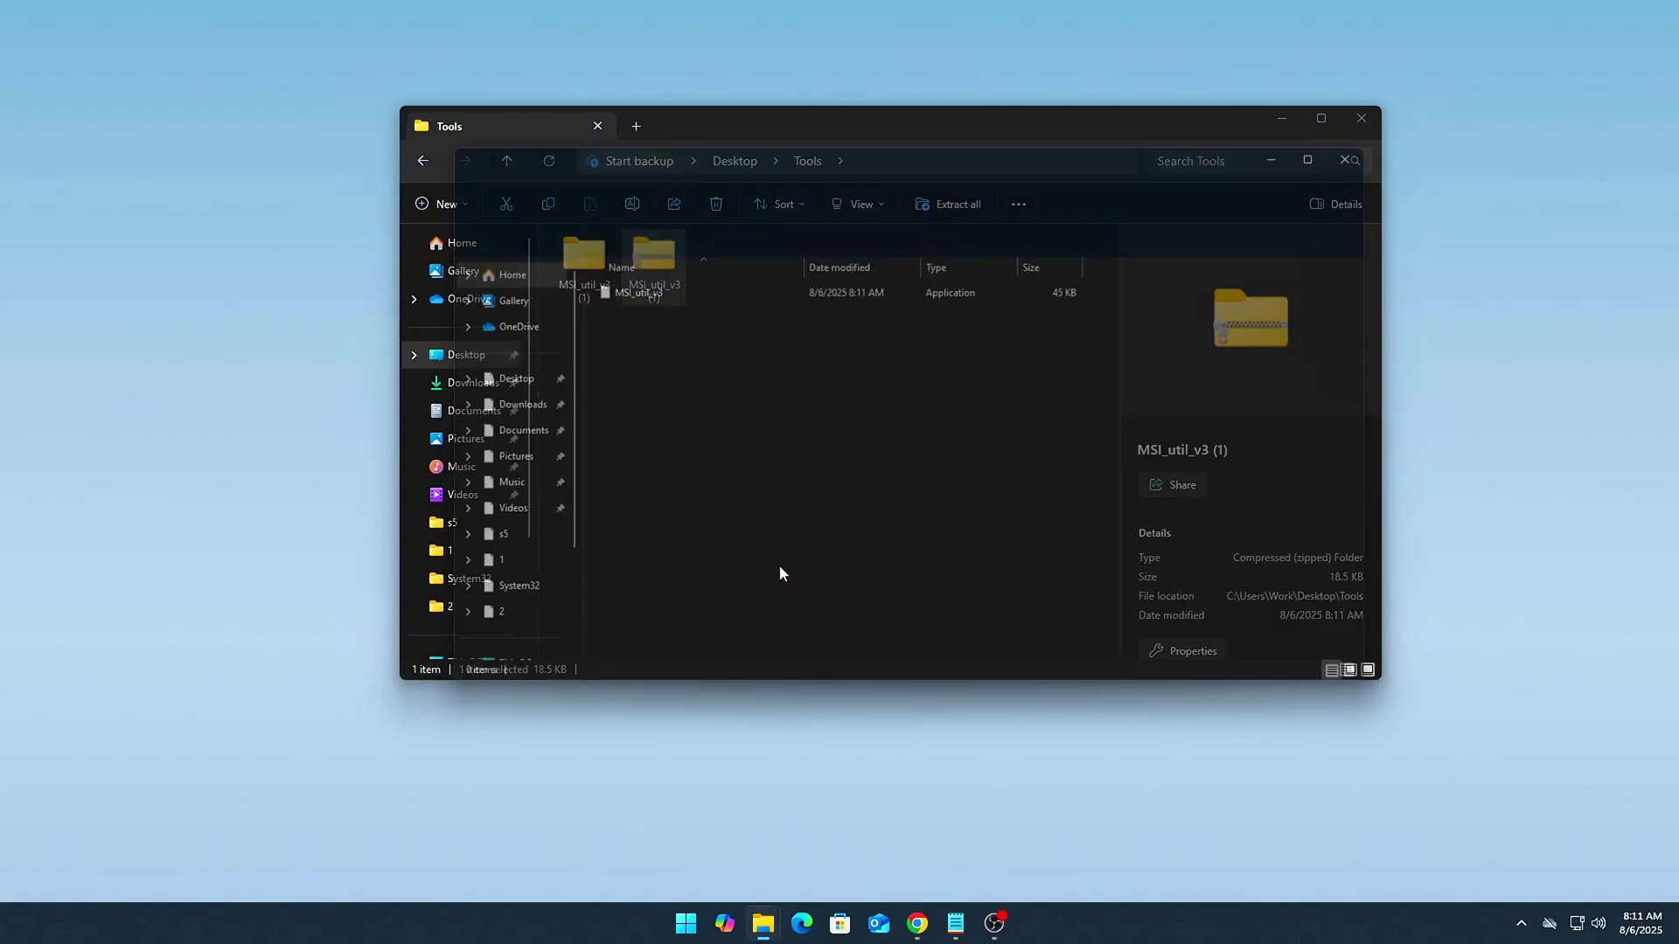
left_click(1313, 119)
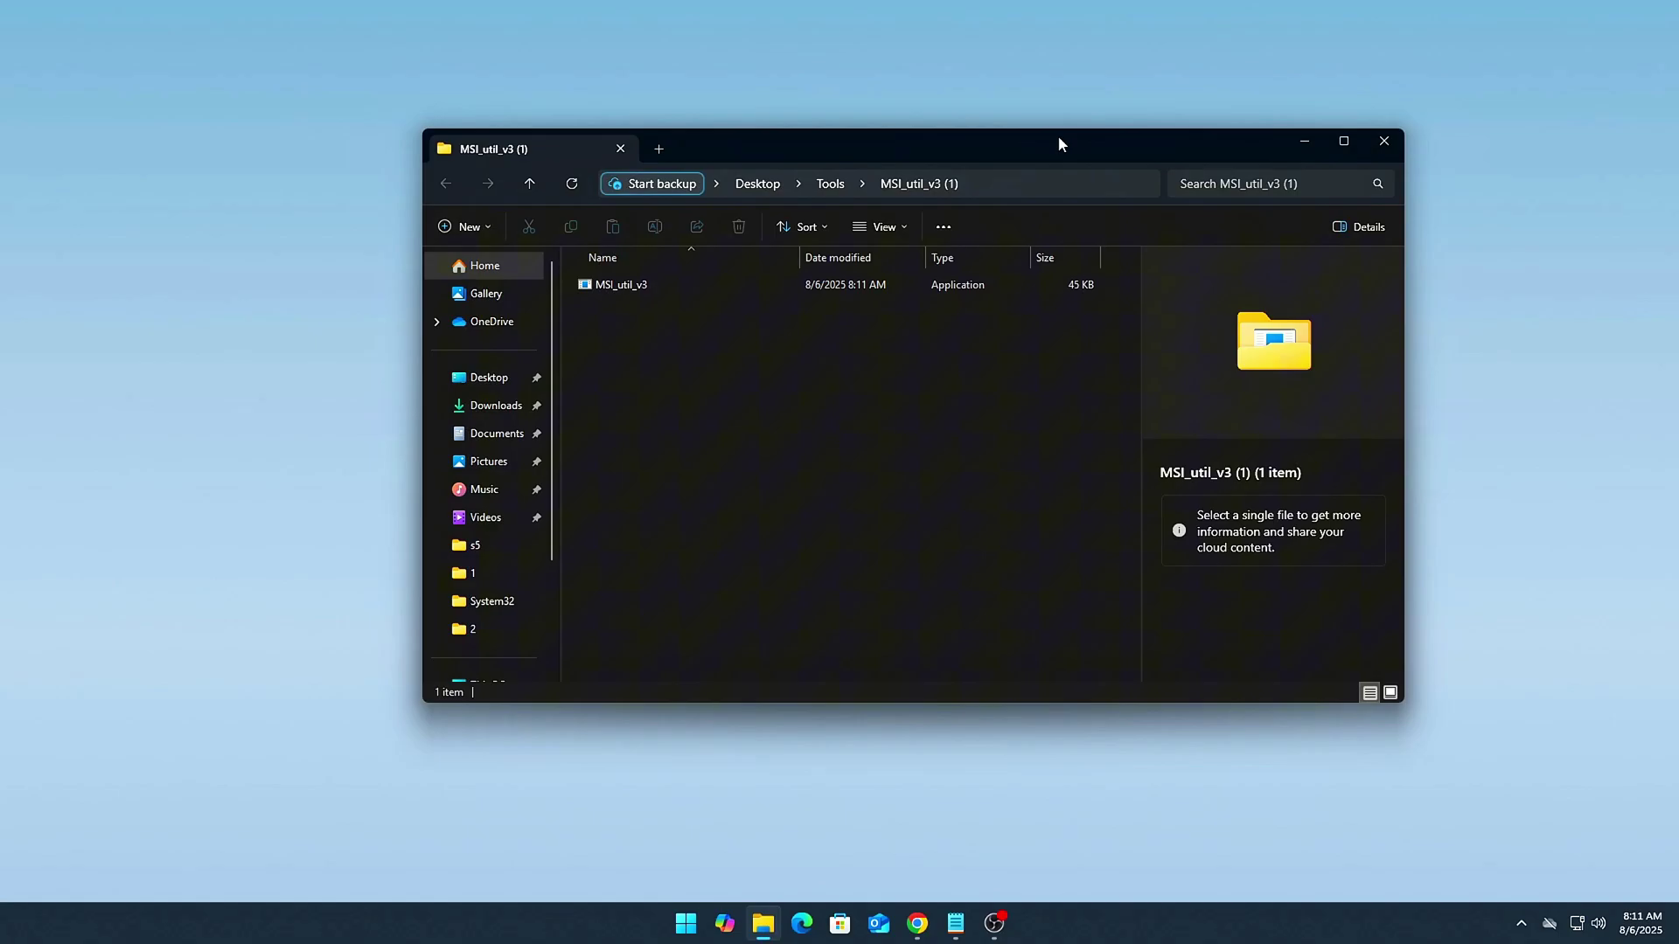
left_click_drag(1058, 135, 873, 180)
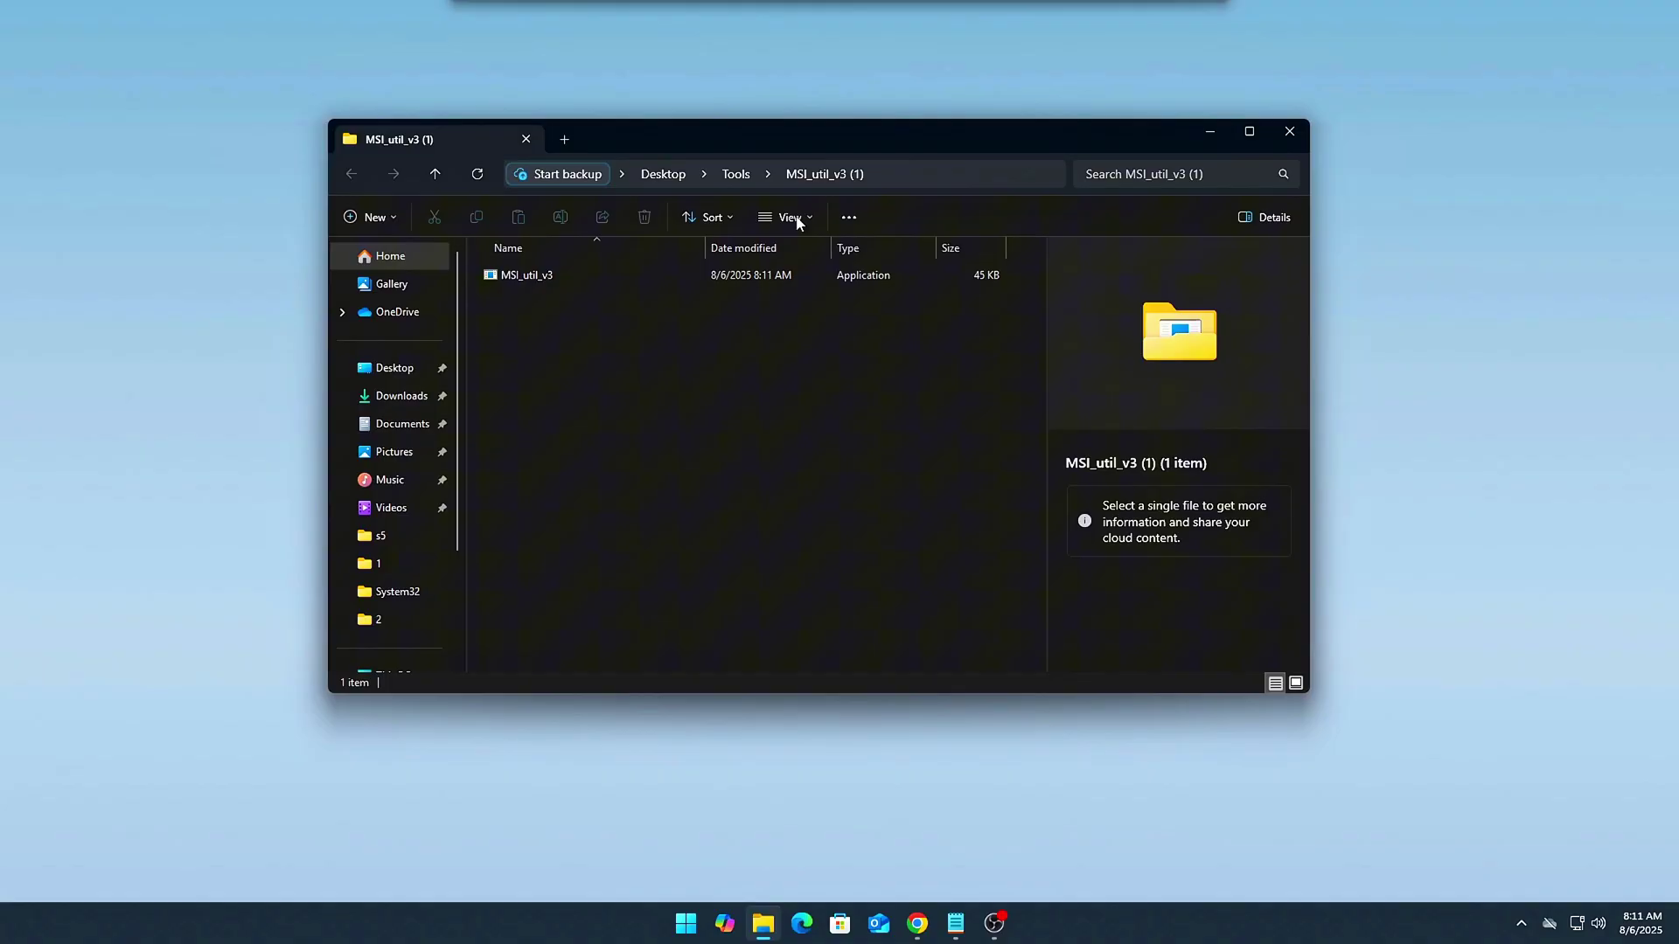
Step: Run the MSI_util_v3 application as administrator
left_click(538, 277)
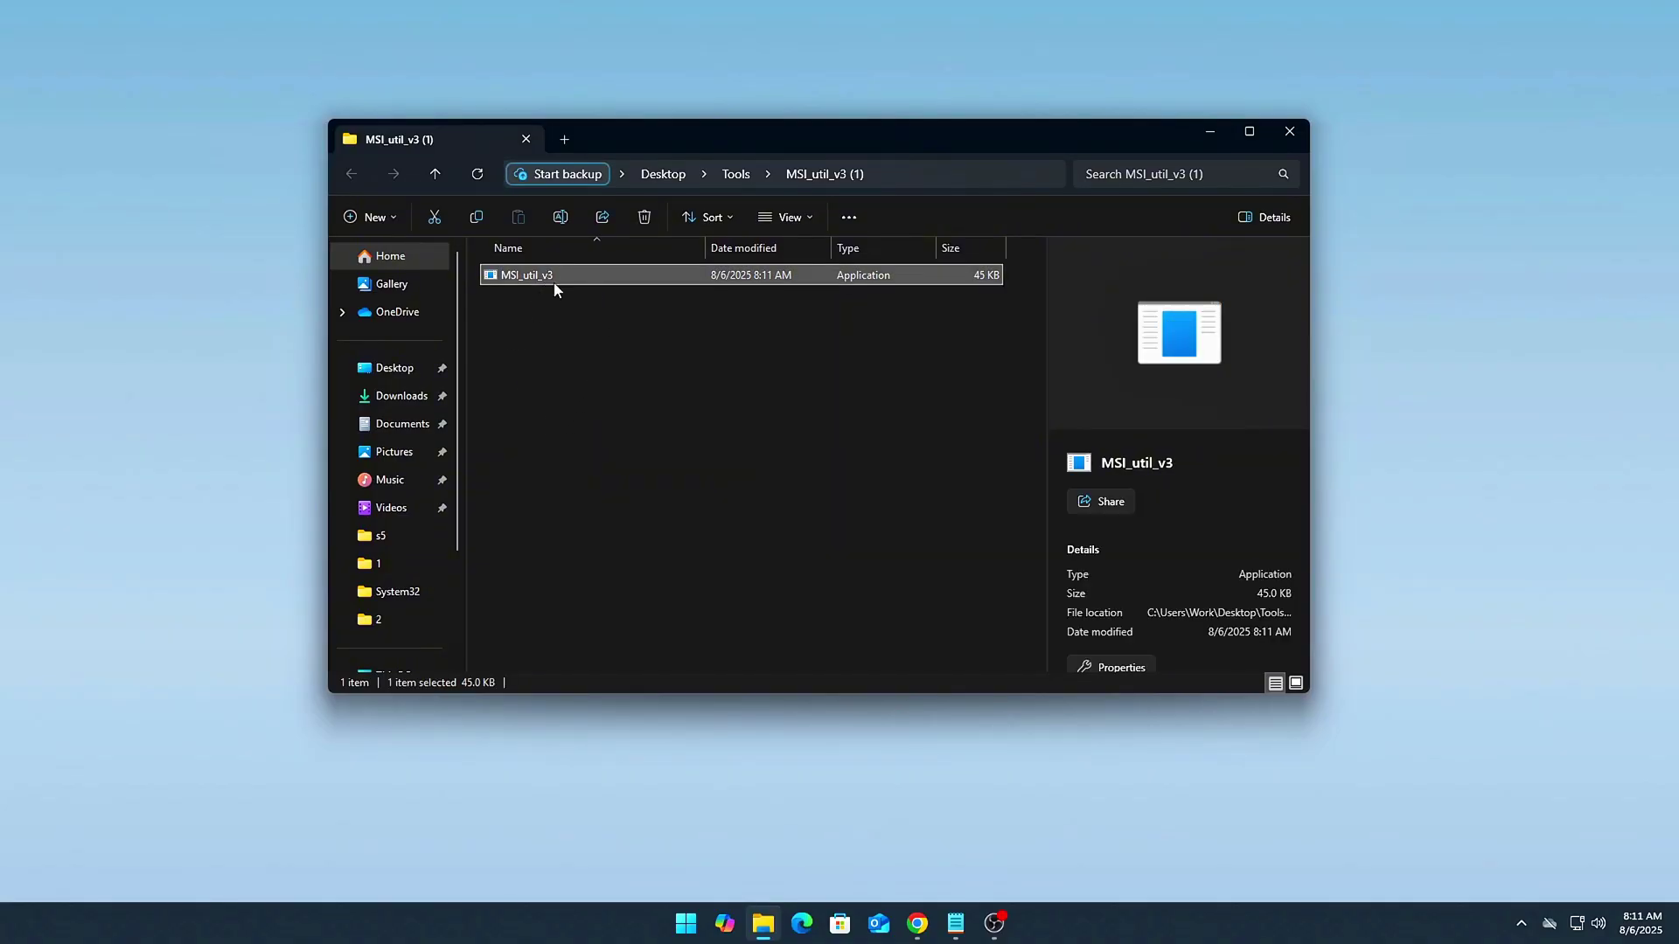
right_click(554, 282)
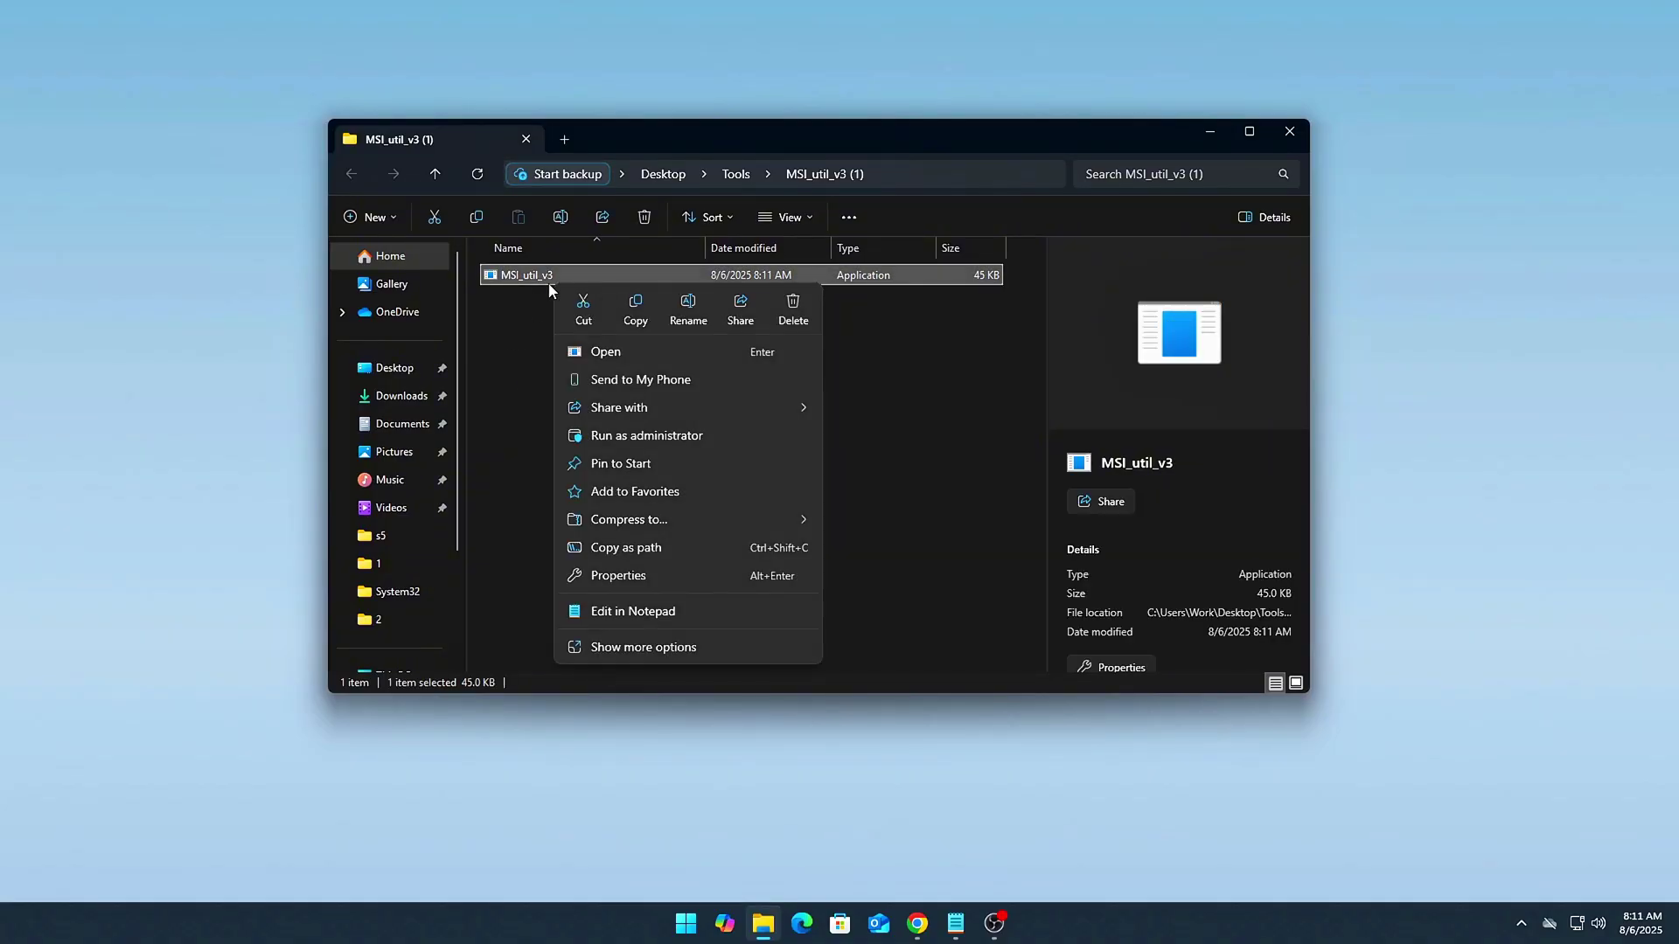
left_click(629, 435)
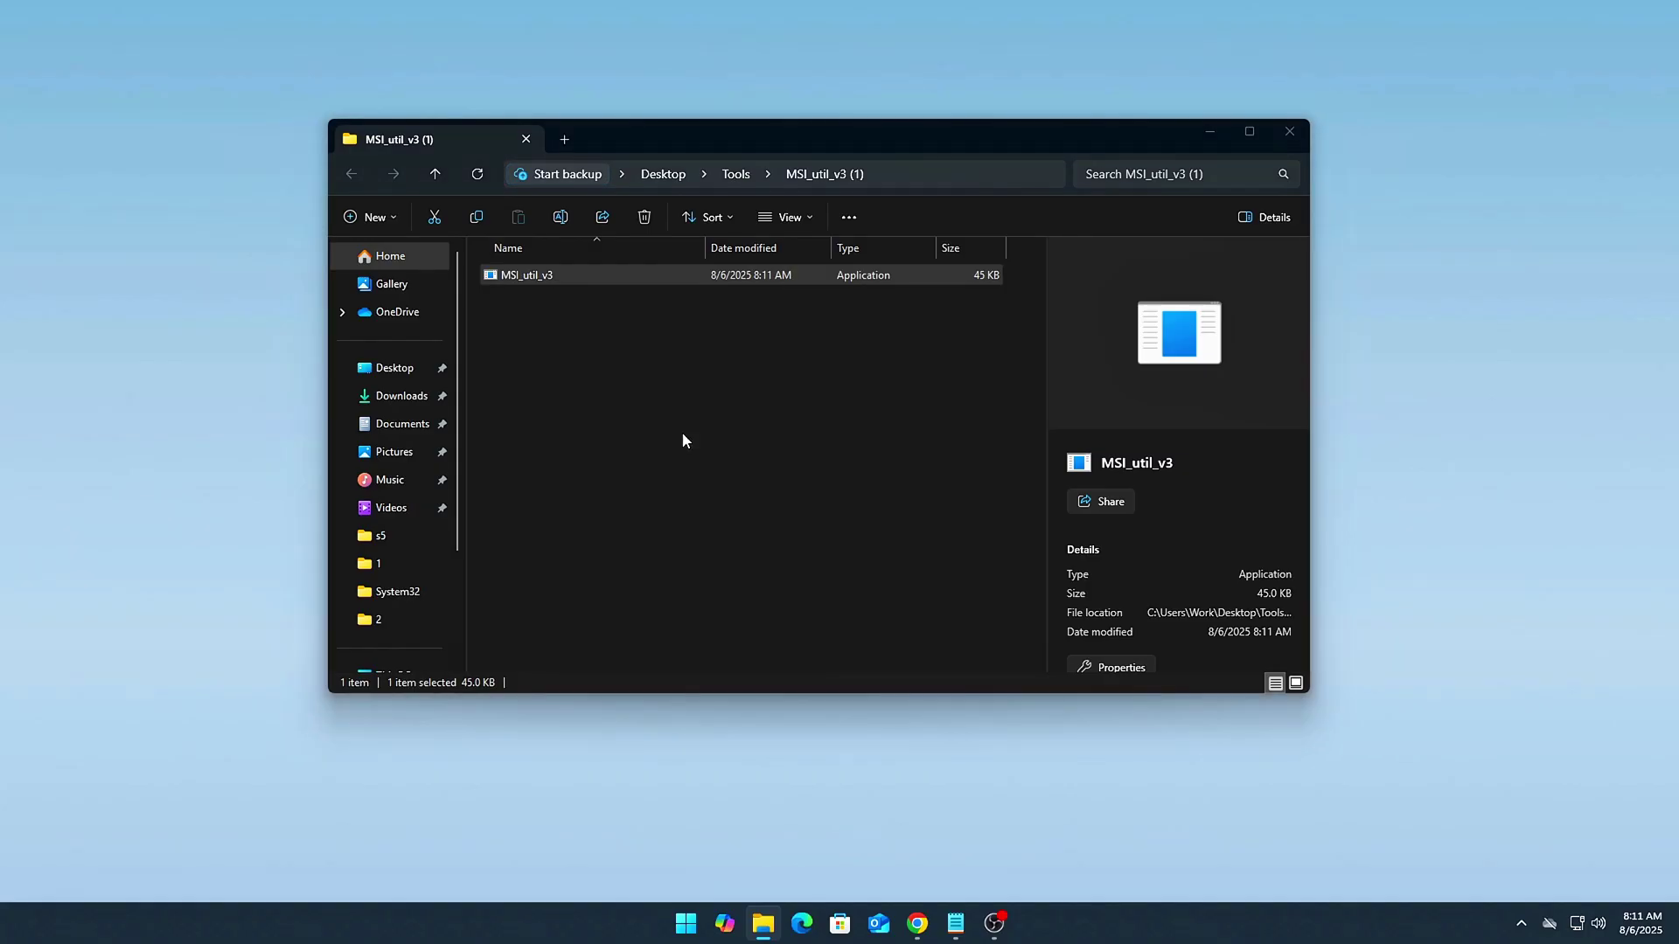
Step: Close the file window and step through every device's properties, ending on the GTX 1050 Ti
left_click(1291, 131)
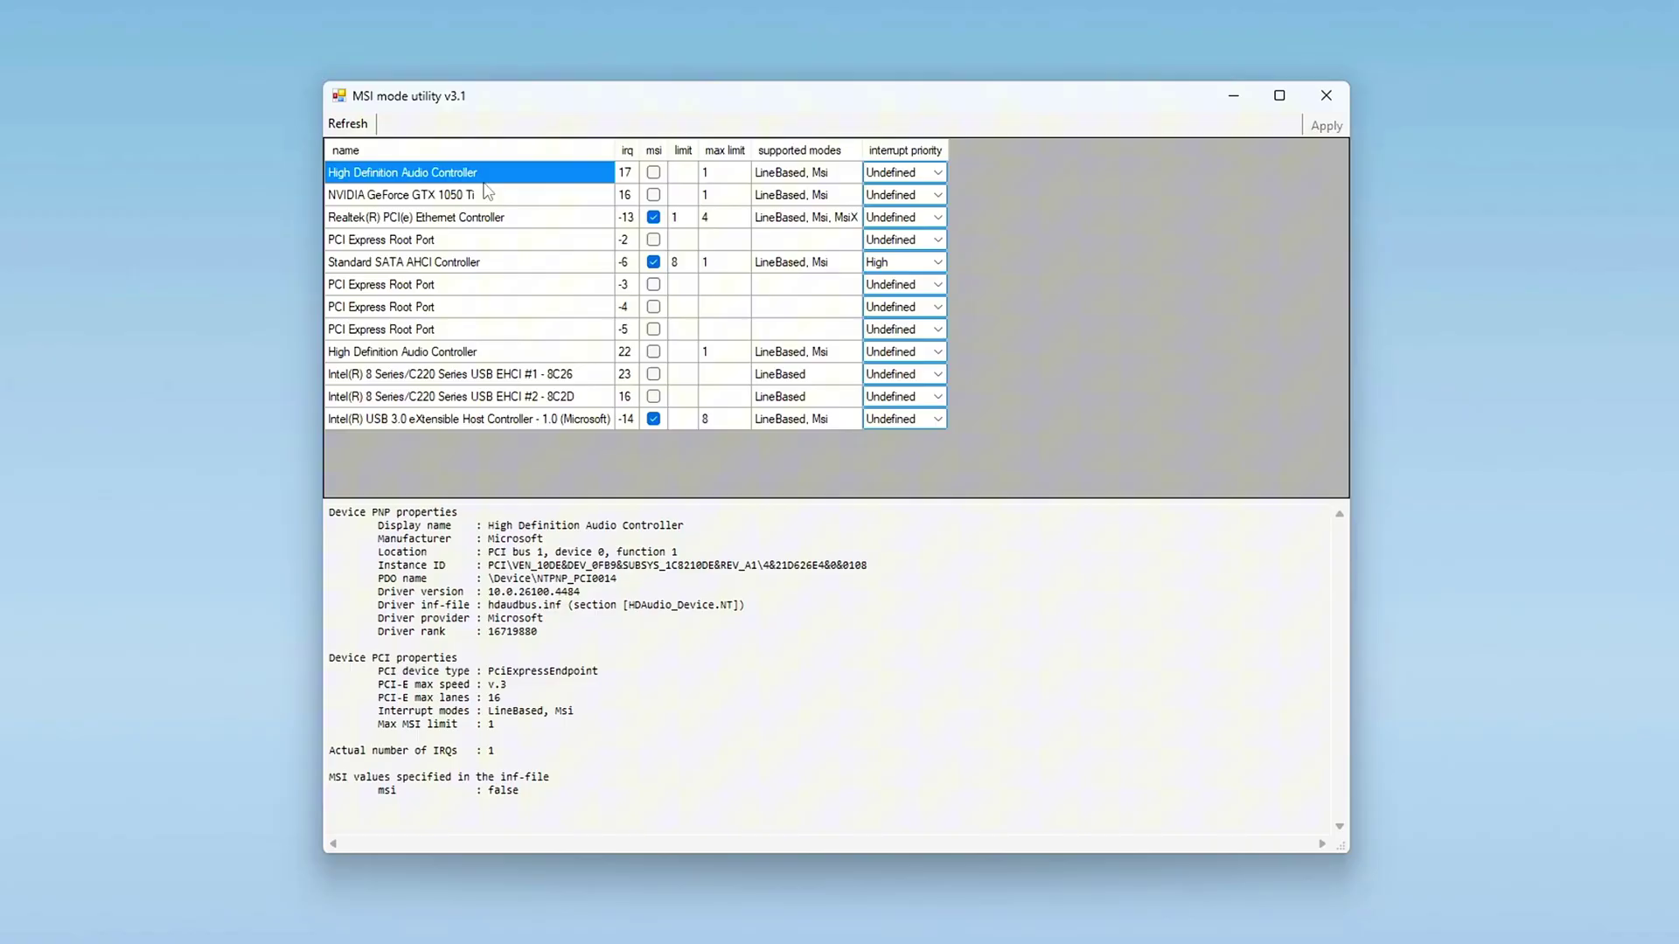
left_click(507, 197)
left_click(446, 220)
left_click(539, 243)
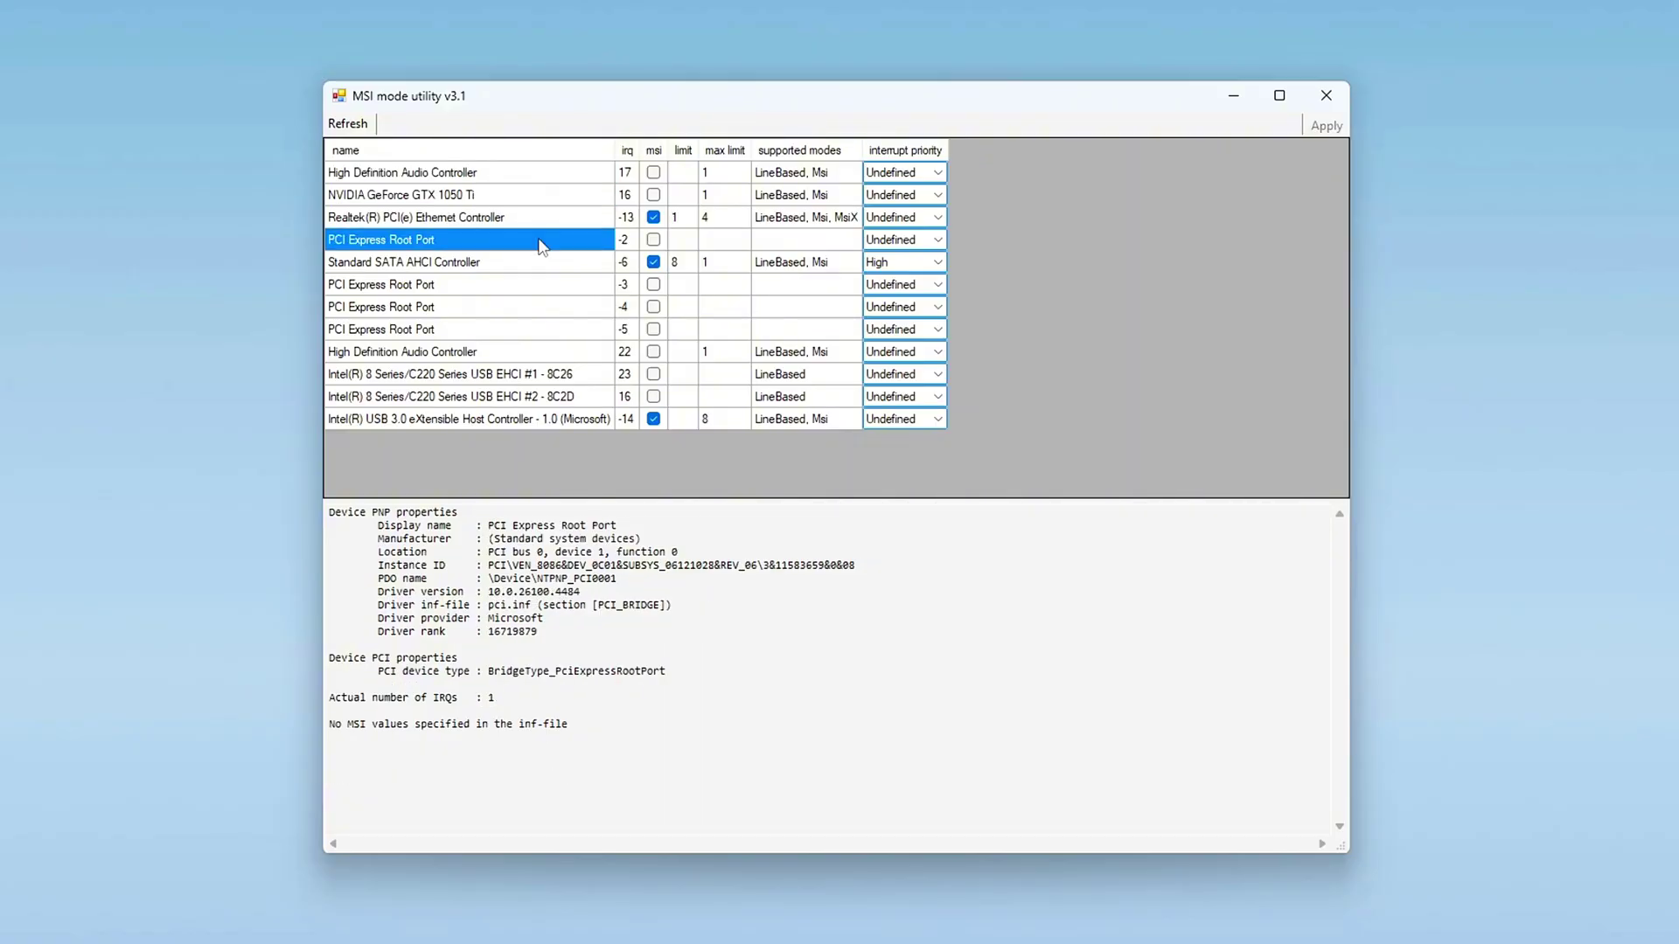
left_click(440, 264)
left_click(547, 287)
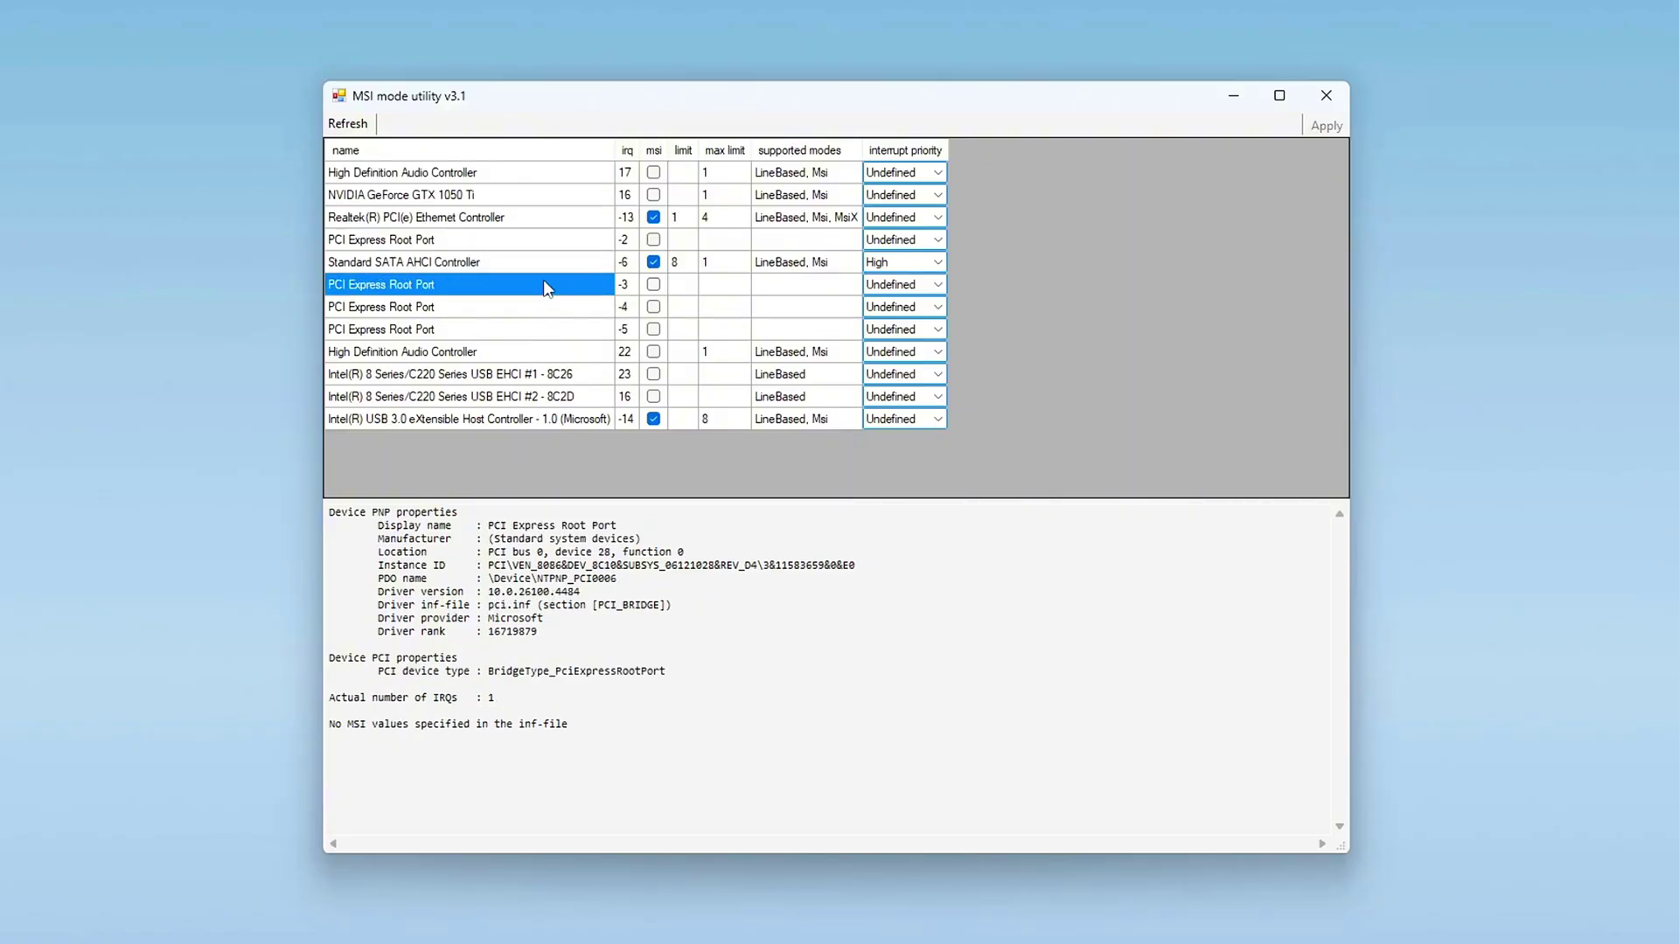
left_click(466, 312)
left_click(537, 336)
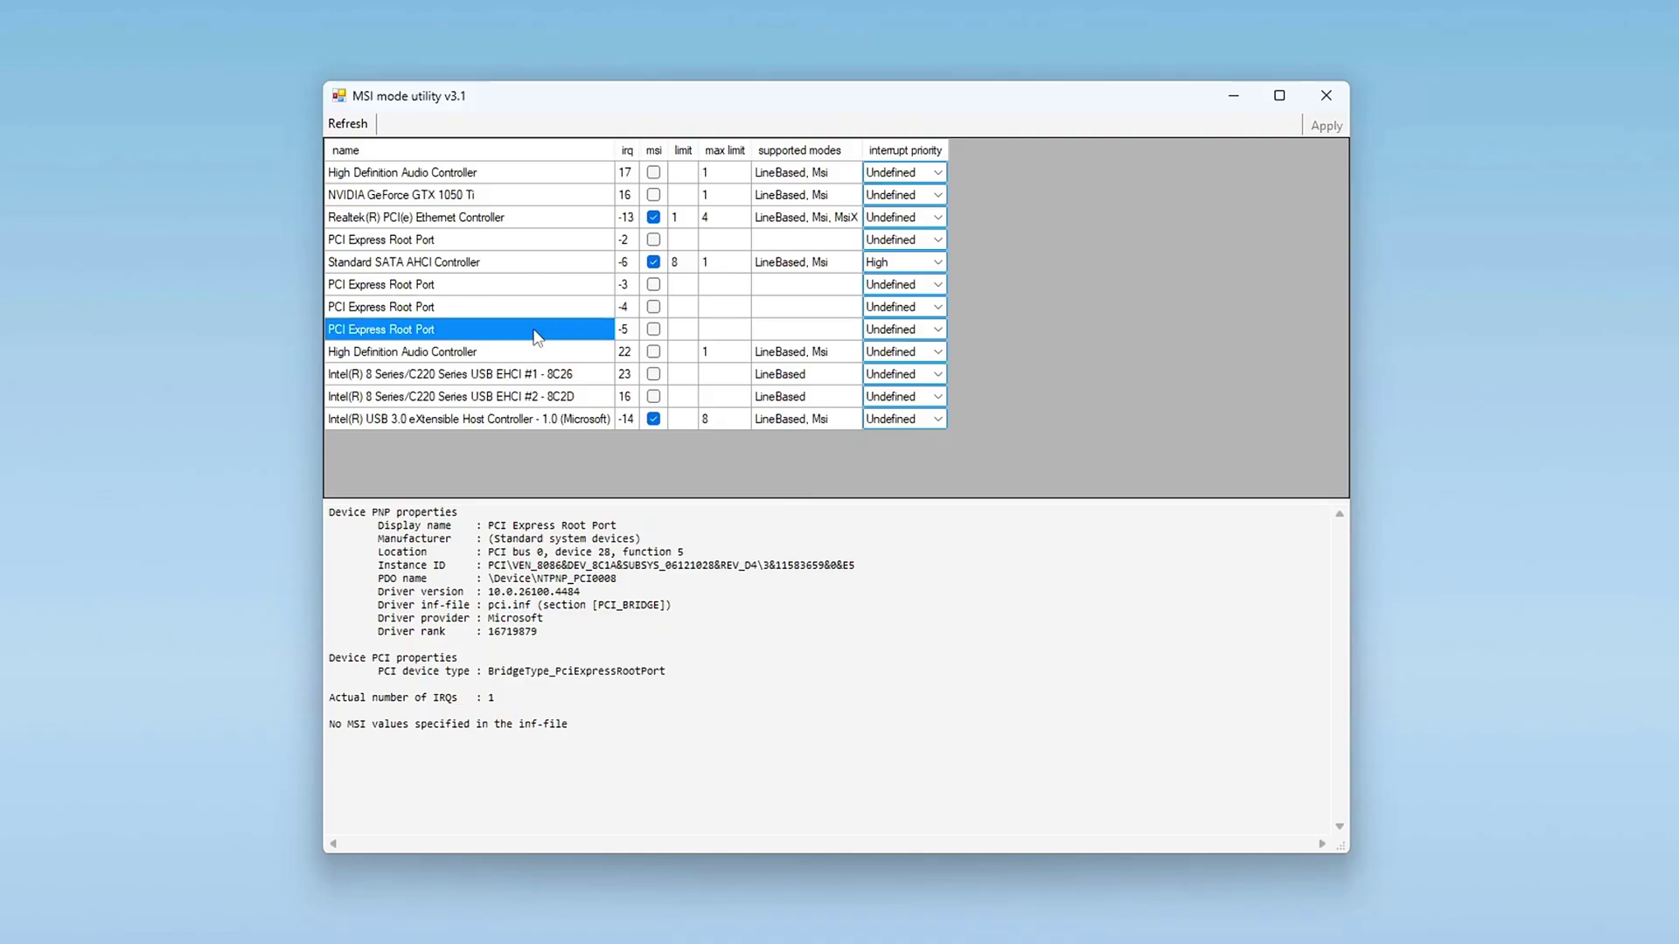
left_click(464, 353)
left_click(522, 377)
left_click(463, 396)
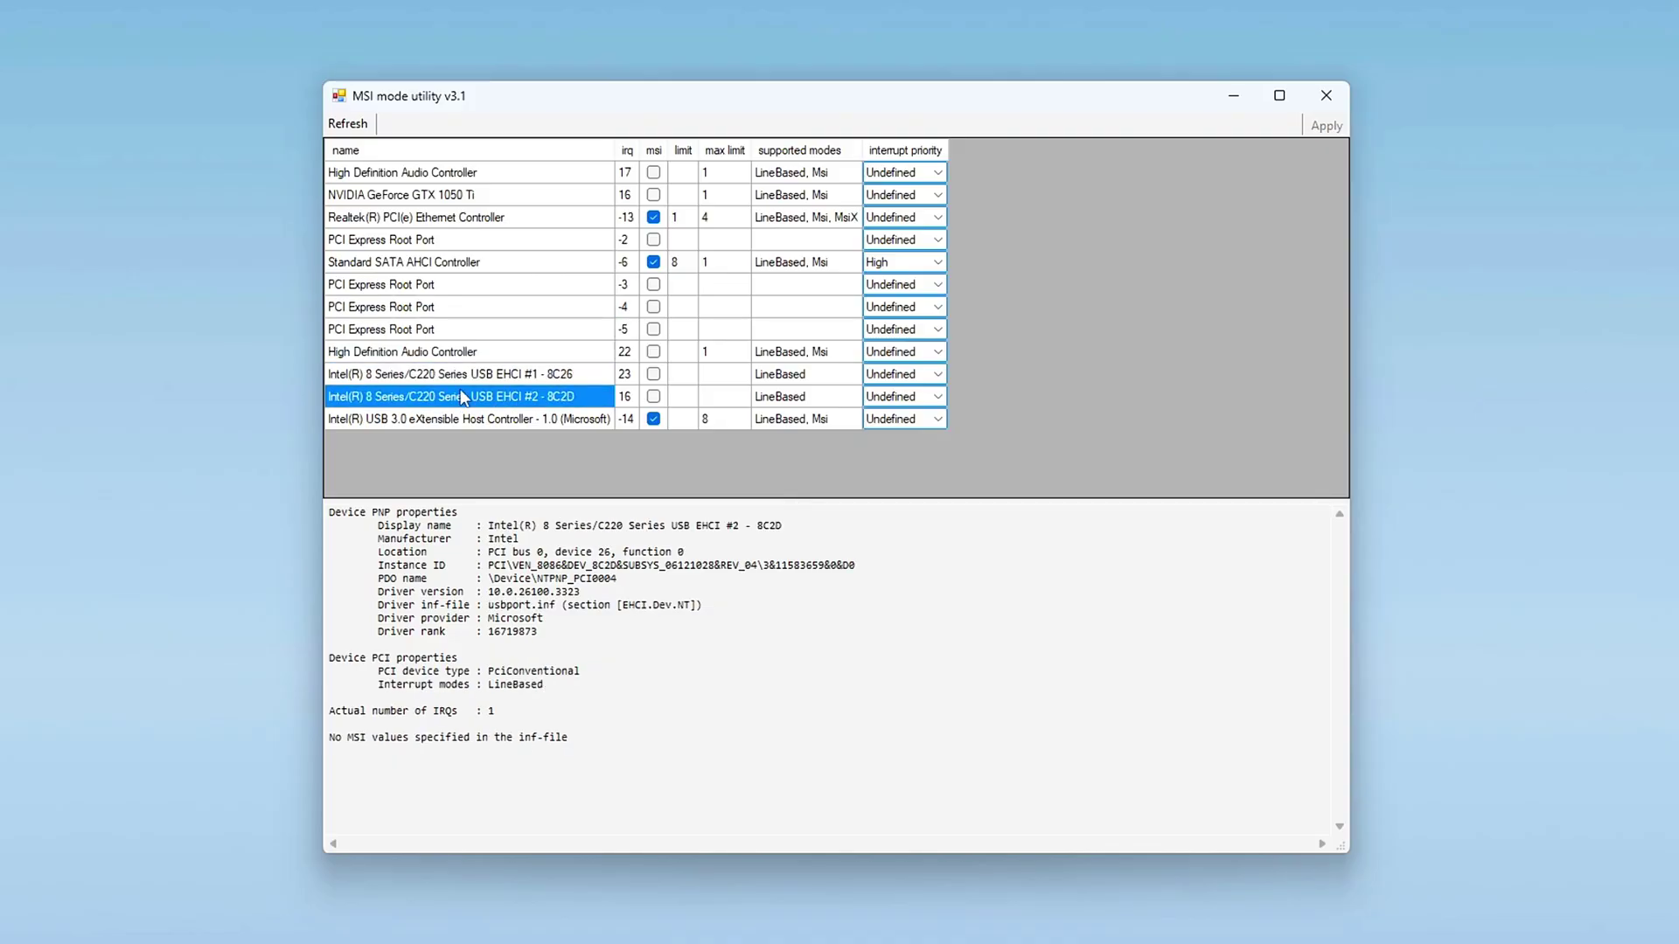
left_click(525, 418)
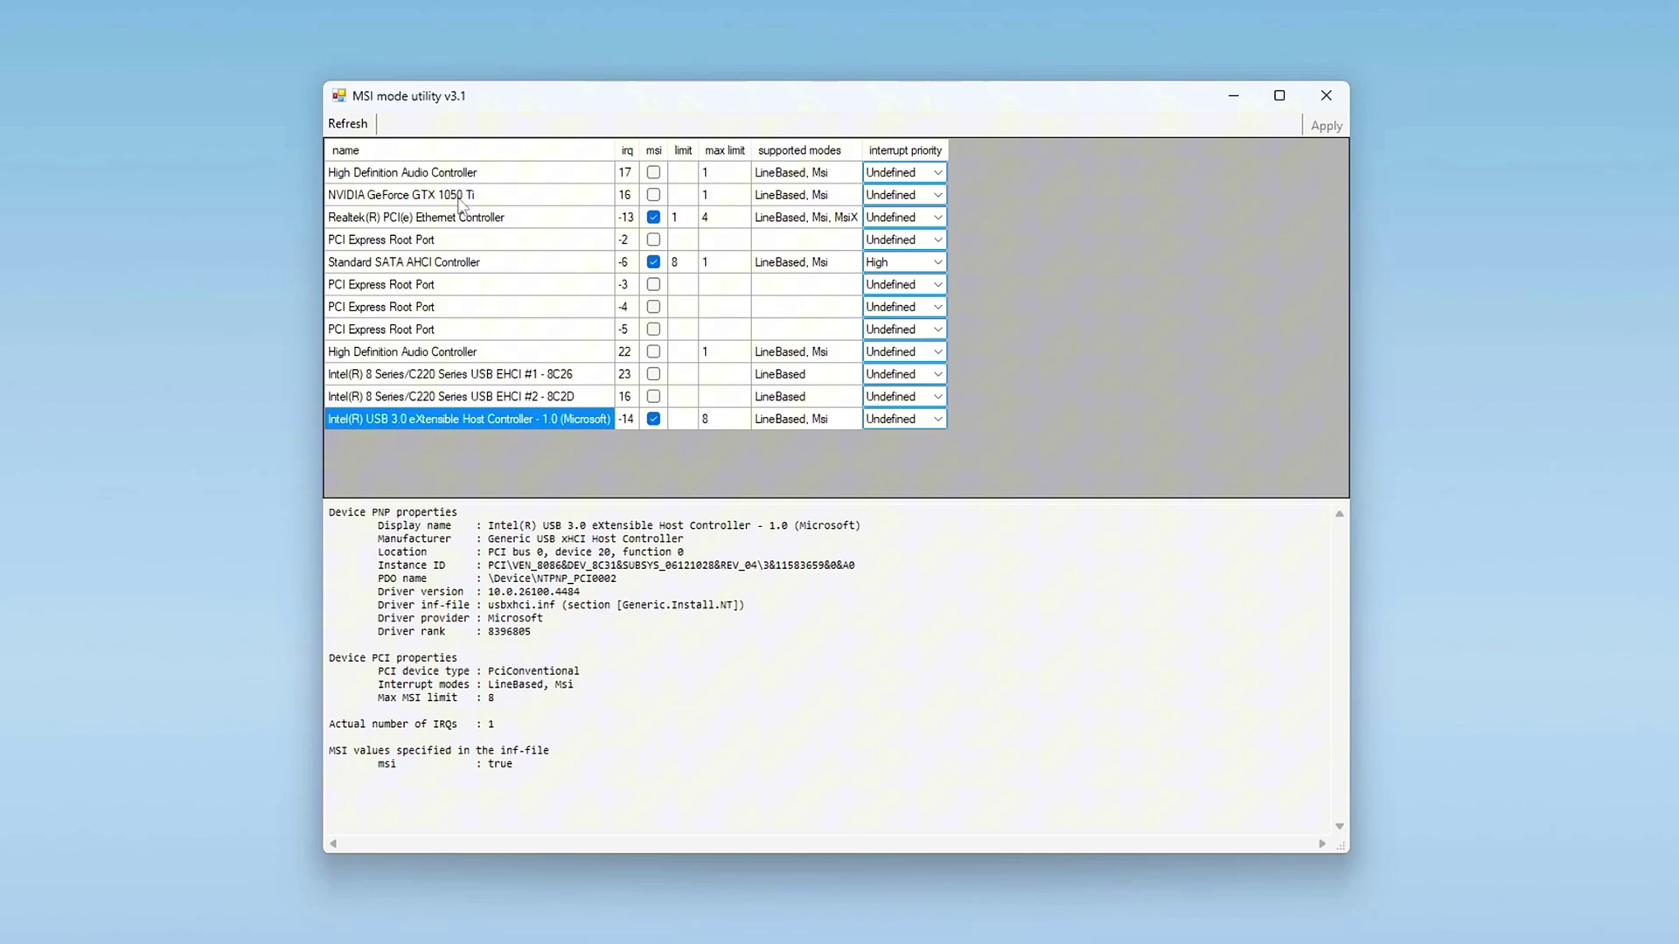
left_click(412, 200)
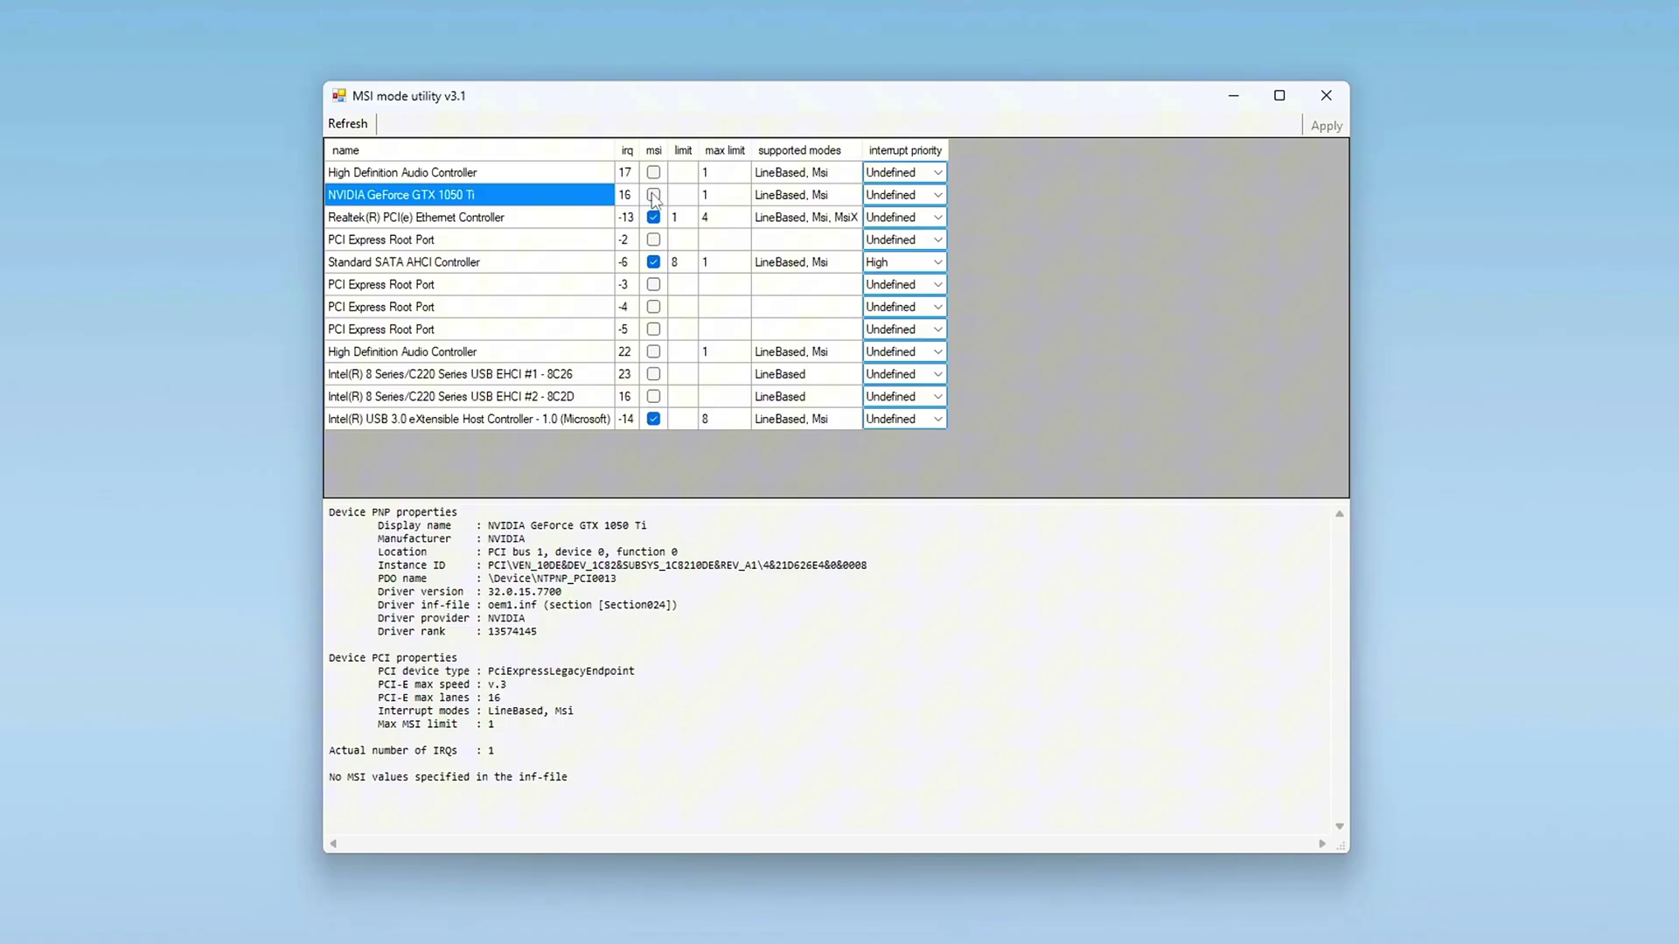
Step: Enable MSI on the GTX 1050 Ti and Realtek Ethernet, clear it on the first root port, then launch Registry Editor
left_click(653, 194)
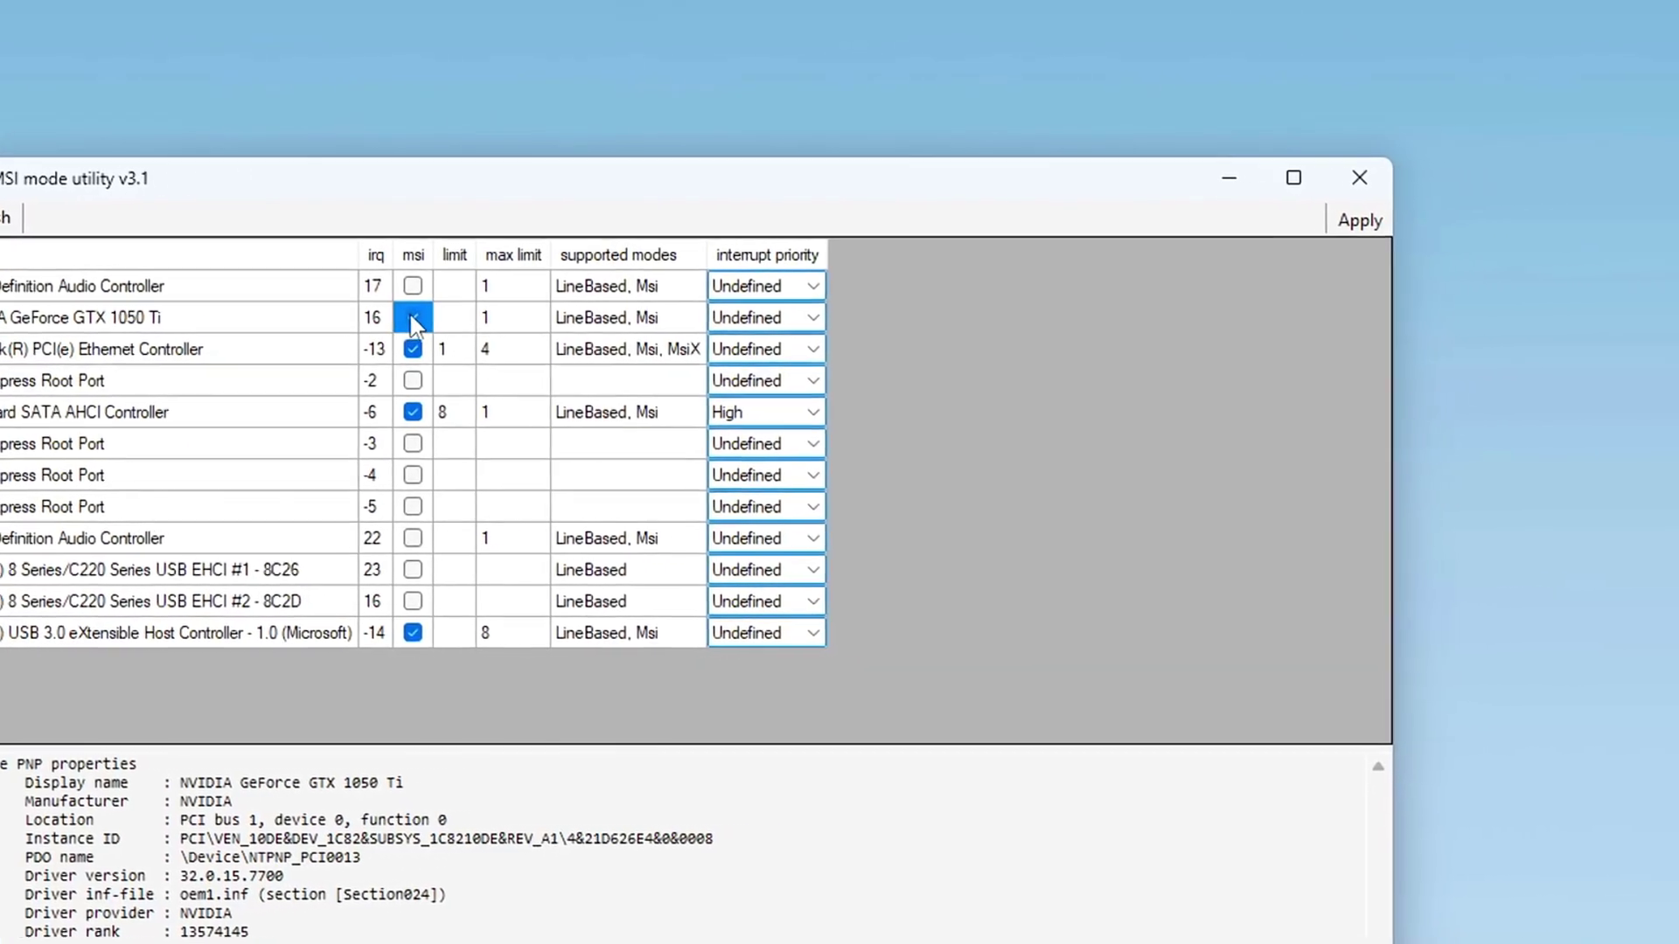
left_click(413, 318)
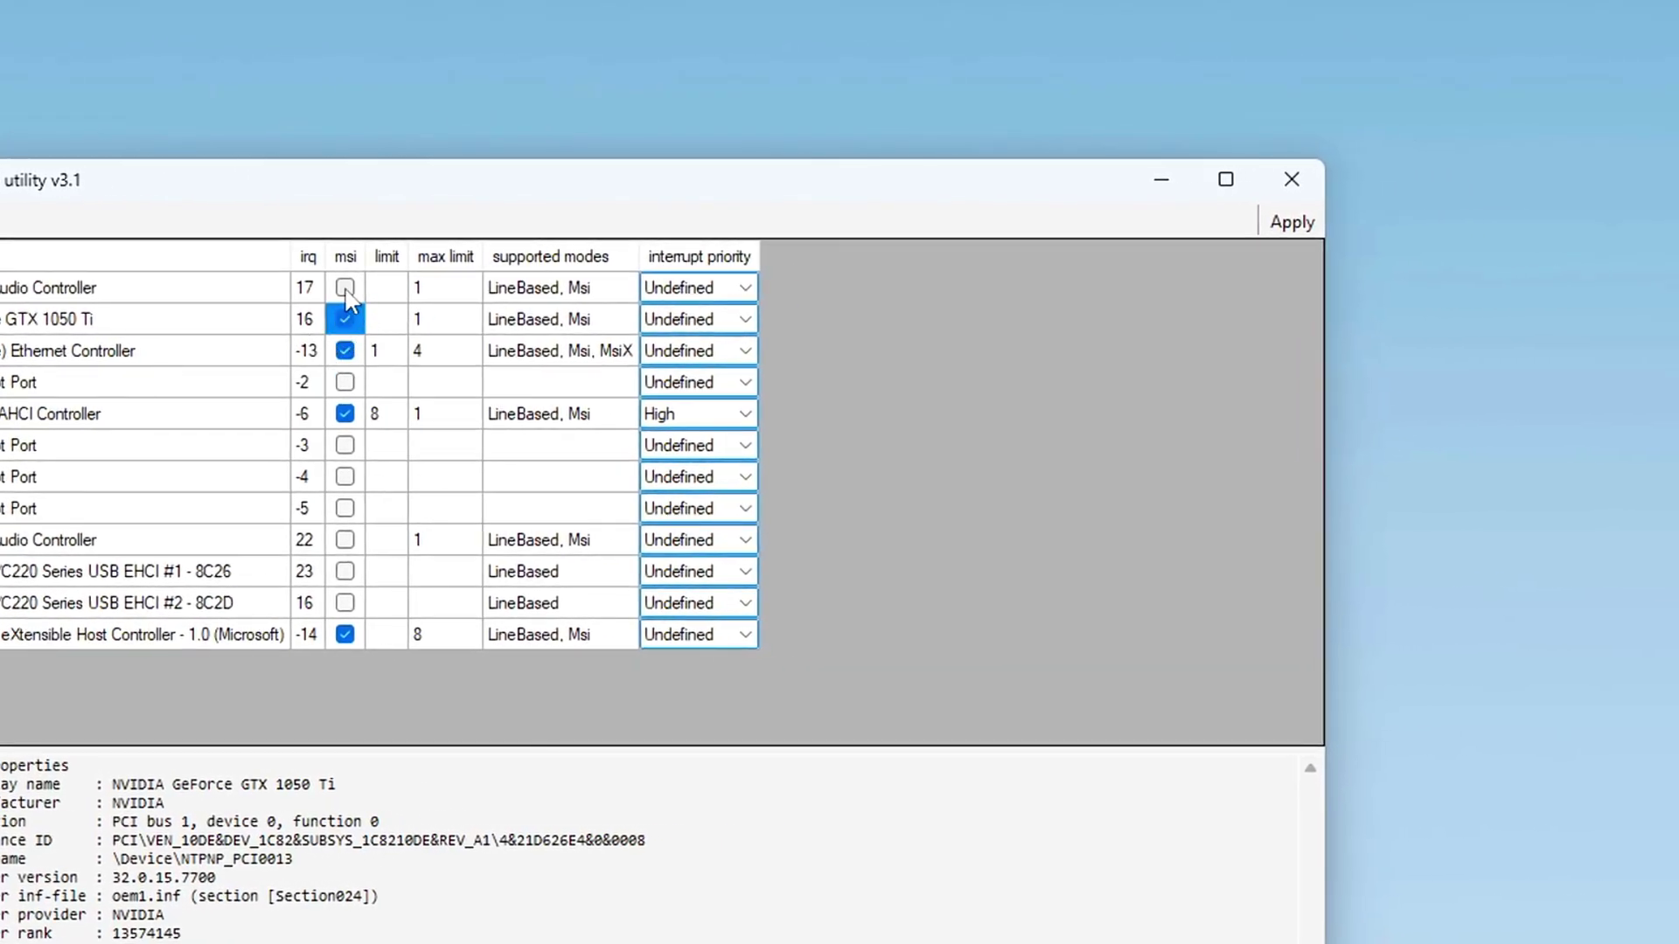
left_click(345, 288)
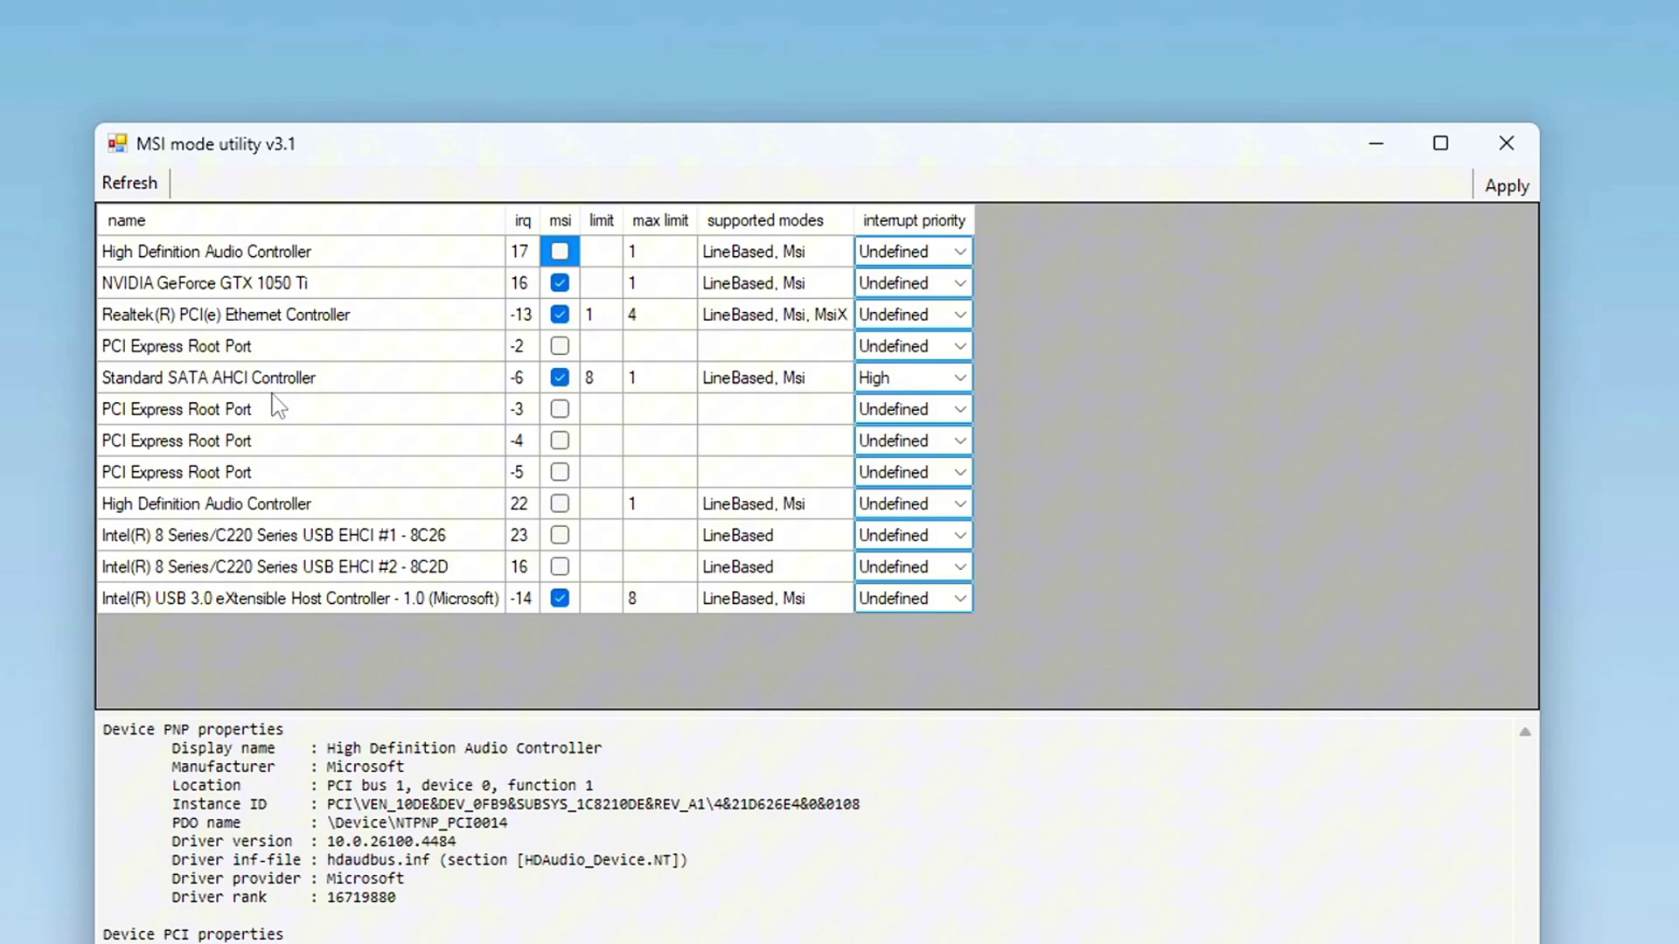
left_click(560, 347)
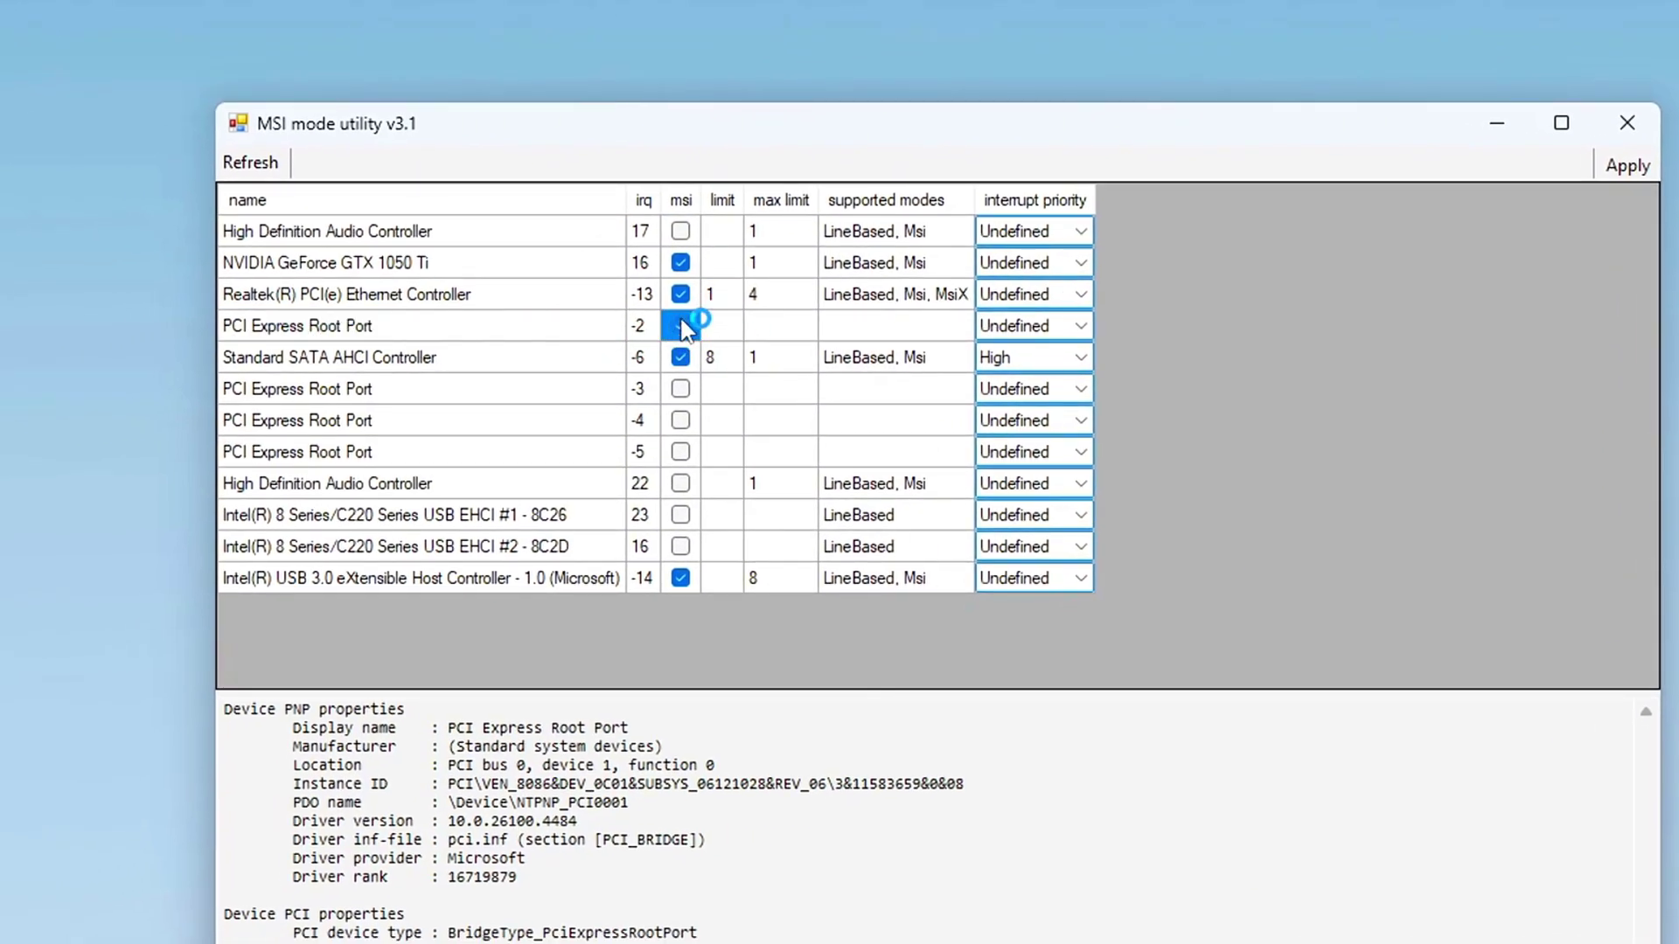
left_click(682, 325)
left_click(589, 270)
left_click(680, 294)
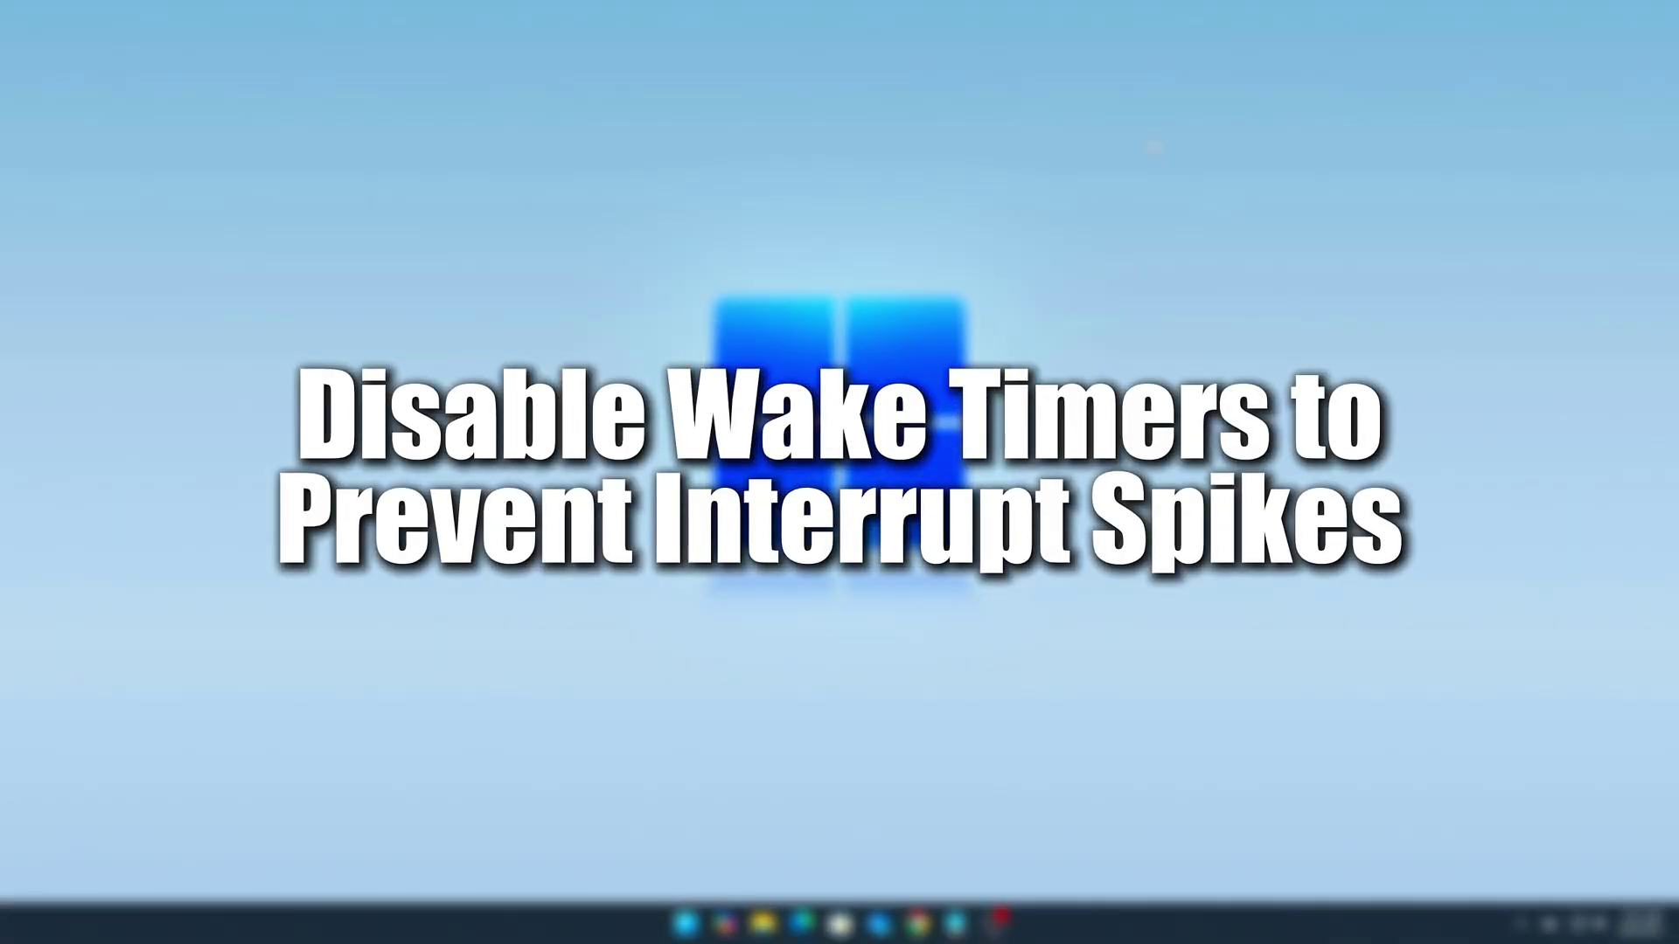
key("super+r")
key("Return")
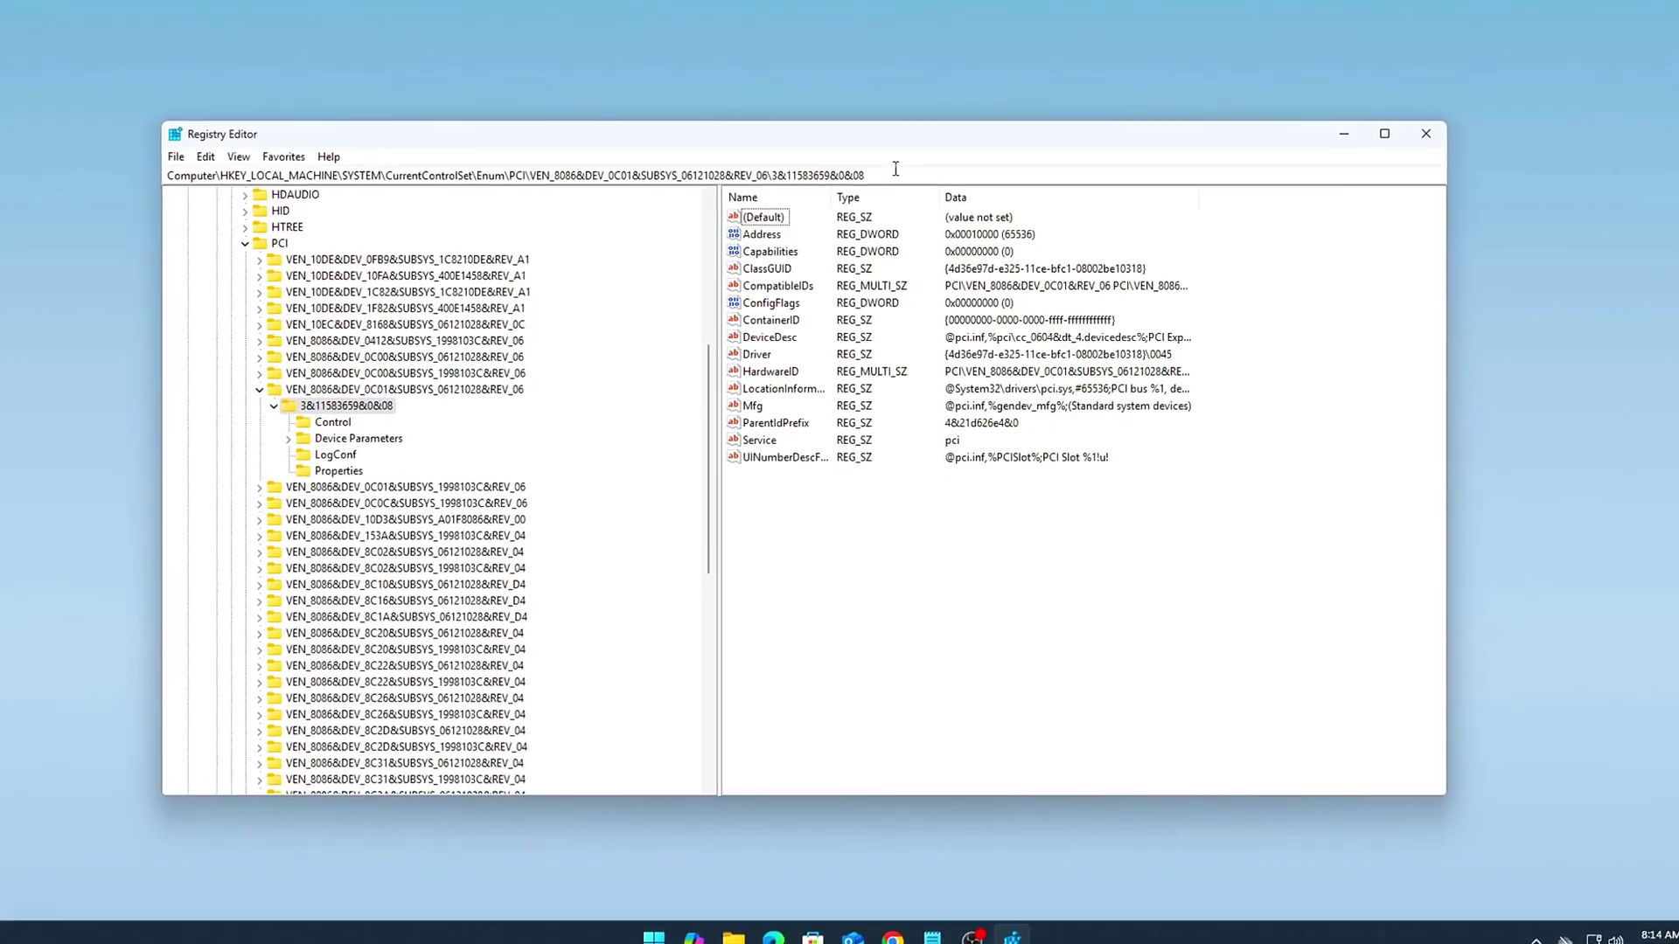
Step: Navigate Registry Editor to the Control\Power key by pasting its path
left_click(629, 175)
type("HKEY_LOCAL_MACHINE\\SYSTEM\\CurrentControlSet\\Control\\Power")
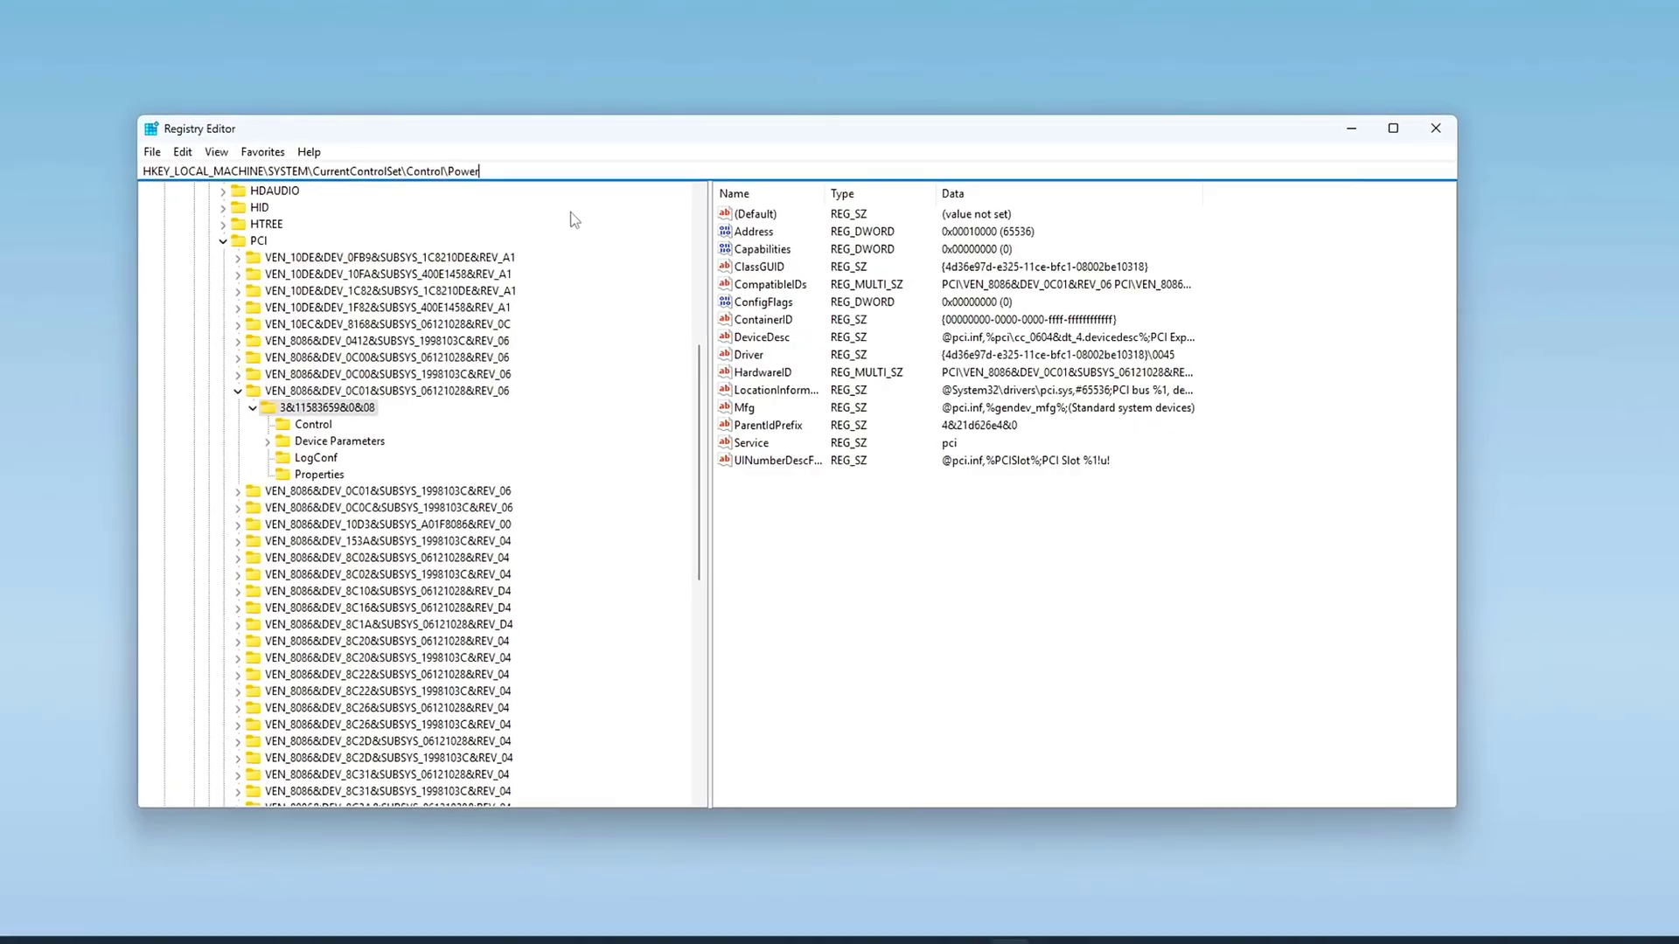
key("Return")
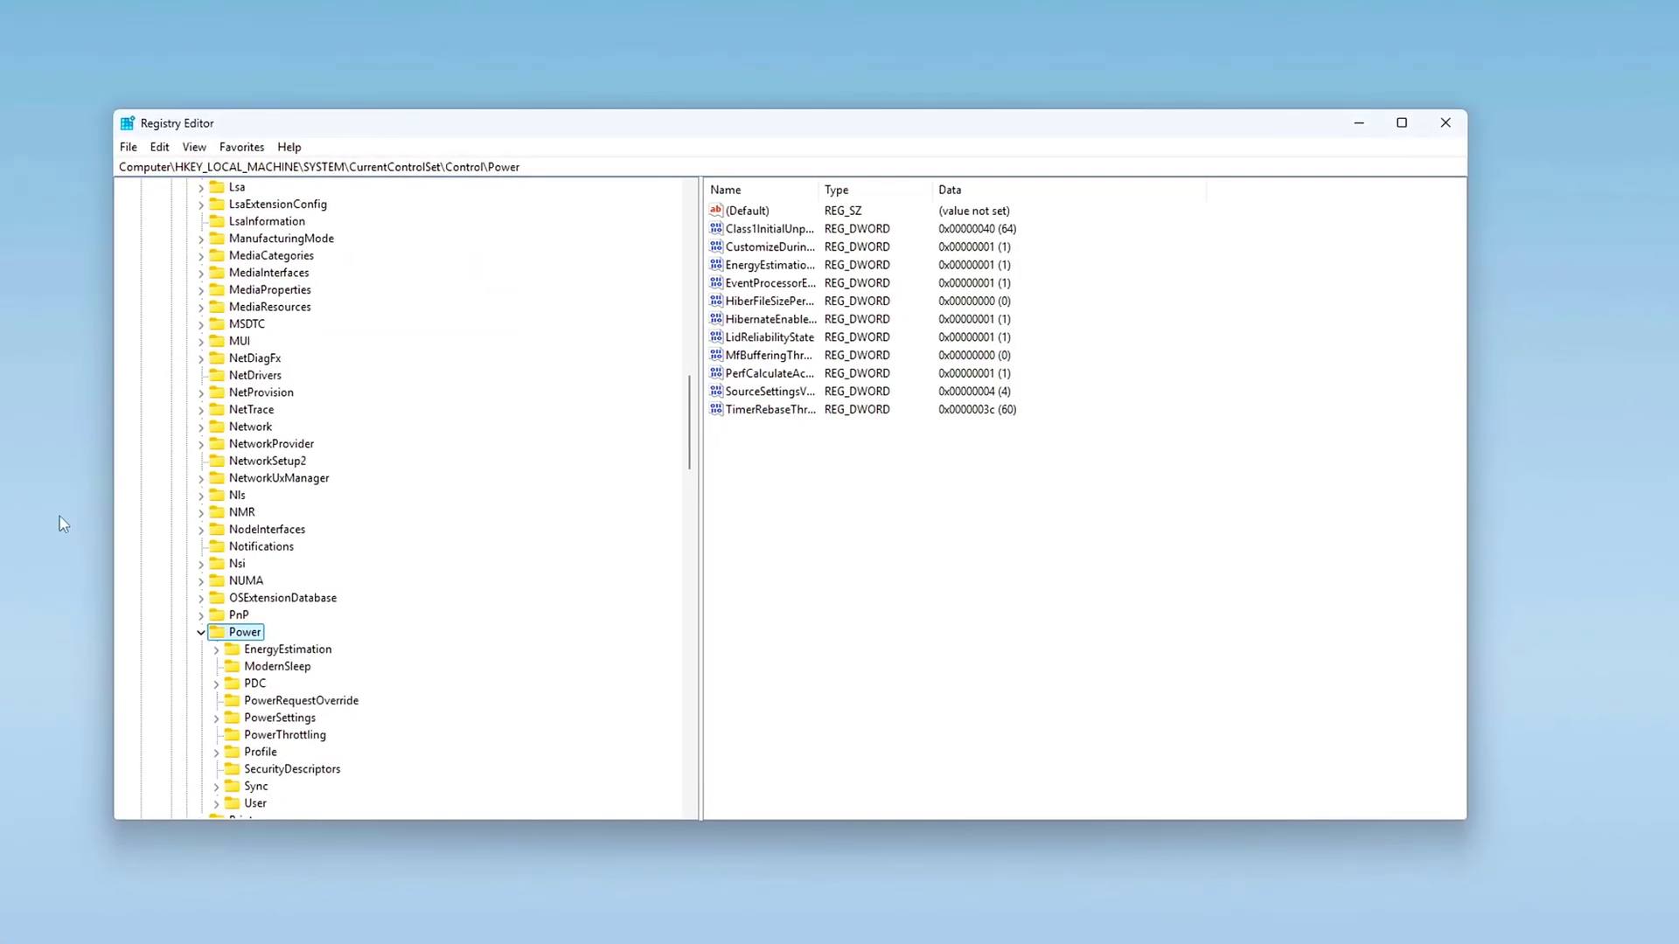
Step: Create a new DWORD (32-bit) value named PowerRequestOverrideEnabled
left_click(817, 612)
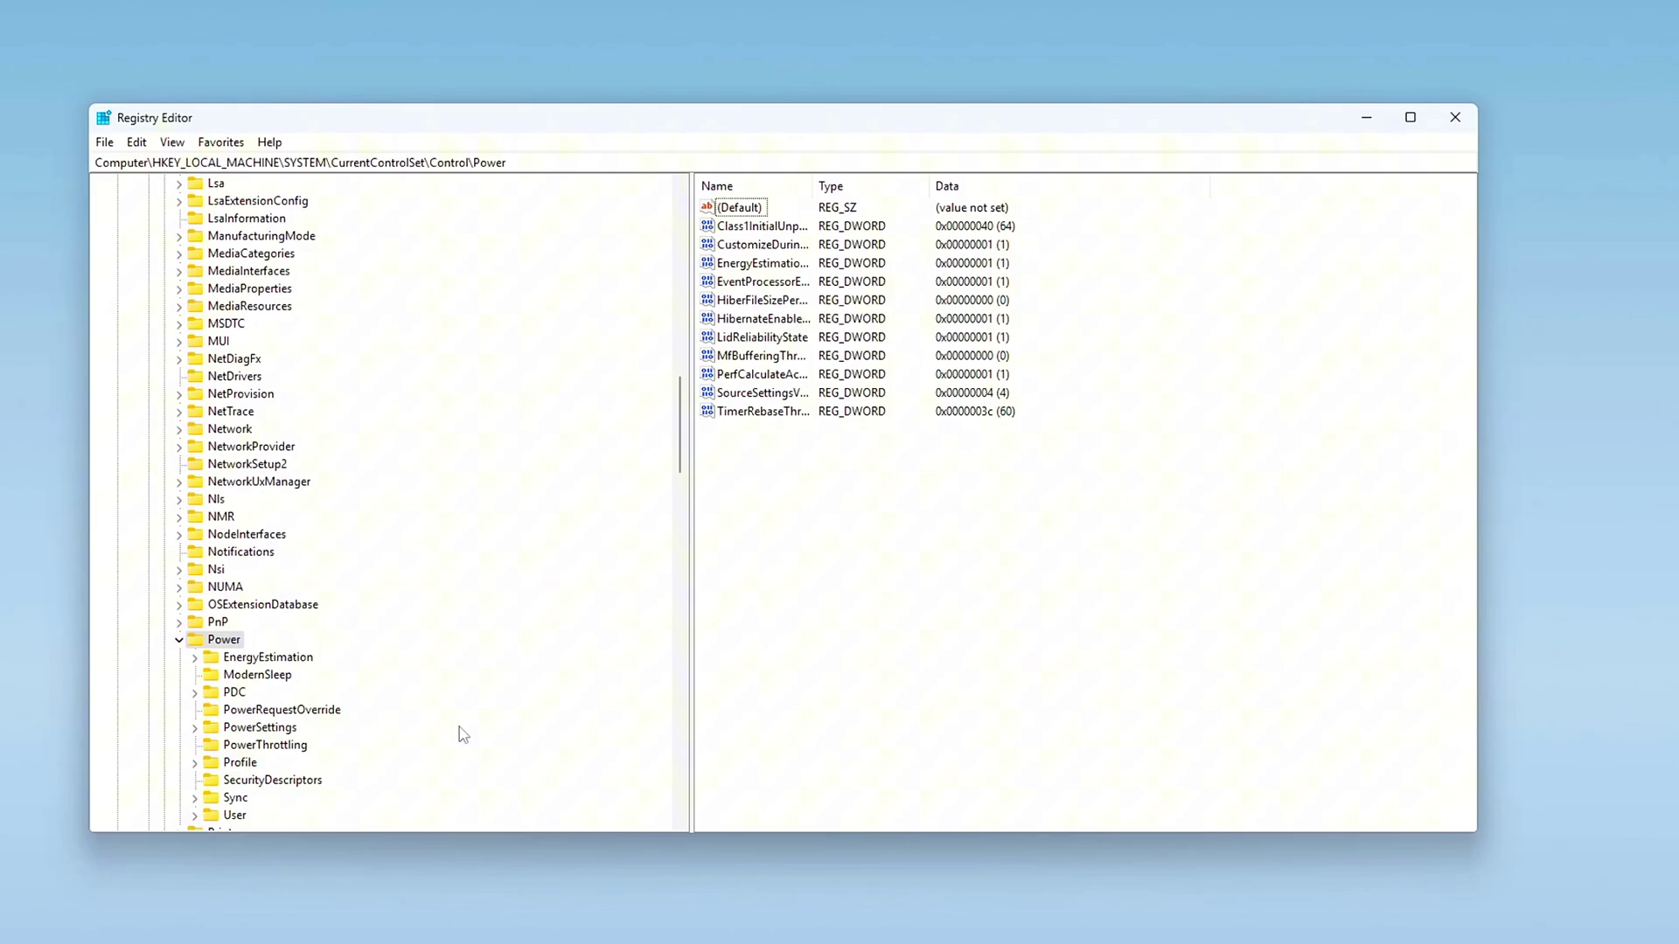
right_click(765, 524)
mouse_move(852, 532)
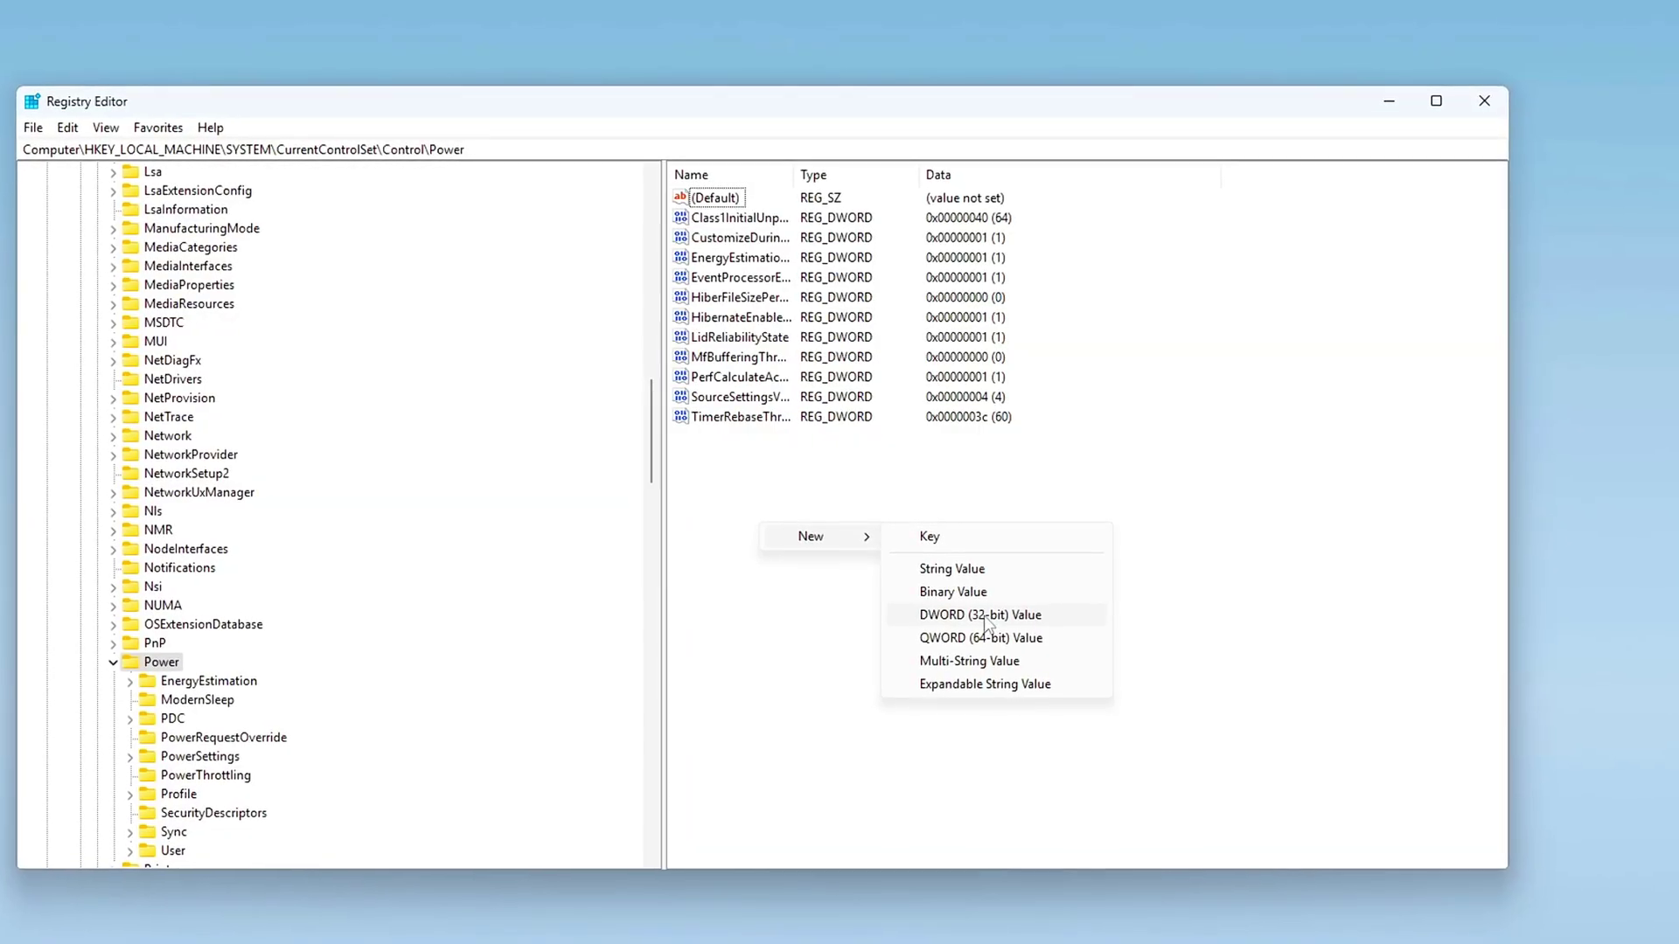
left_click(1051, 617)
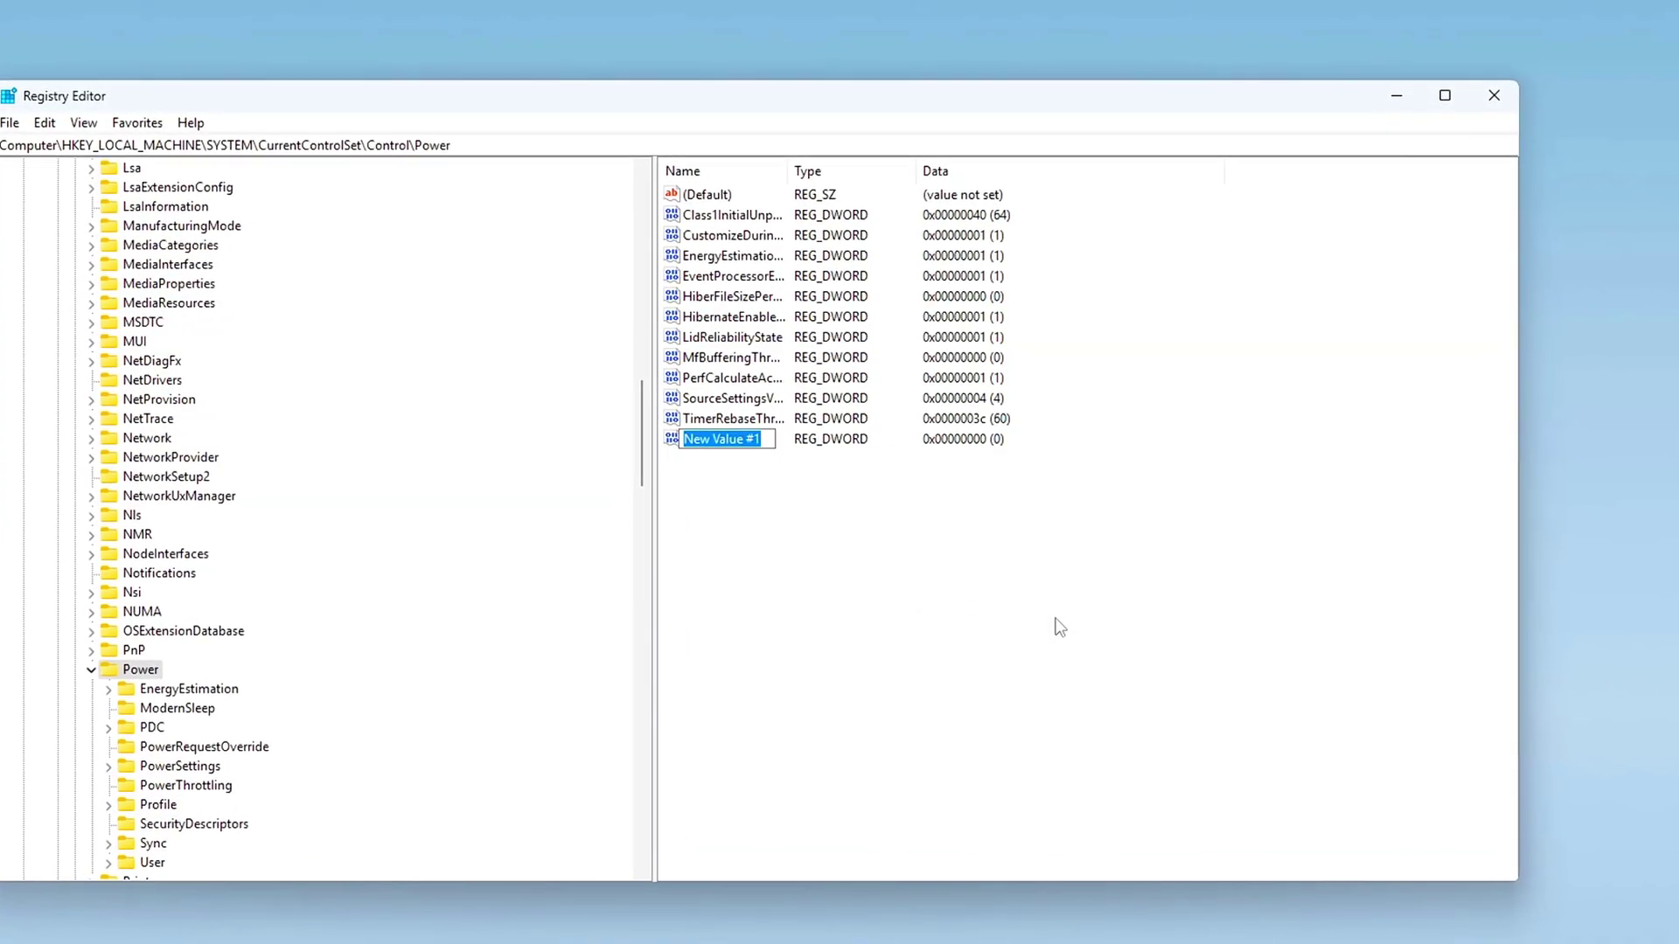
type("PowerRequestOverrideEnabled")
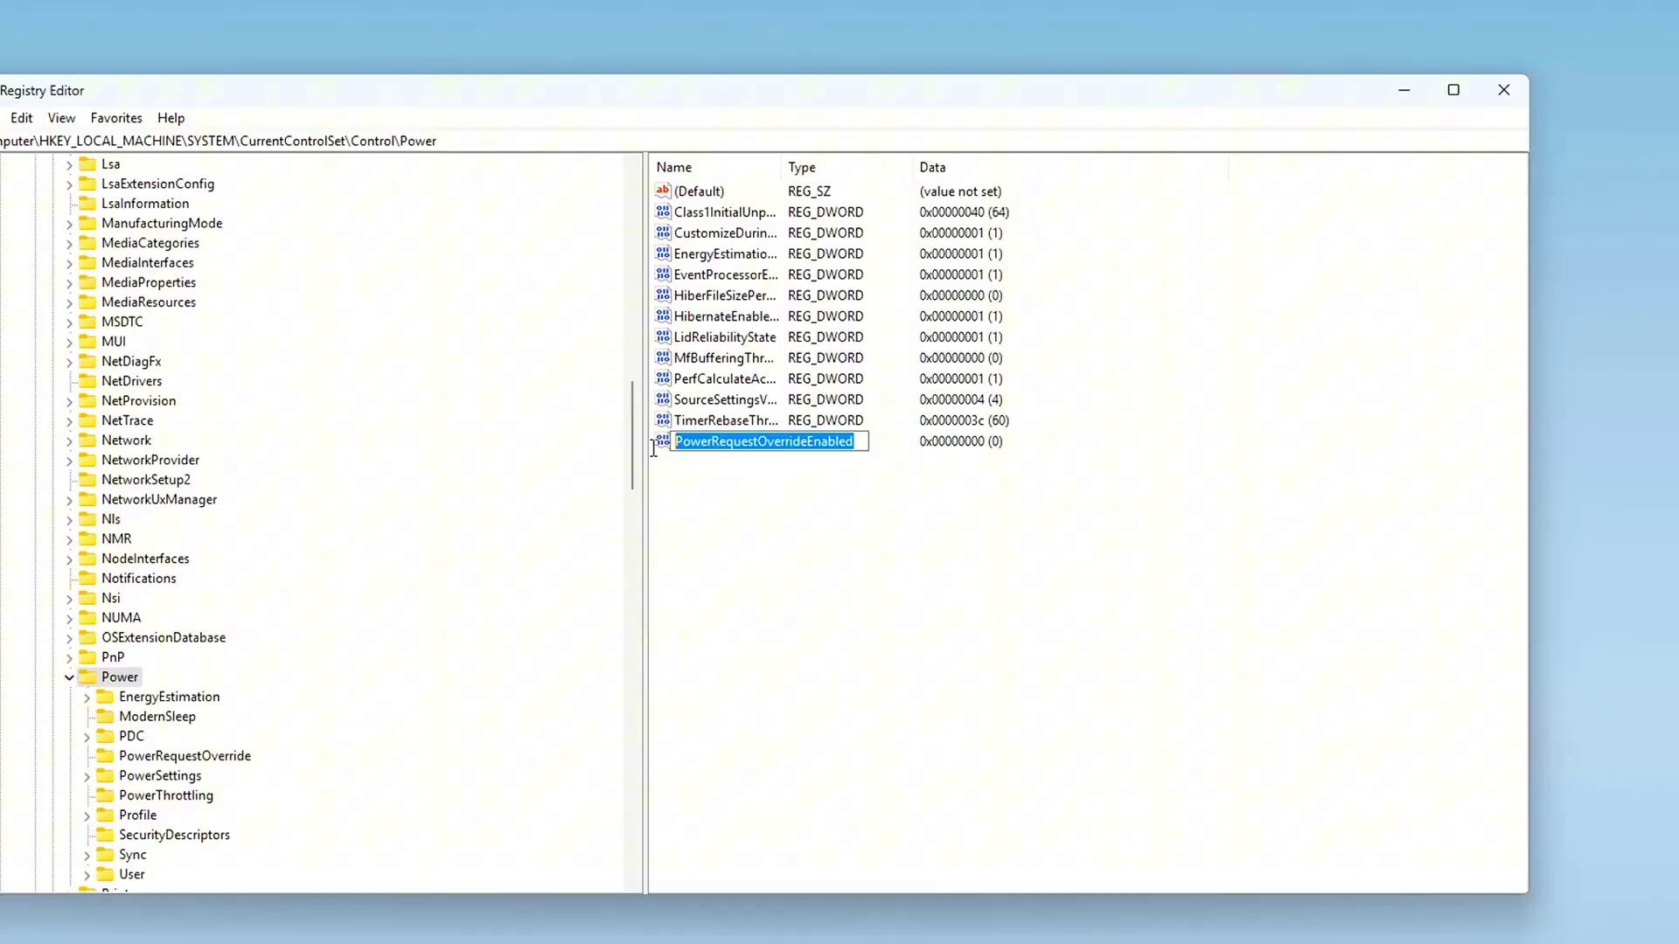
key("Return")
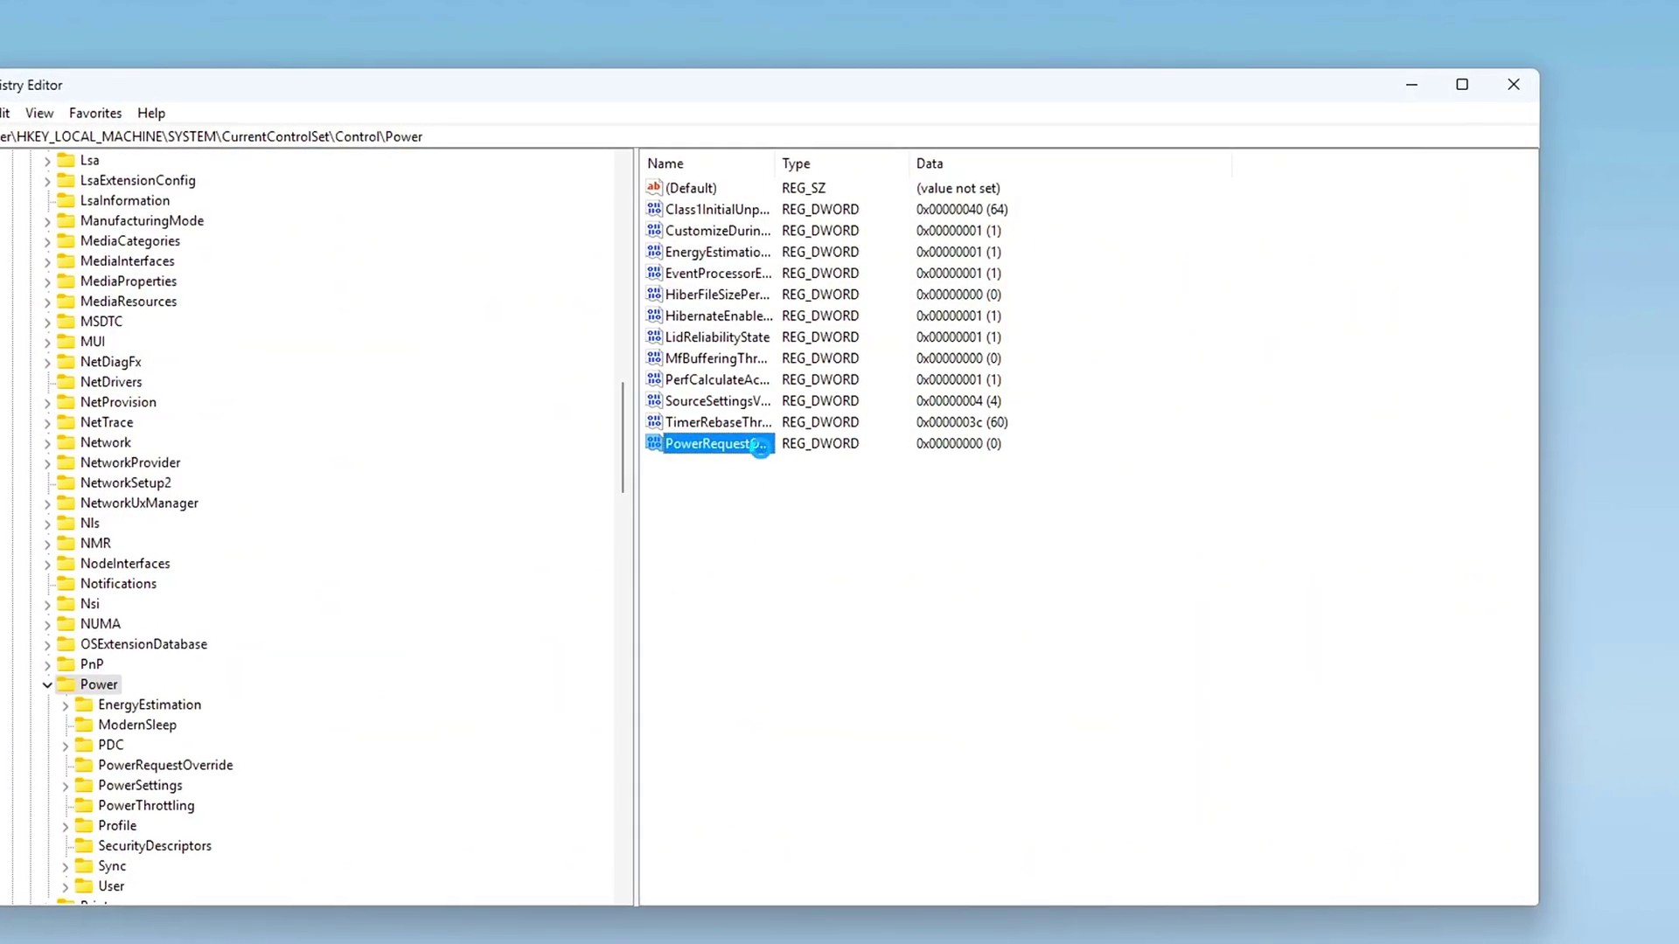
Step: Set PowerRequestOverrideEnabled's value data to 0 and save it
double_click(717, 442)
left_click_drag(175, 169, 936, 485)
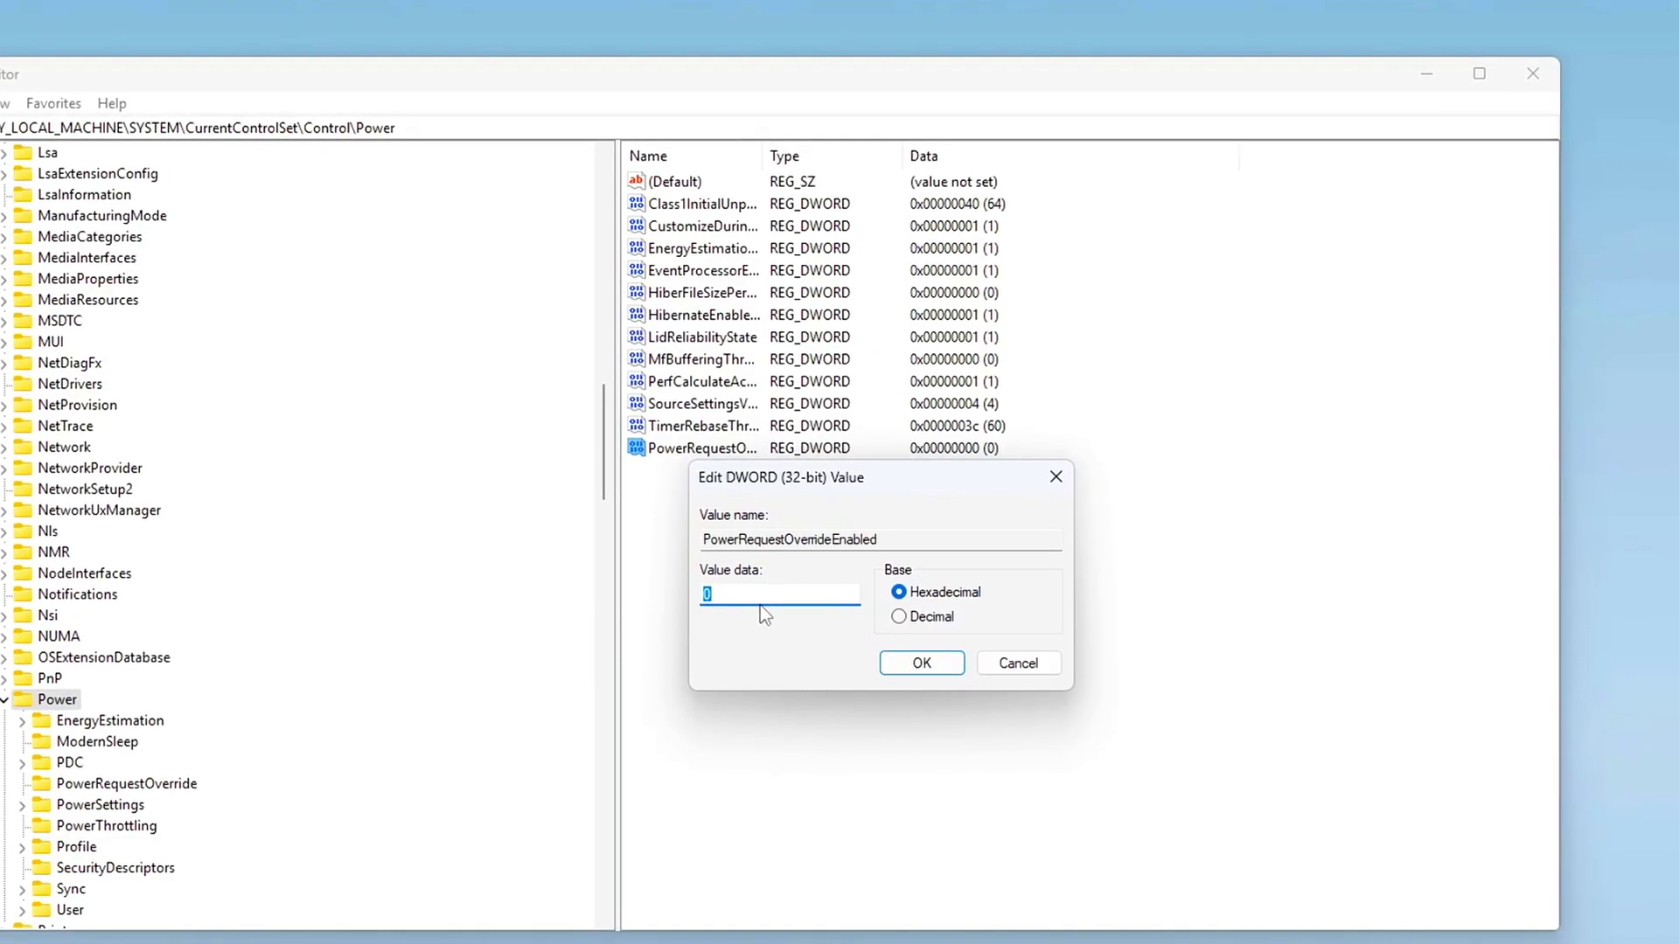
left_click(724, 593)
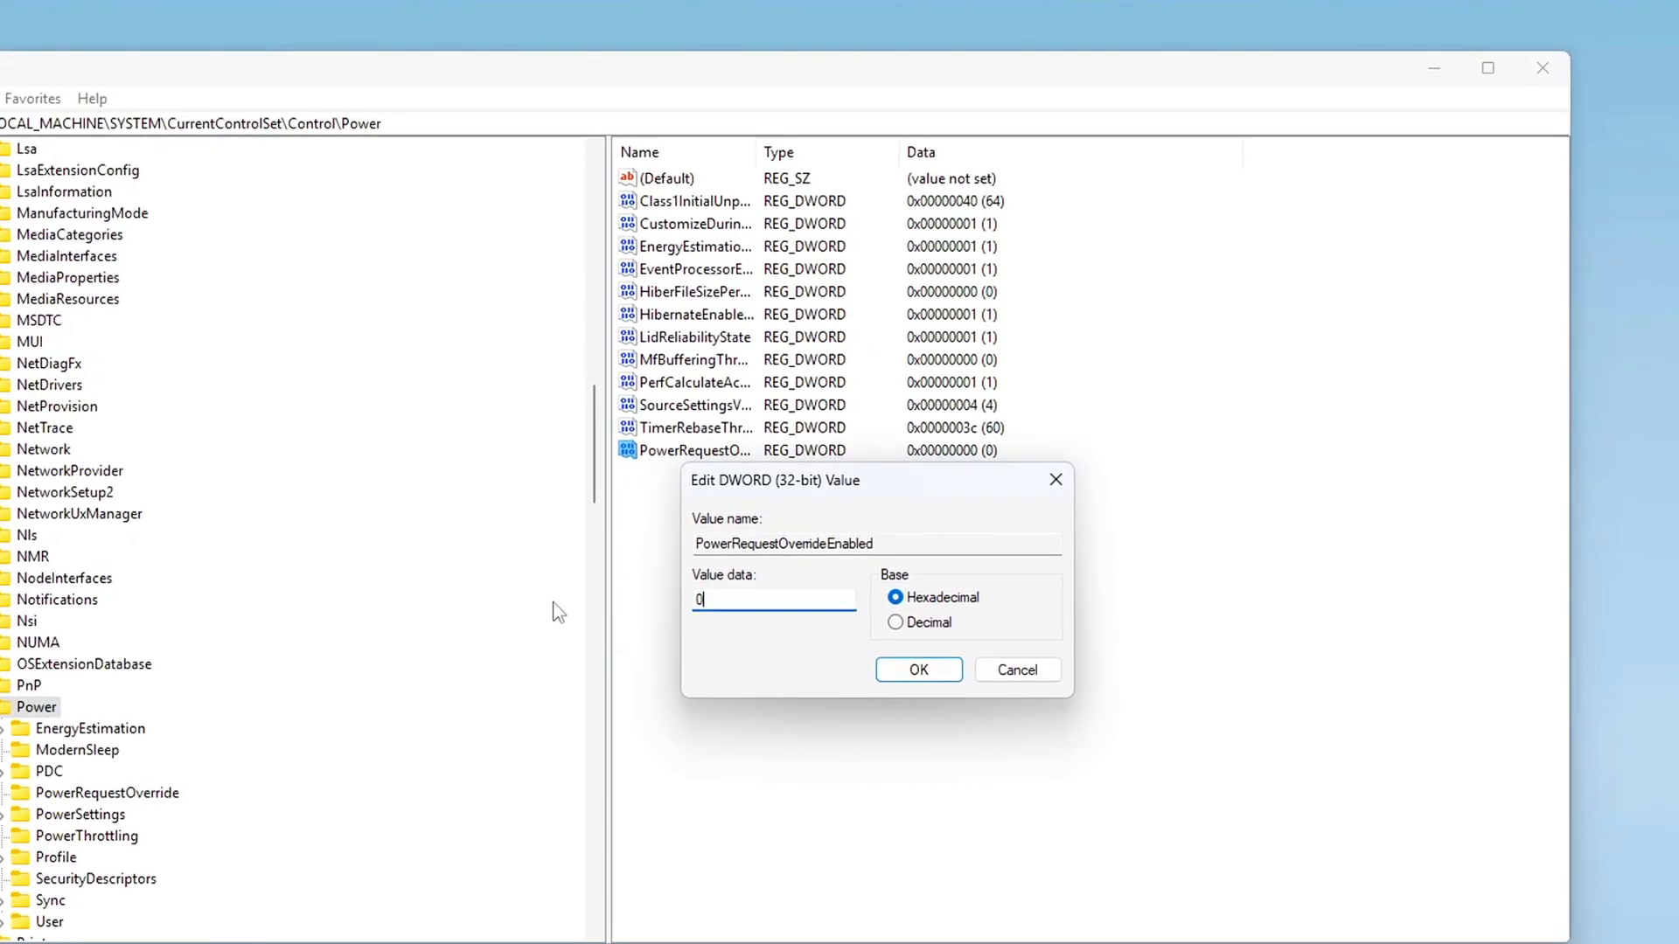
type("0000000")
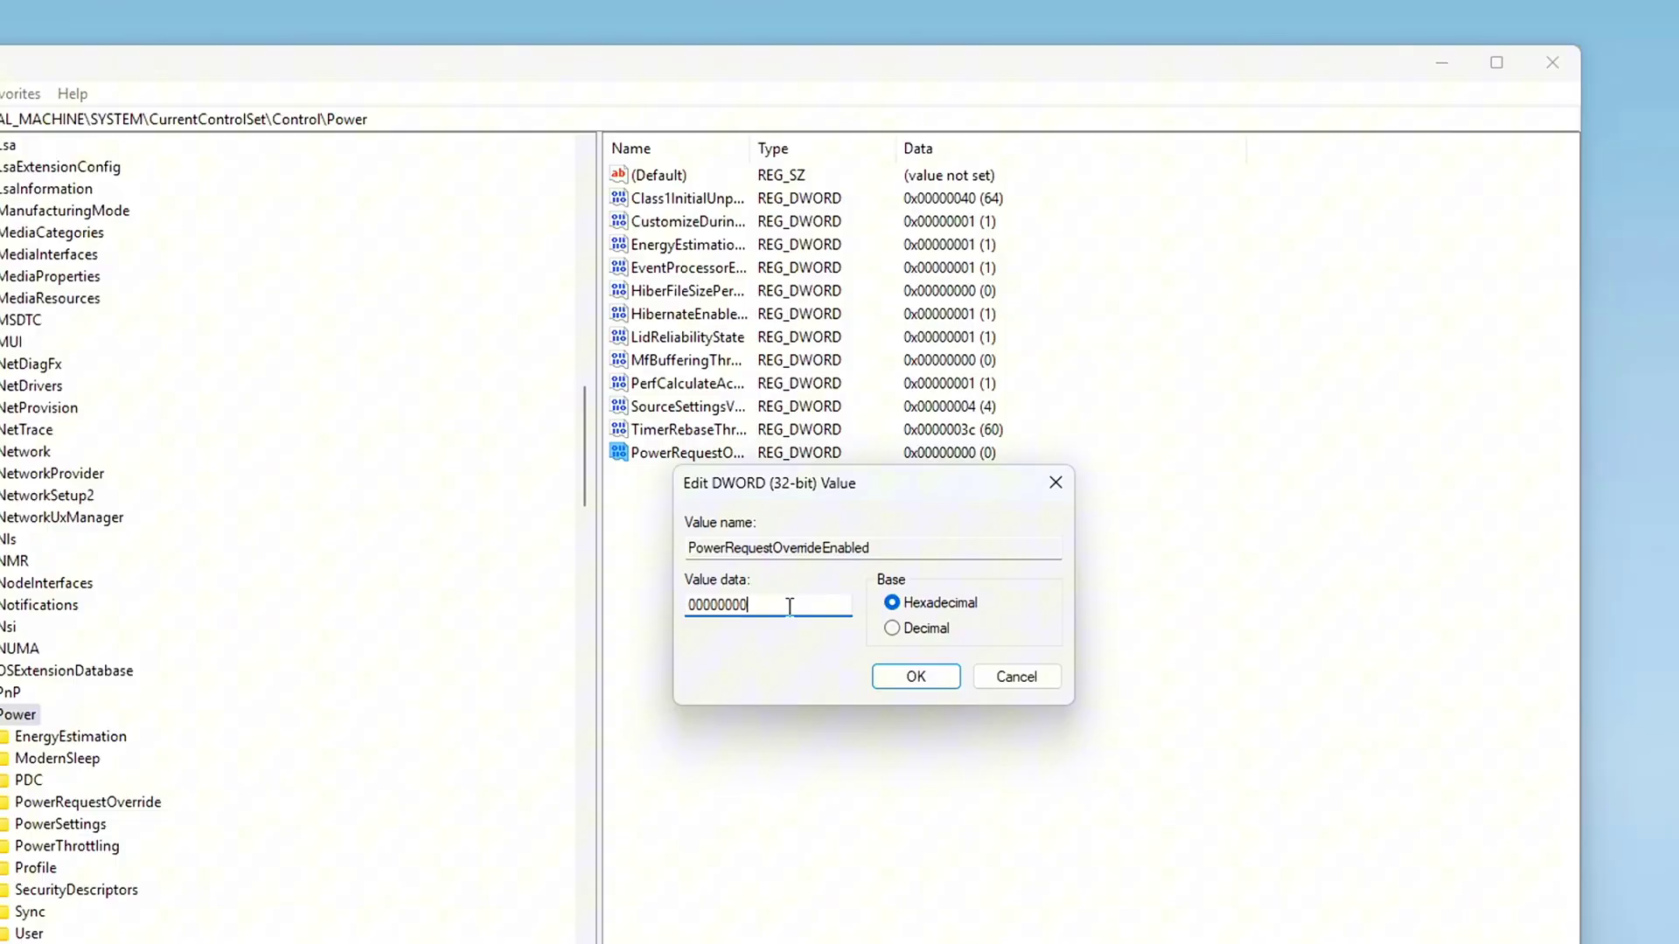
left_click_drag(743, 603, 580, 618)
type("0")
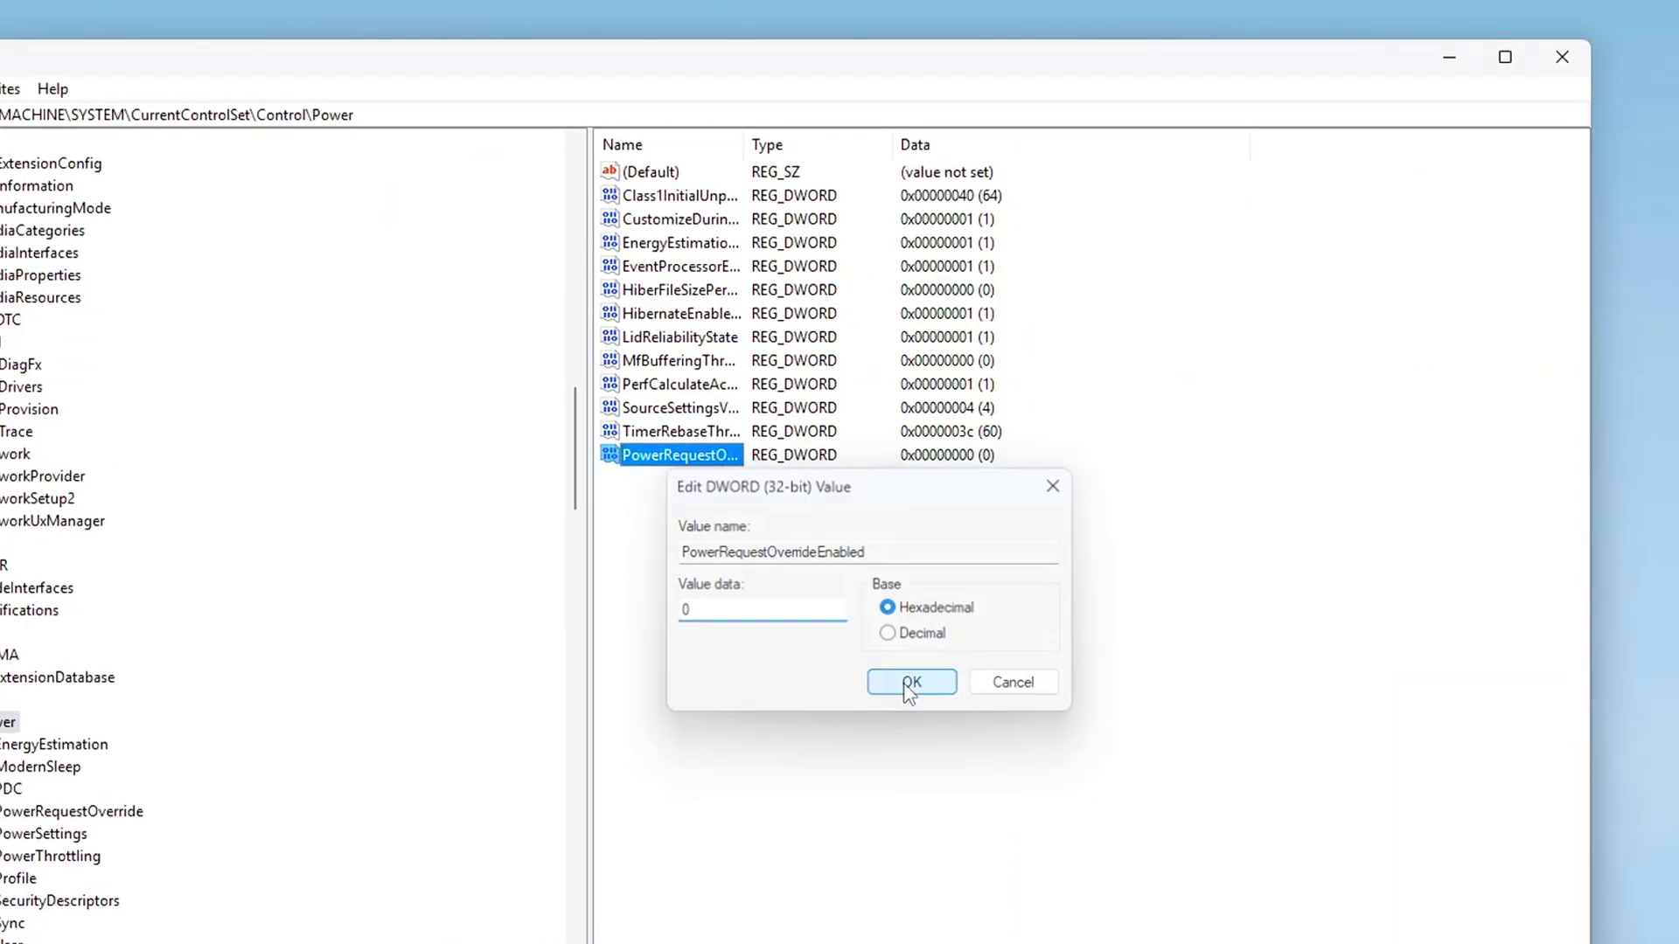
left_click(909, 682)
left_click_drag(701, 716, 708, 611)
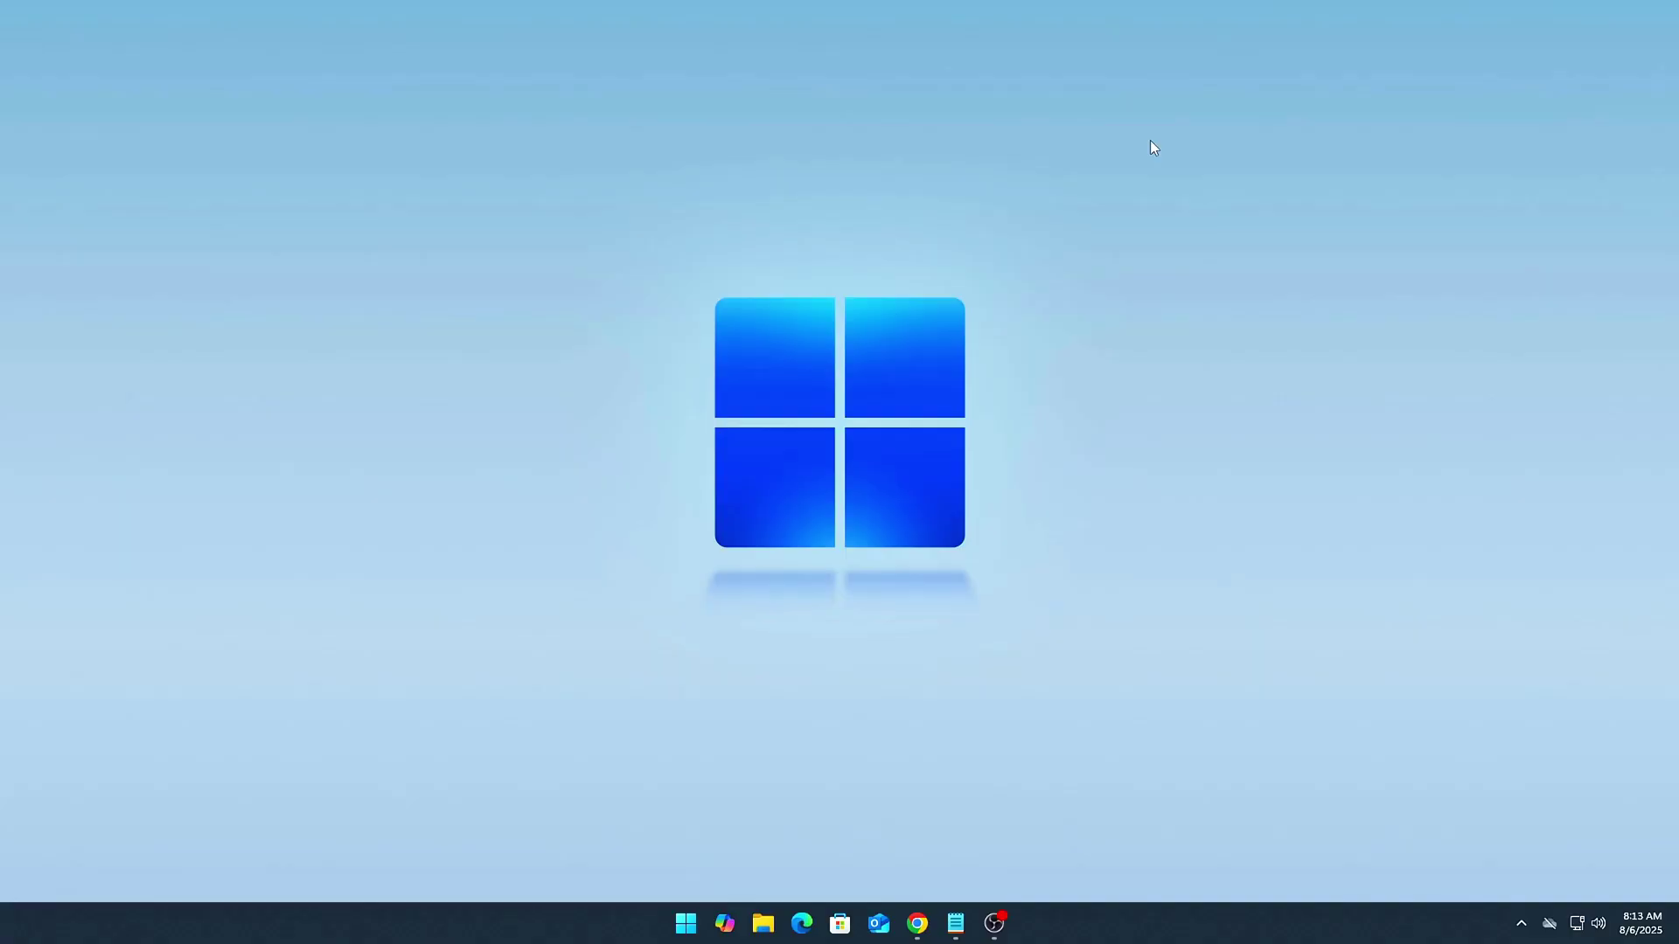
Step: Open the Run box with Win+R and move it to the screen centre
key("super+r")
left_click_drag(275, 721, 881, 367)
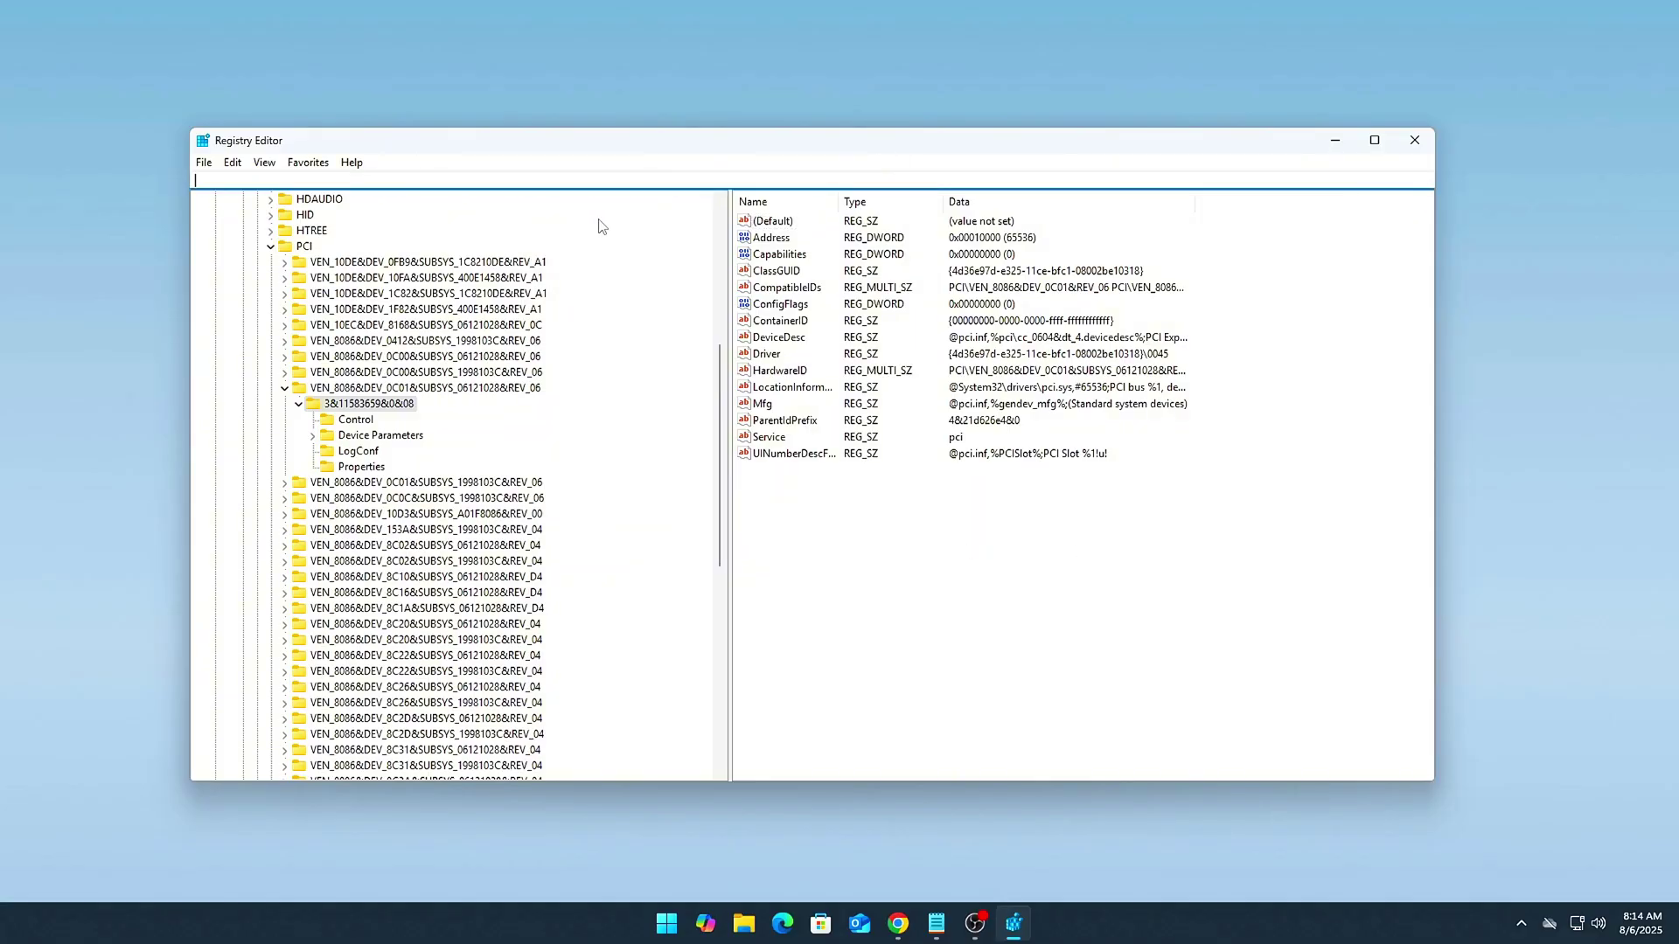
Step: Go to Control\Power and add a DWORD (32-bit) value named PowerRequestOverrideEnabled
key("Return")
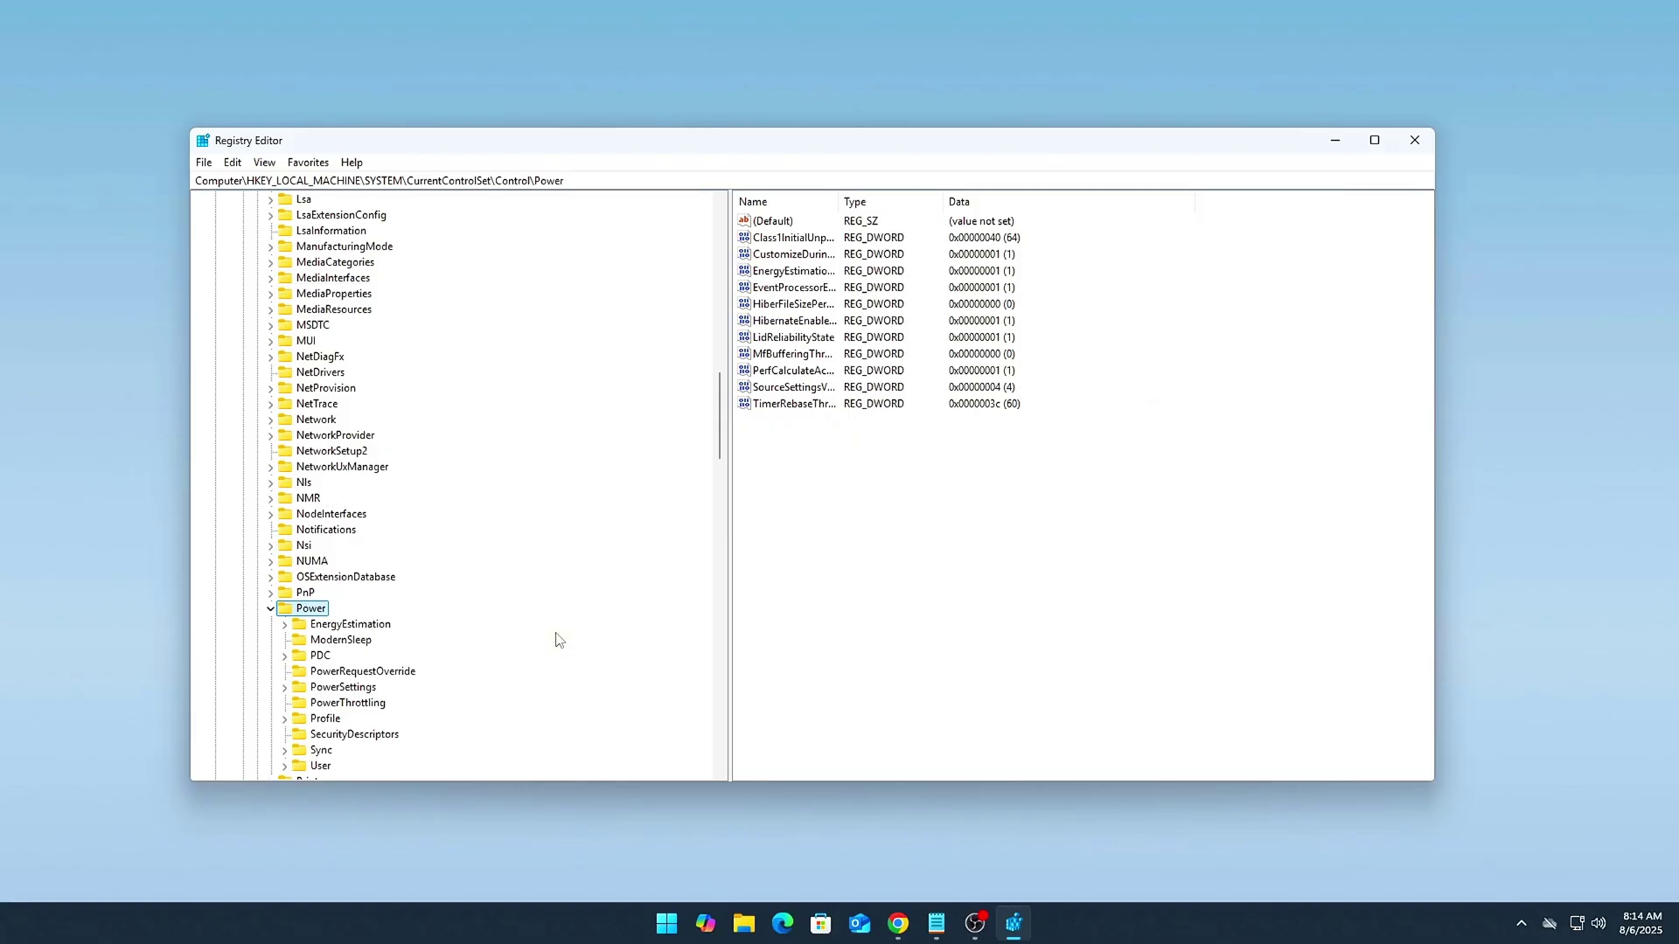
left_click(890, 525)
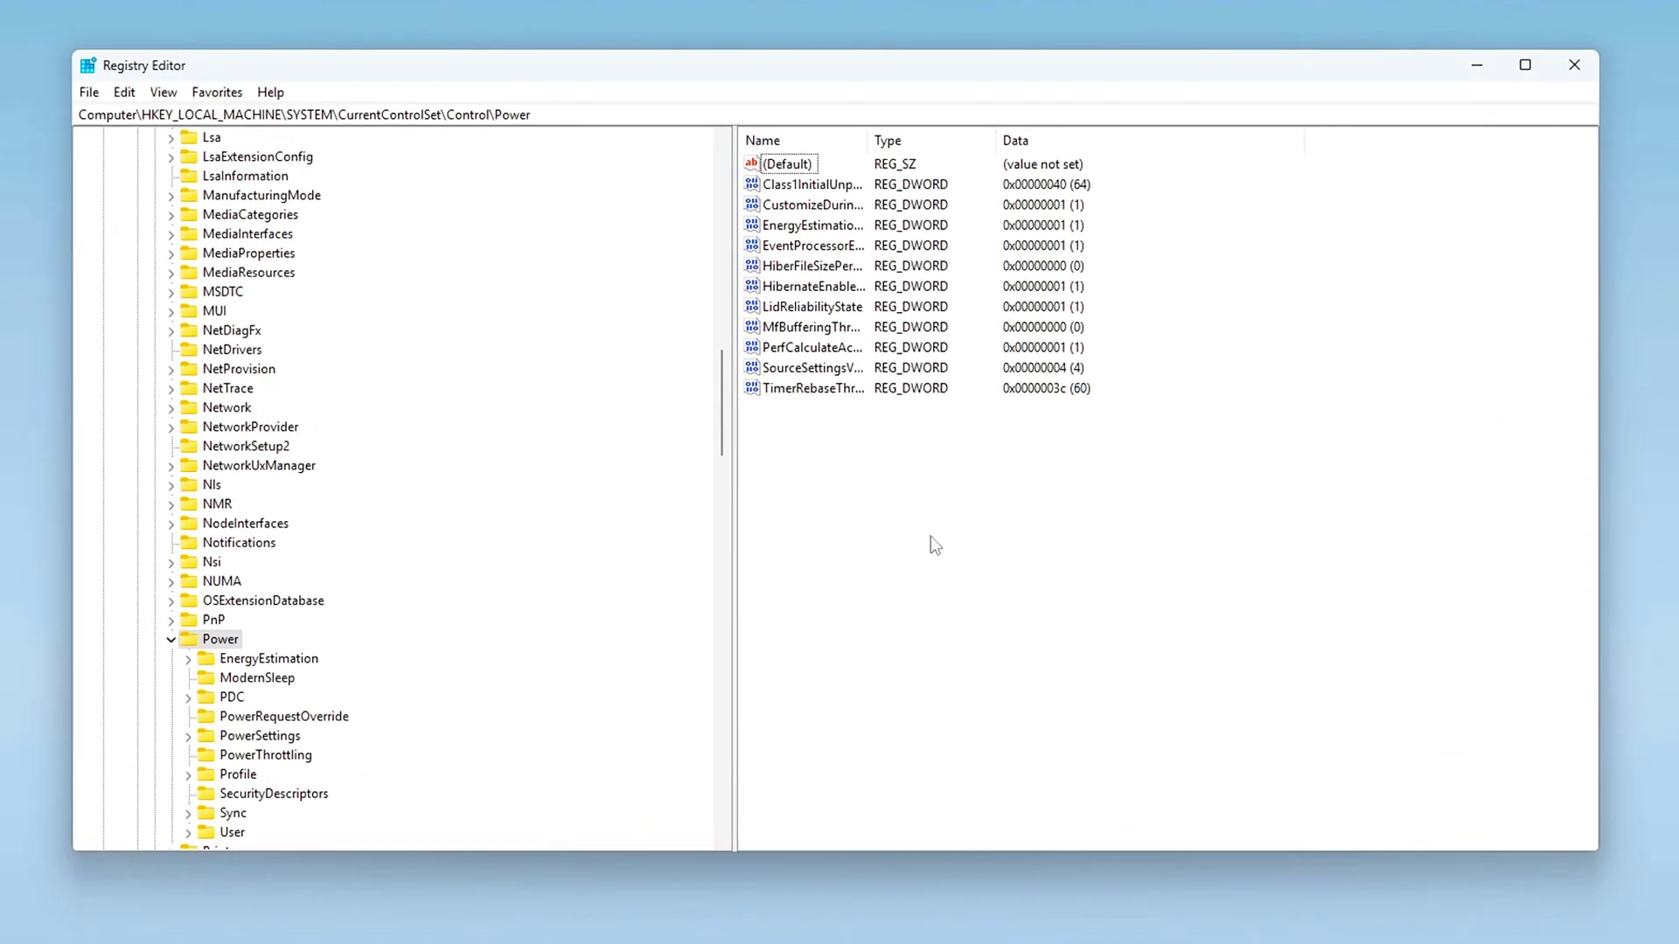
right_click(831, 496)
mouse_move(917, 516)
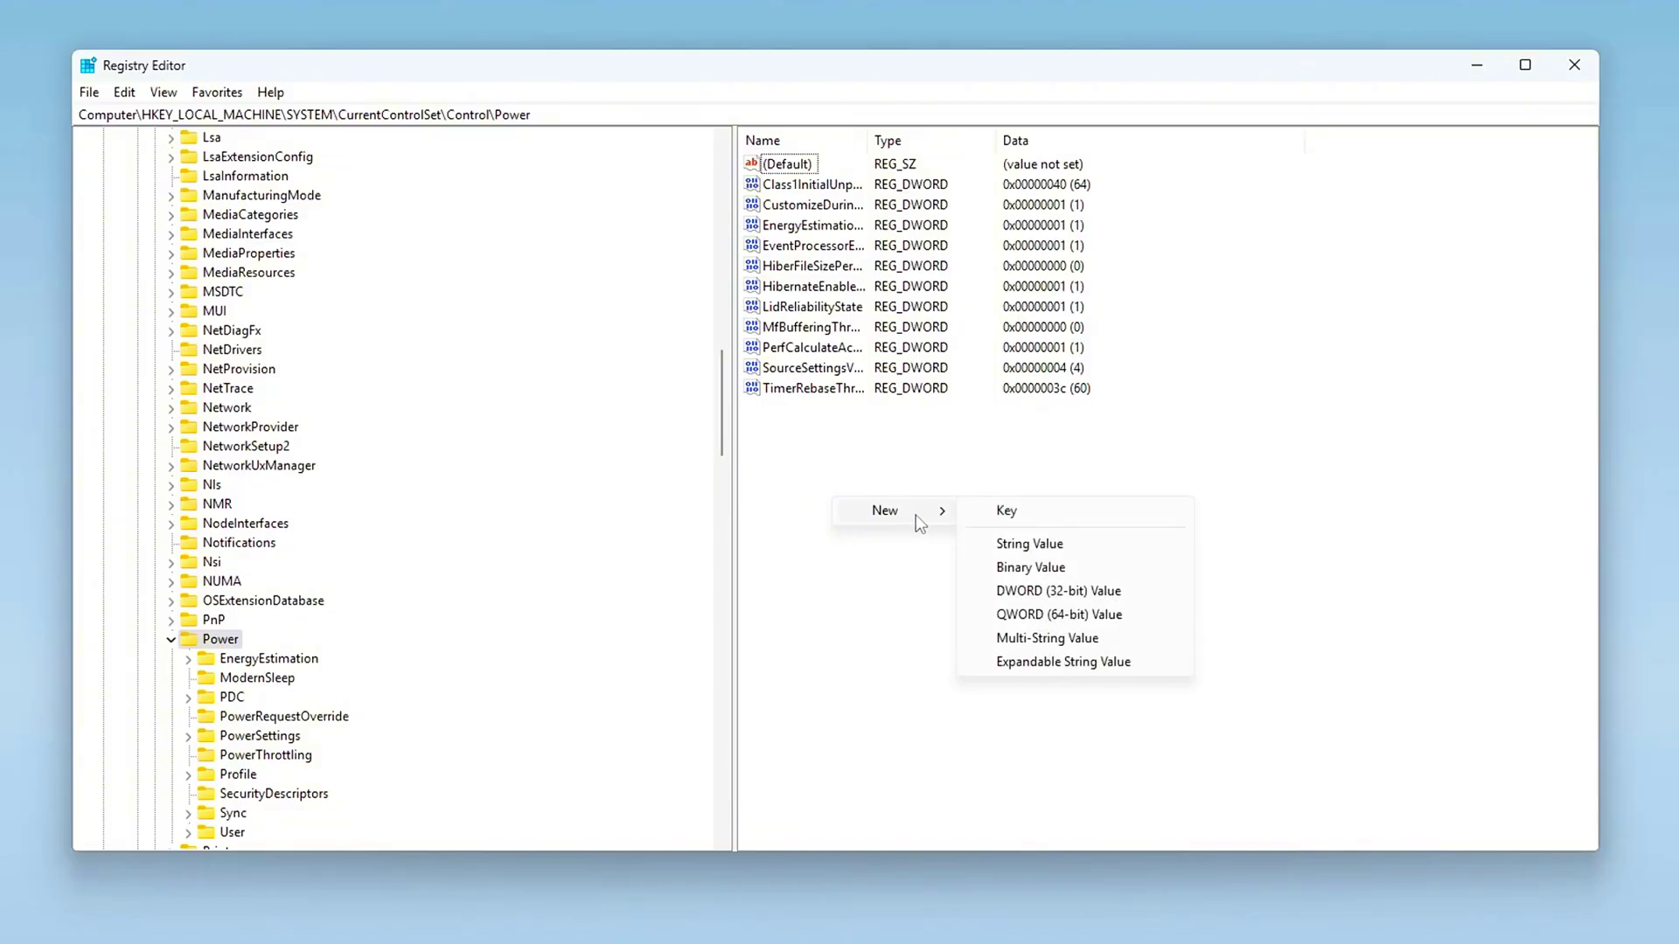
left_click(1135, 589)
type("PowerRequestOverrideEnabled")
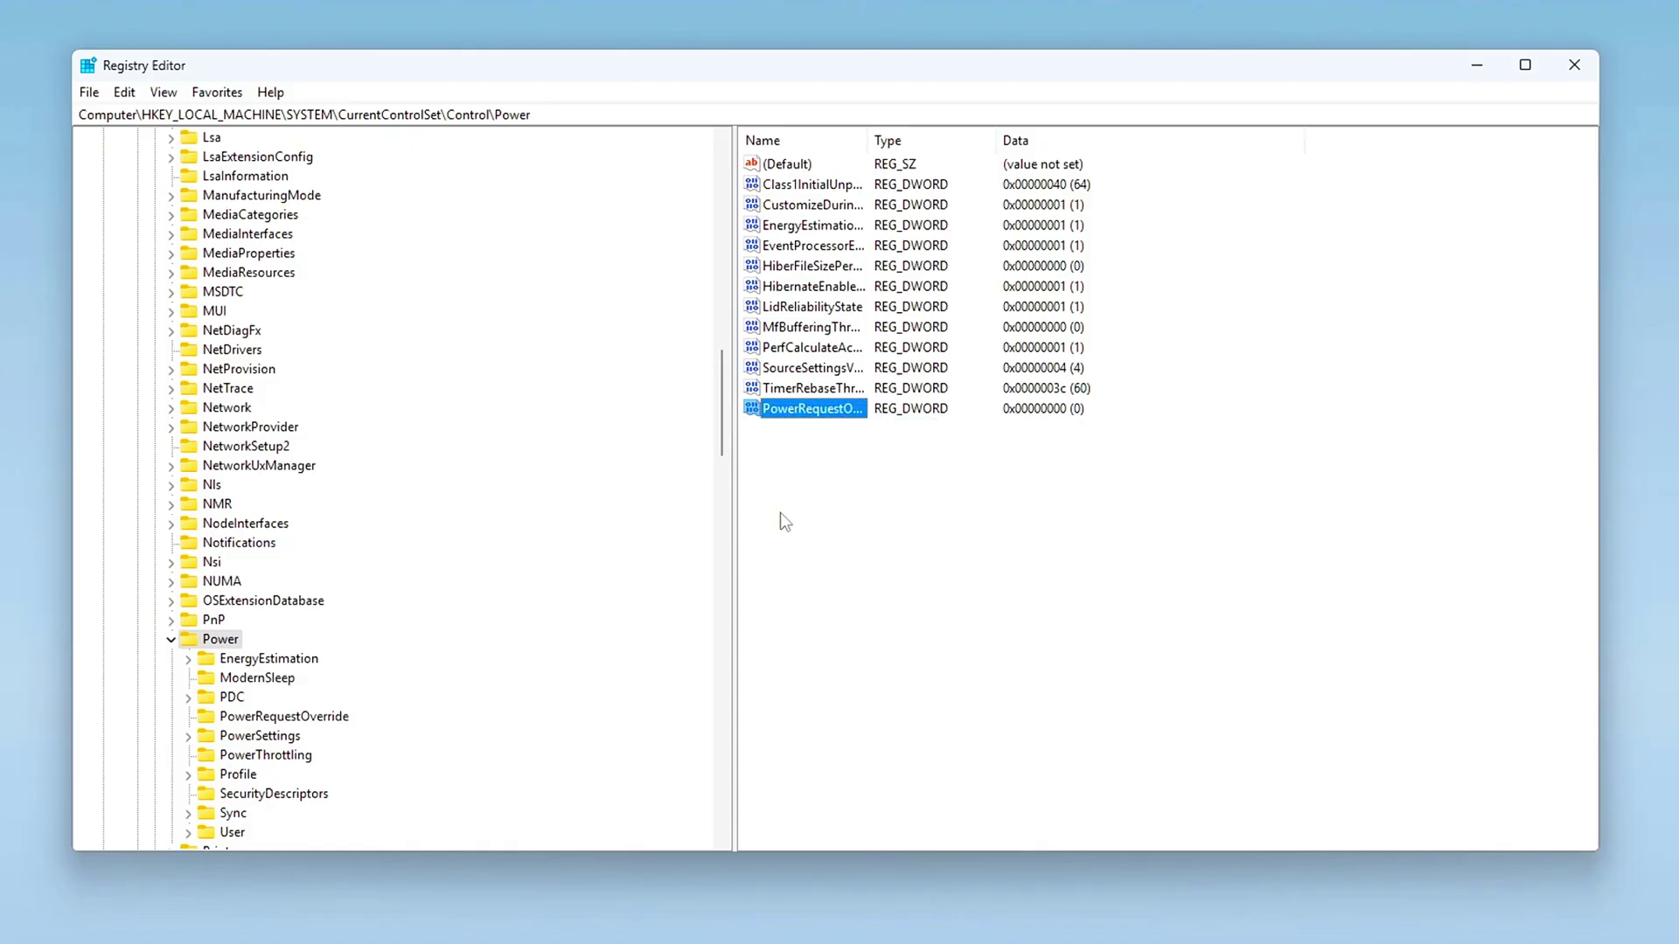
Step: Confirm PowerRequestOverrideEnabled's data as 0, then close Registry Editor
double_click(852, 411)
left_click_drag(359, 173, 1027, 450)
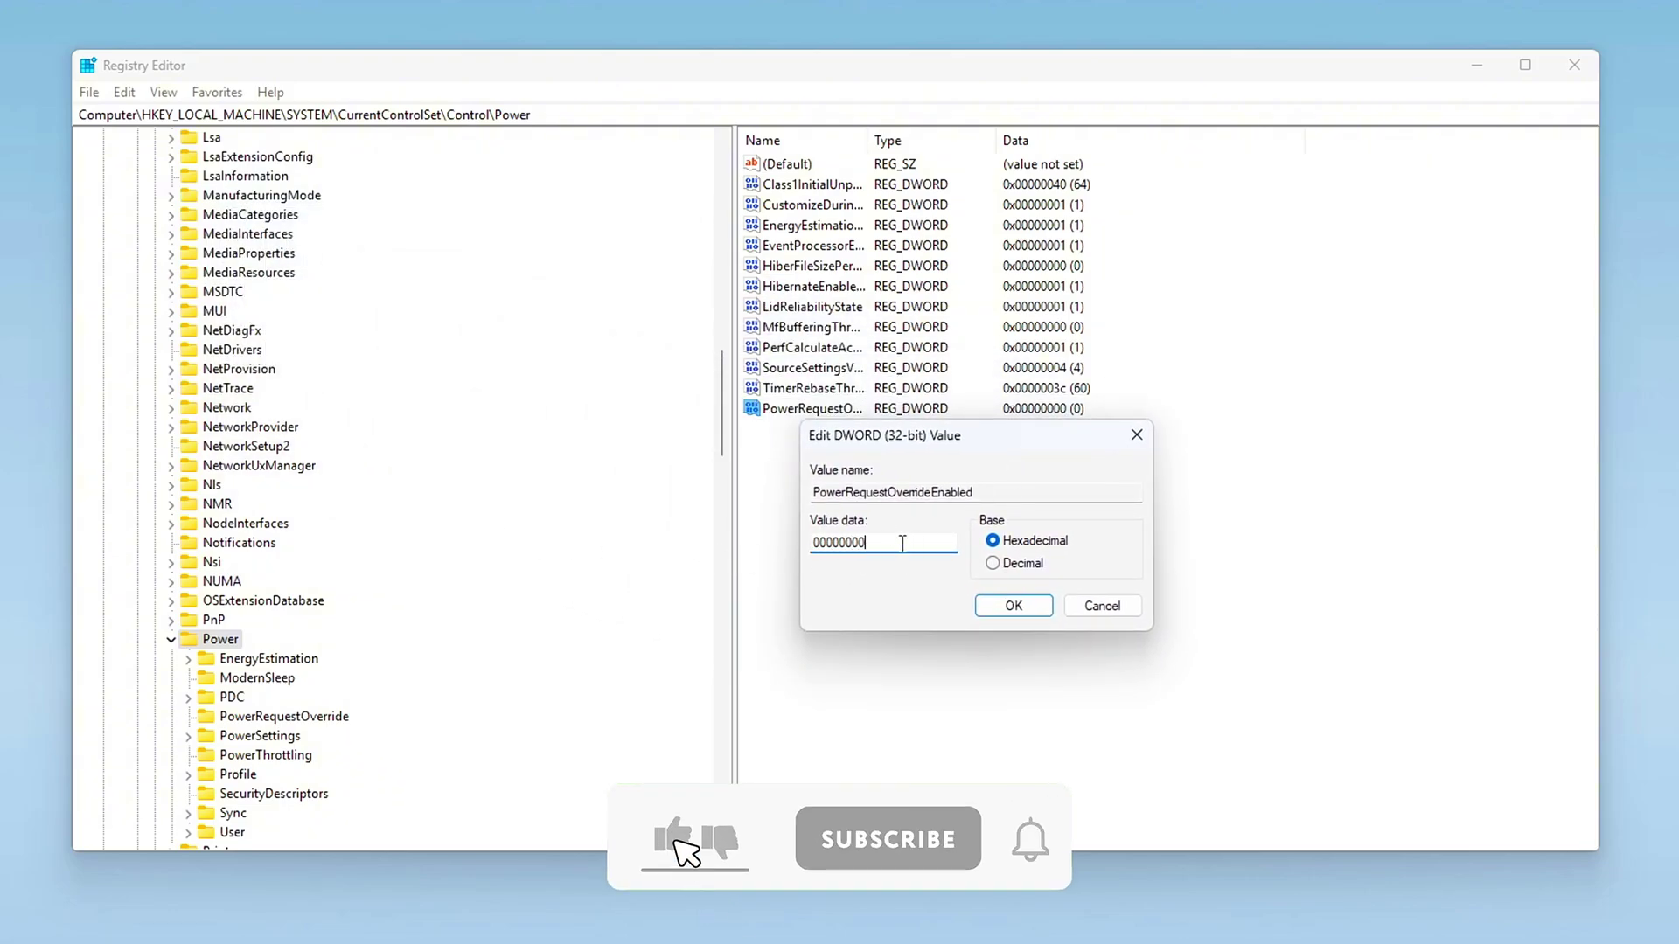
left_click(980, 607)
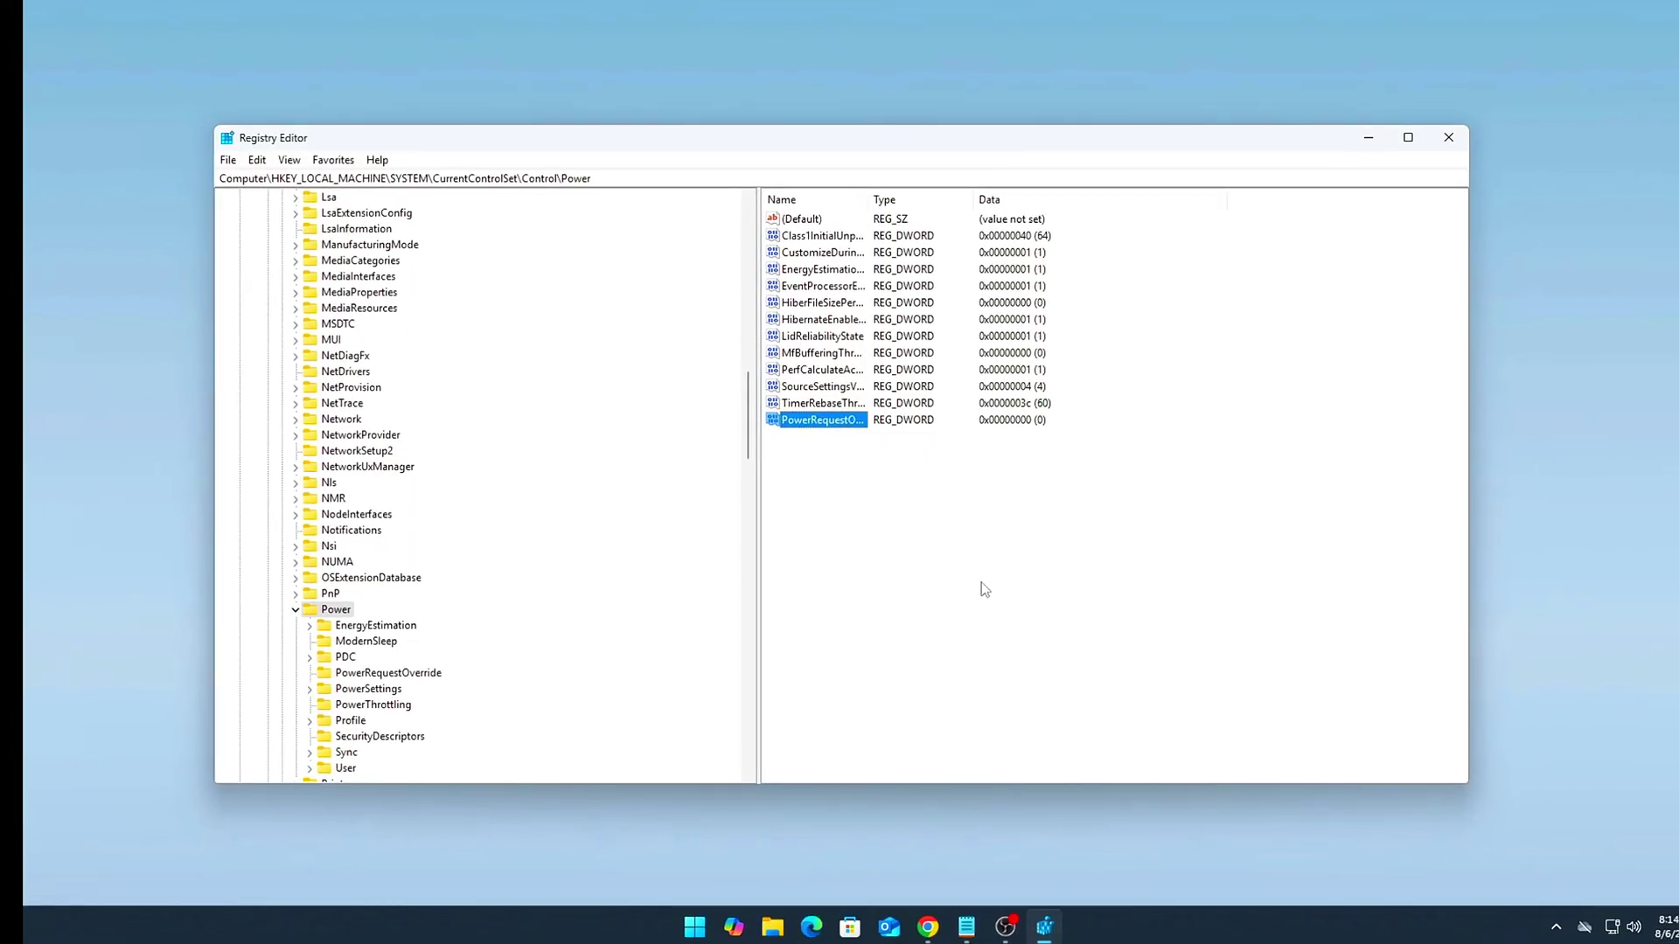
left_click(1411, 143)
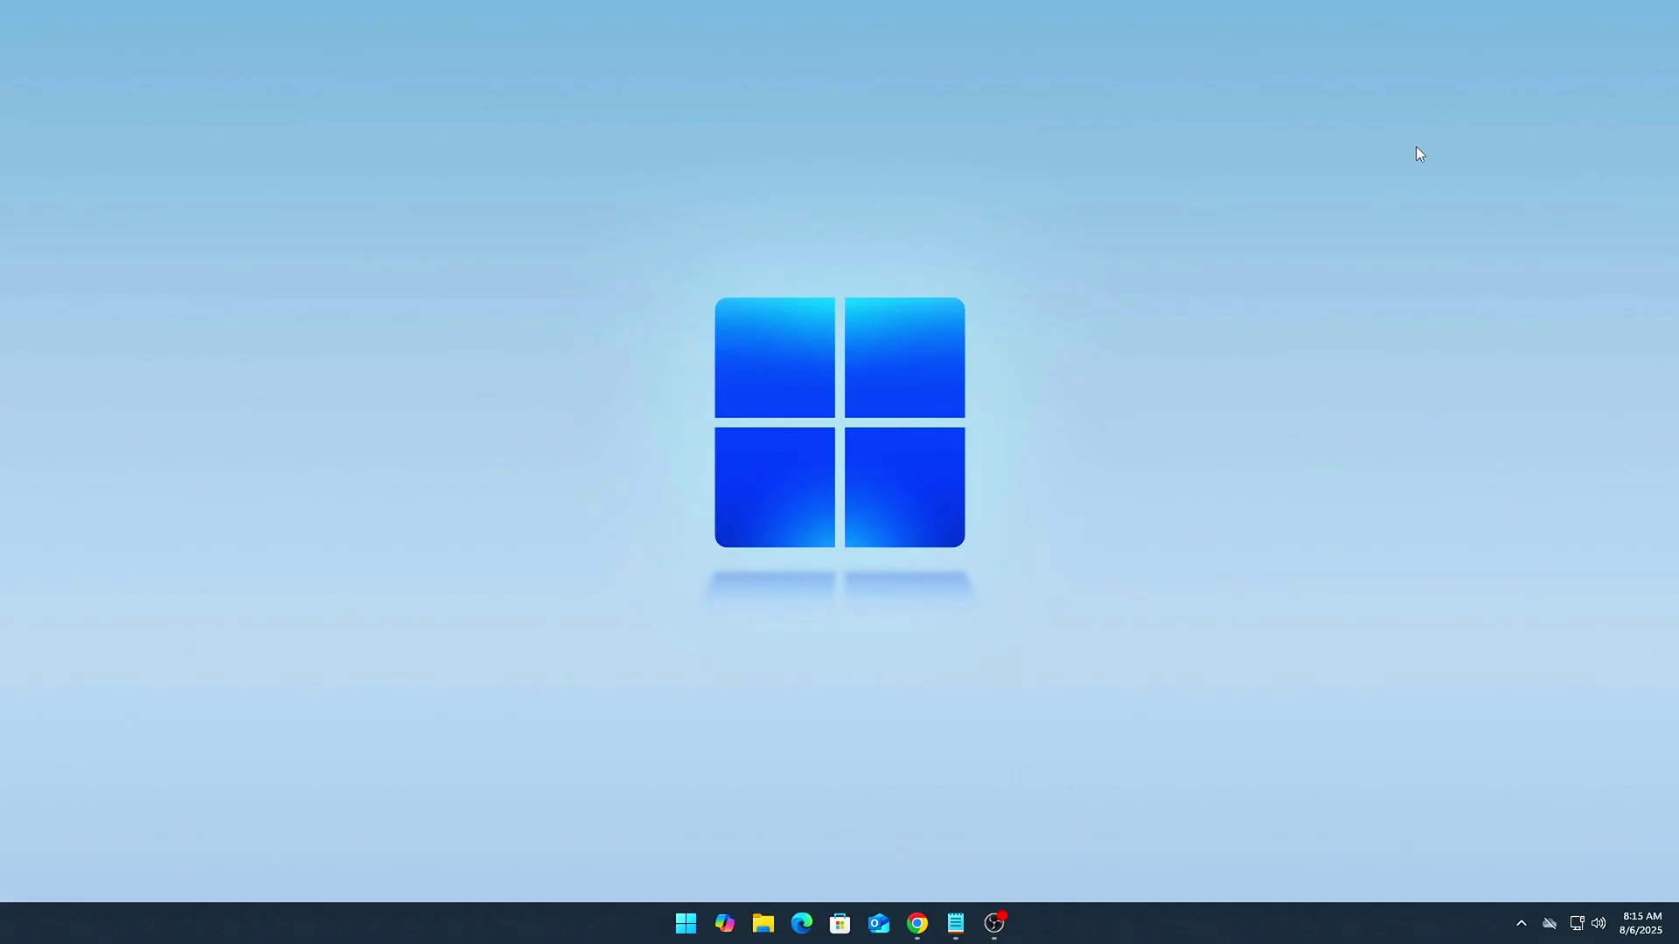
Step: Search 'contr' to open Control Panel and go to Hardware and Sound > Power Options
key("super+s")
type("contr")
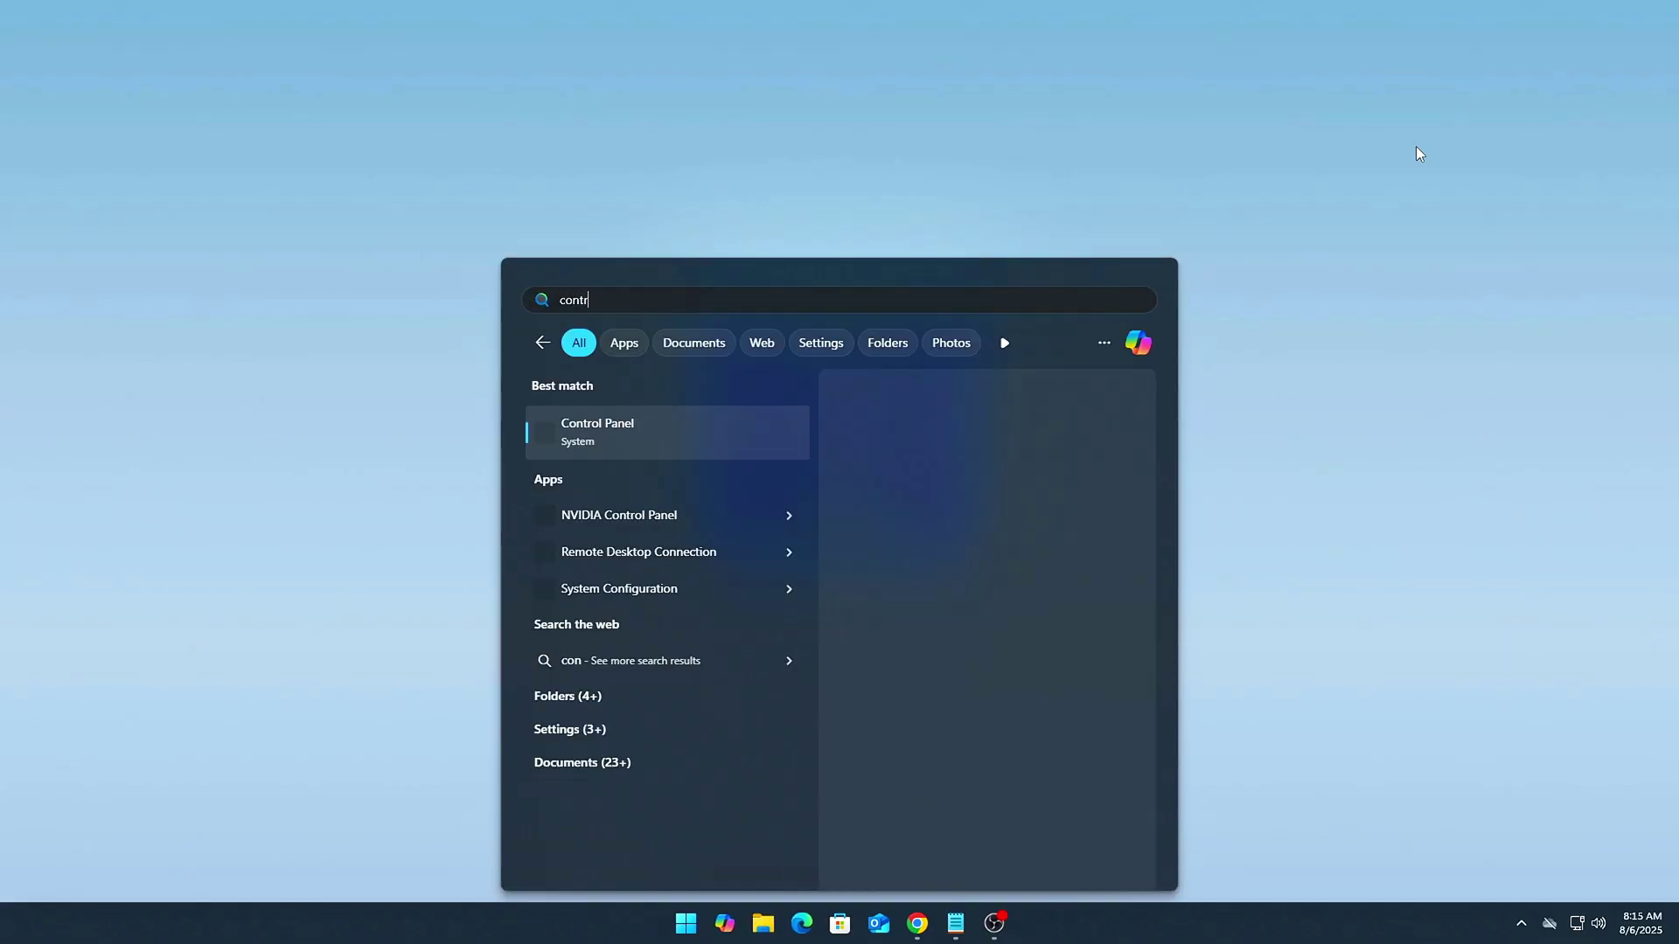
key("Return")
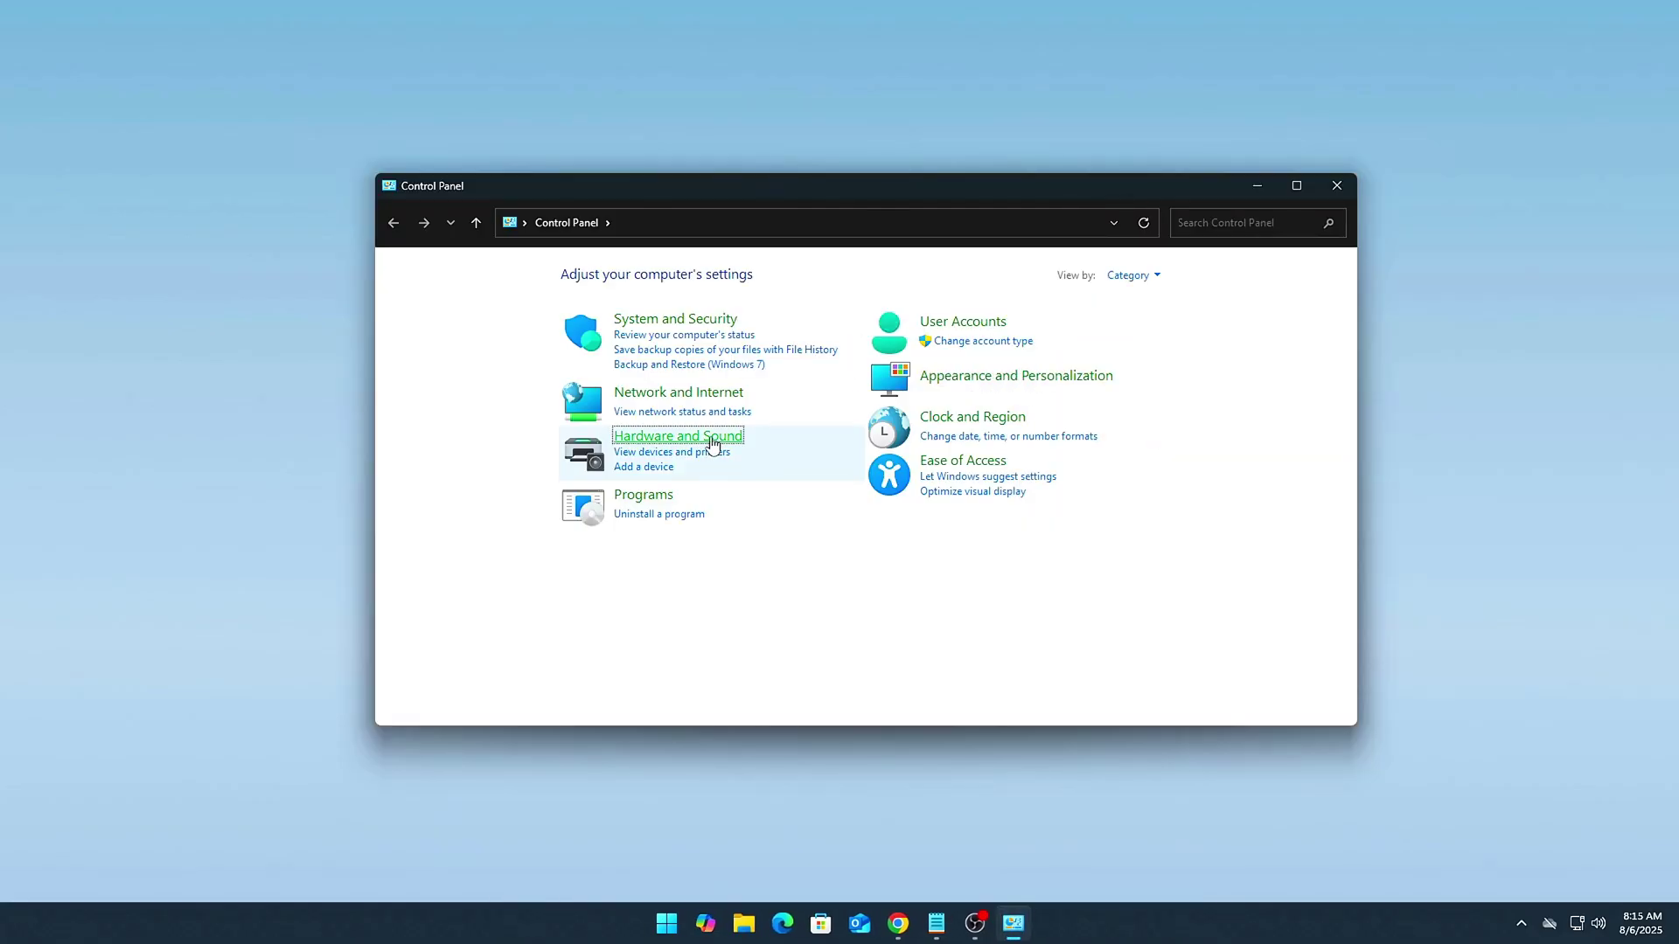
left_click(710, 437)
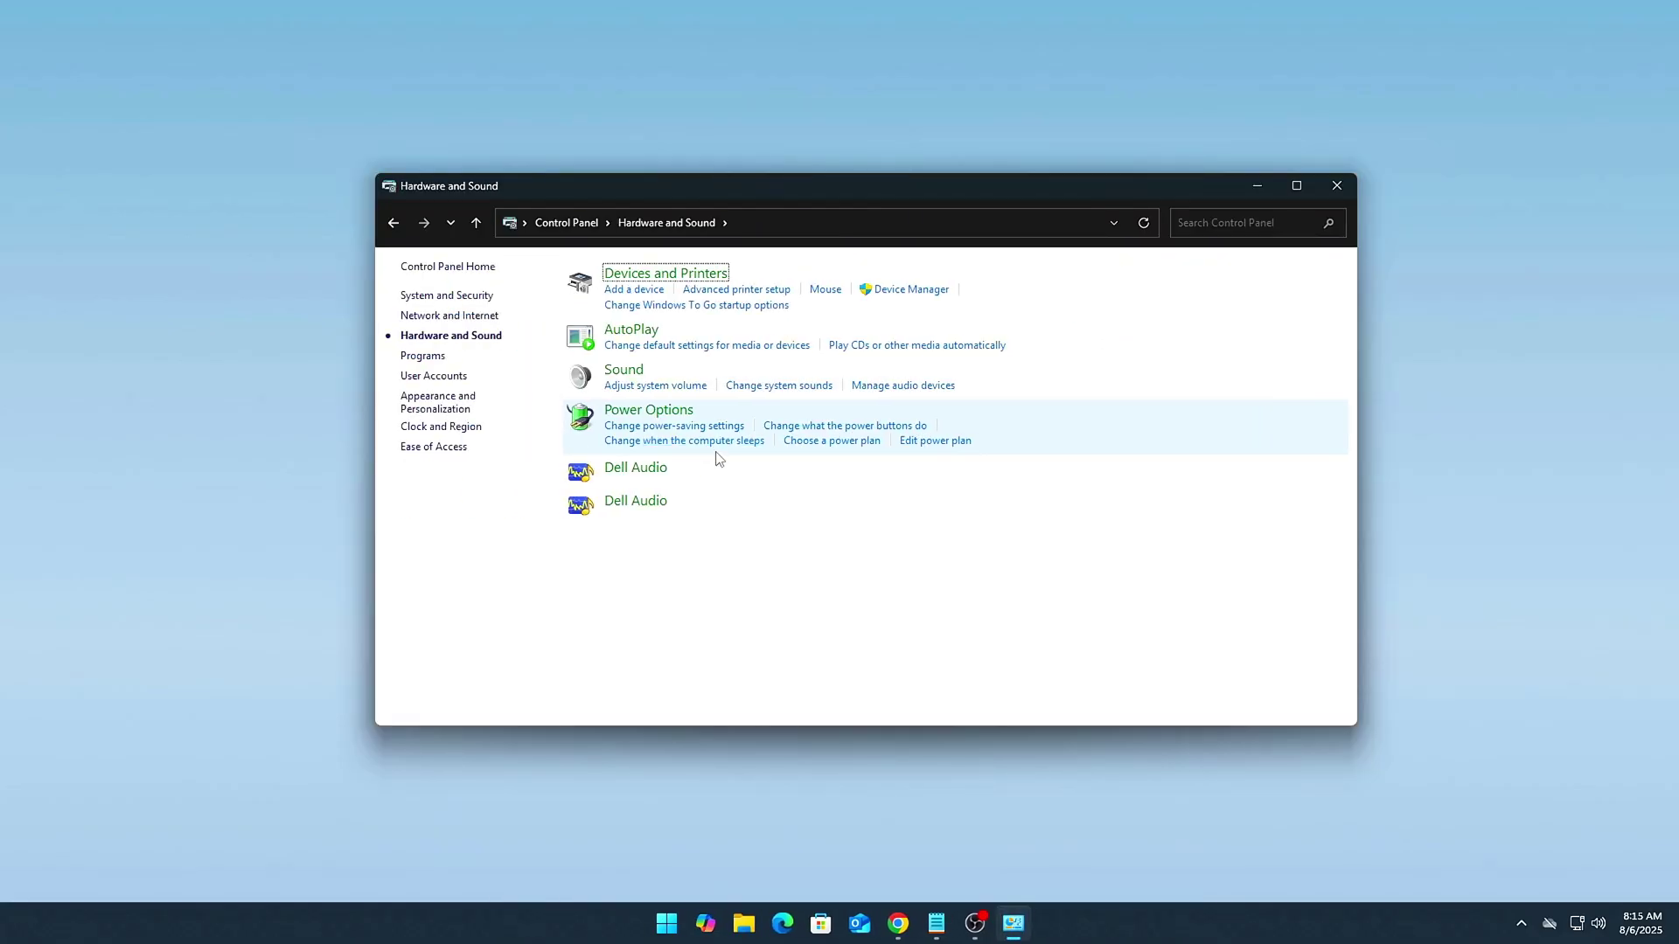
left_click(647, 416)
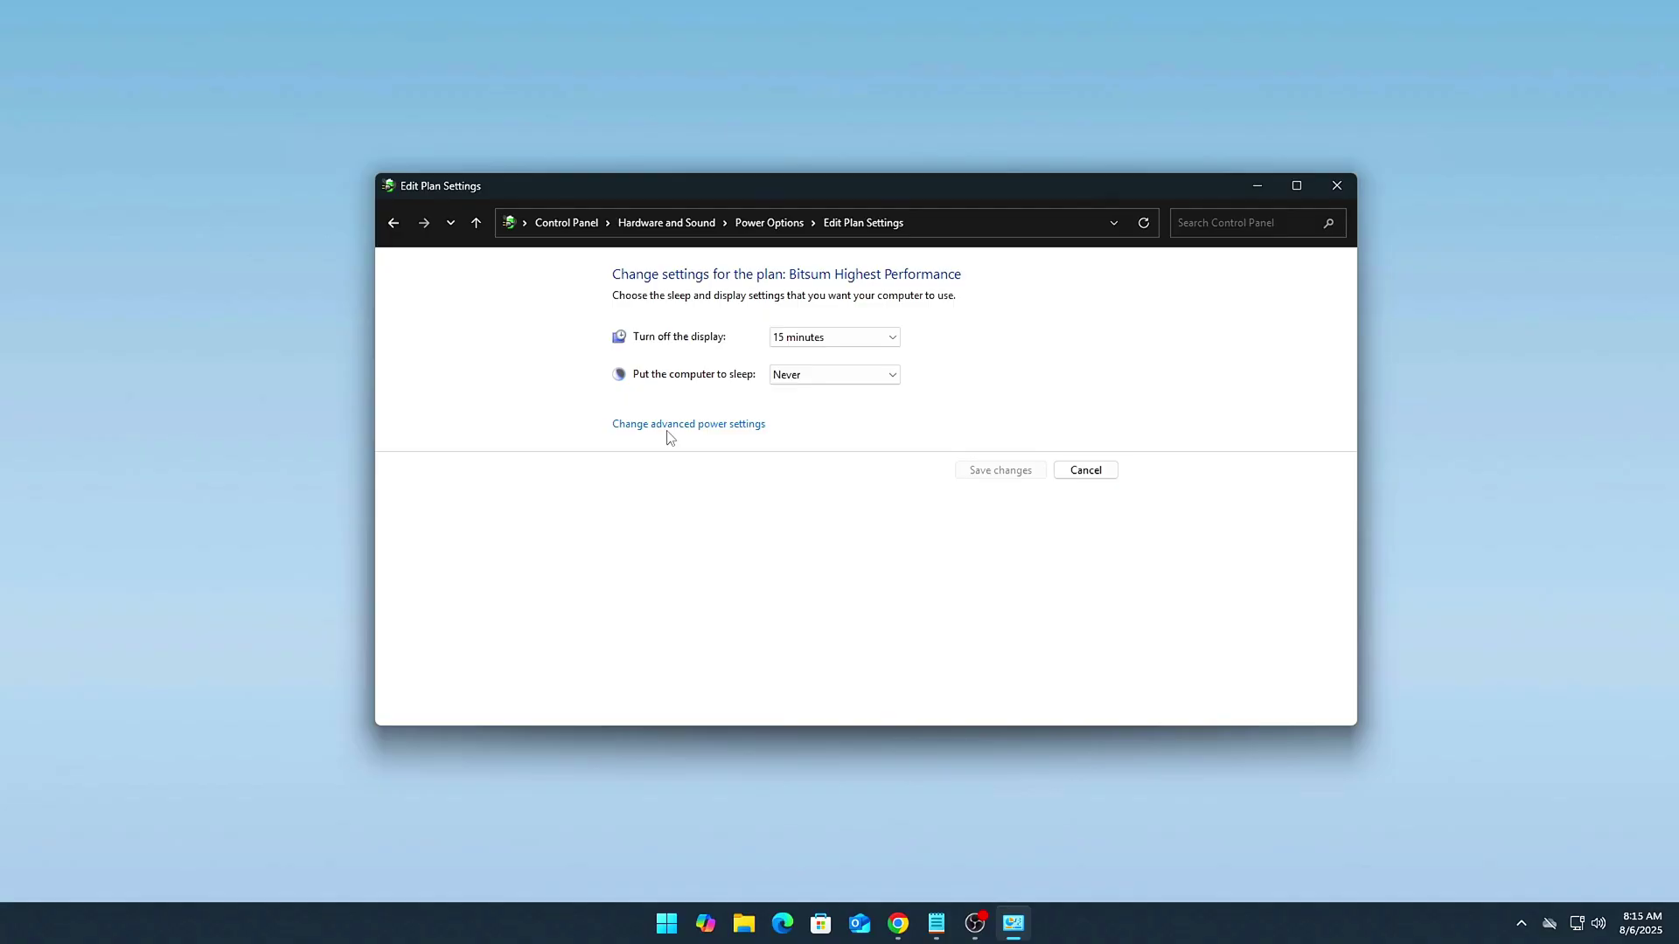
Step: In advanced power settings, set Sleep > Allow wake timers to Disable and apply with OK
left_click(668, 429)
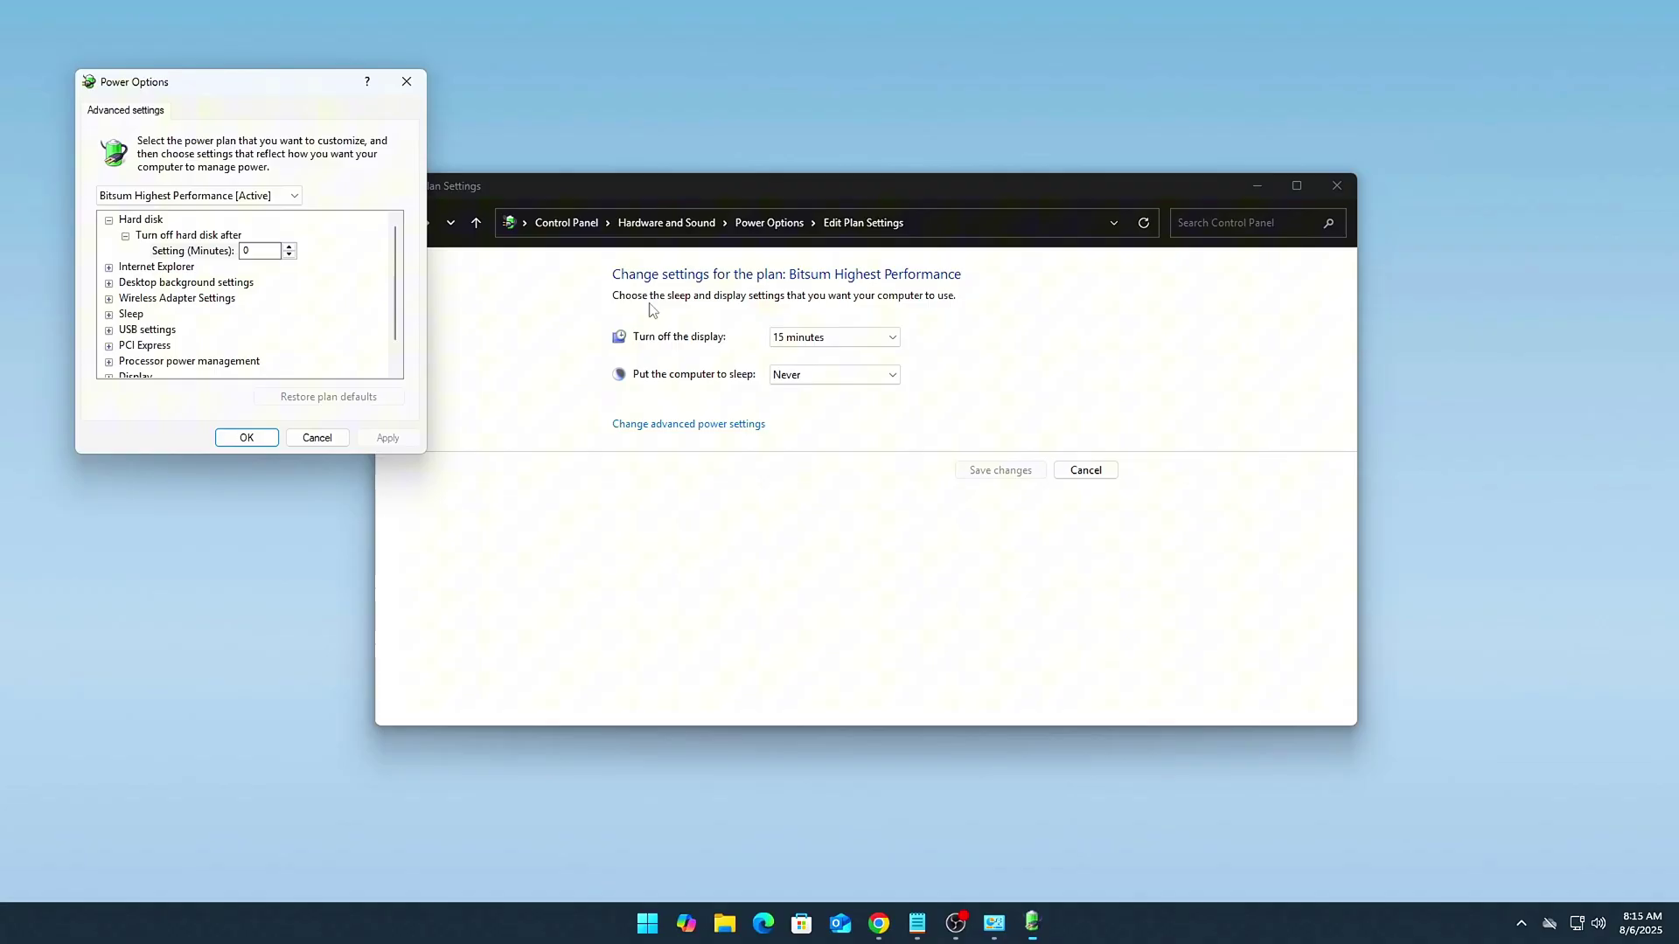
left_click_drag(265, 91, 826, 266)
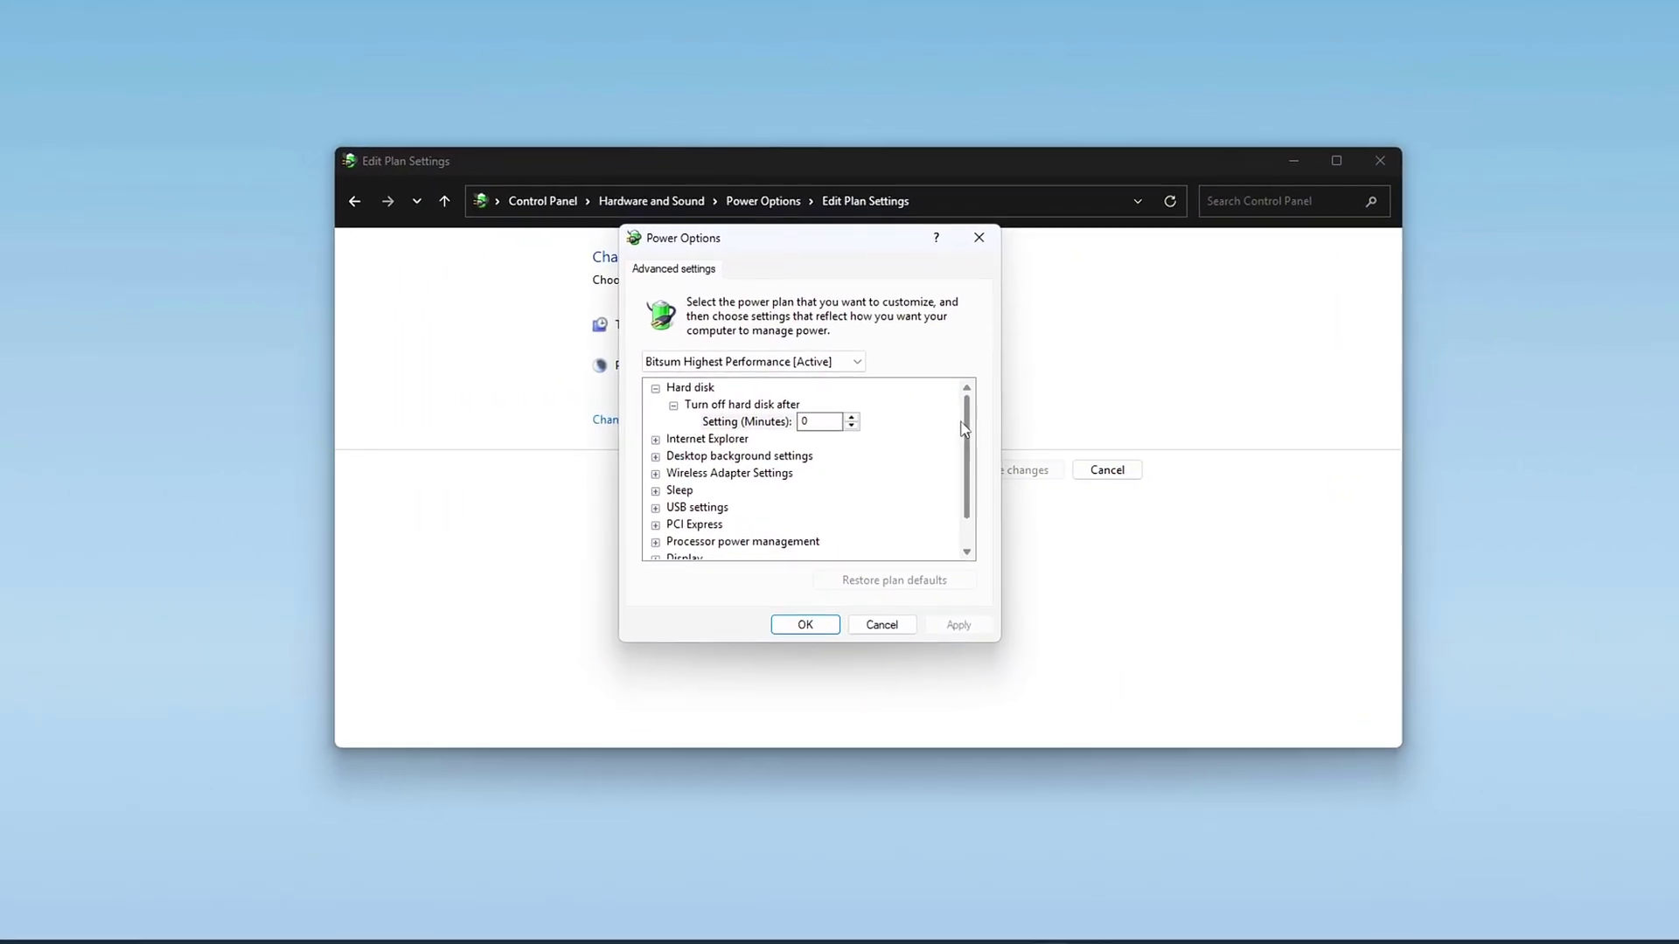
scroll(964, 428, "down", 1)
left_click(656, 457)
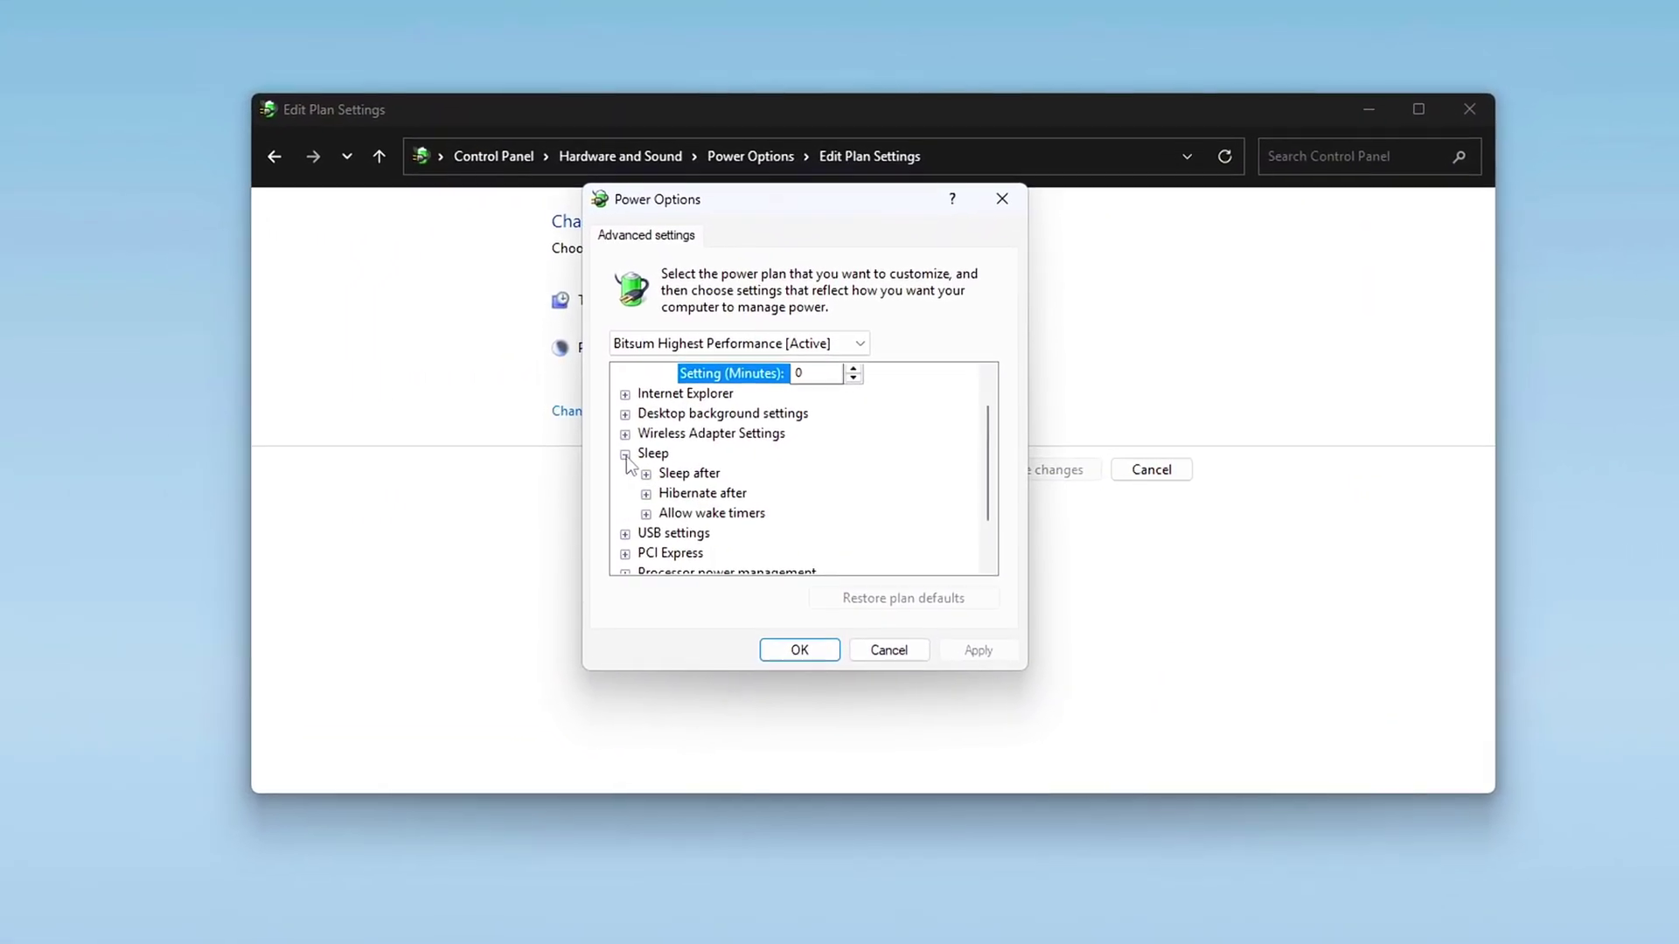
left_click(645, 513)
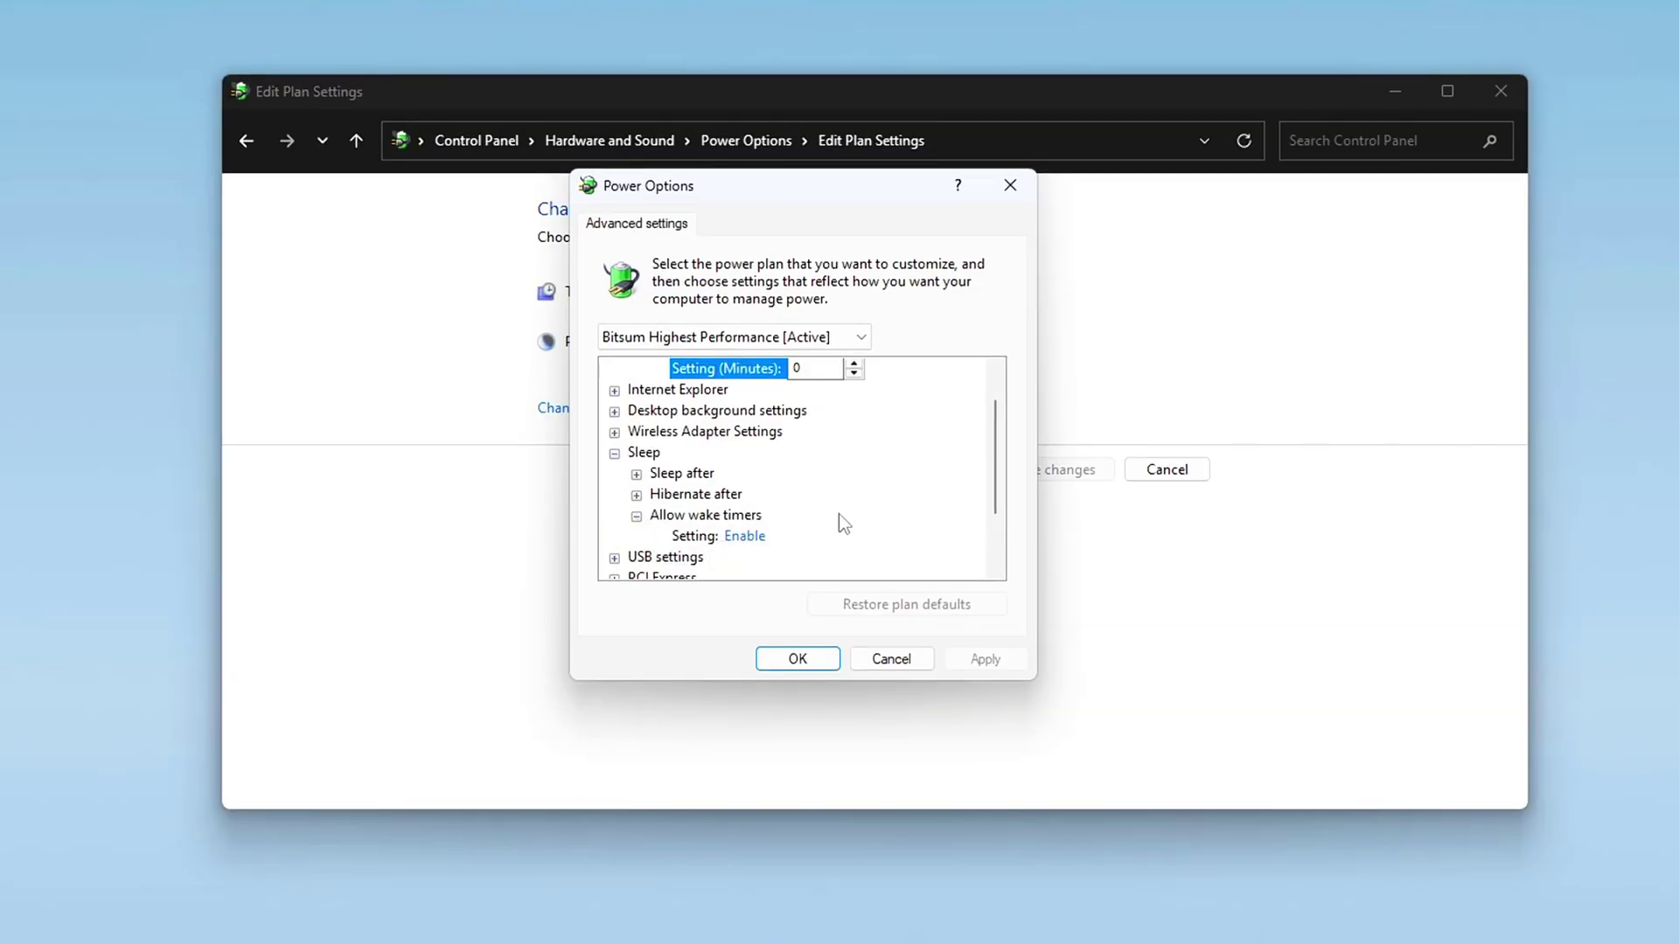
scroll(863, 520, "down", 1)
left_click(743, 480)
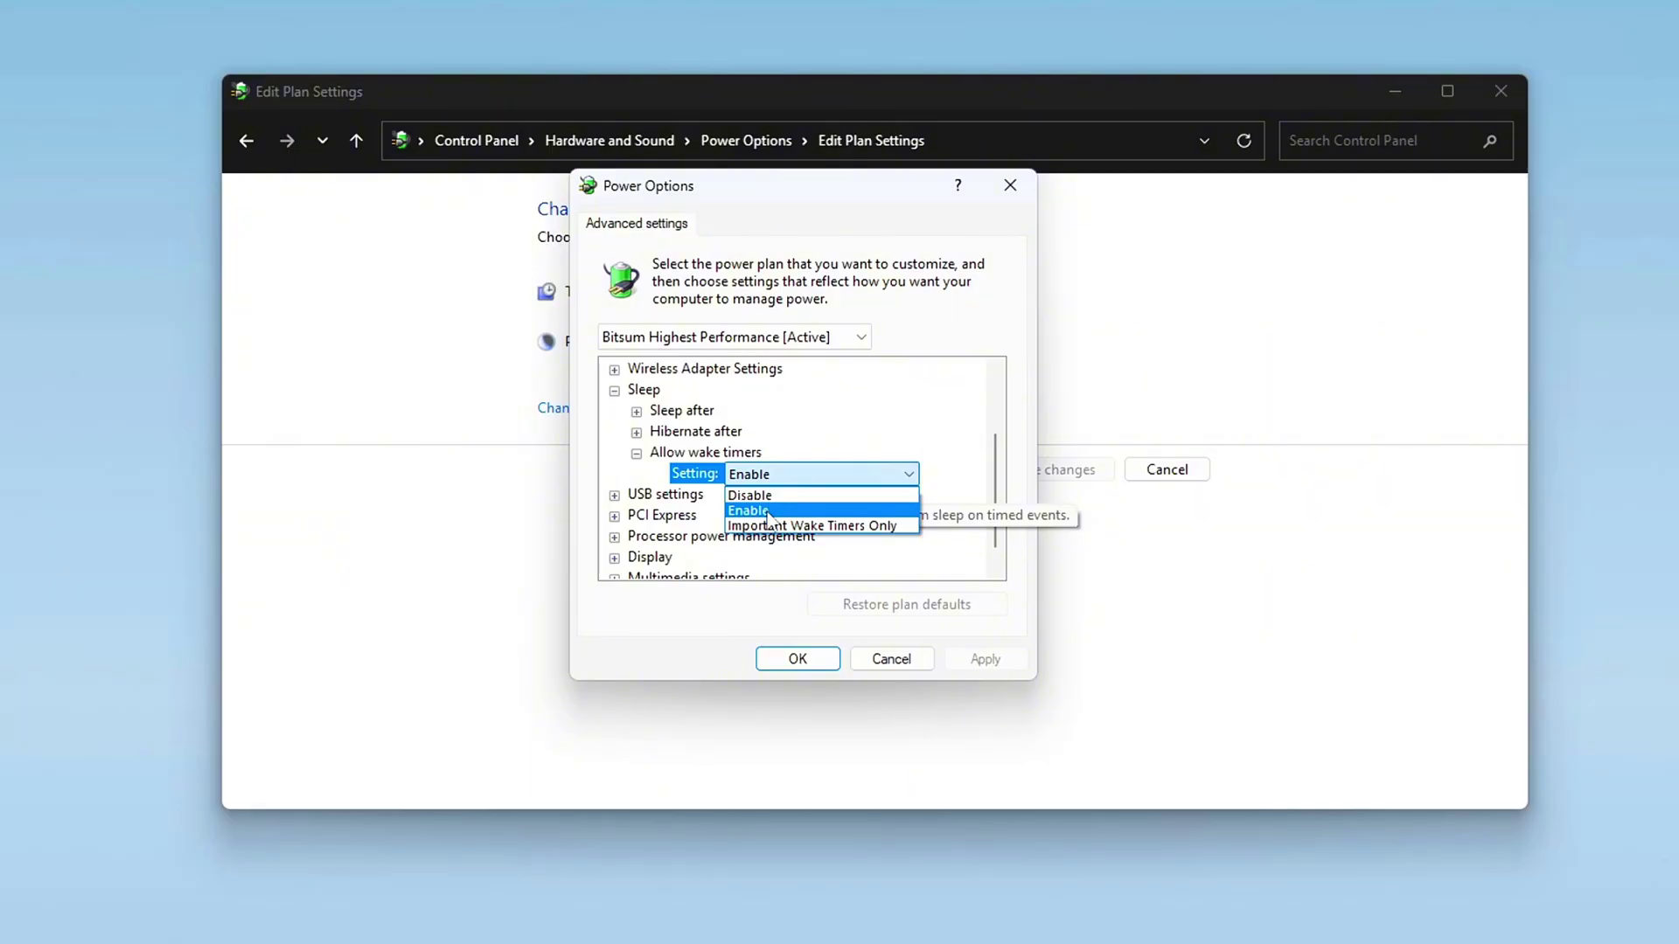
left_click(798, 496)
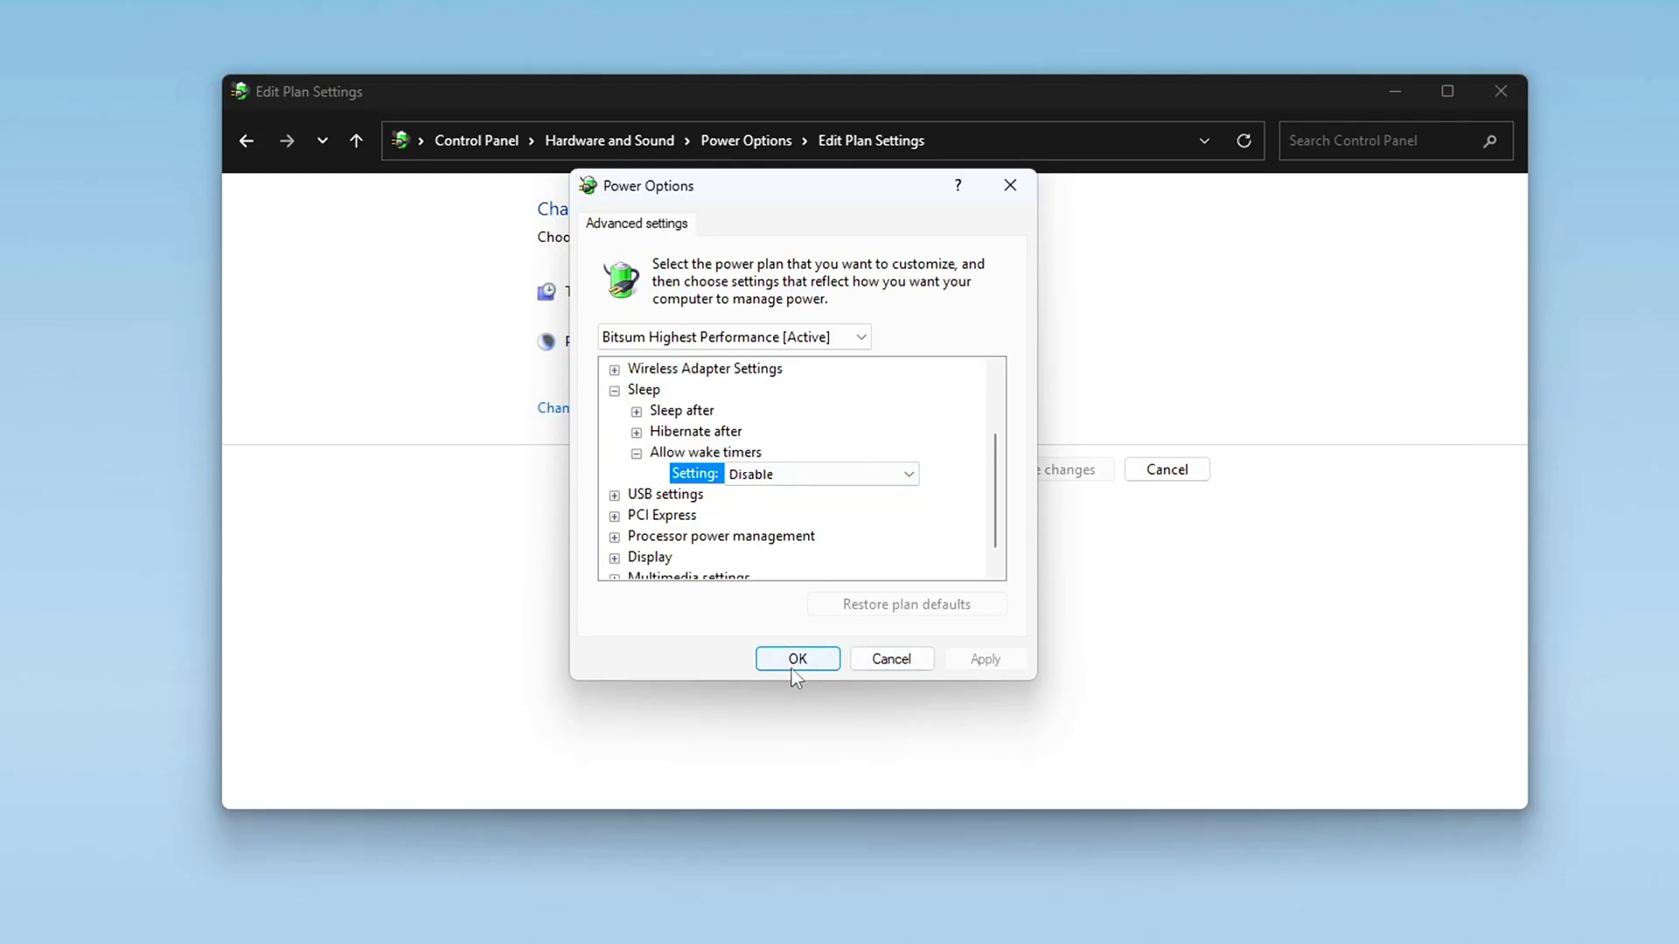
left_click(794, 664)
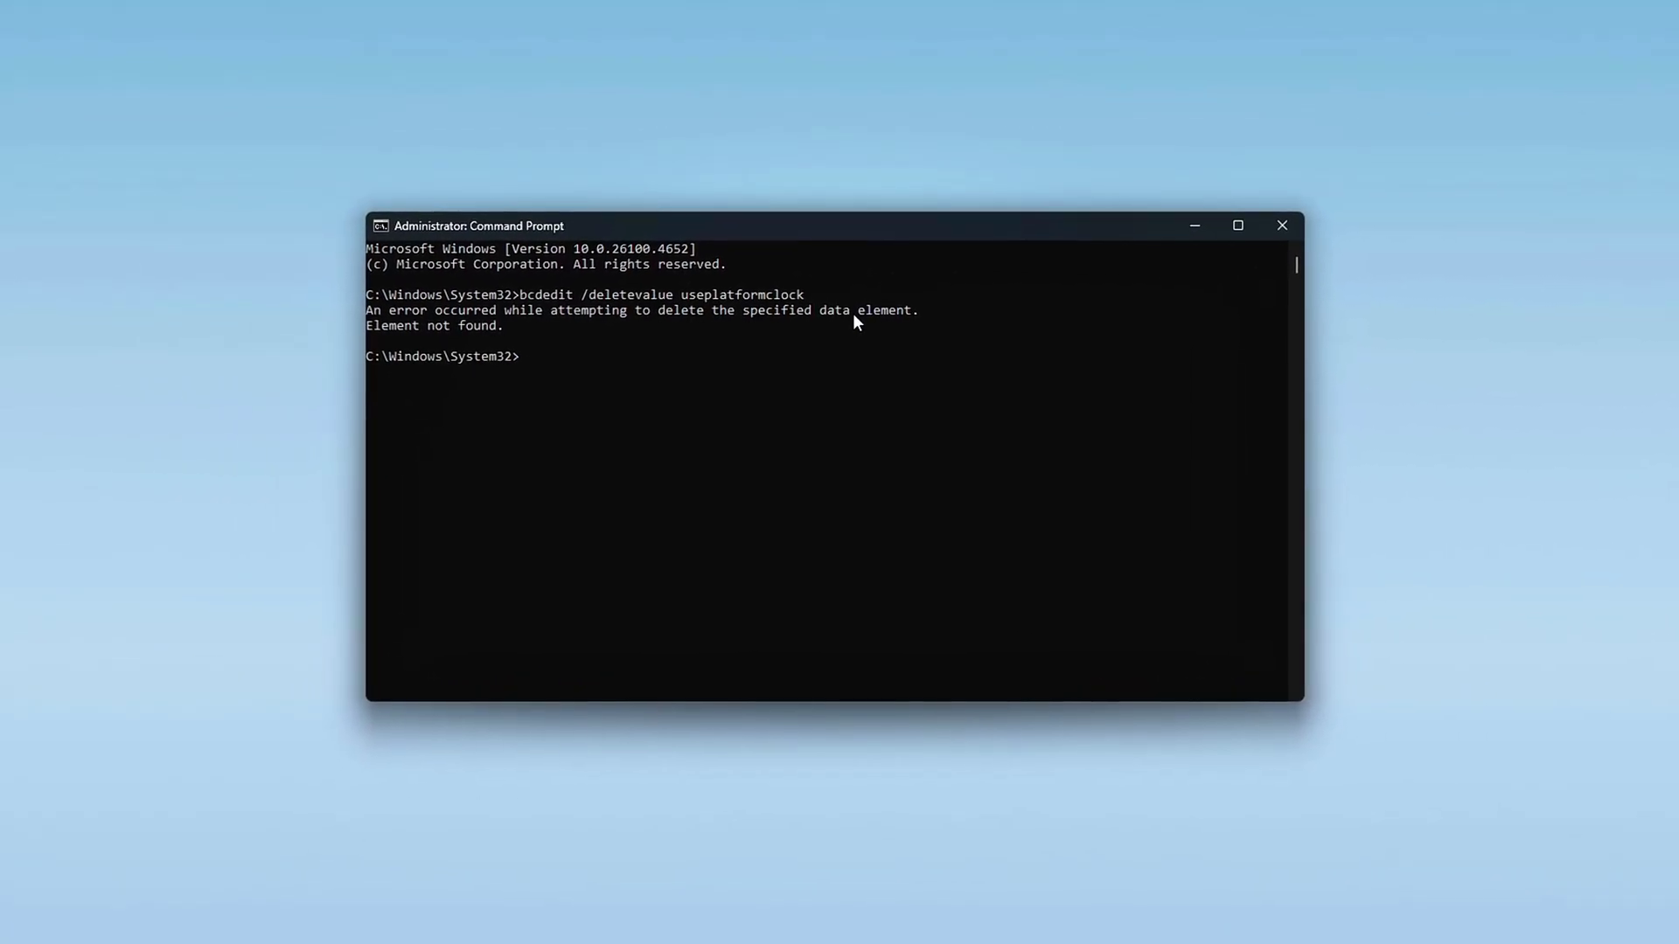
Step: Review the bcdedit error output in the console, then try clearing the screen with ccls
left_click_drag(804, 295, 285, 293)
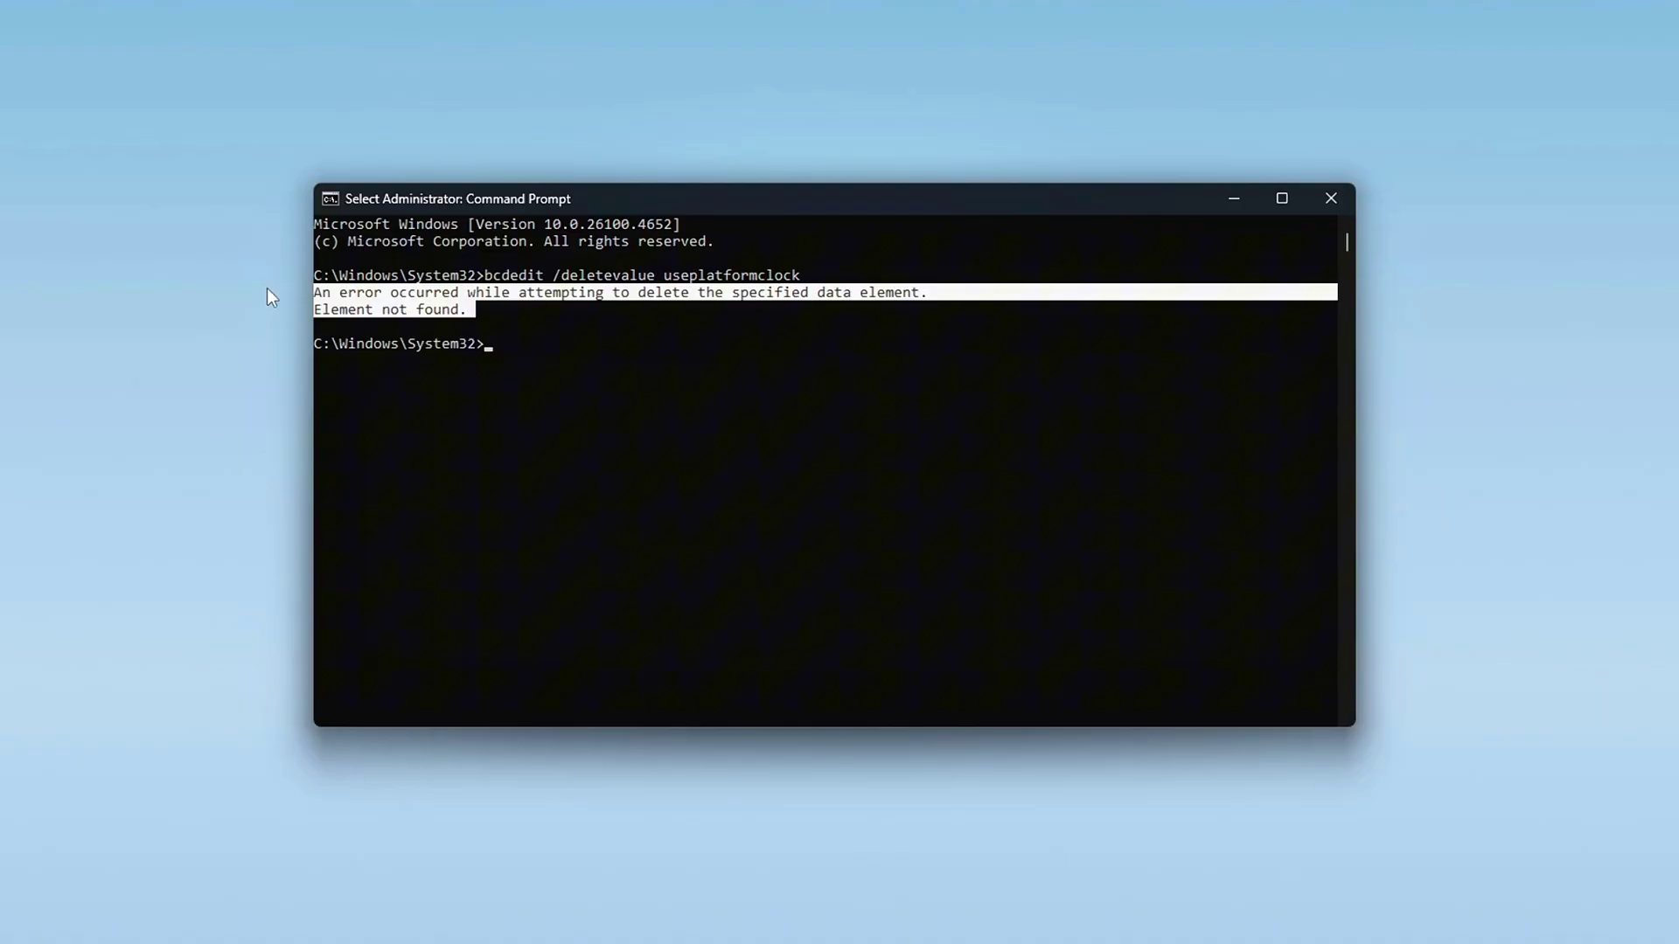
left_click(419, 311)
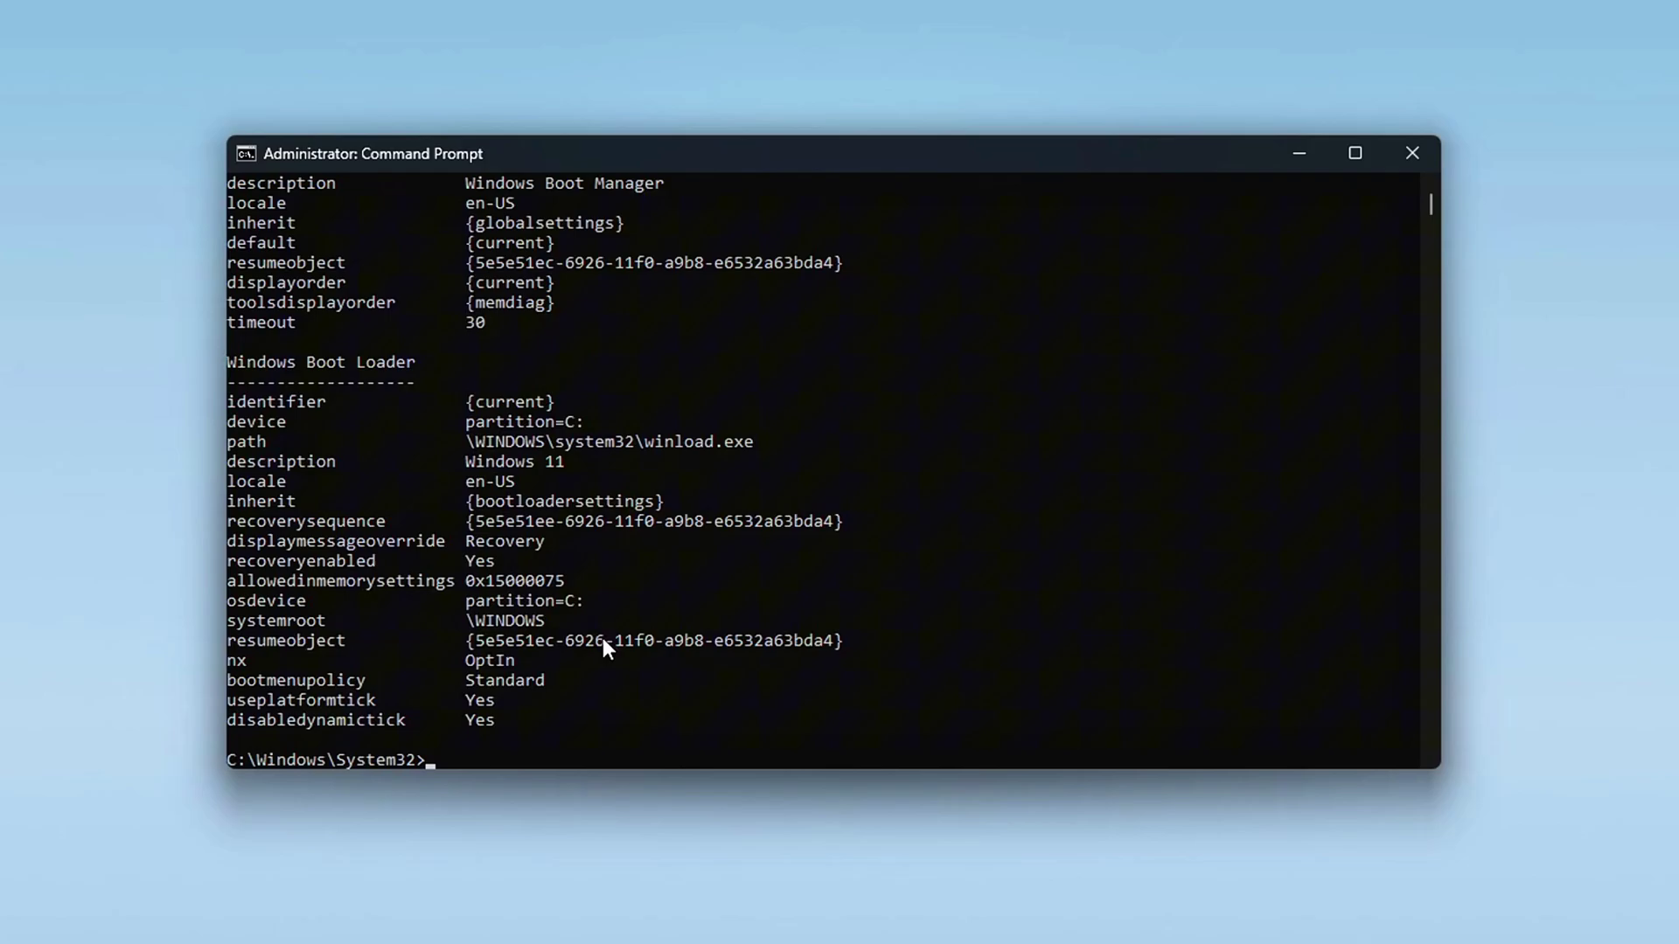
scroll(722, 632, "up", 2)
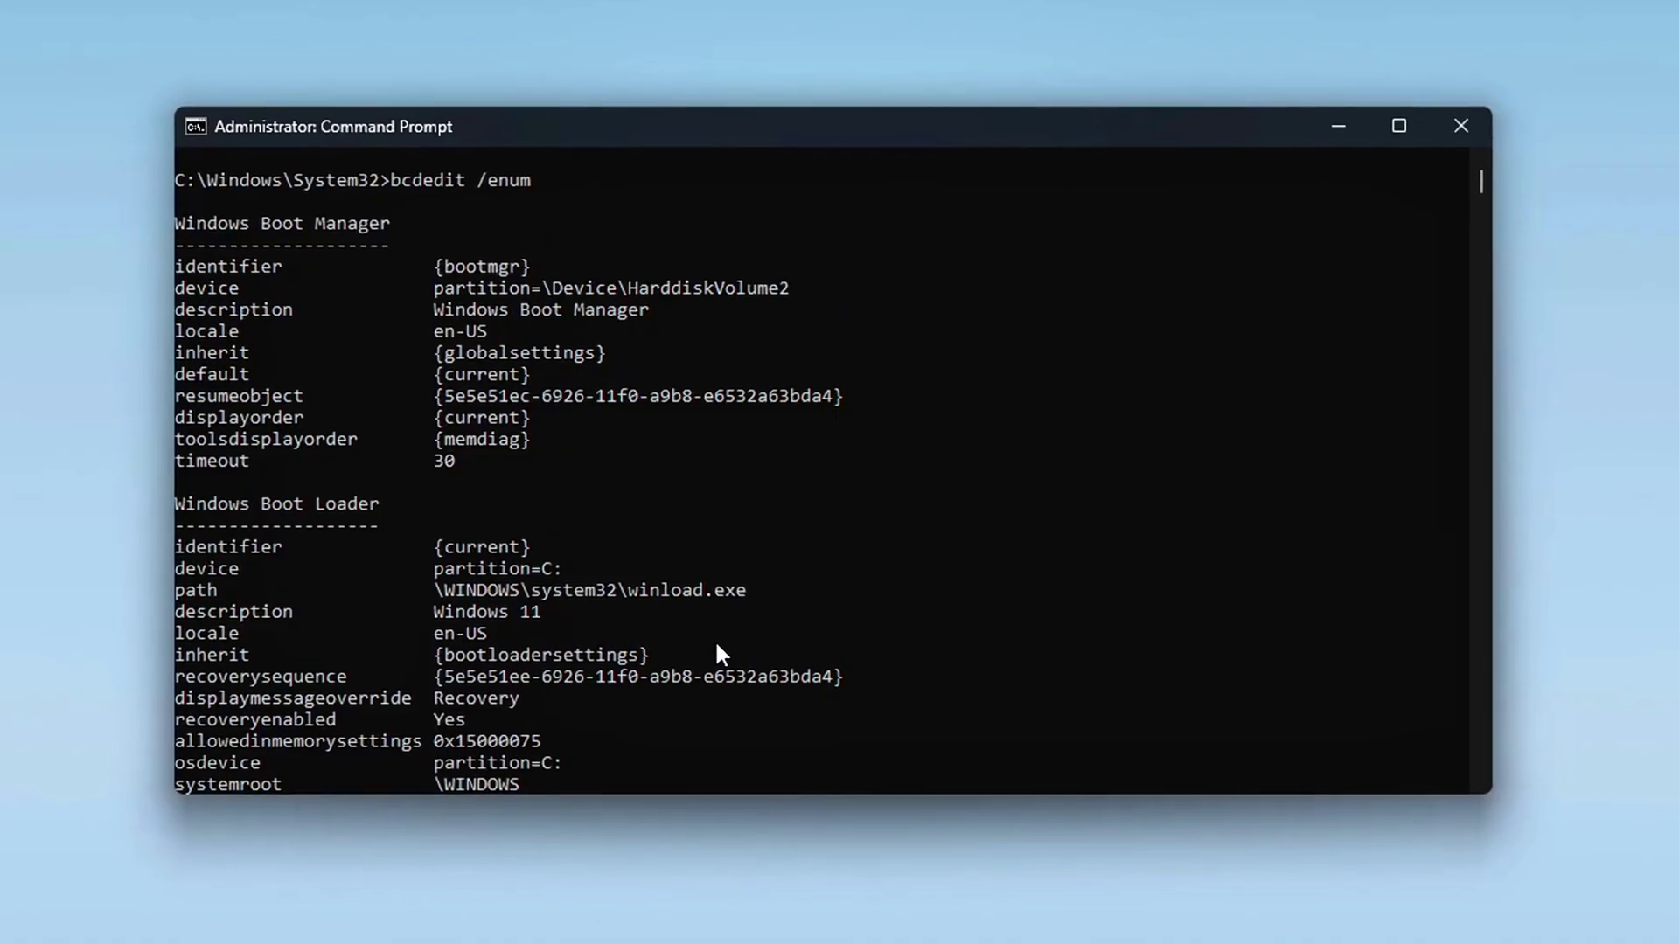
scroll(713, 647, "down", 3)
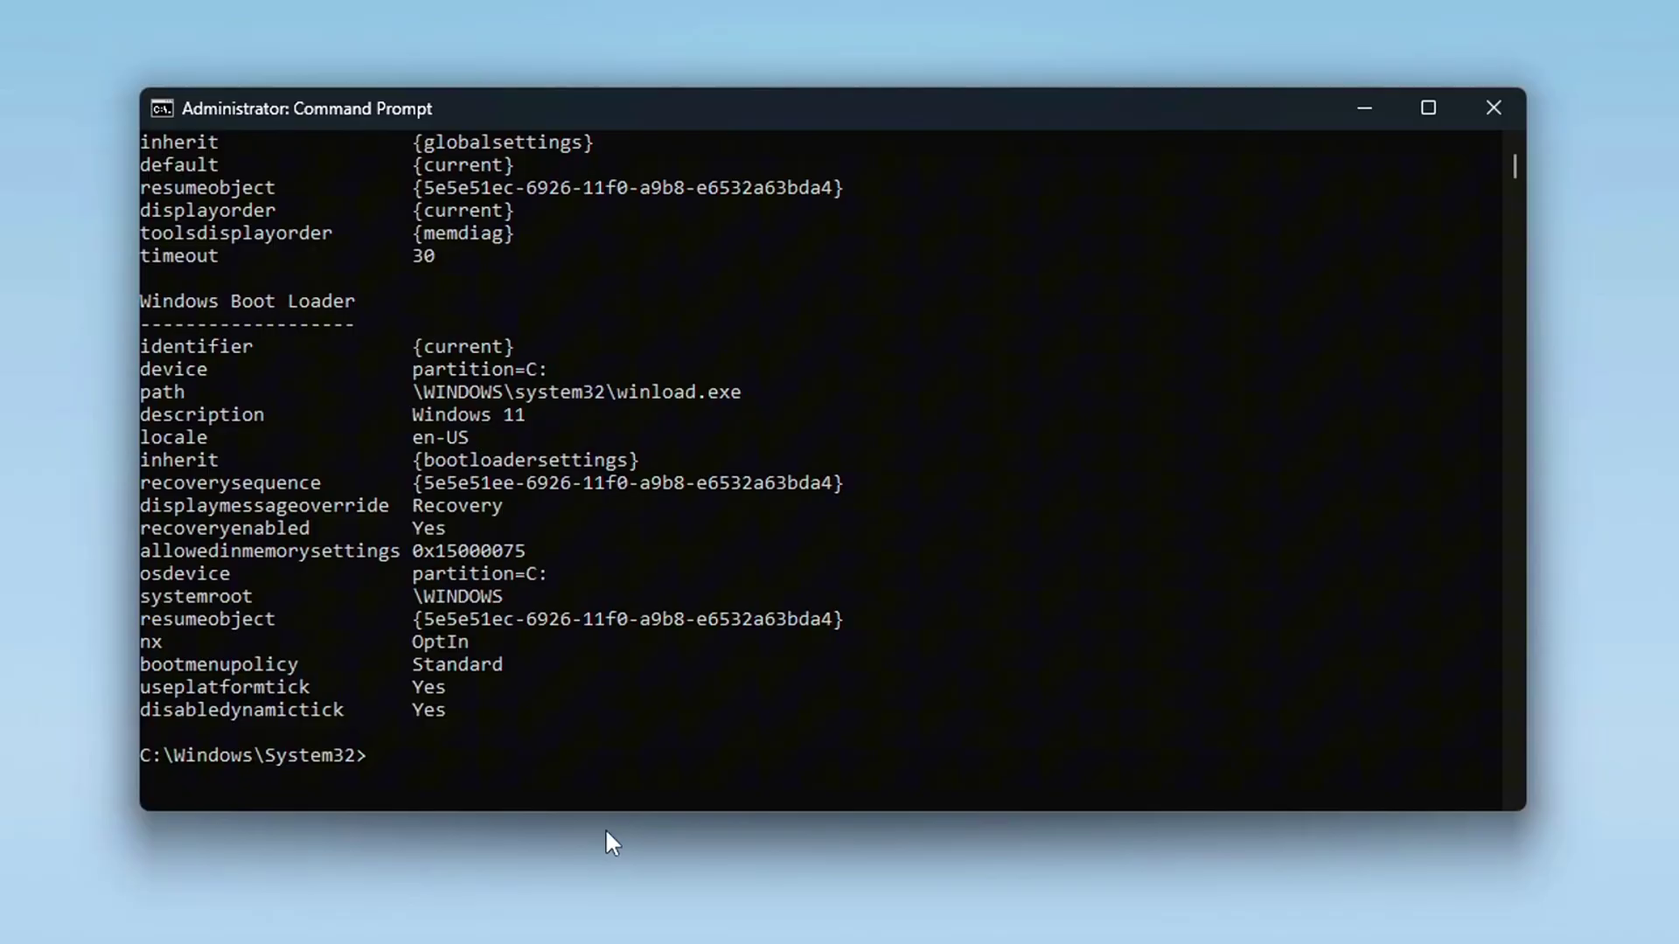
type("ccls")
key("Return")
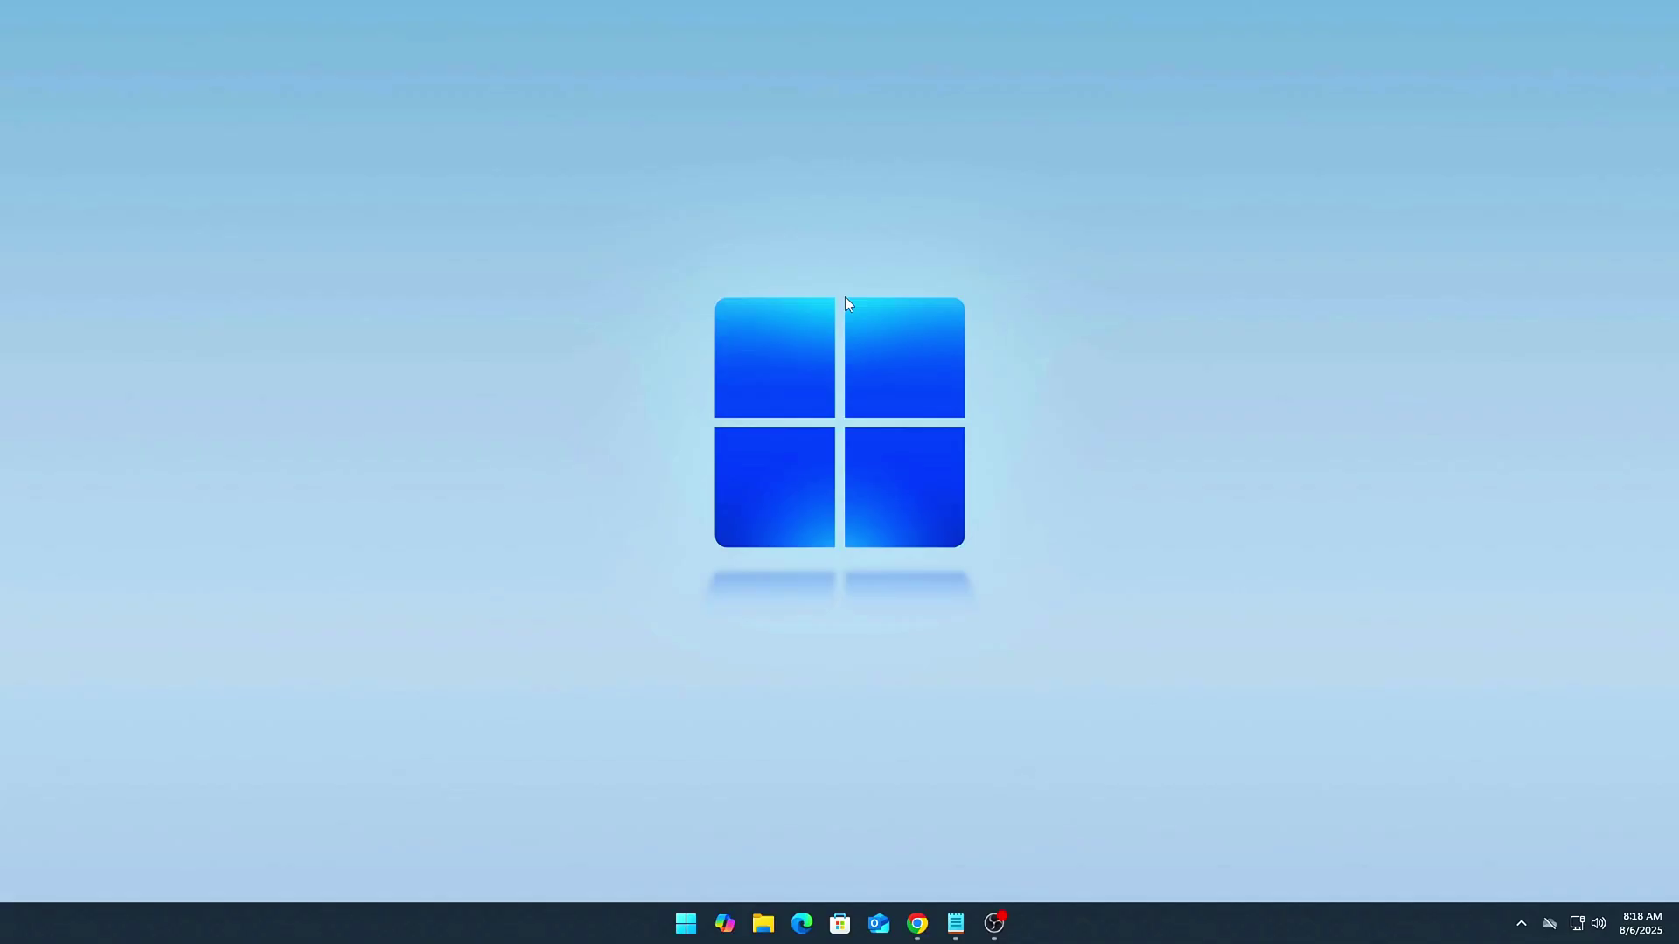
Step: Launch Command Prompt as administrator from a cmd search and center its window
key("super+s")
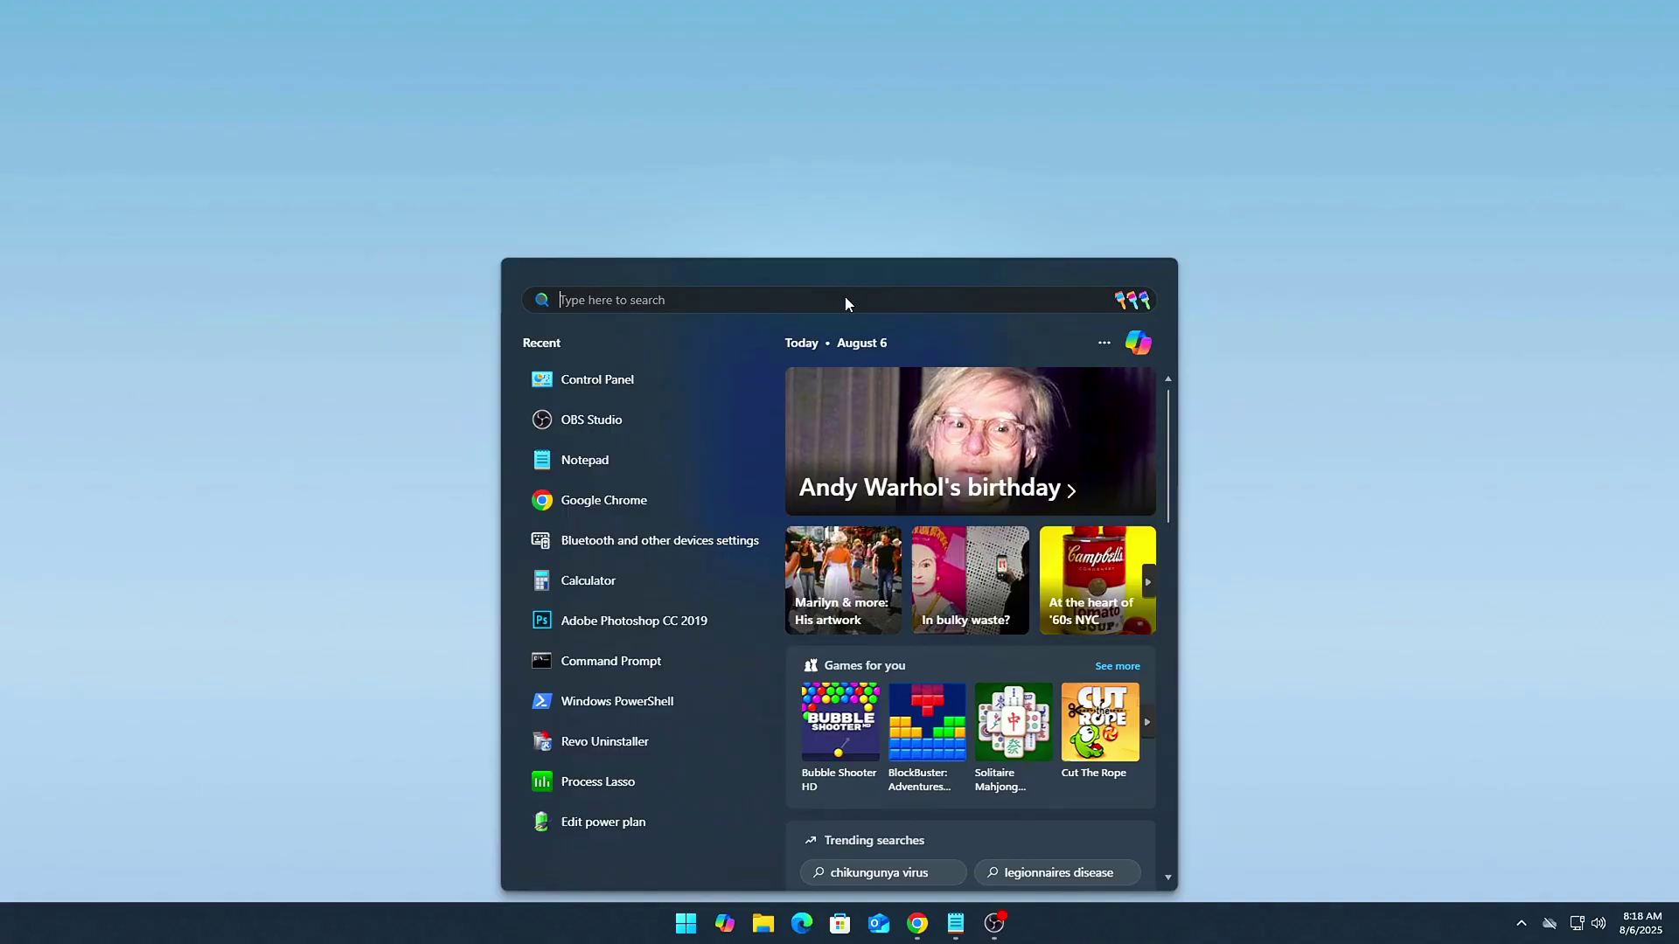
type("cmd")
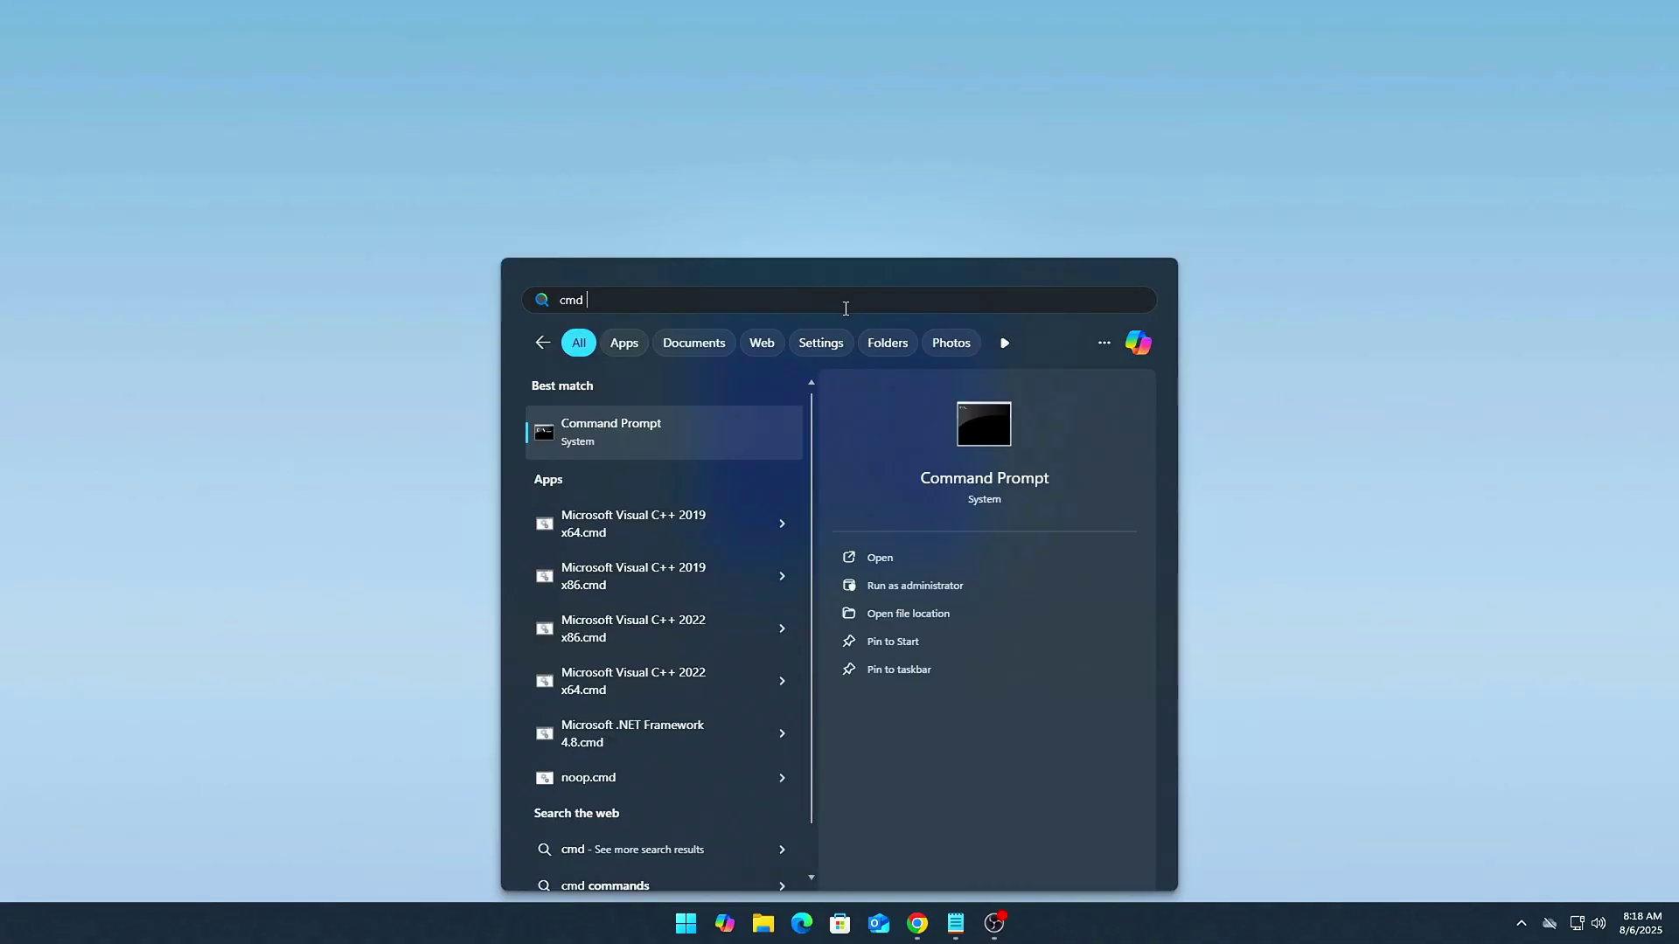
left_click(889, 591)
left_click_drag(620, 155, 872, 258)
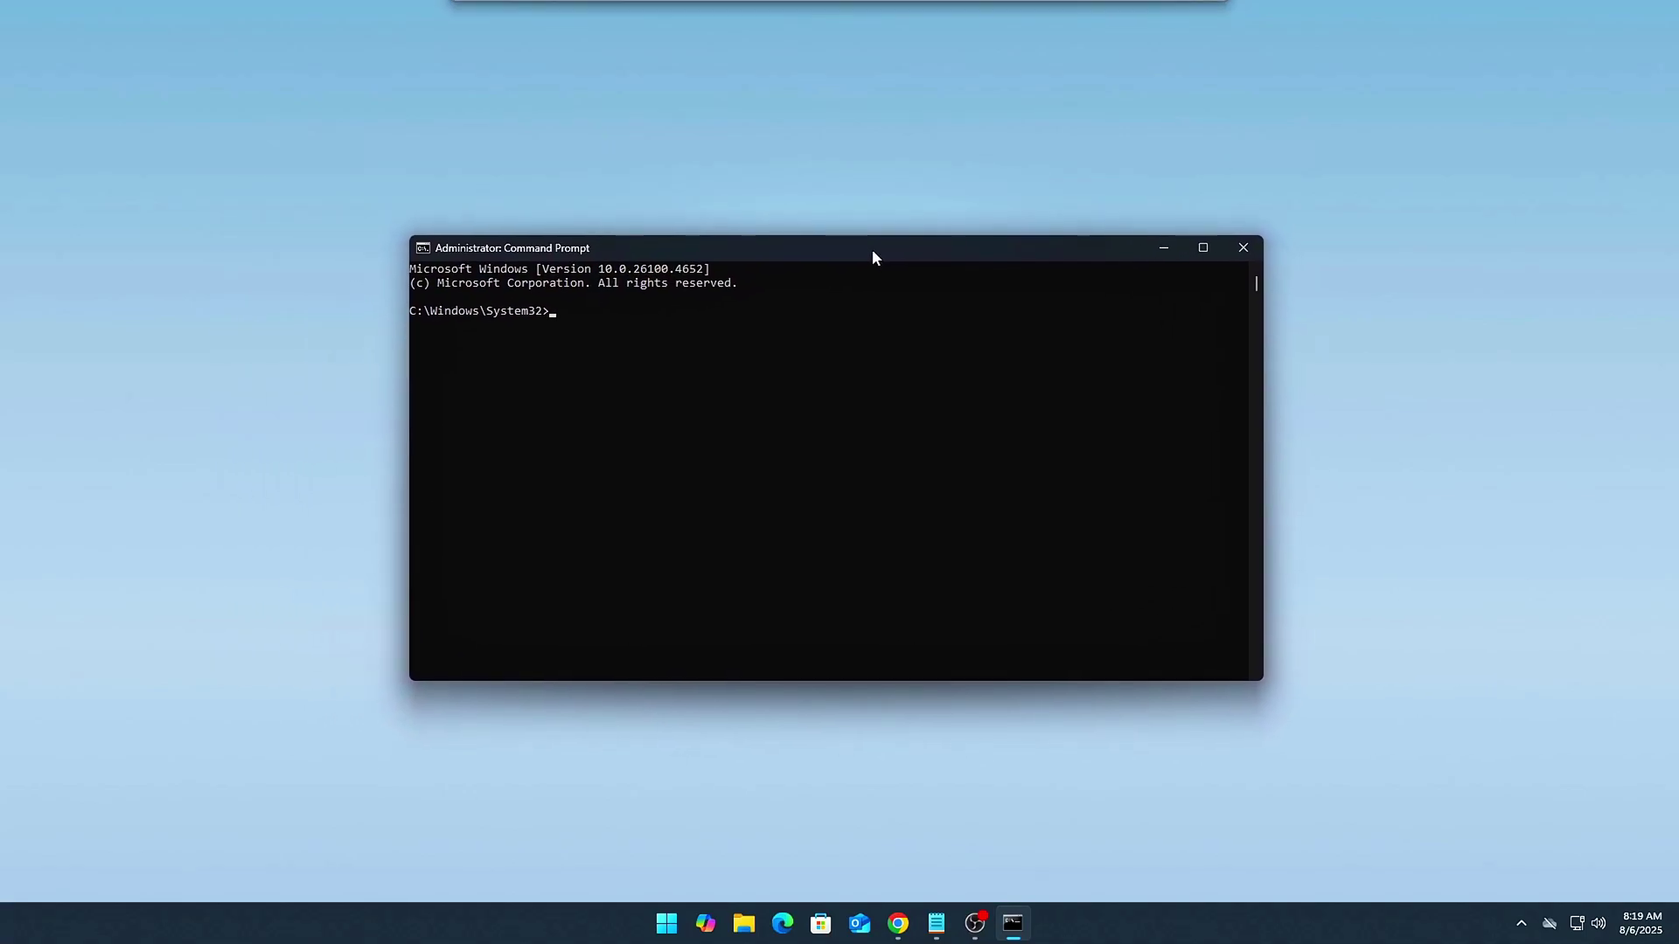
Step: Run the pasted bcdedit /deletevalue useplatformclock command and review the resulting output
right_click(855, 319)
key("Return")
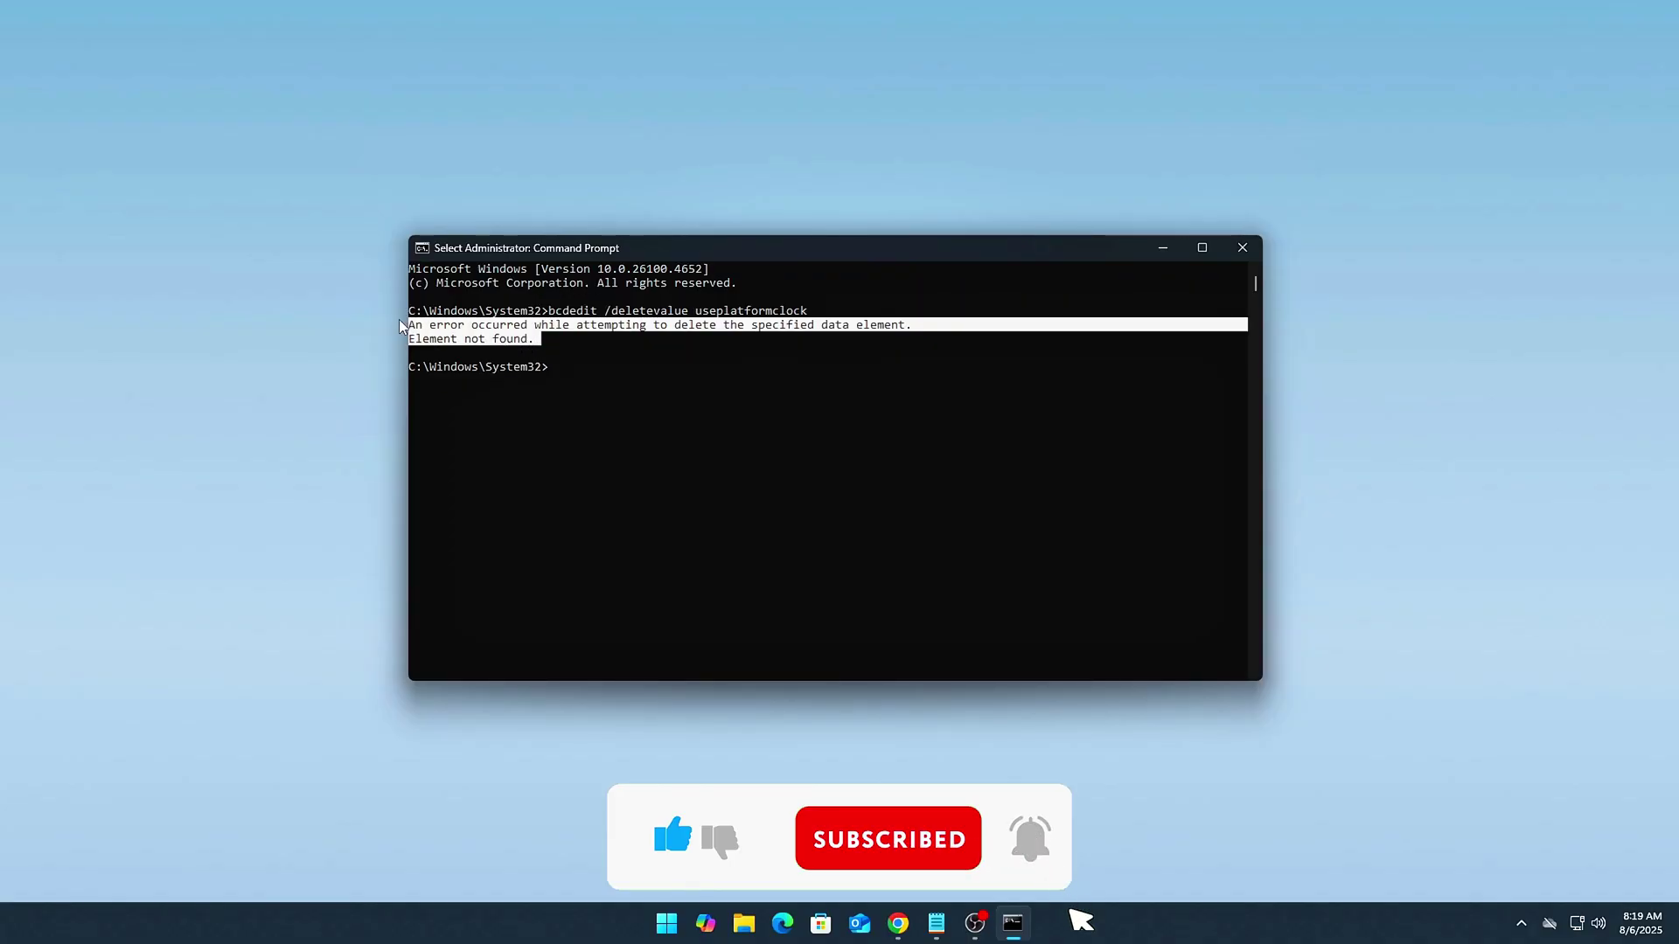
left_click_drag(393, 332, 425, 329)
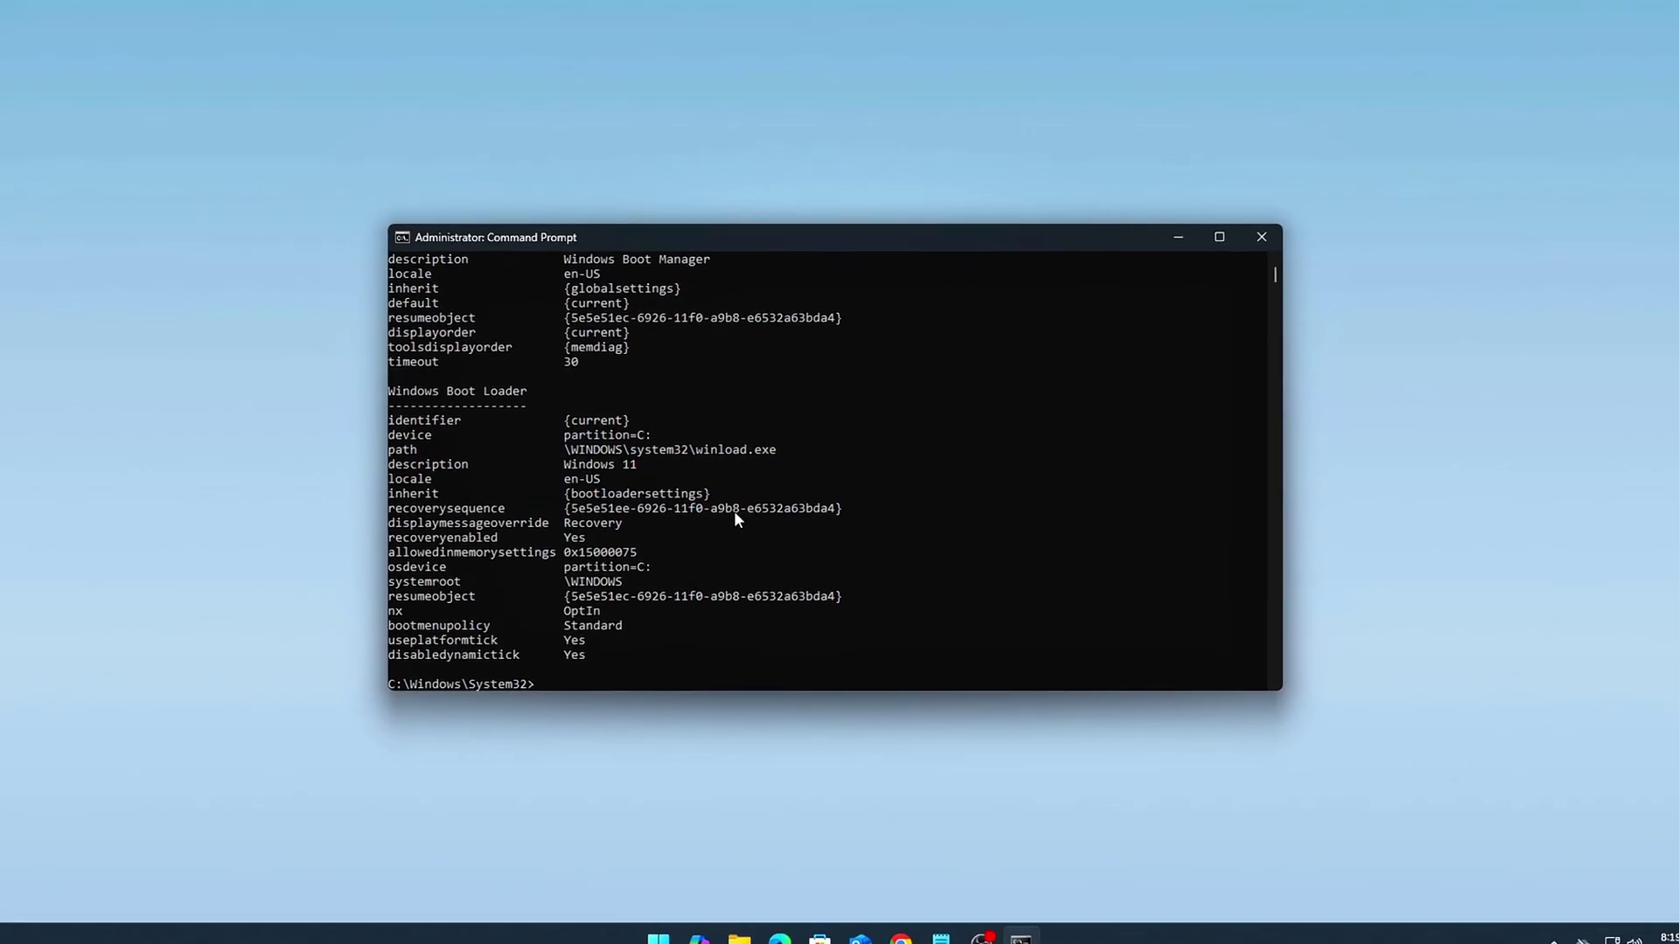
scroll(755, 596, "up", 2)
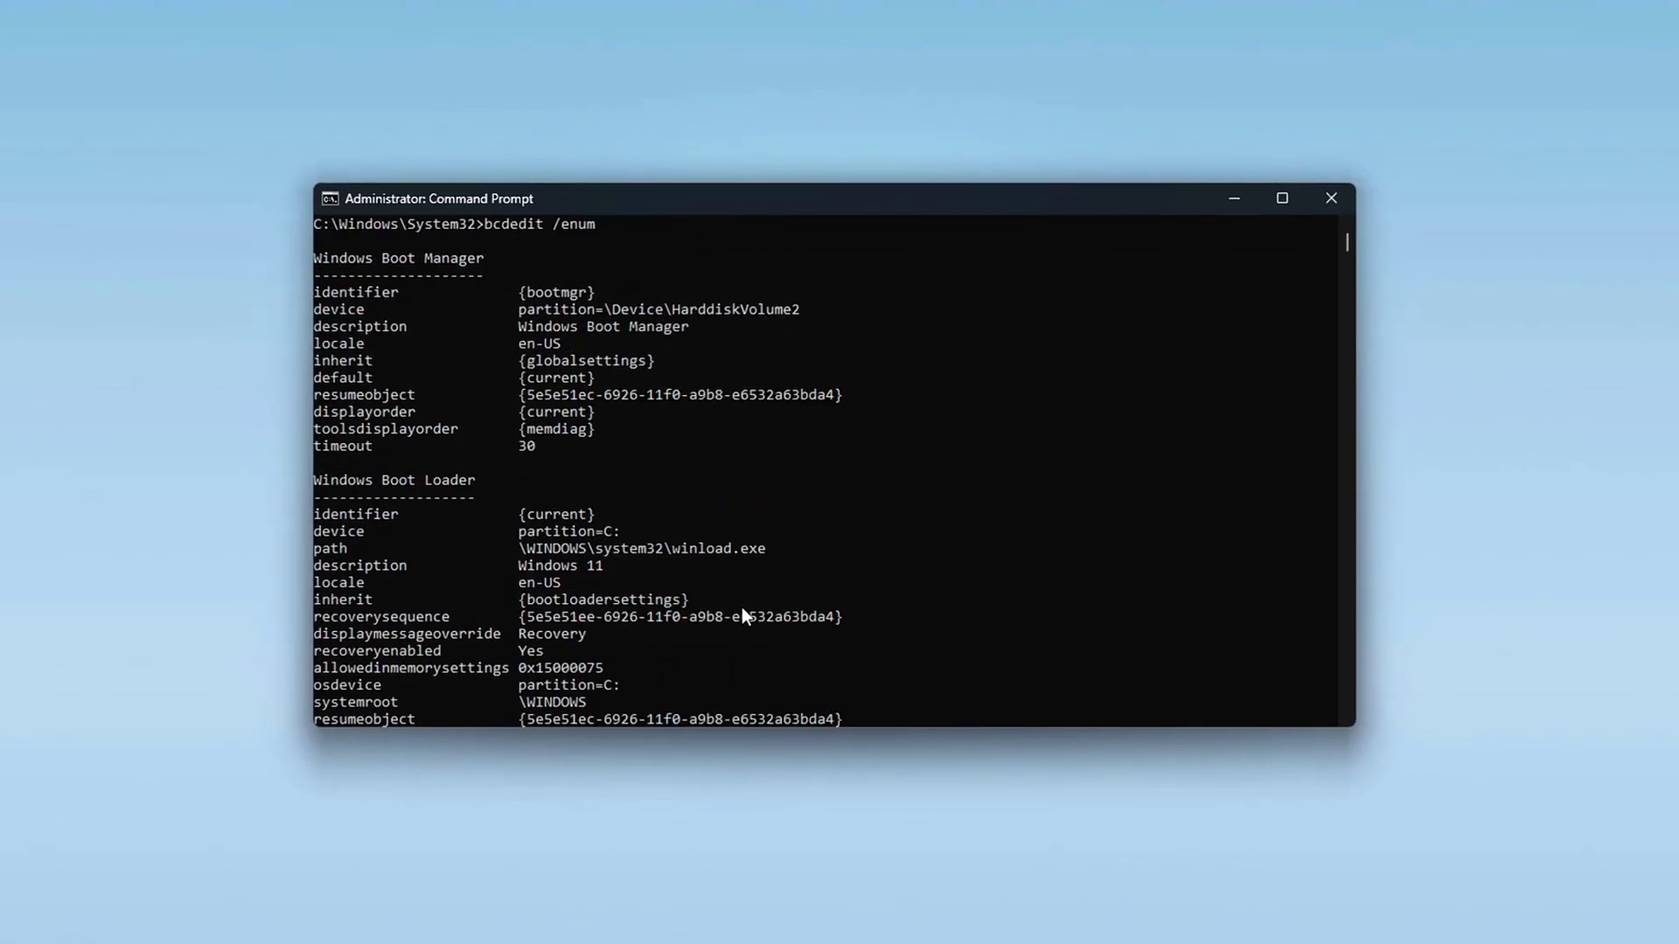
scroll(741, 612, "up", 1)
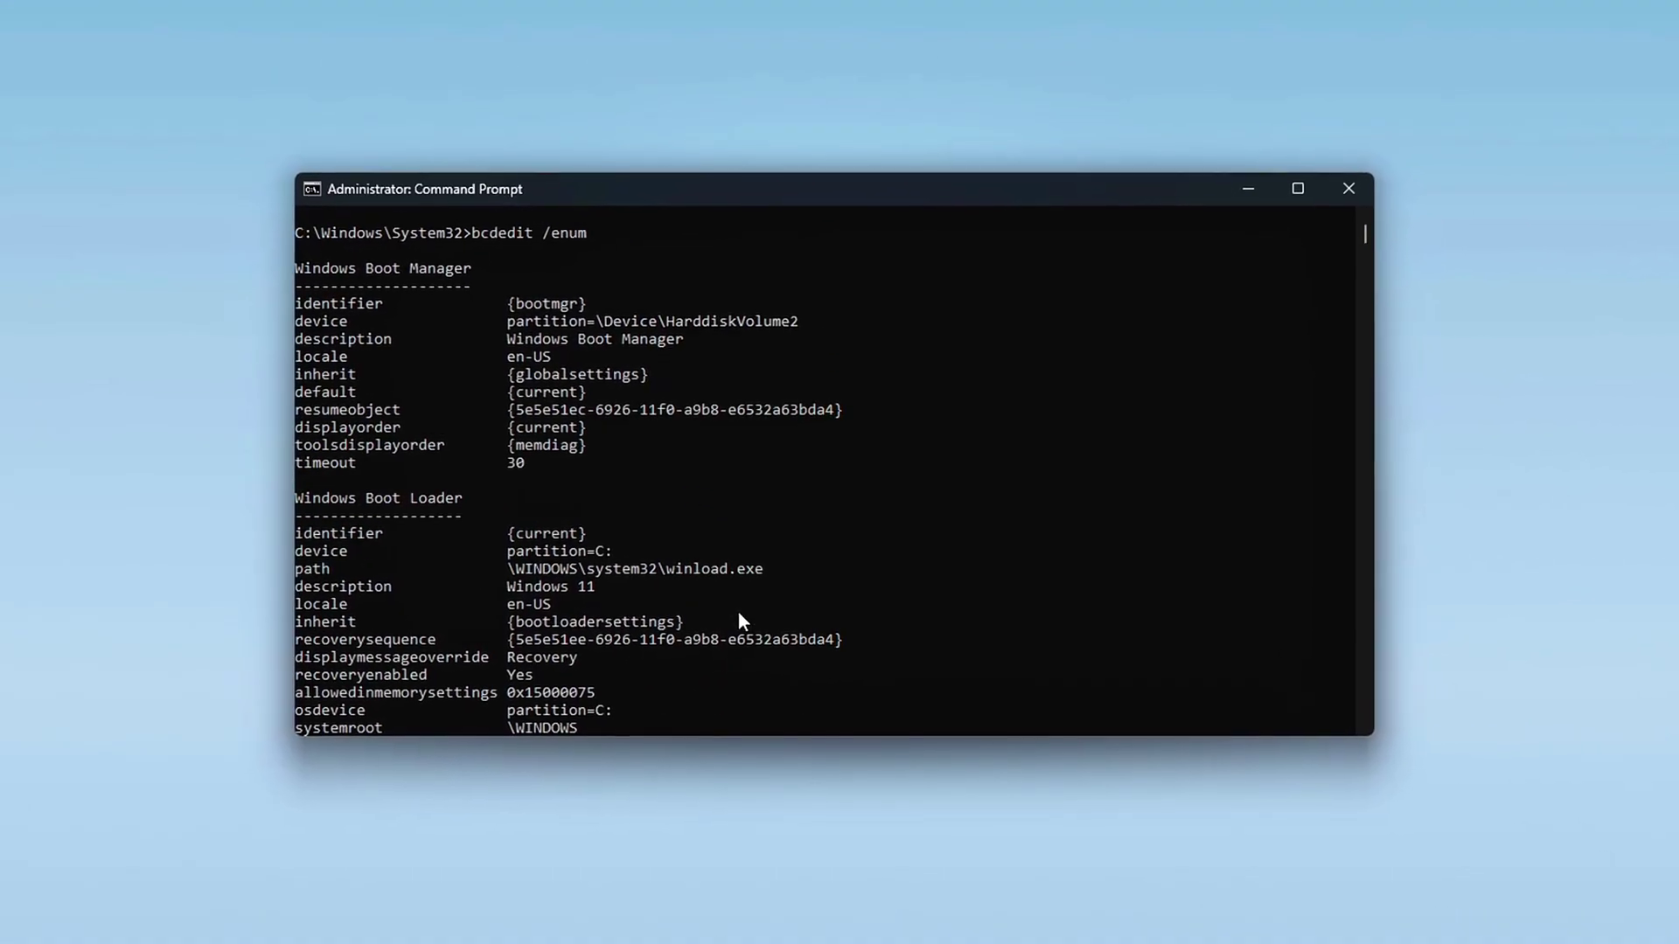
scroll(737, 610, "down", 3)
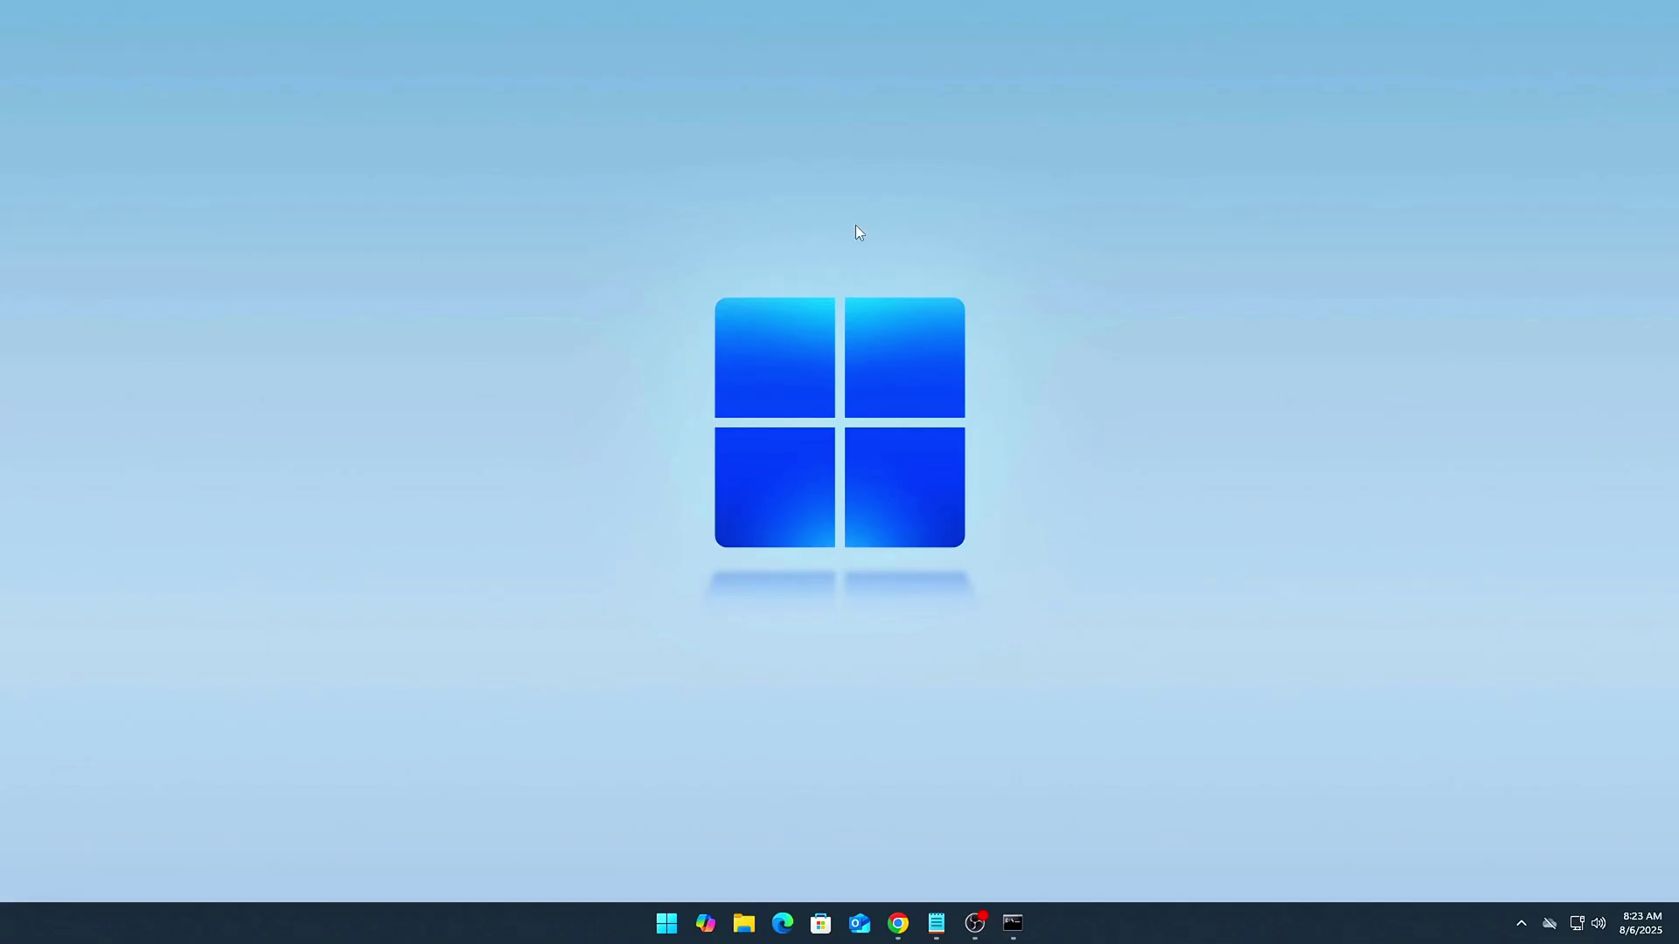
Step: Launch gpedit.msc, enlarge the editor, and expand Computer Configuration's Windows Settings
key("super+r")
left_click_drag(174, 743, 854, 363)
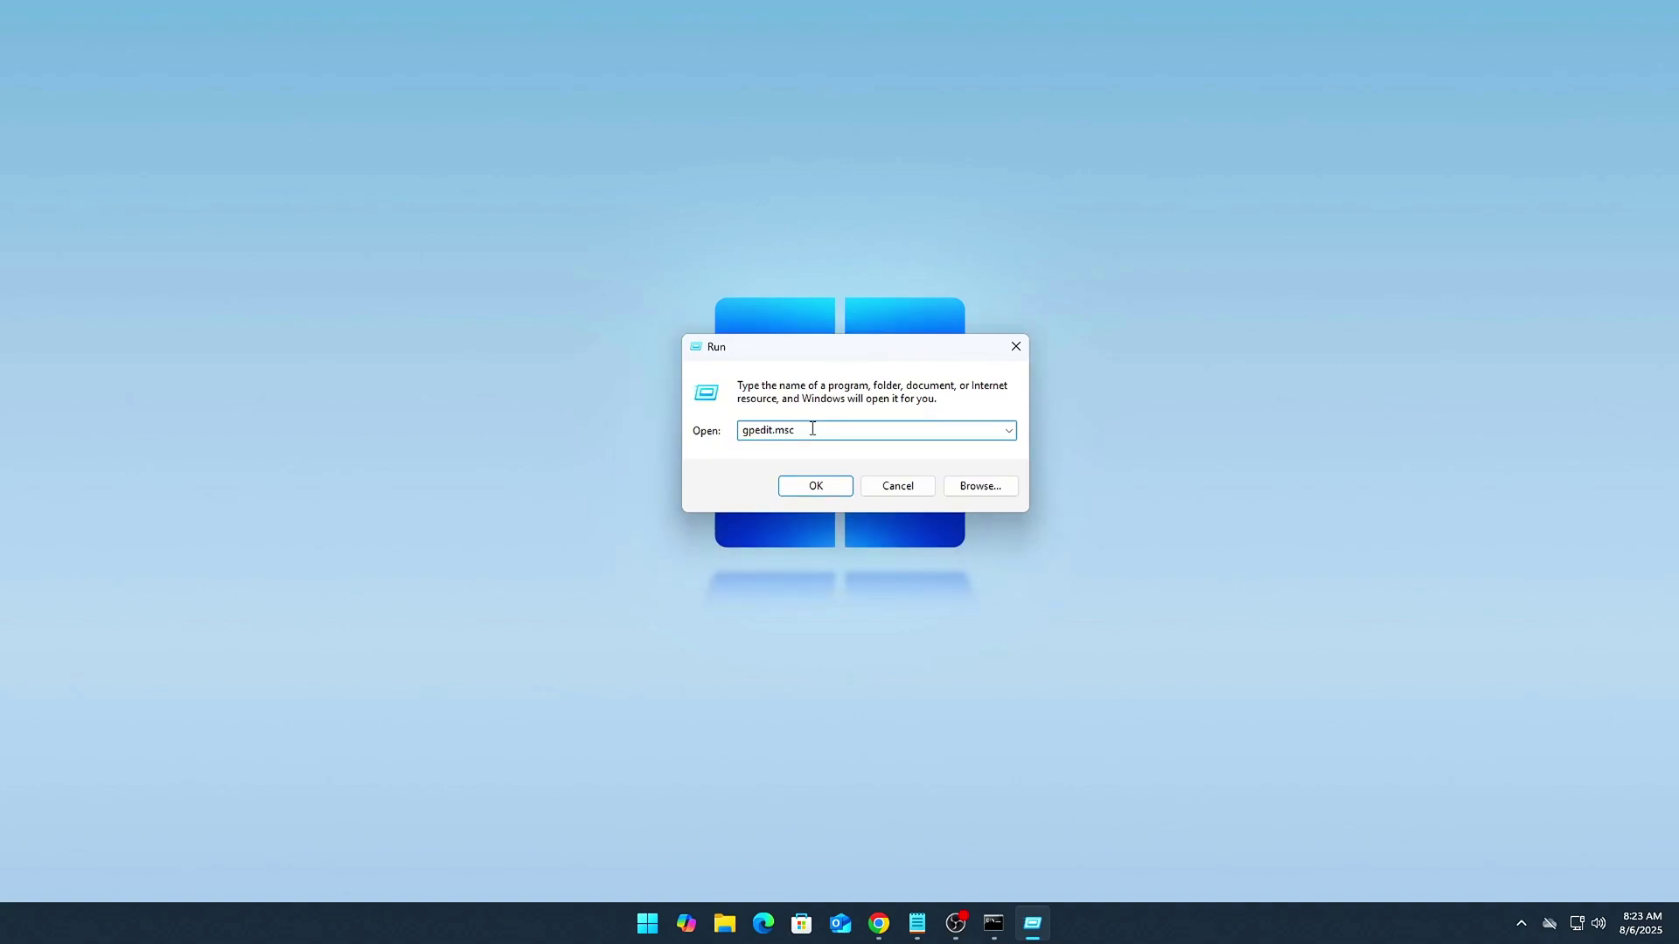
left_click(822, 491)
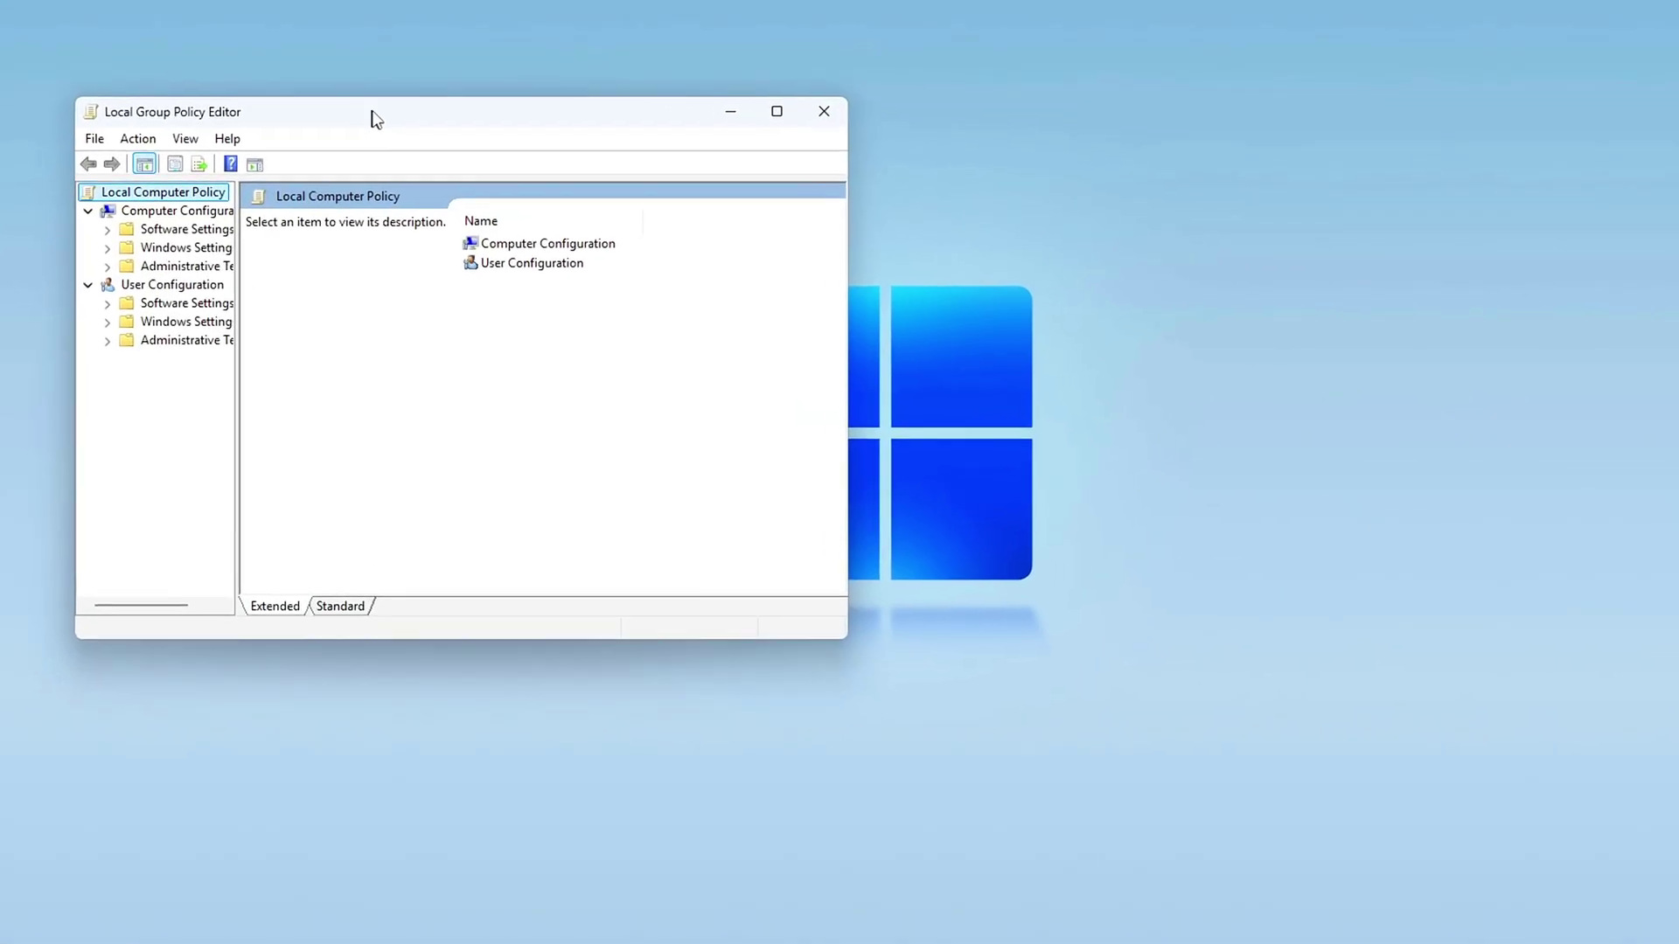
left_click_drag(1144, 731, 1338, 830)
double_click(387, 267)
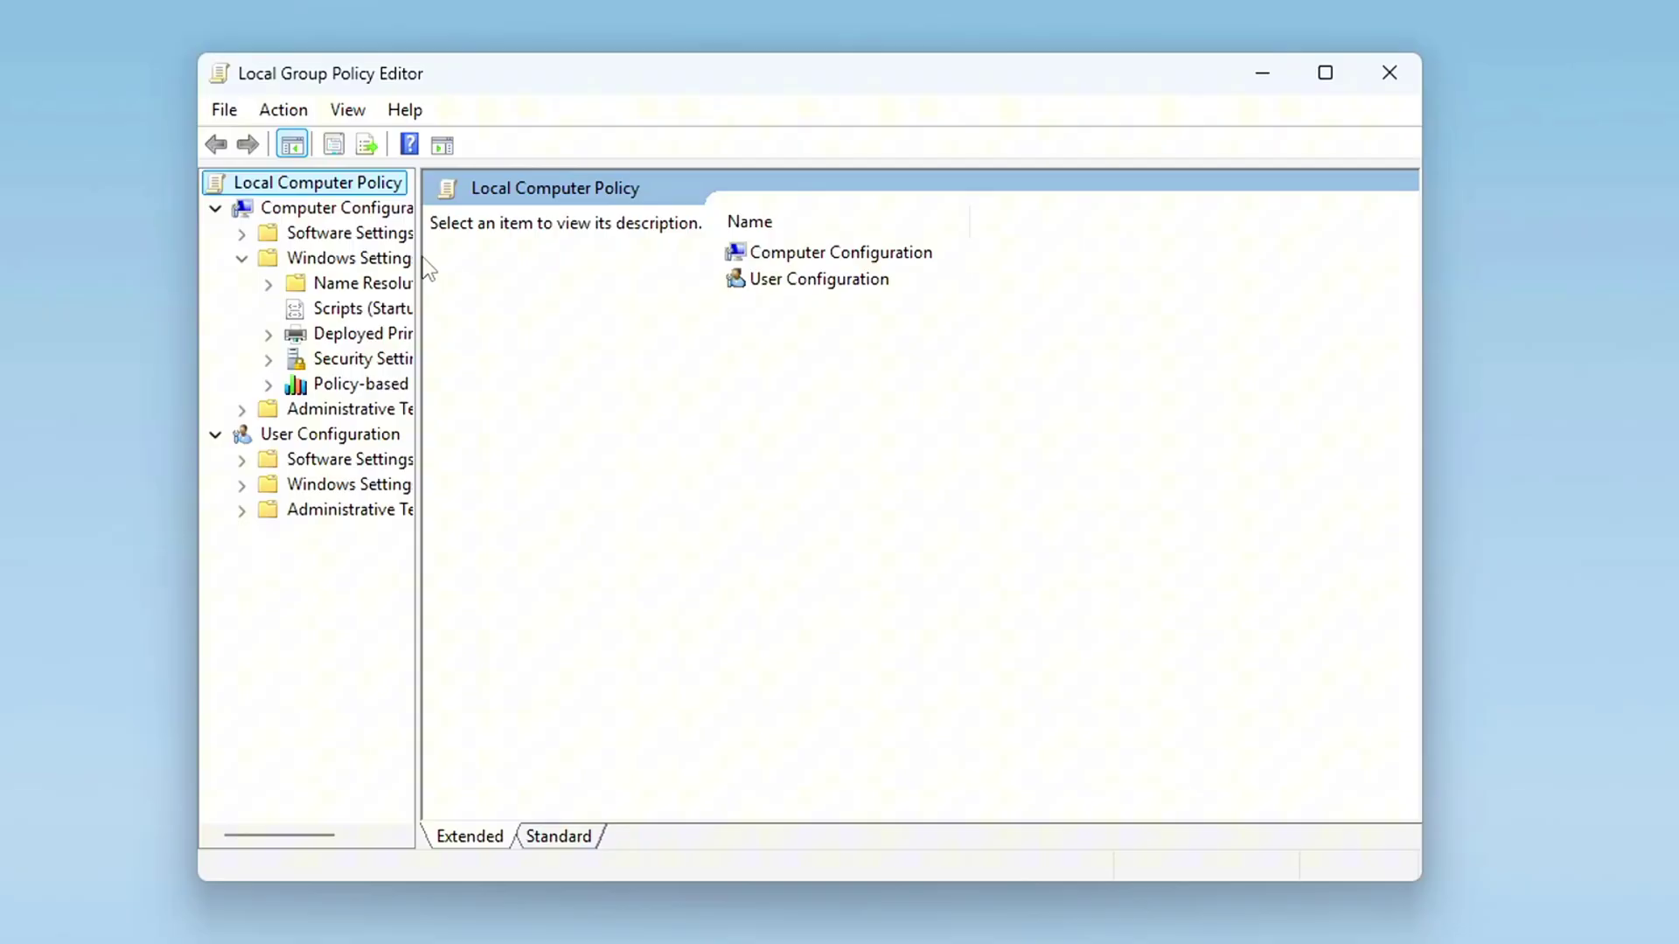
left_click_drag(421, 266, 570, 278)
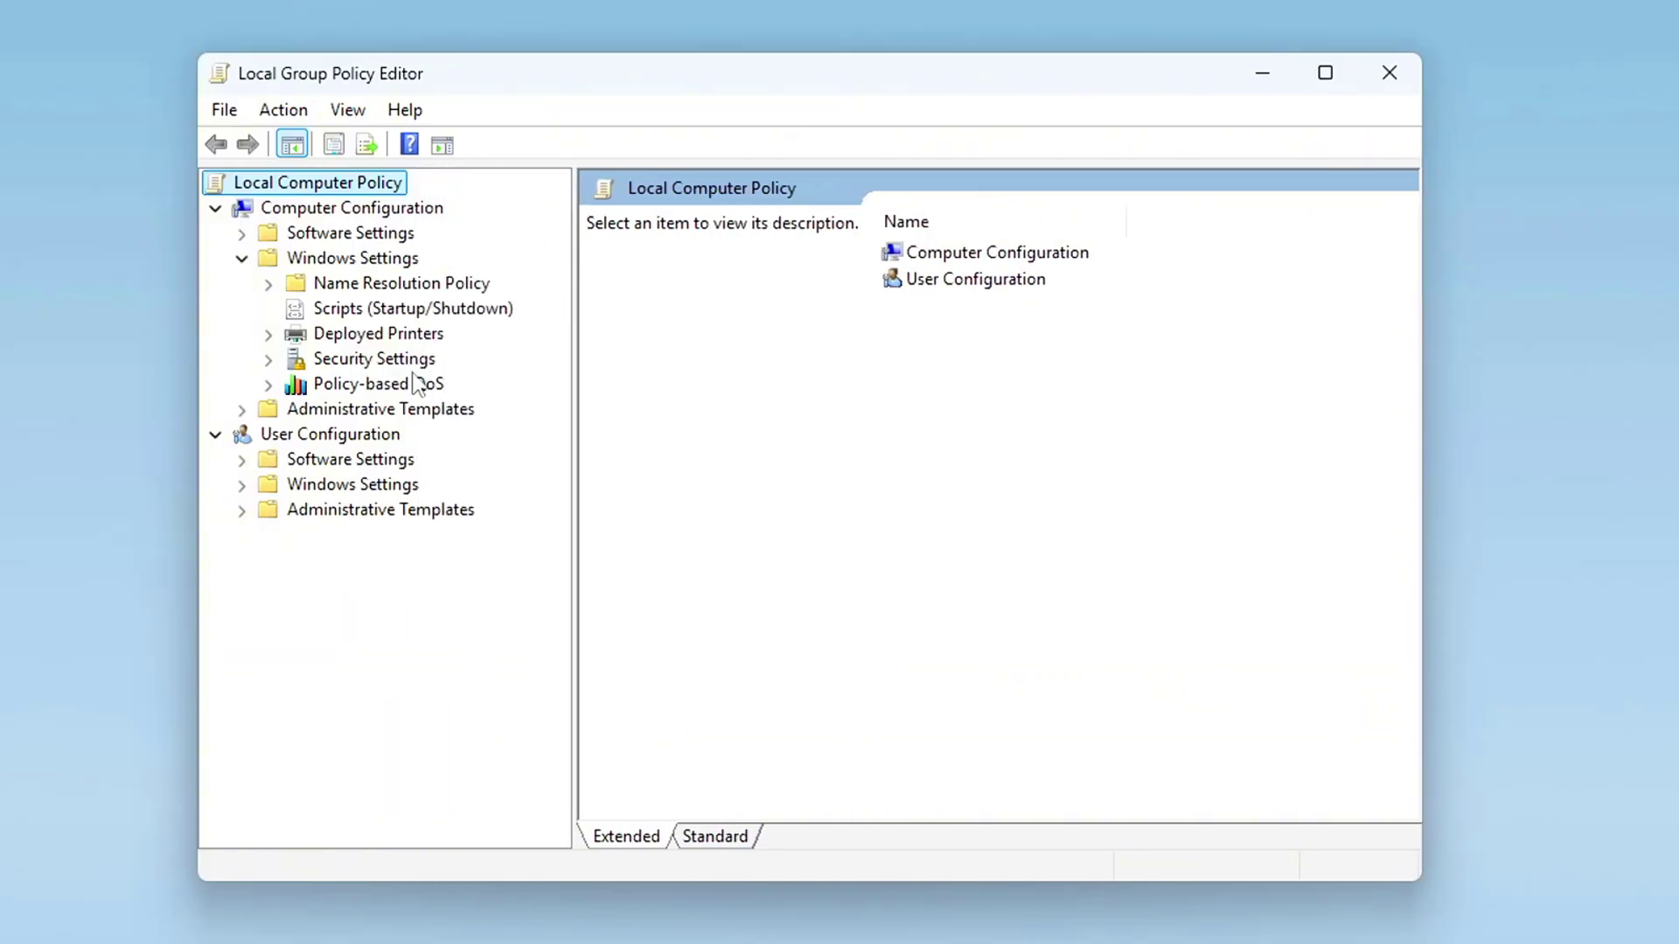
Step: Start a new Policy-based QoS policy named GameTrafficBoost with DSCP value 46
right_click(384, 385)
left_click(523, 402)
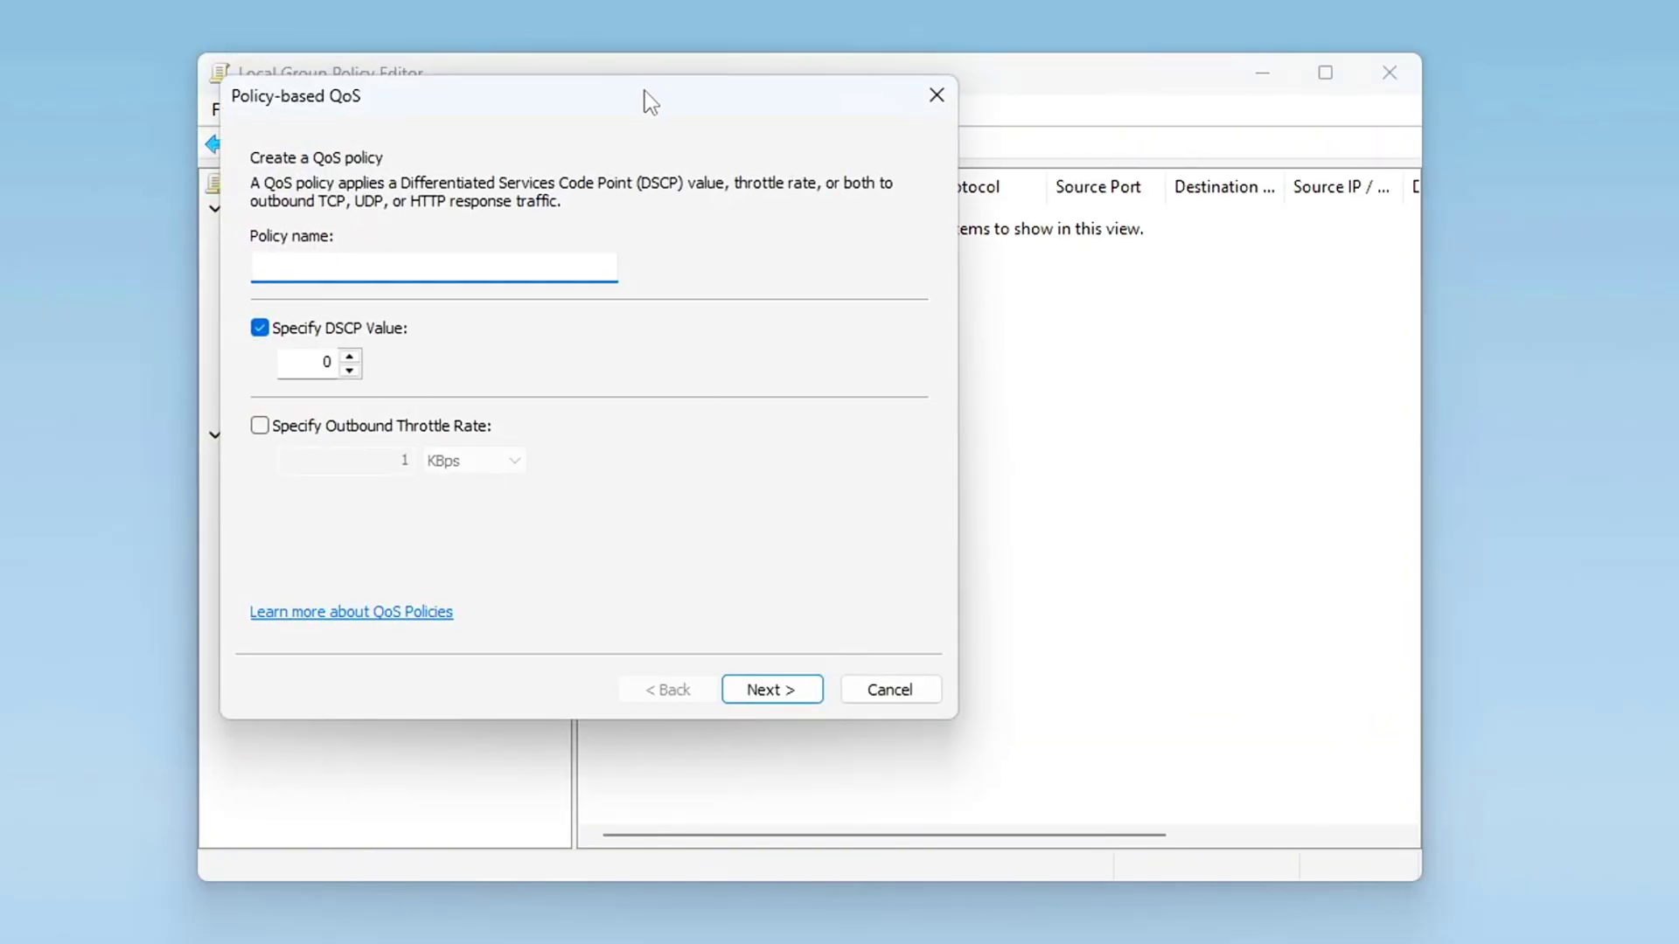
left_click_drag(644, 97, 850, 162)
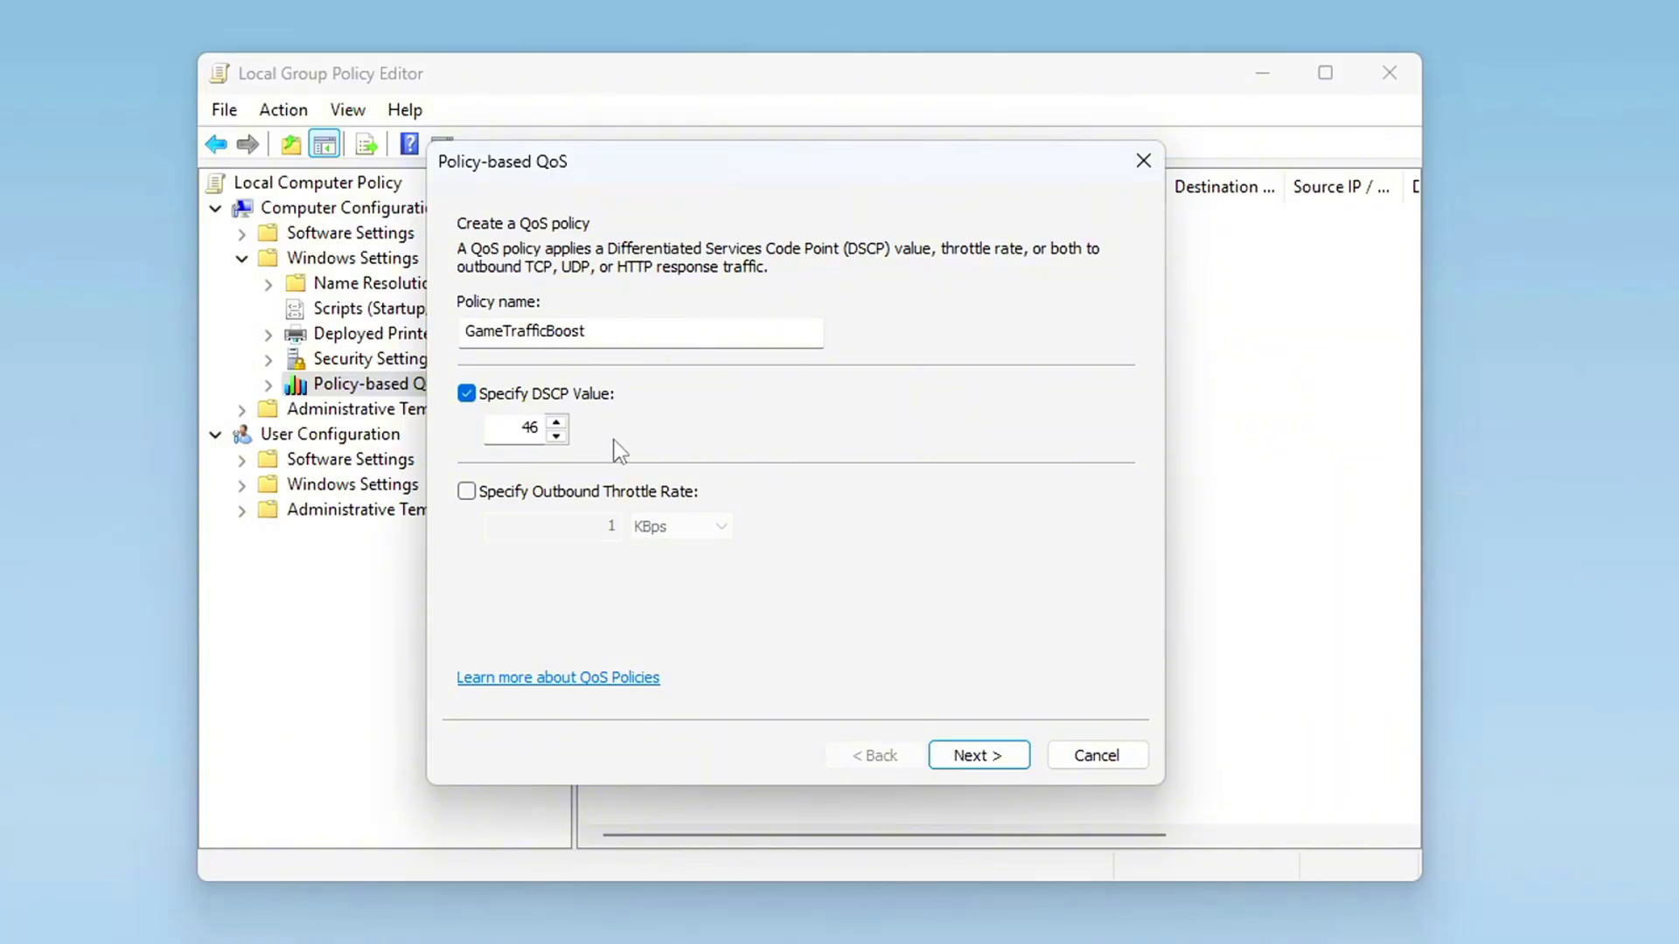
left_click(979, 754)
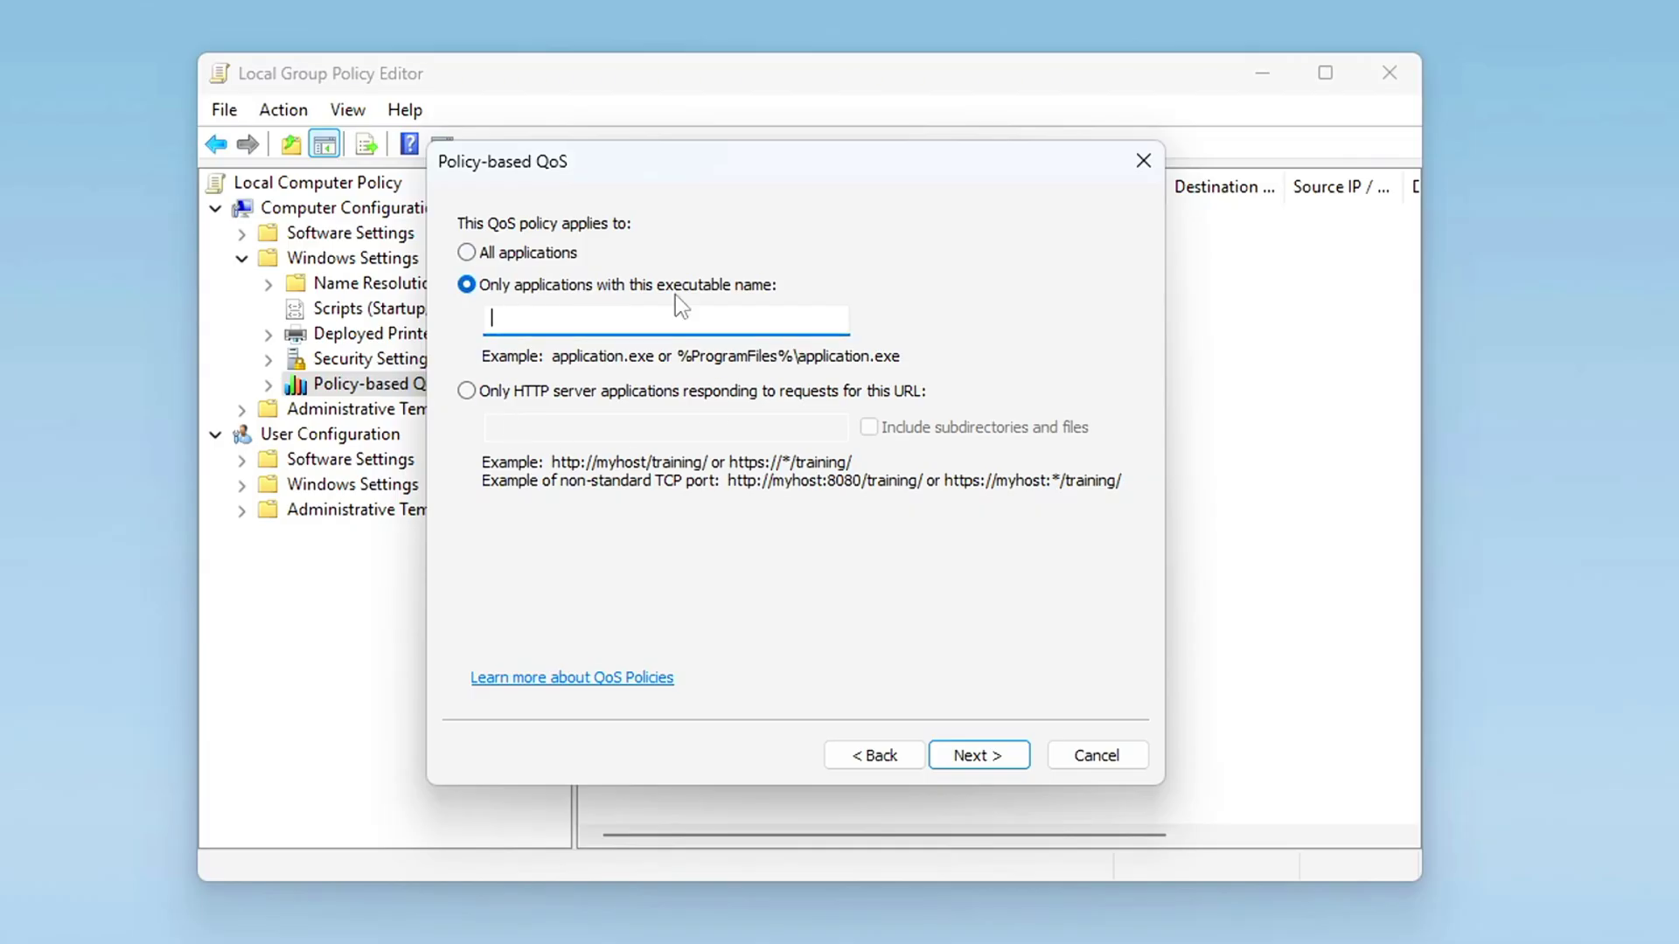
Step: Apply the policy to cs2.exe, finish the wizard, and close the Group Policy Editor
type("cs2.exe")
left_click_drag(551, 319, 443, 328)
left_click(979, 753)
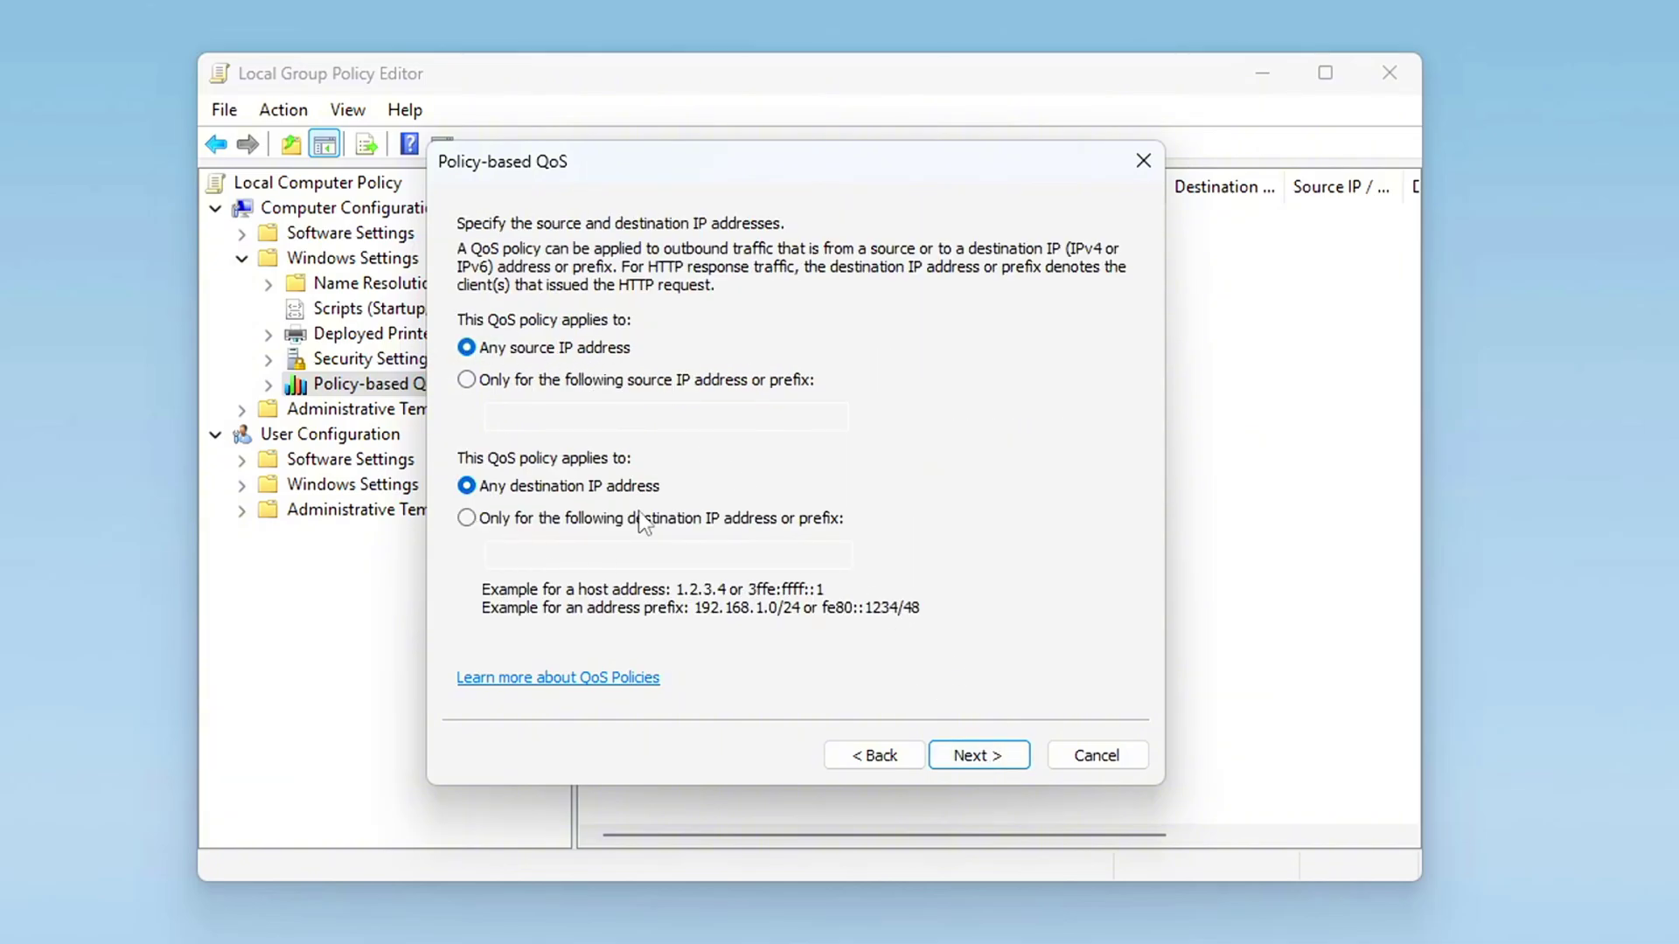
left_click(980, 755)
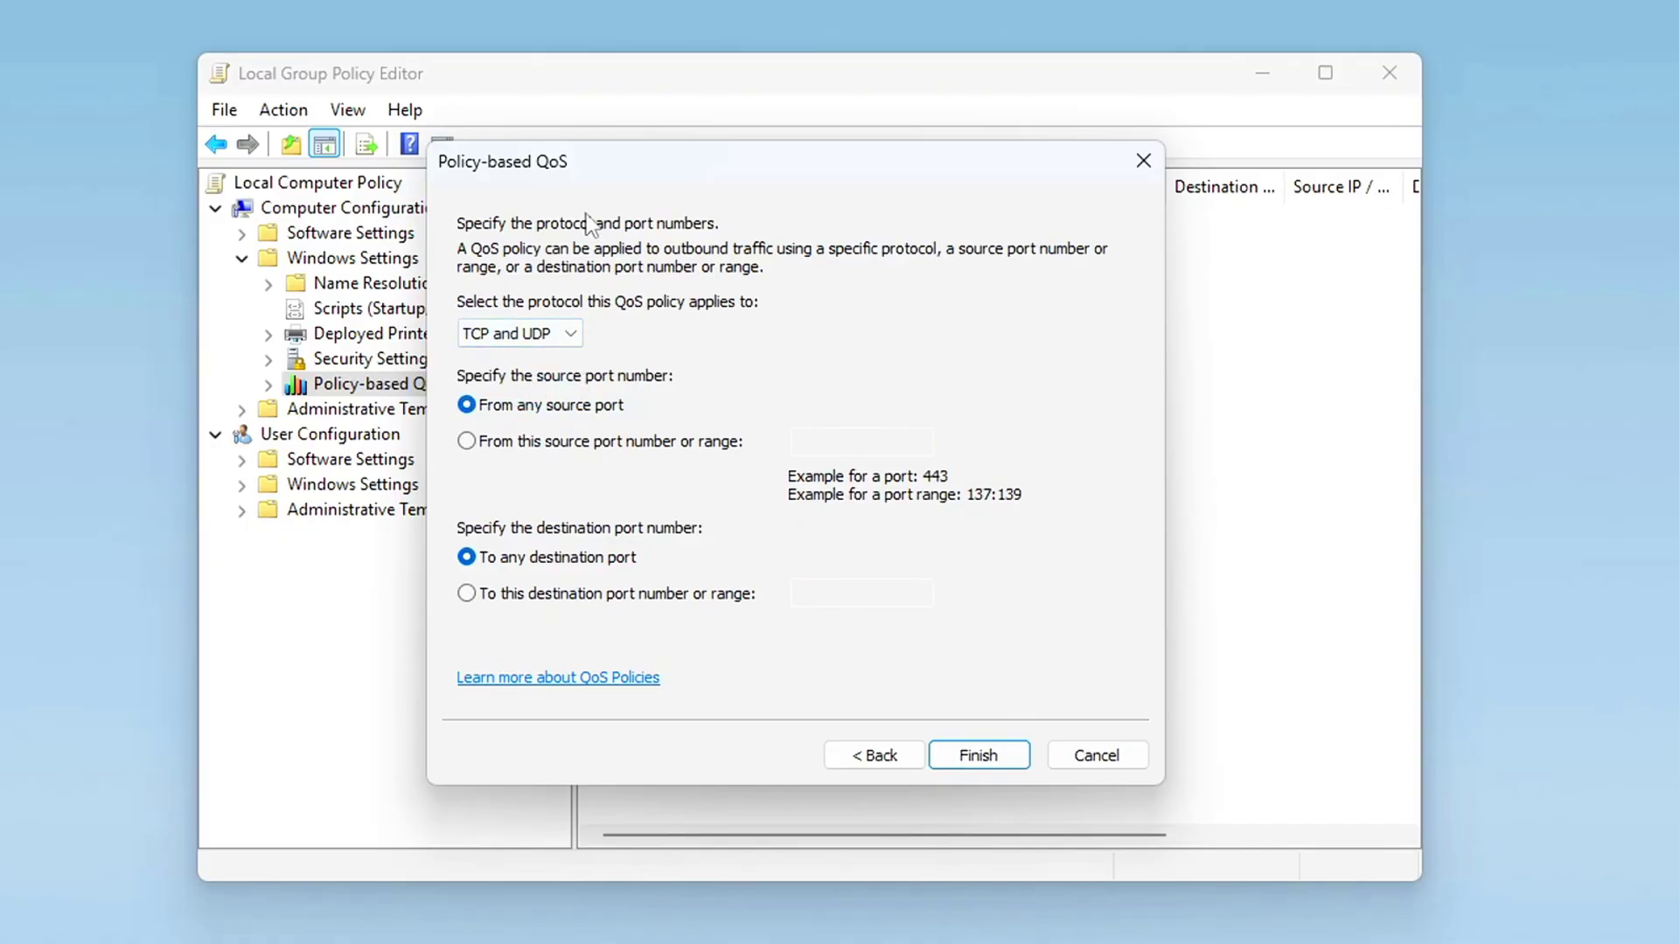
left_click(1012, 748)
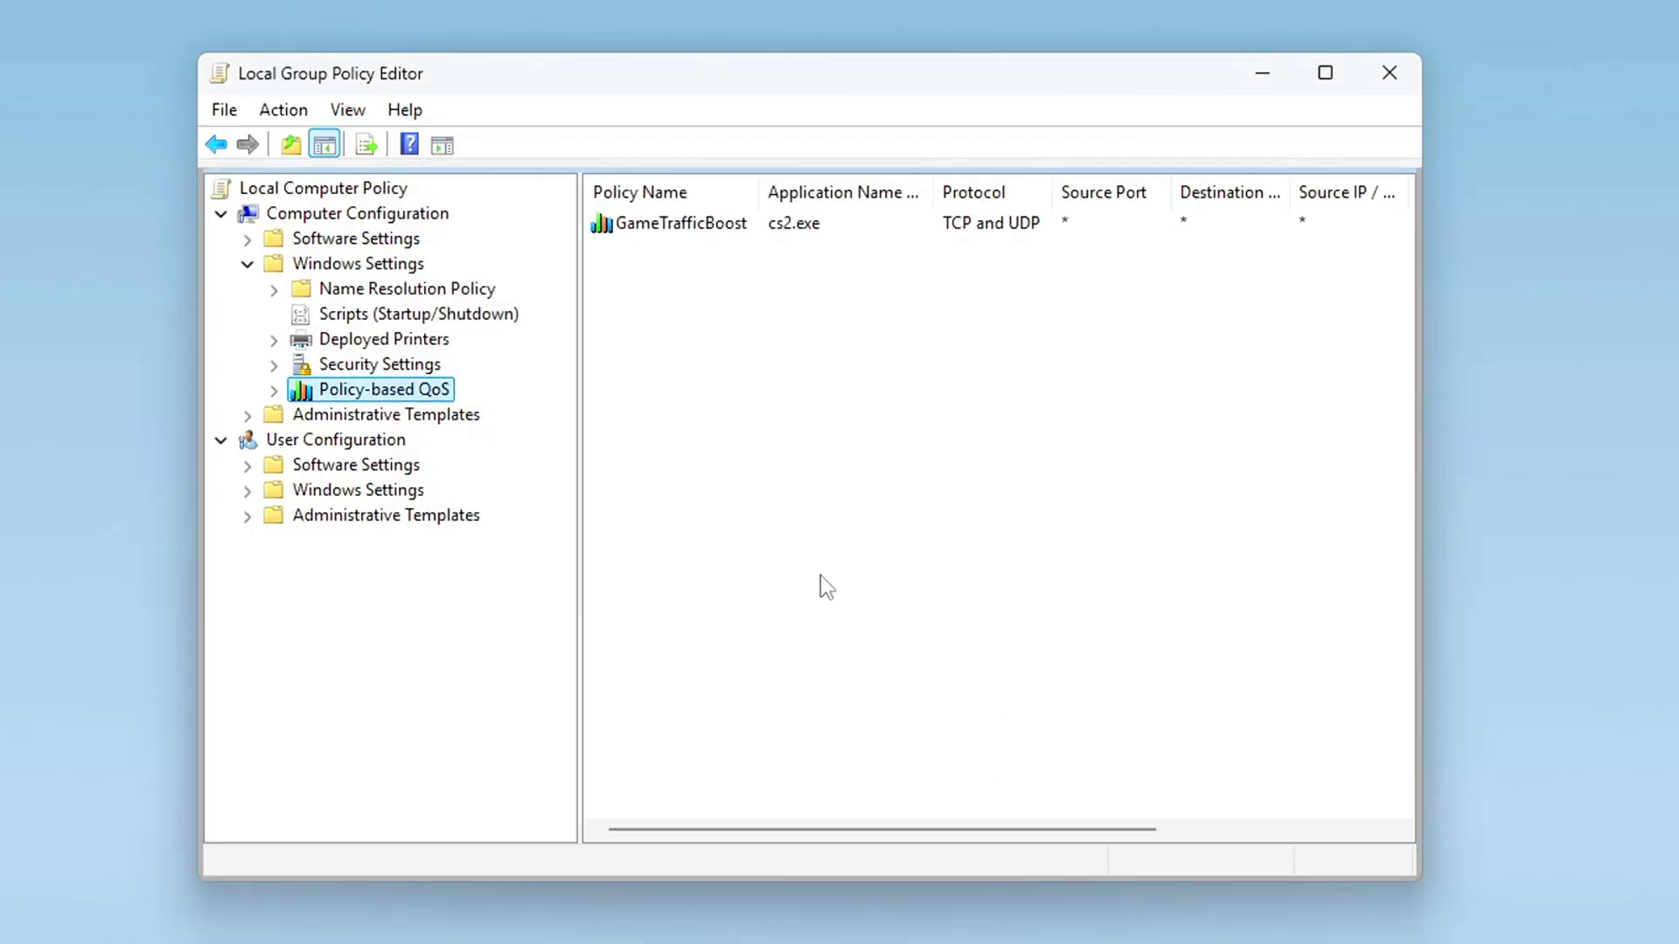
left_click(732, 233)
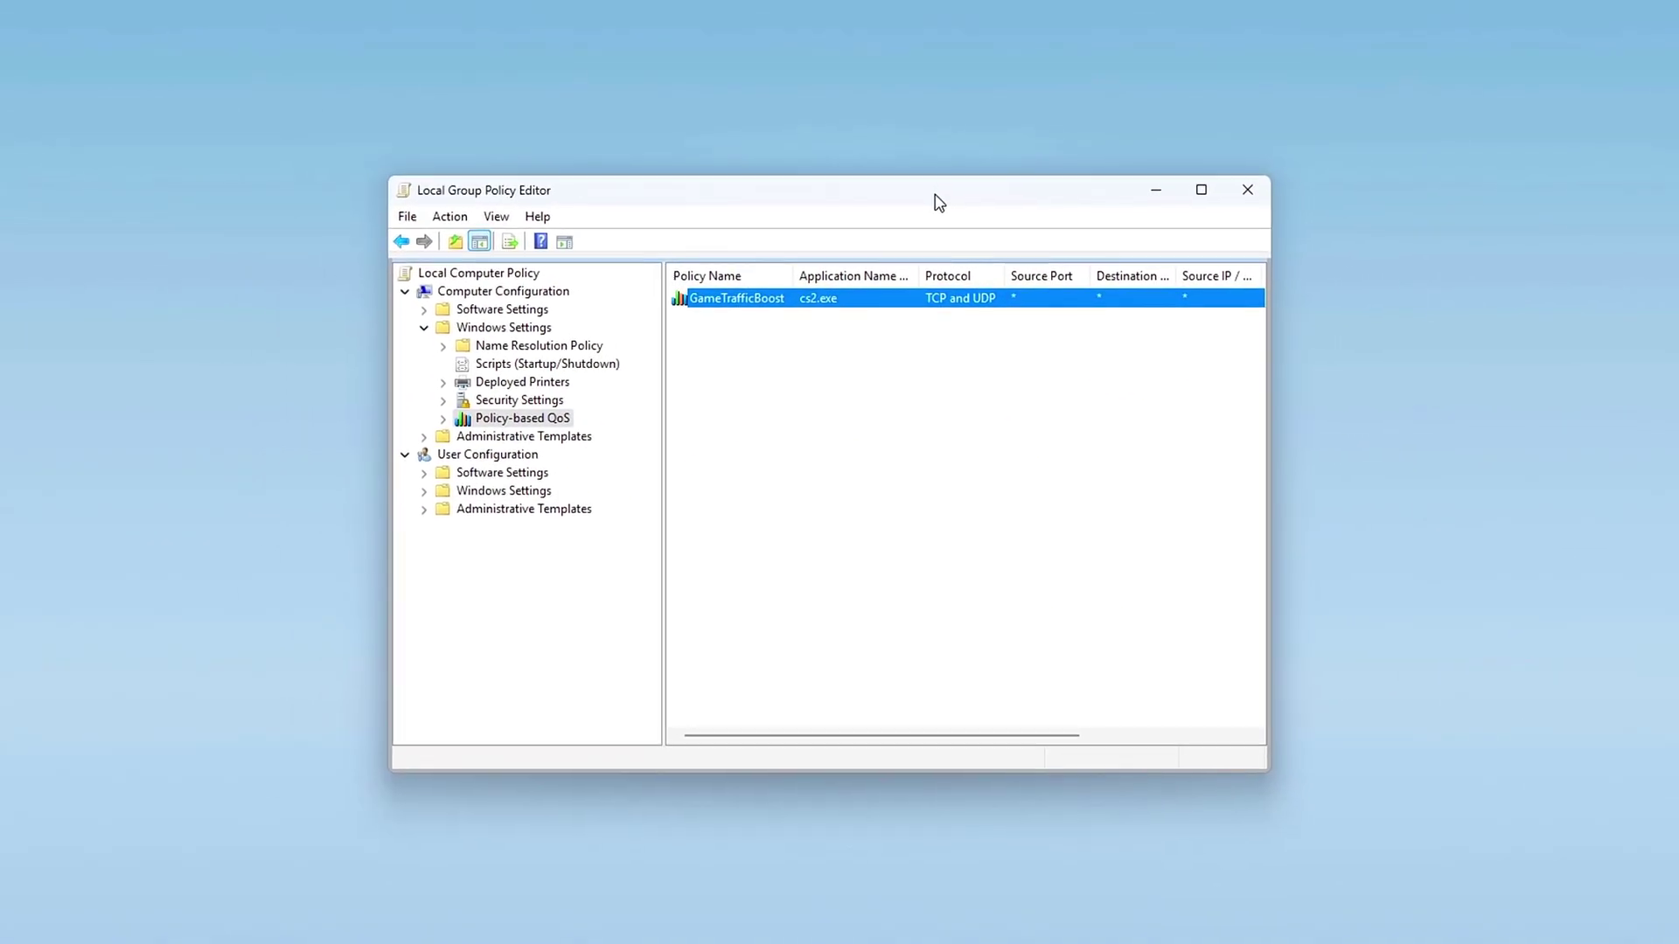
left_click(1193, 143)
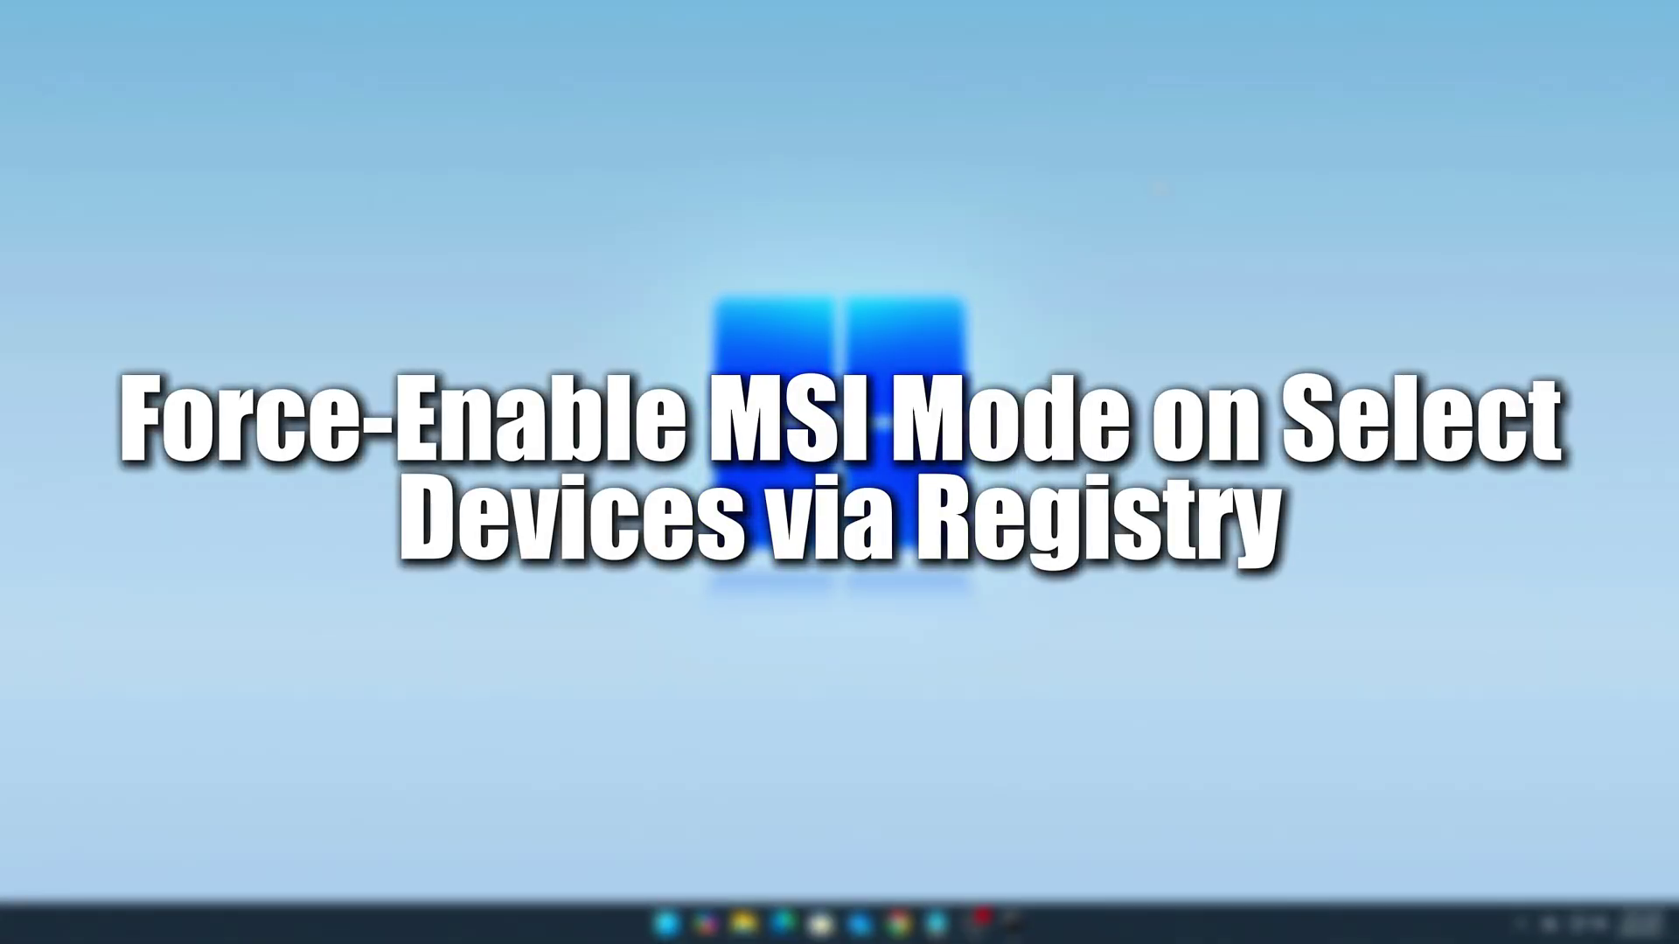
Step: Show the GTX 1050 Ti's Hardware Ids in its Device Manager properties Details tab
key("super+x")
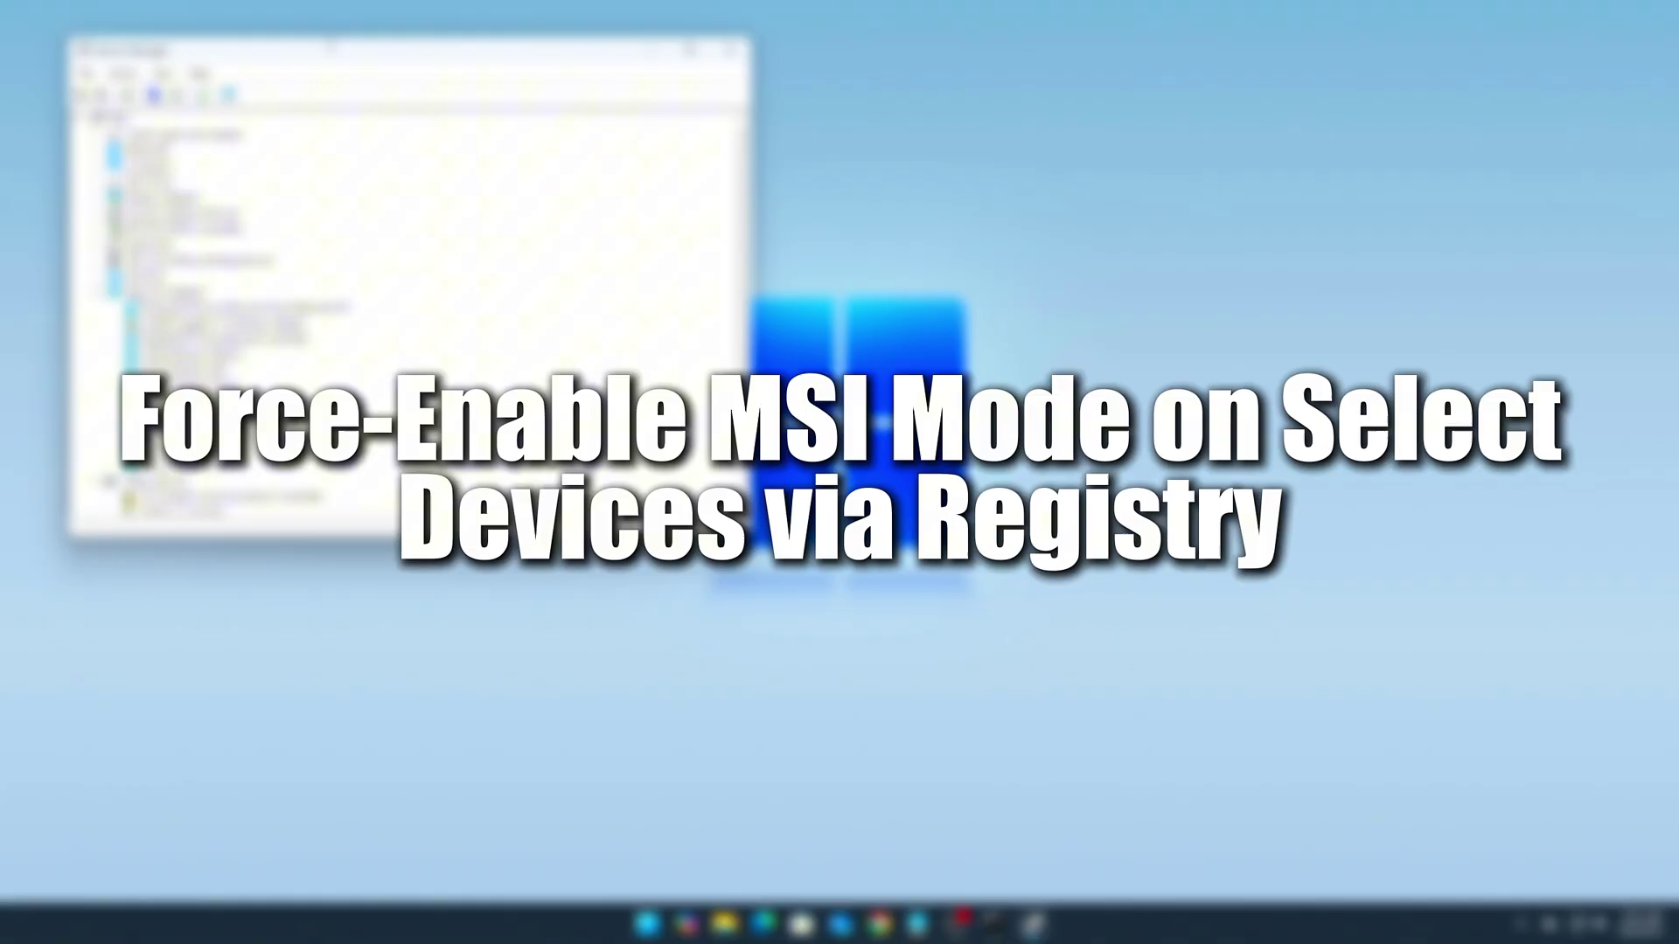
left_click_drag(354, 57, 711, 188)
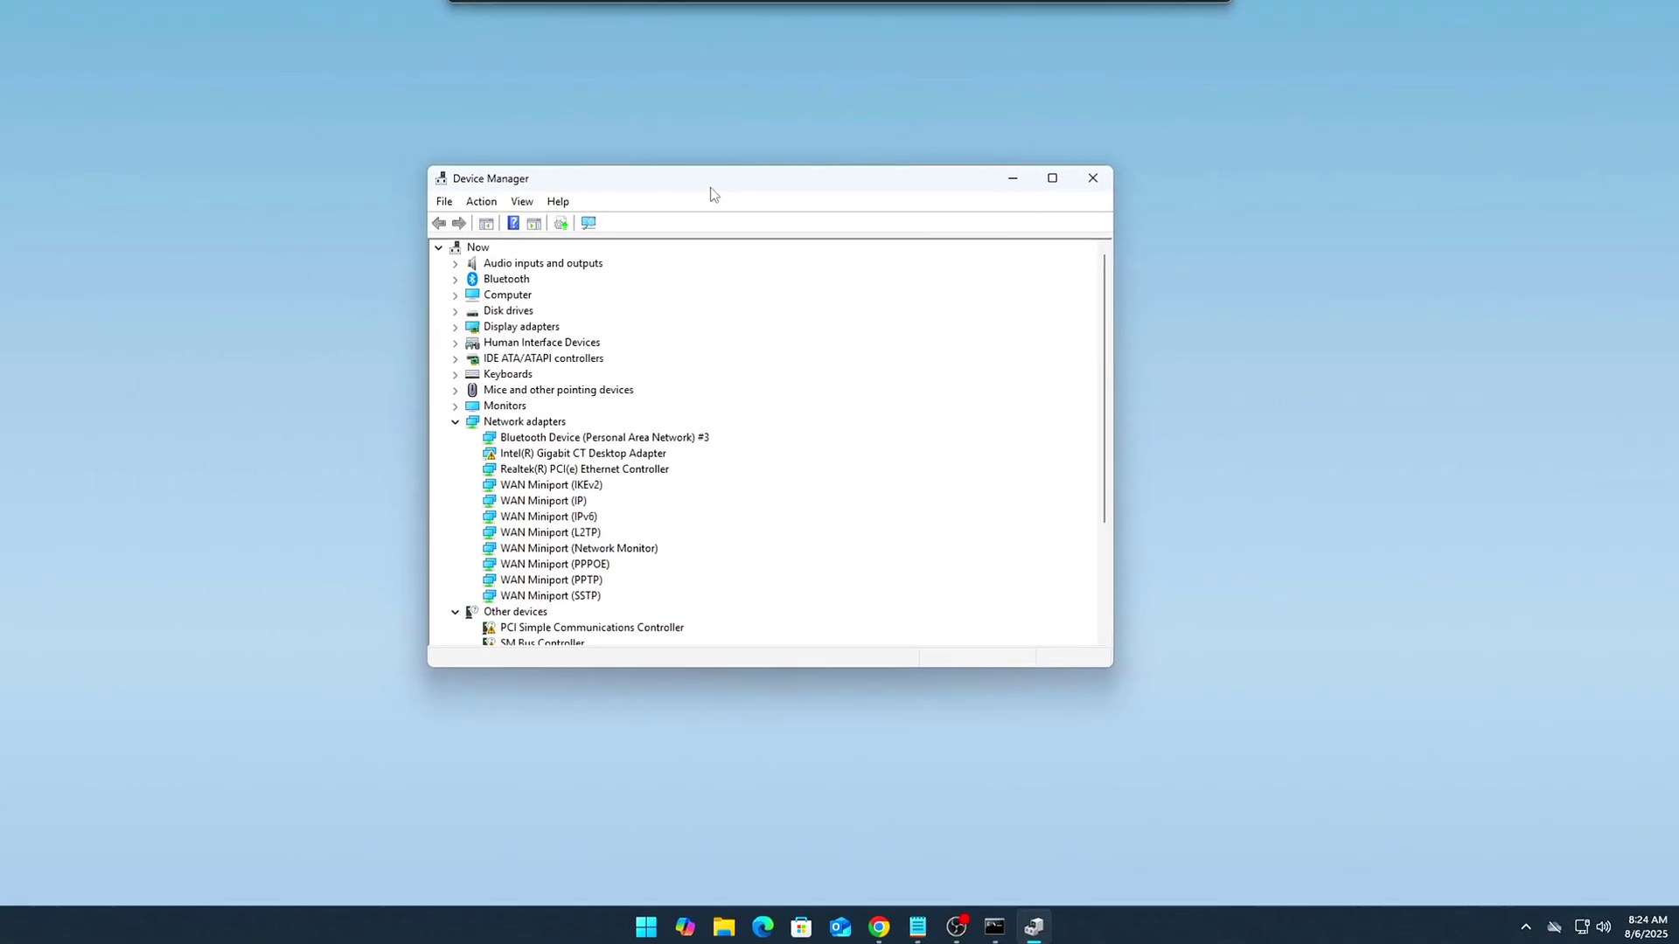
left_click(448, 422)
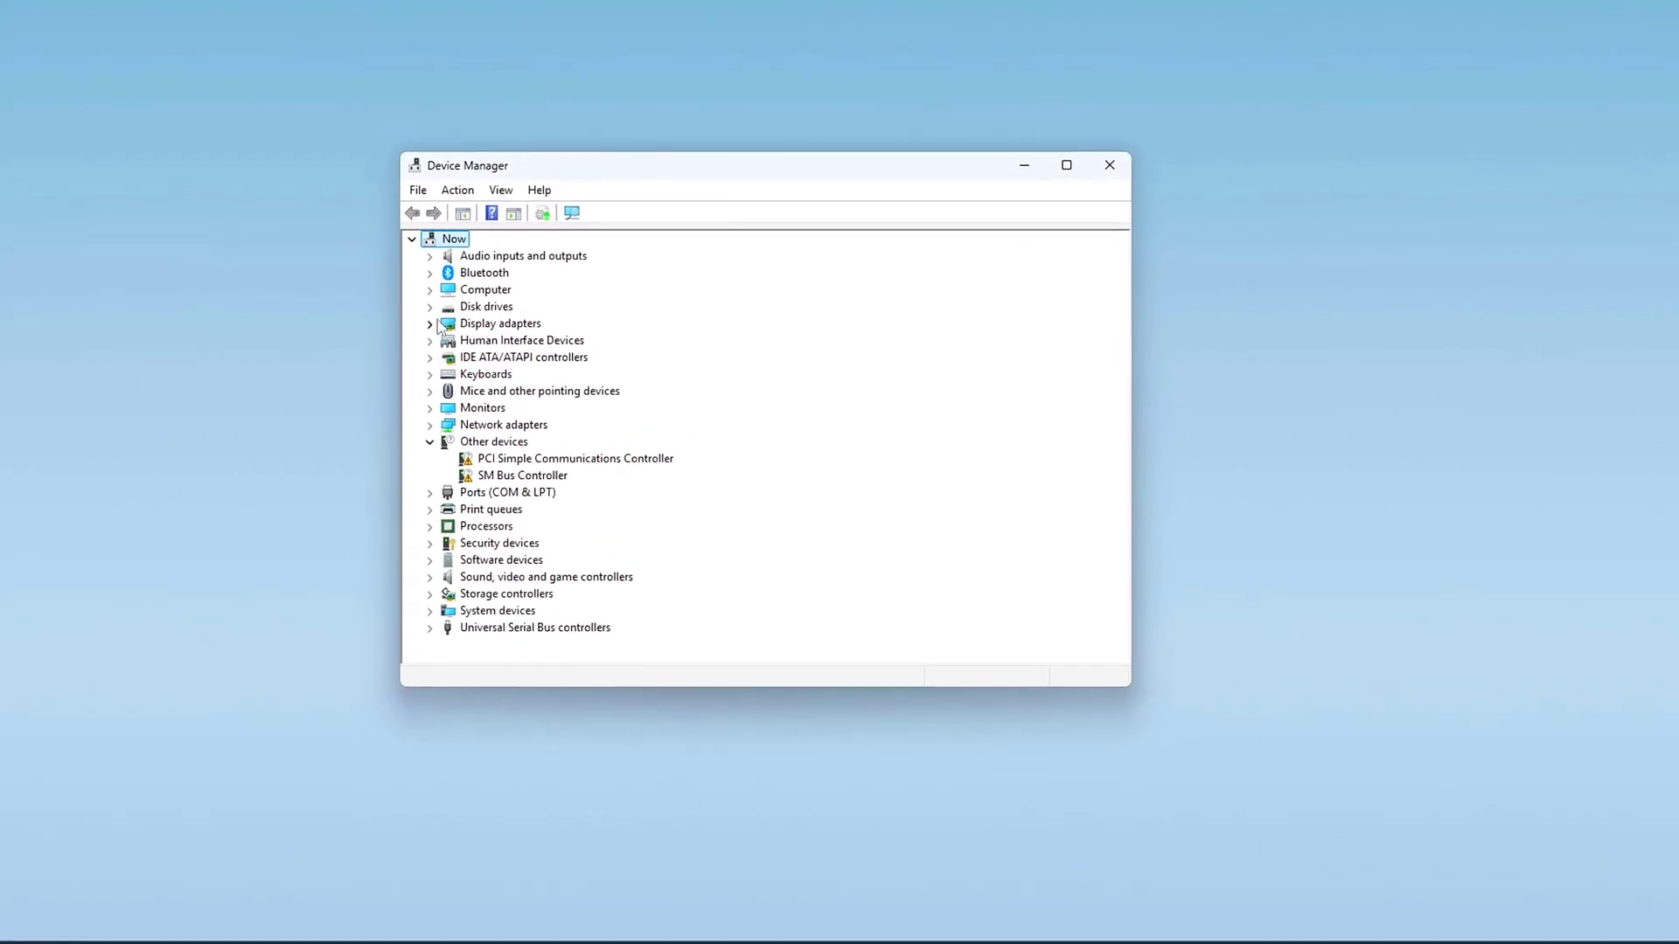
right_click(485, 340)
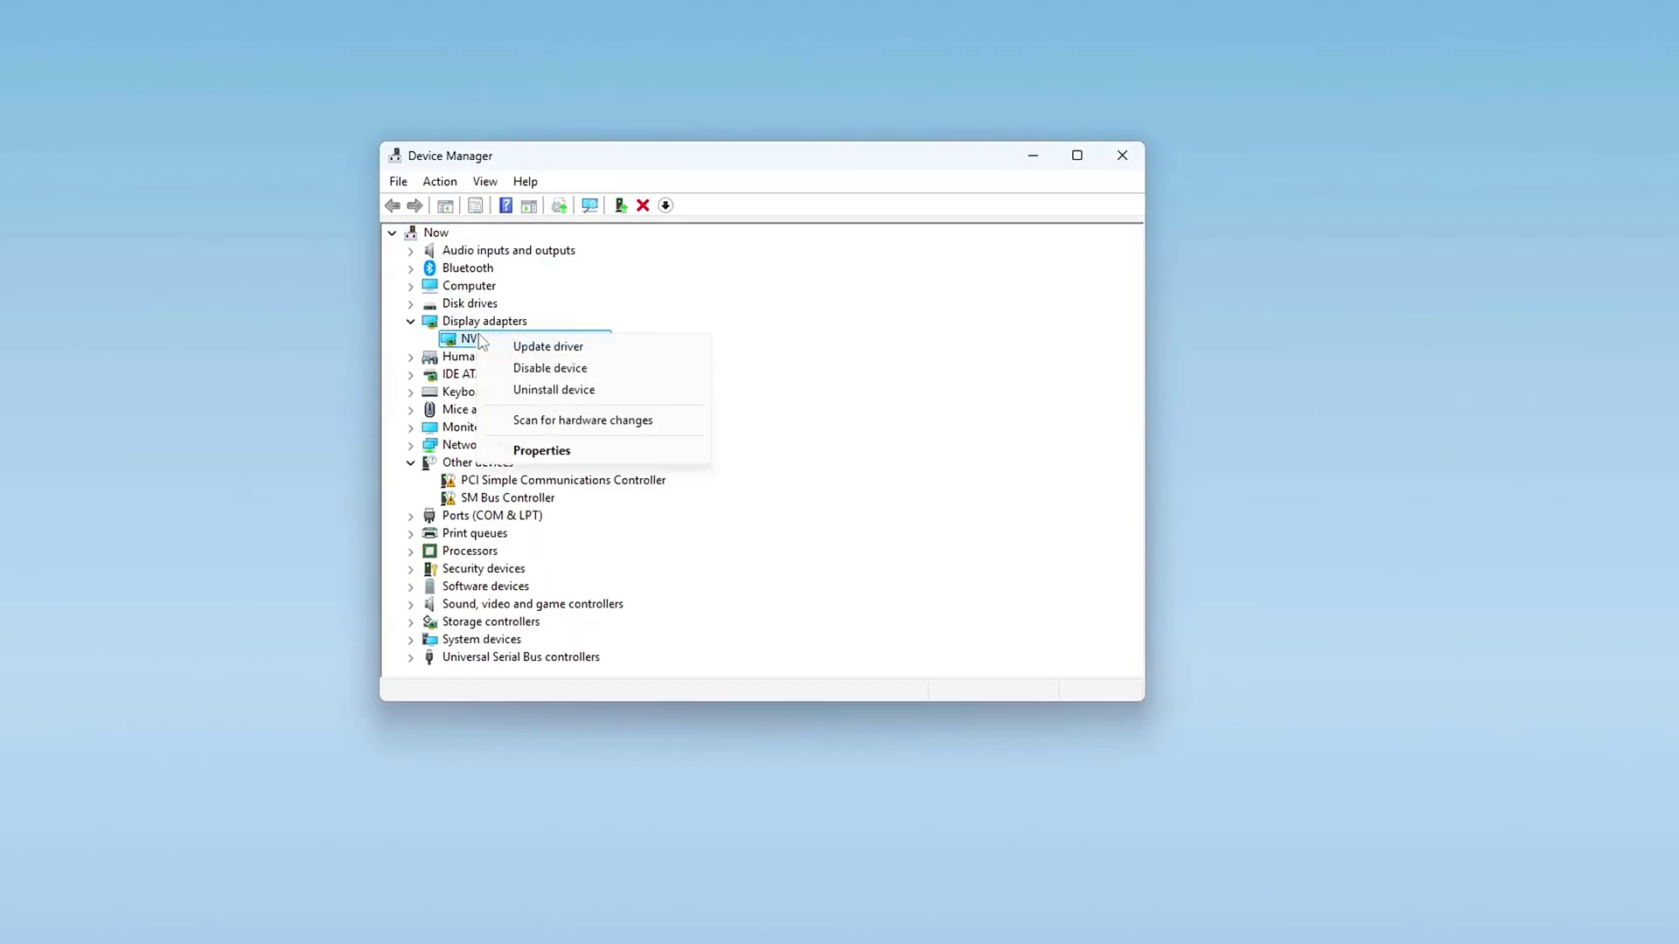
left_click(536, 453)
left_click(683, 244)
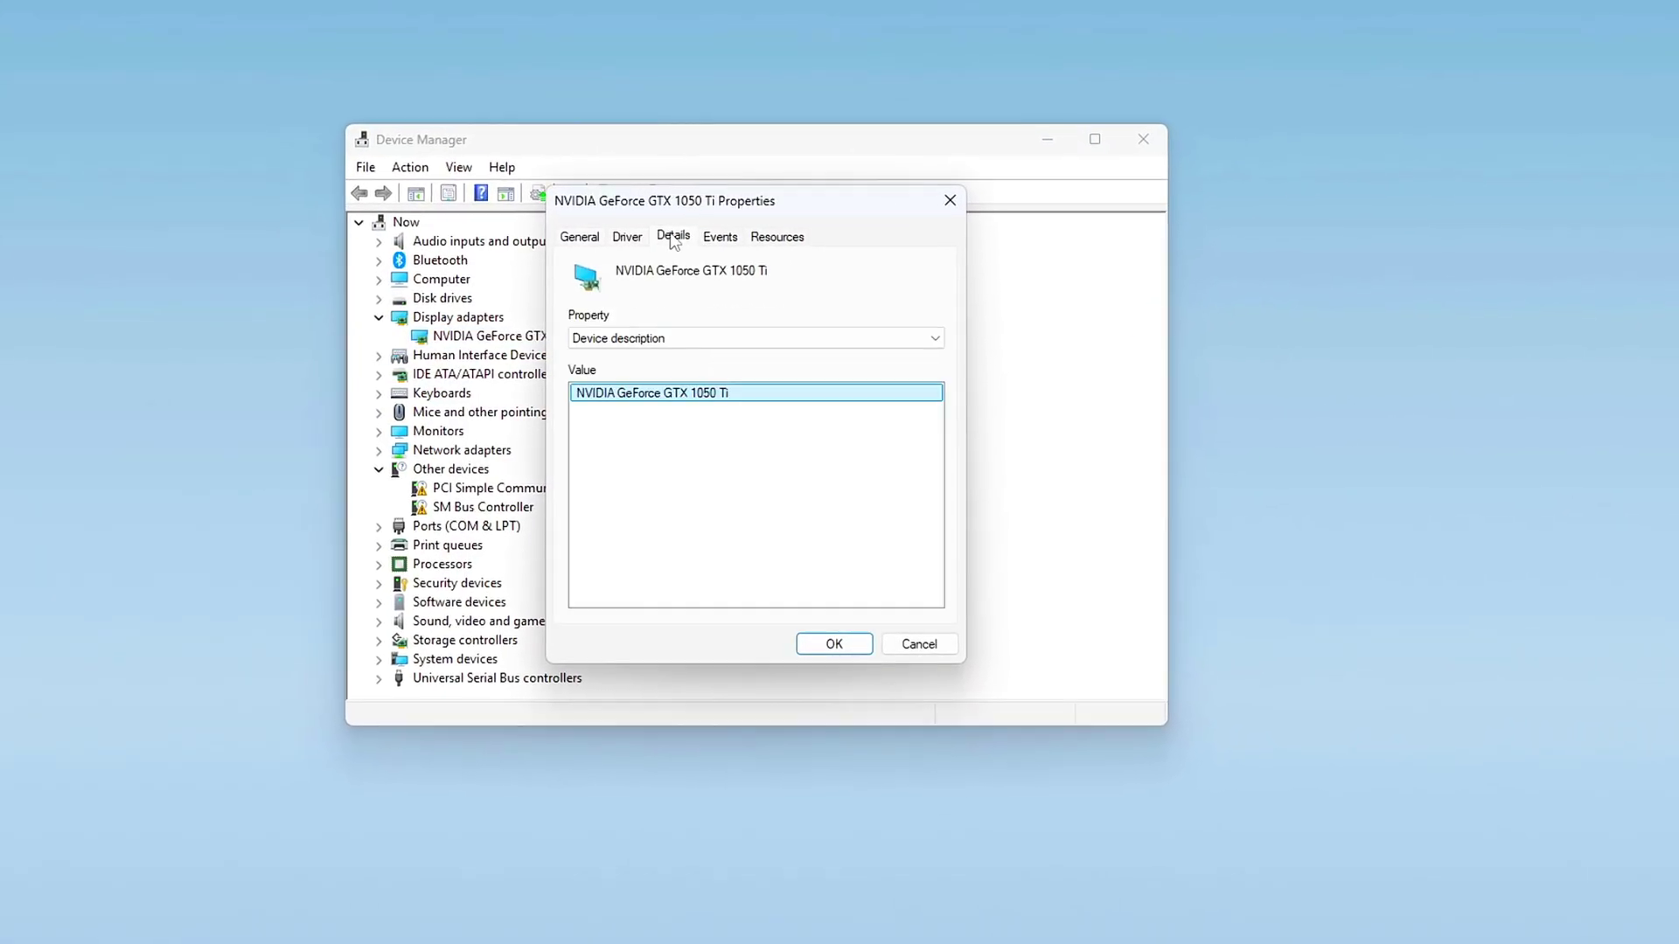
left_click(675, 339)
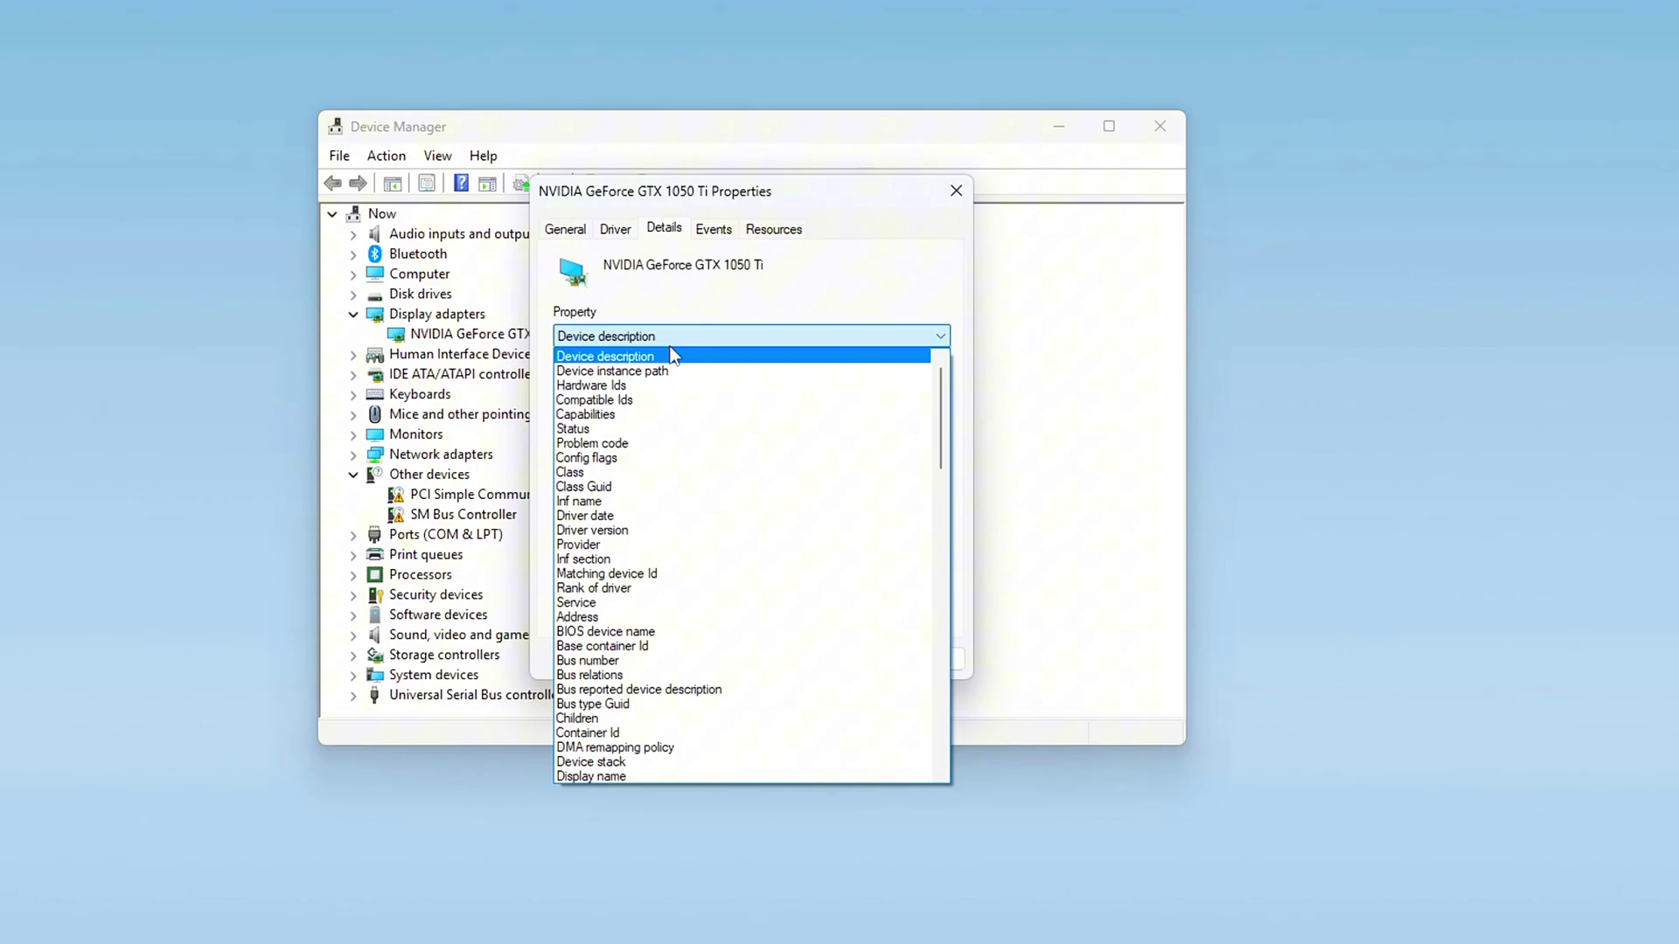
left_click(630, 386)
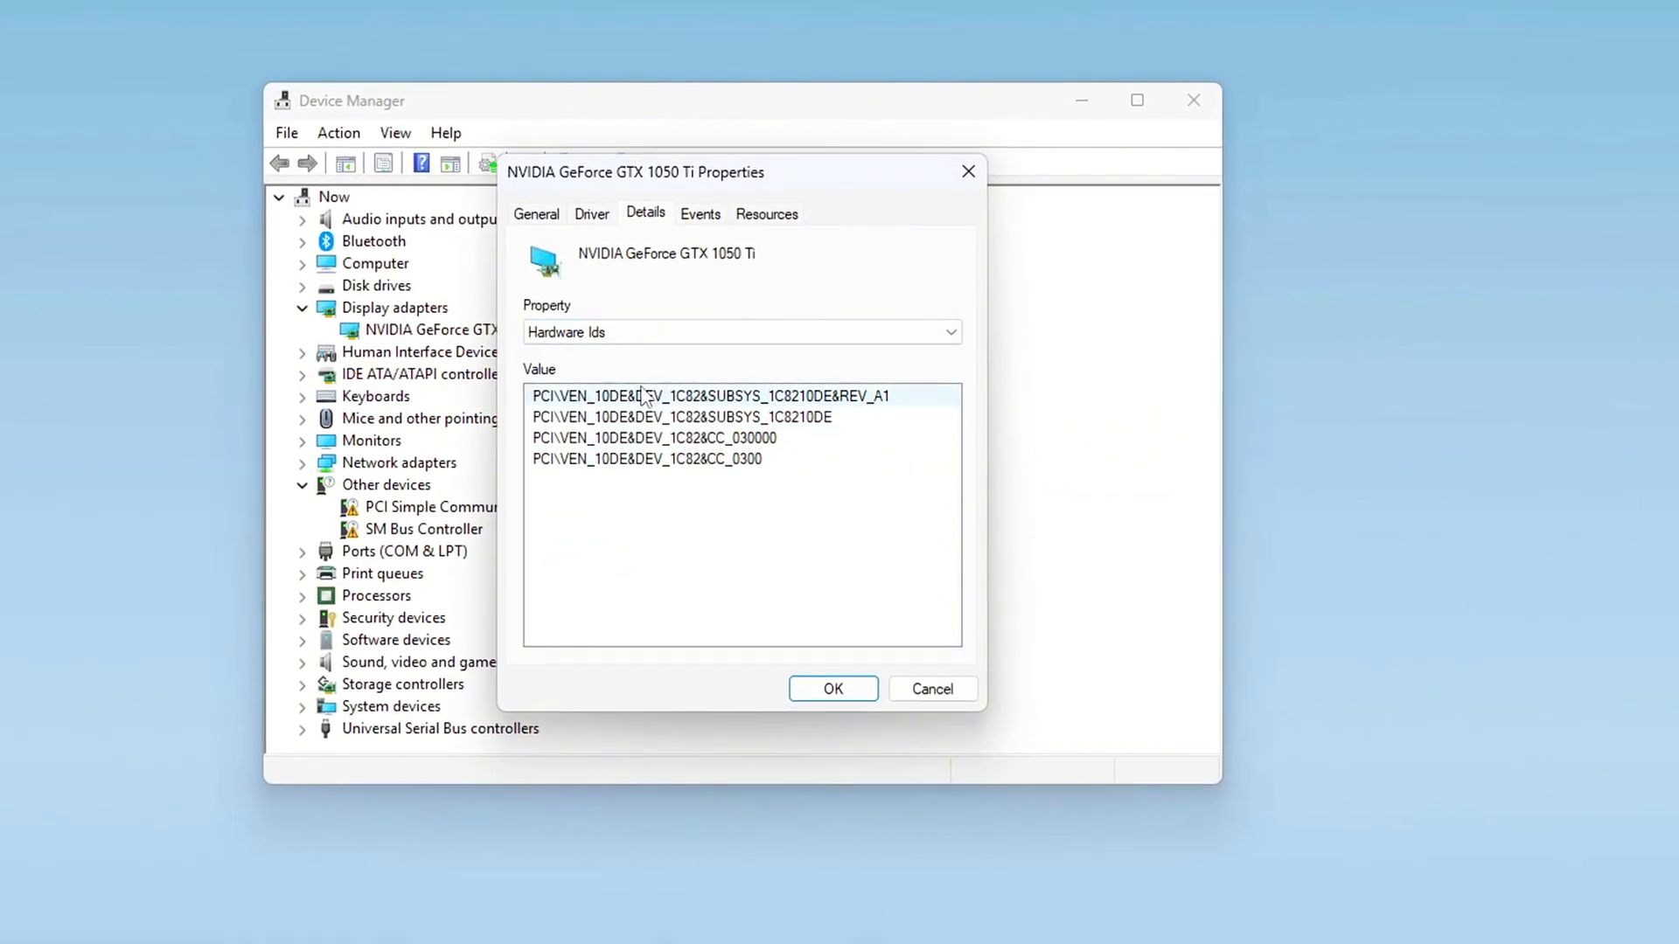
left_click(647, 438)
Step: Match the hardware ID to the VEN_10DE&DEV_1C82 key under Enum\PCI in Registry Editor
left_click_drag(691, 171, 1130, 168)
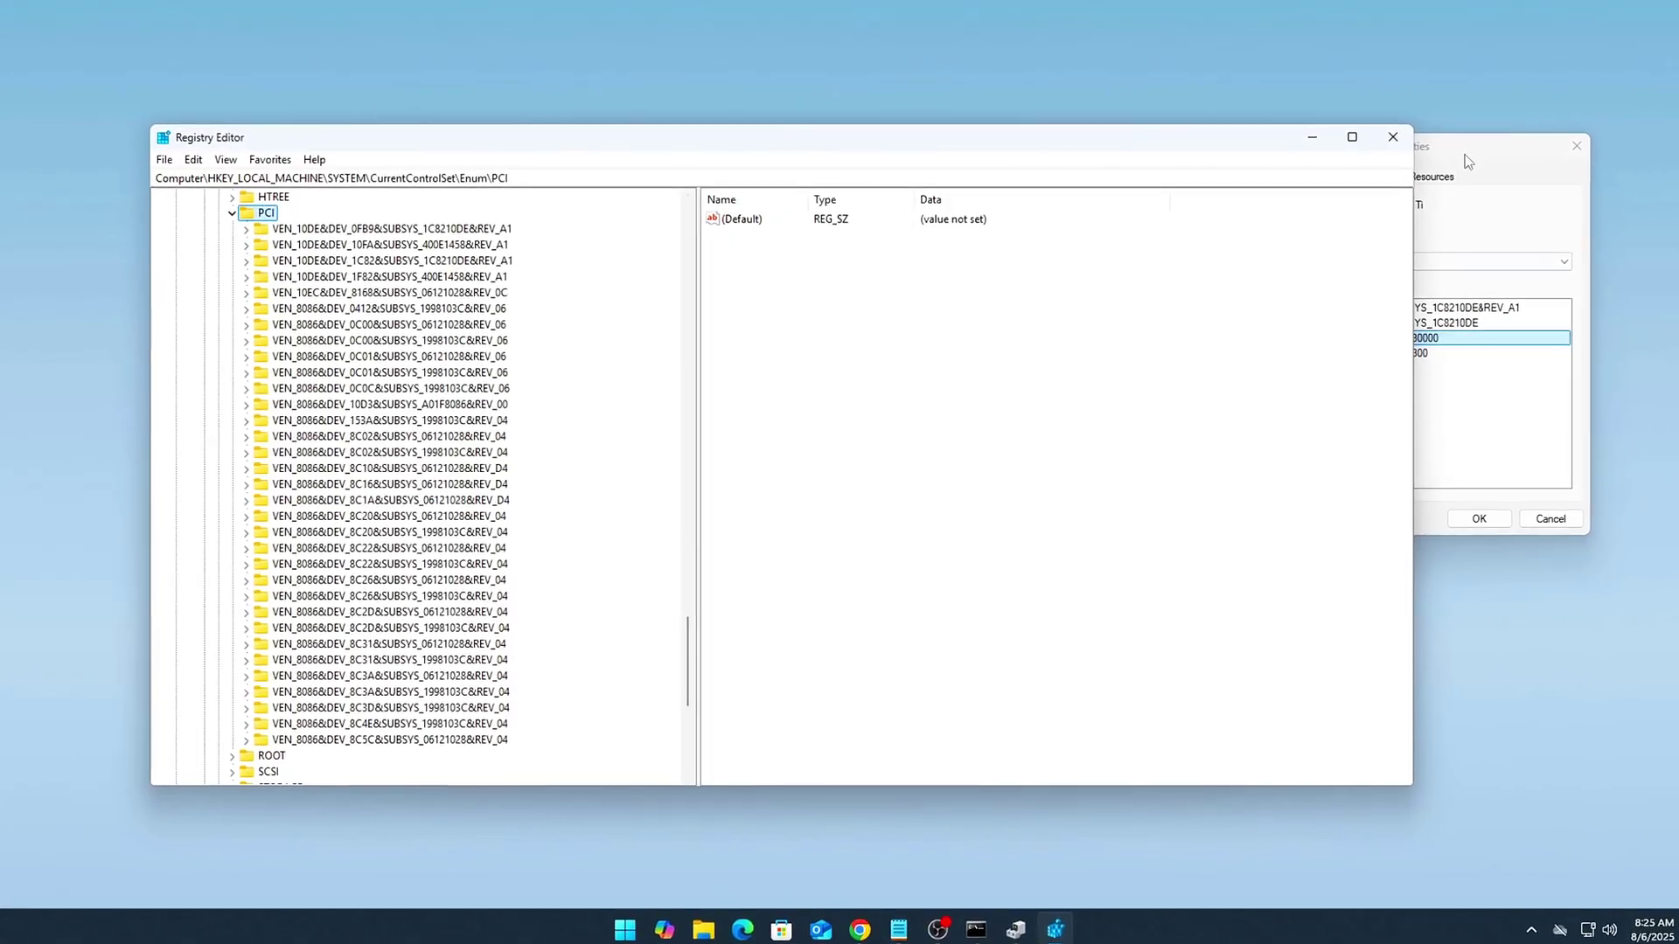
left_click_drag(1467, 161, 1347, 206)
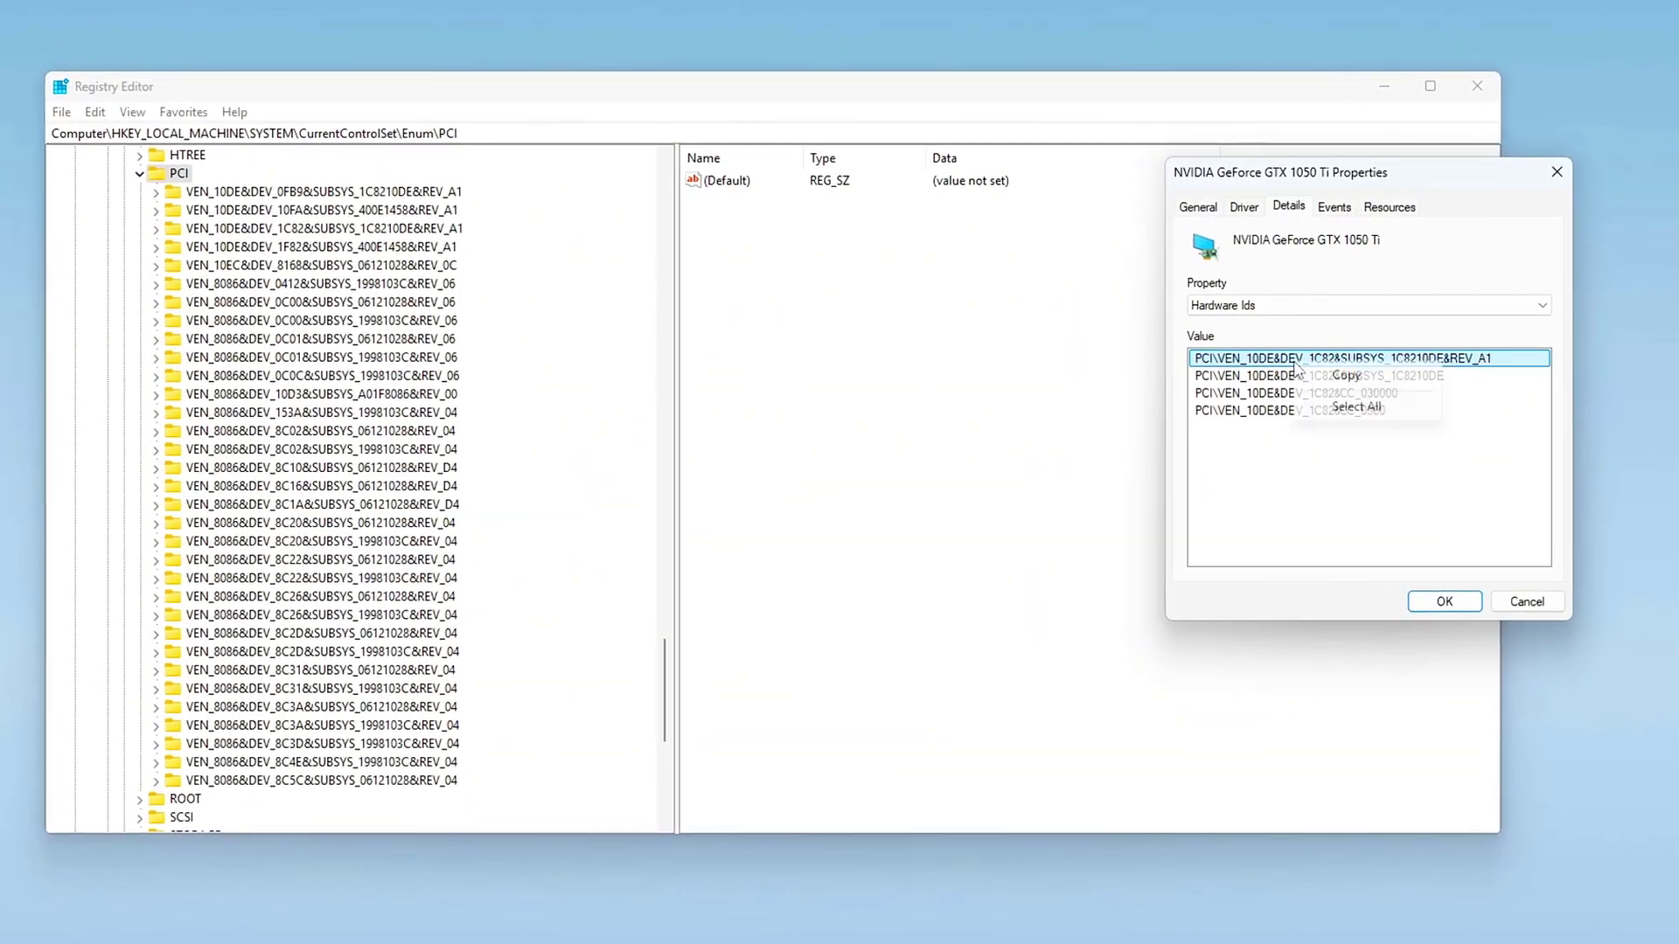
left_click(584, 362)
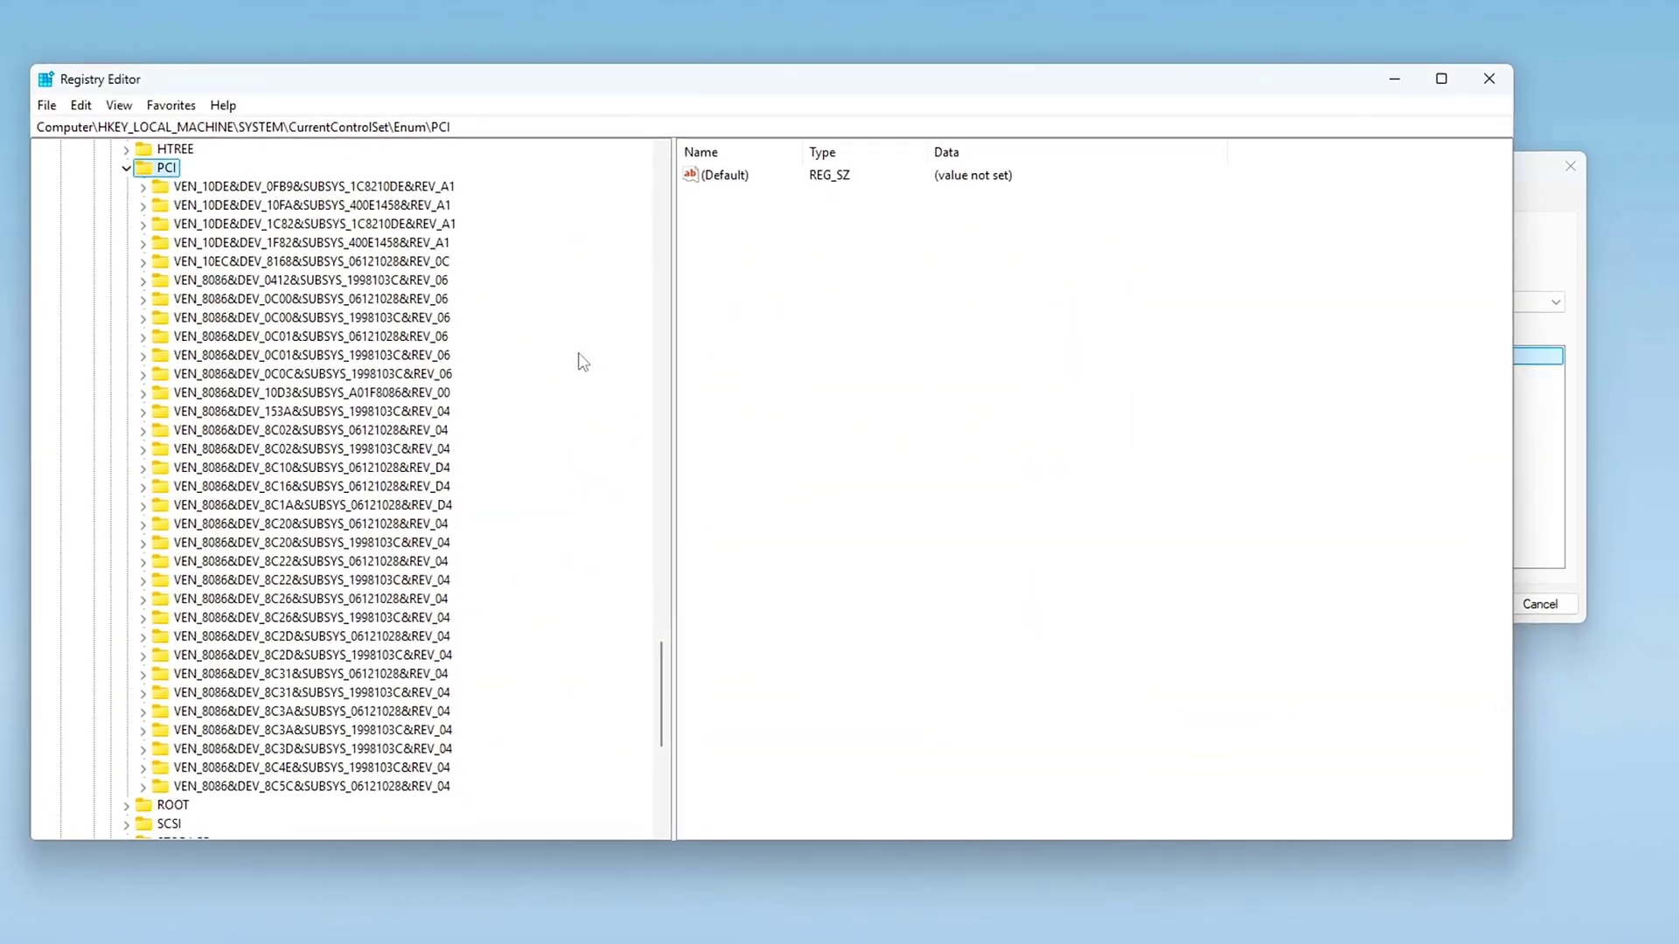
left_click(427, 206)
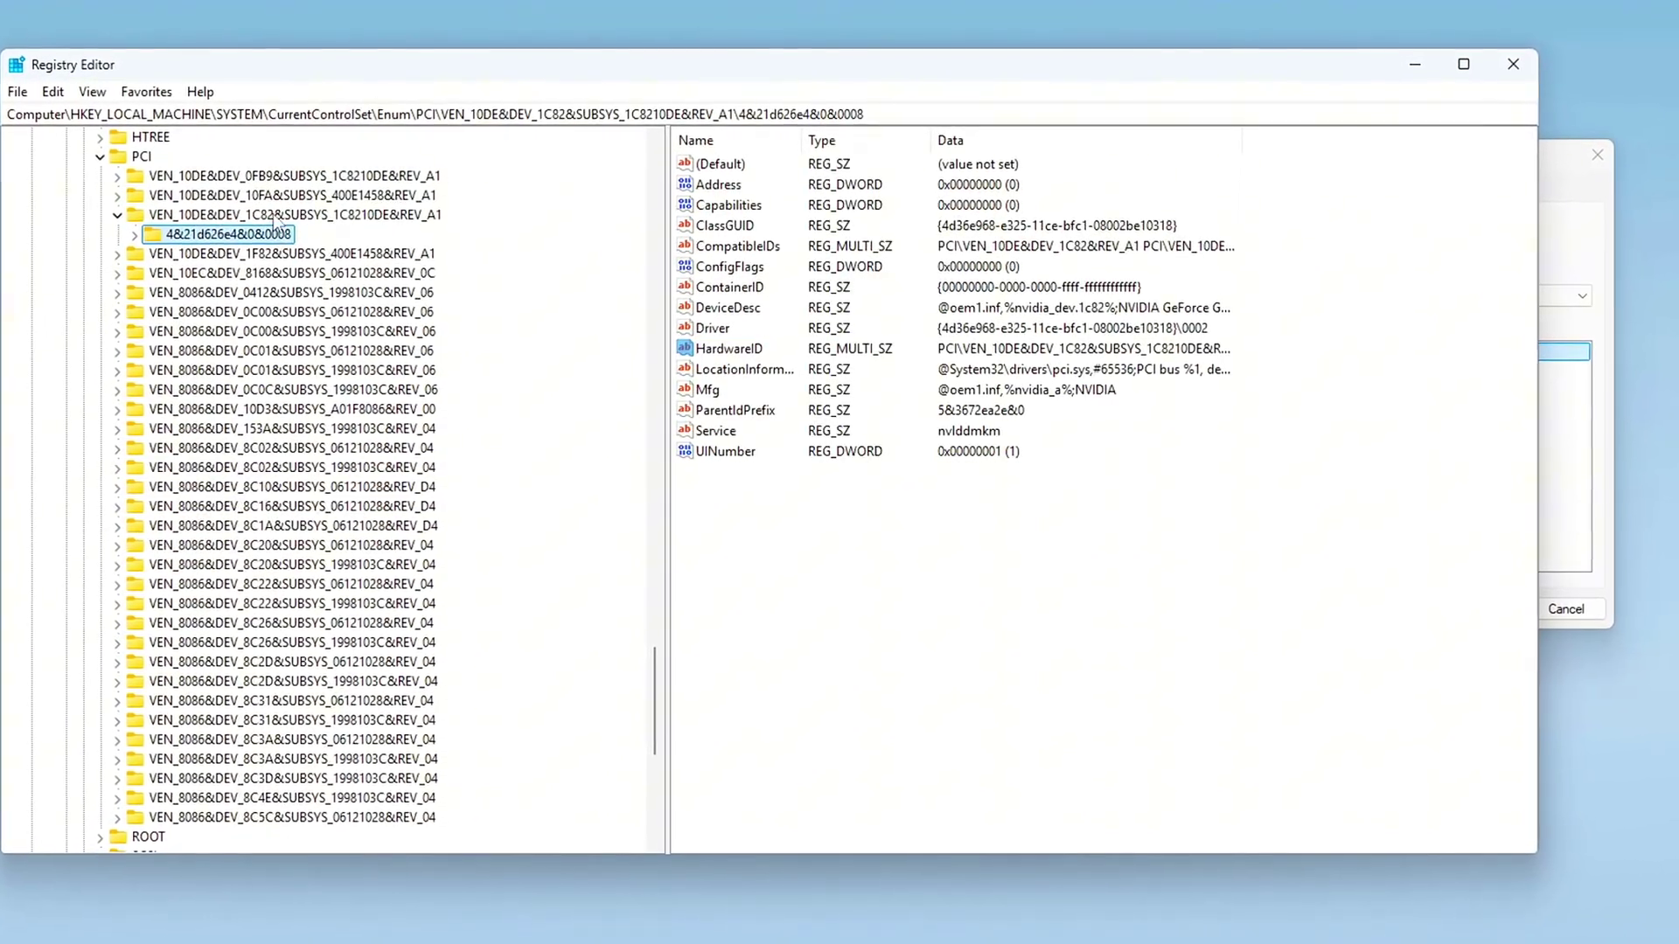
left_click(300, 215)
left_click(1548, 405)
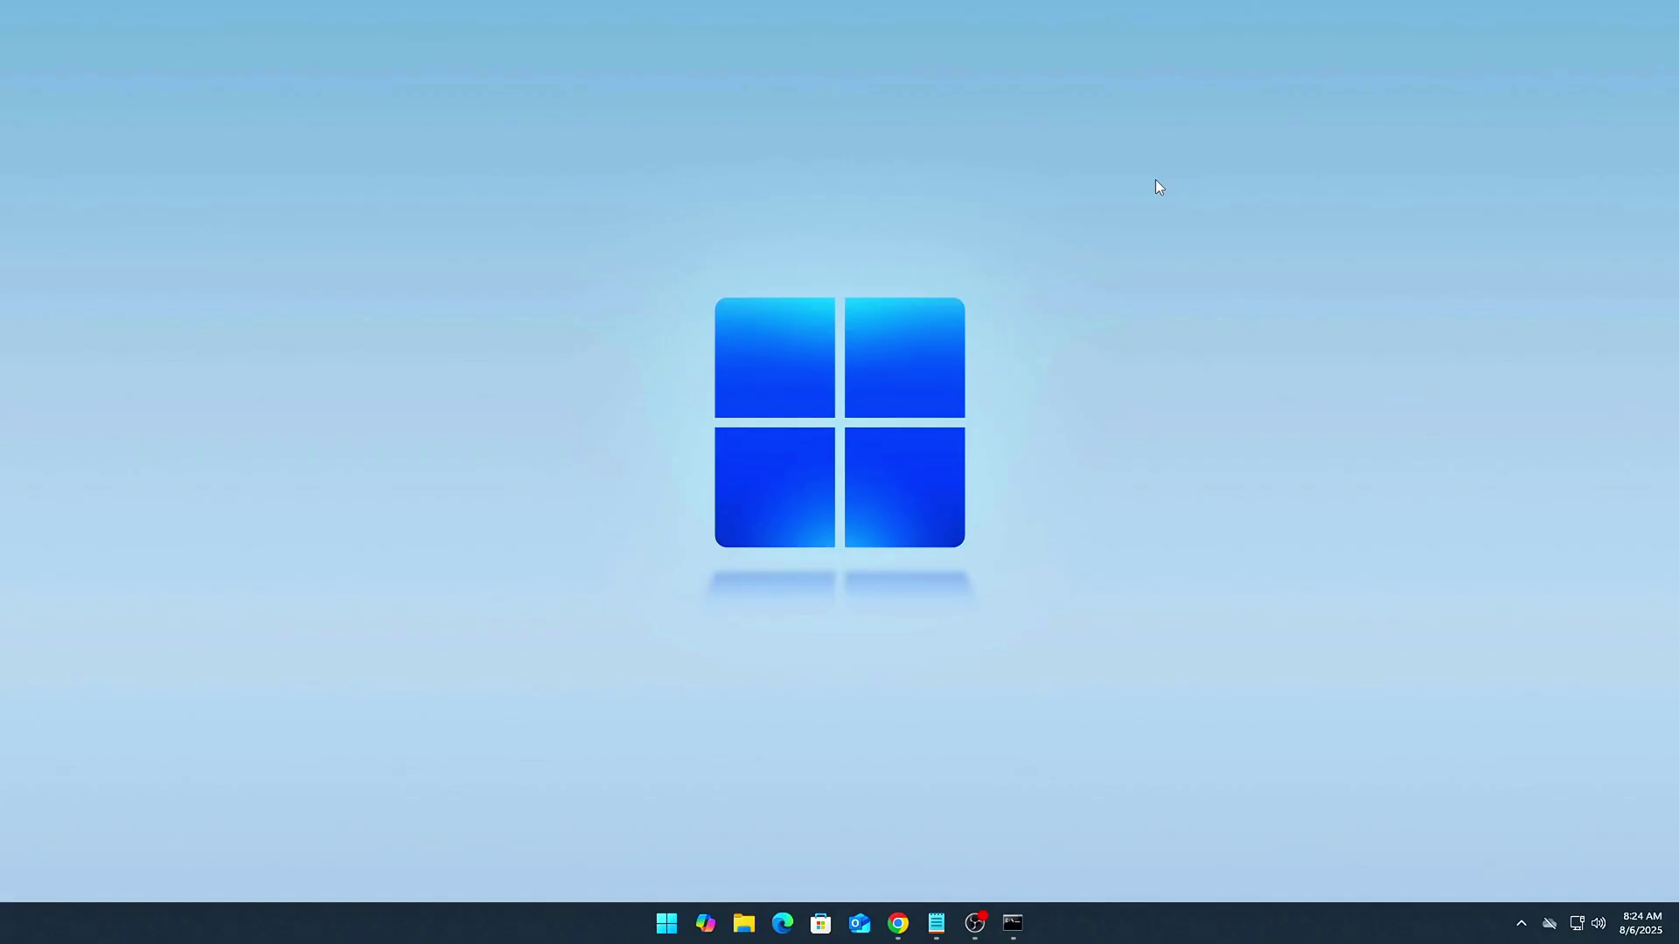
Step: Open Device Manager and the NVIDIA GeForce GTX 1050 Ti's properties
key("super+x")
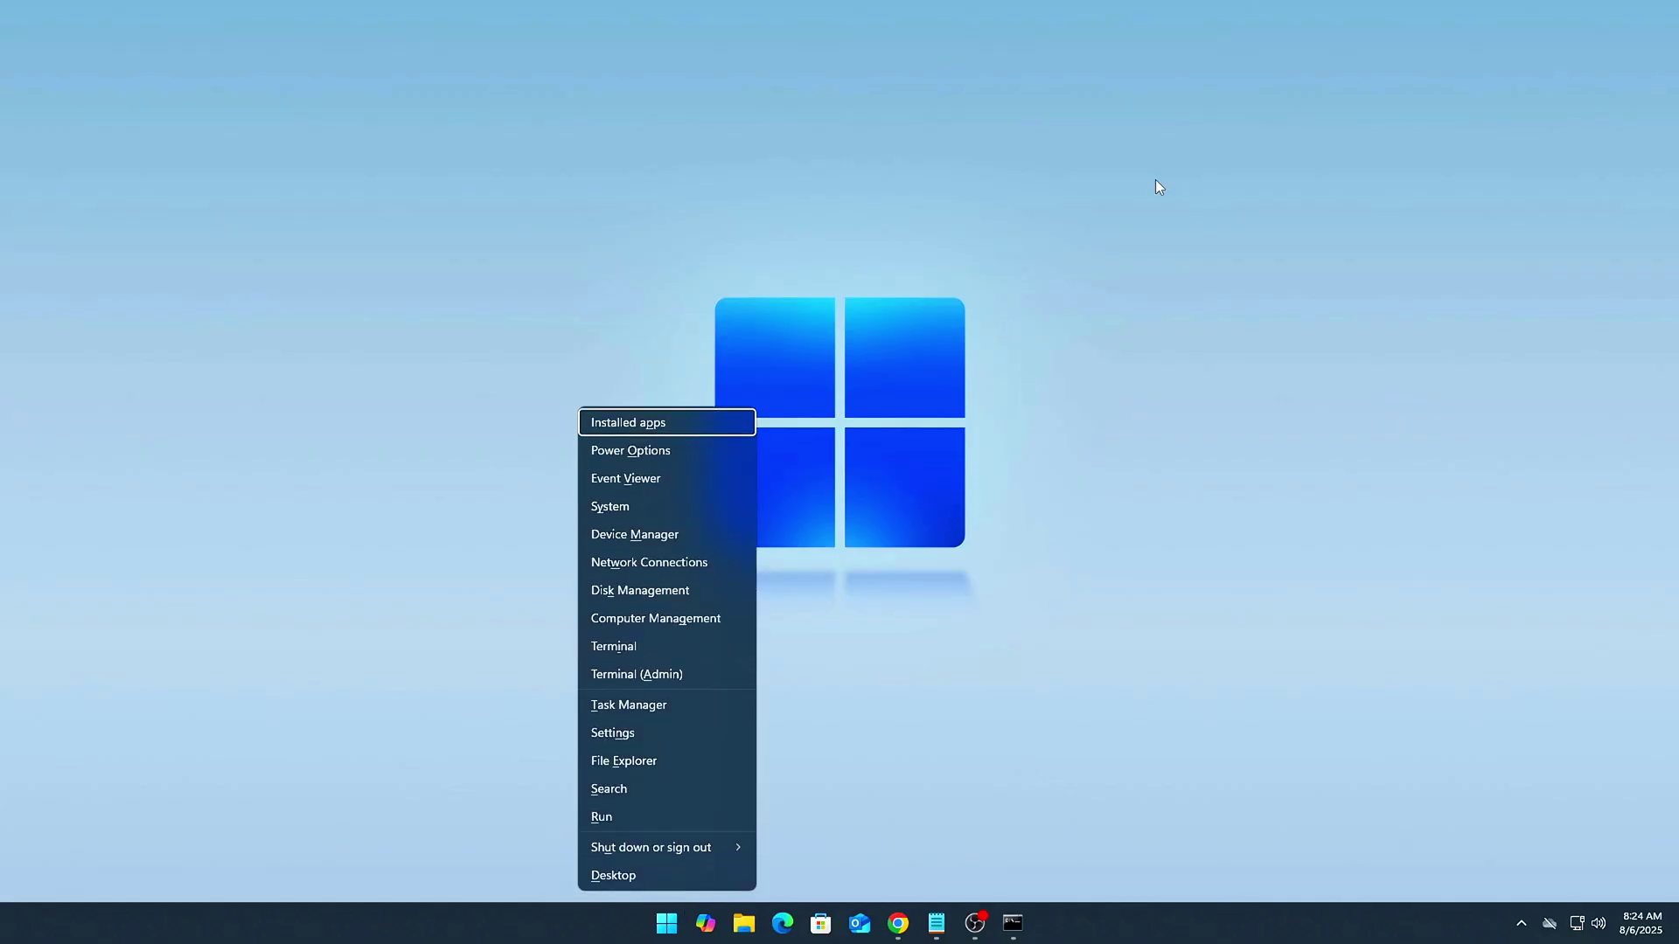
left_click(649, 533)
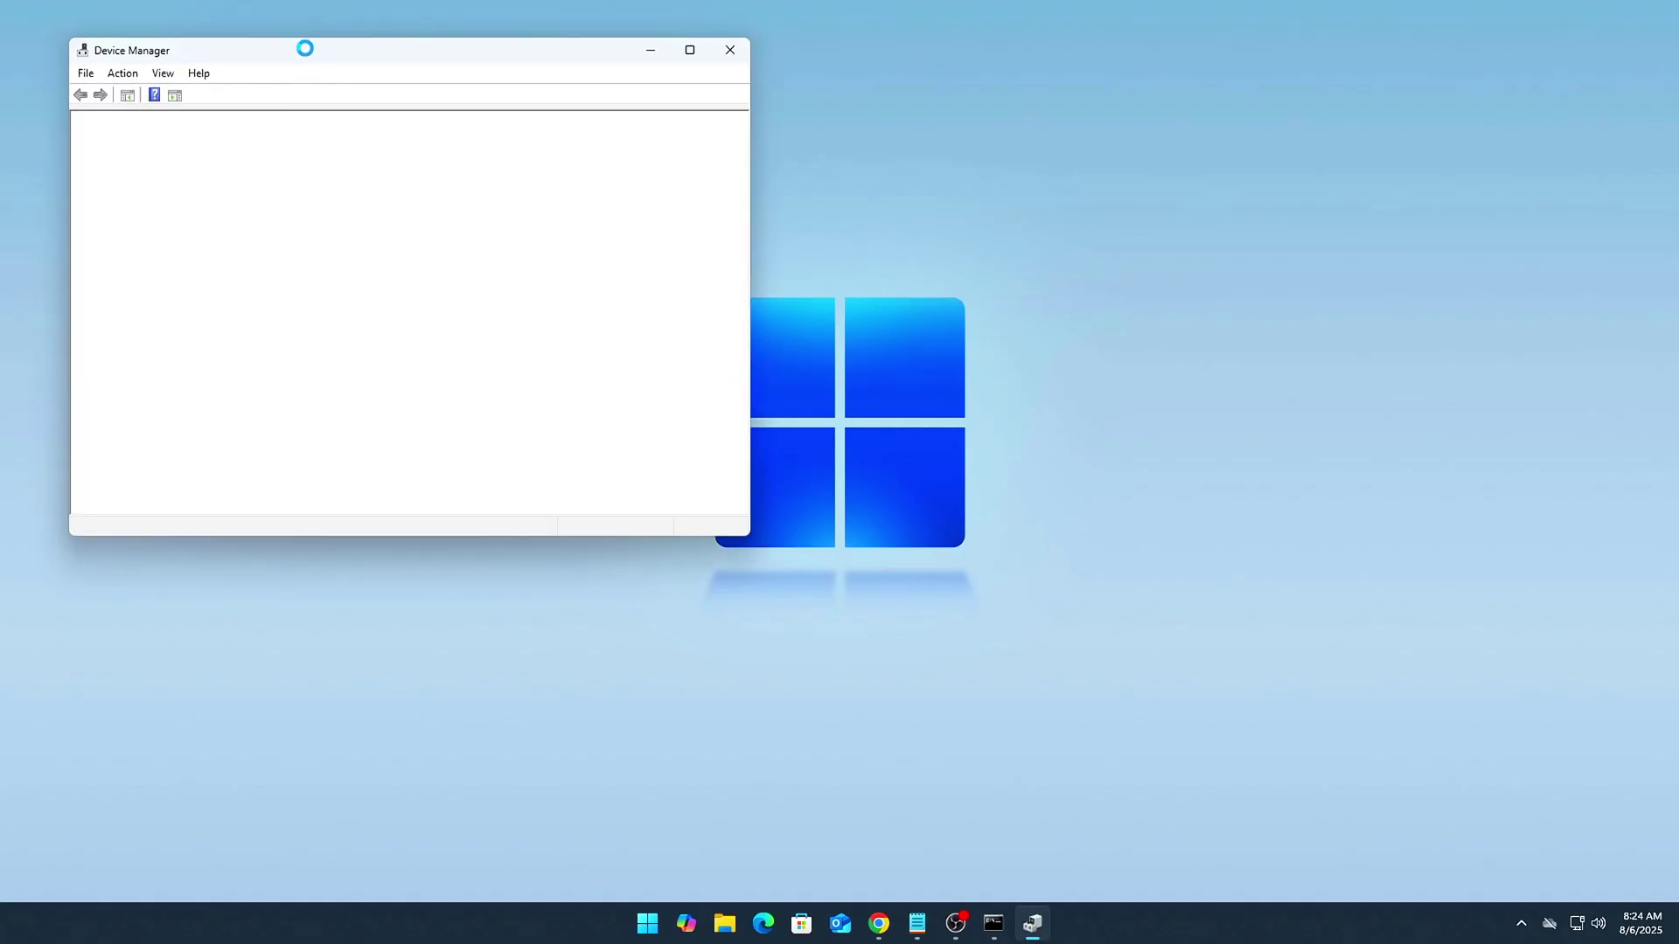
left_click_drag(357, 58, 716, 176)
left_click(452, 422)
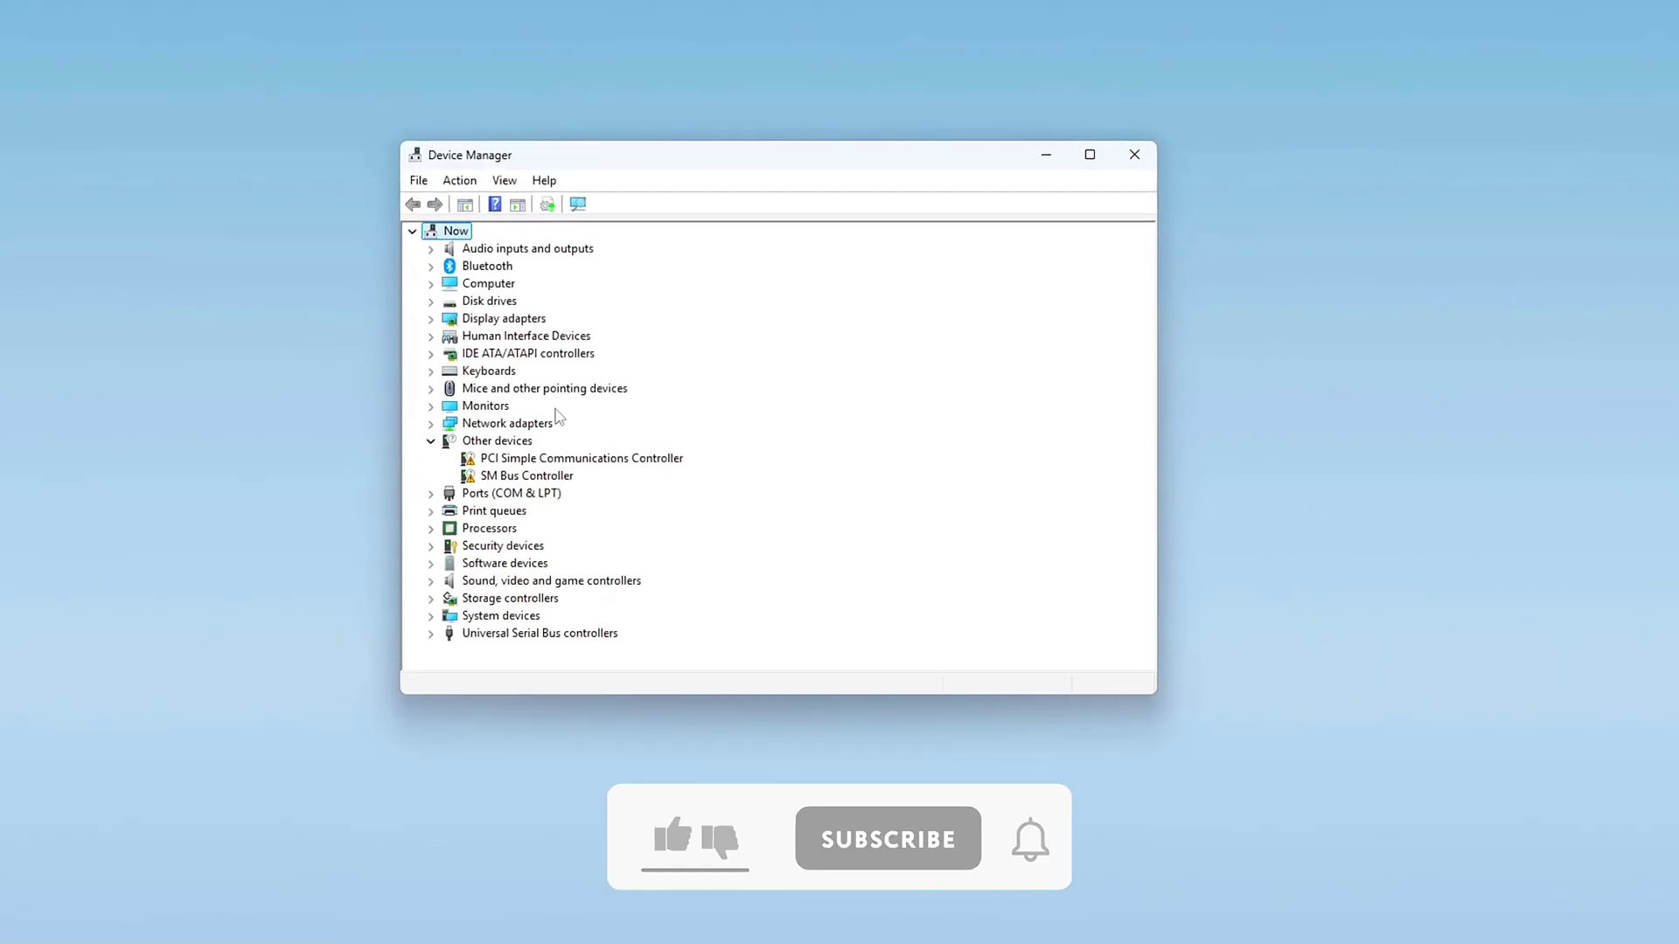
left_click(409, 313)
right_click(494, 330)
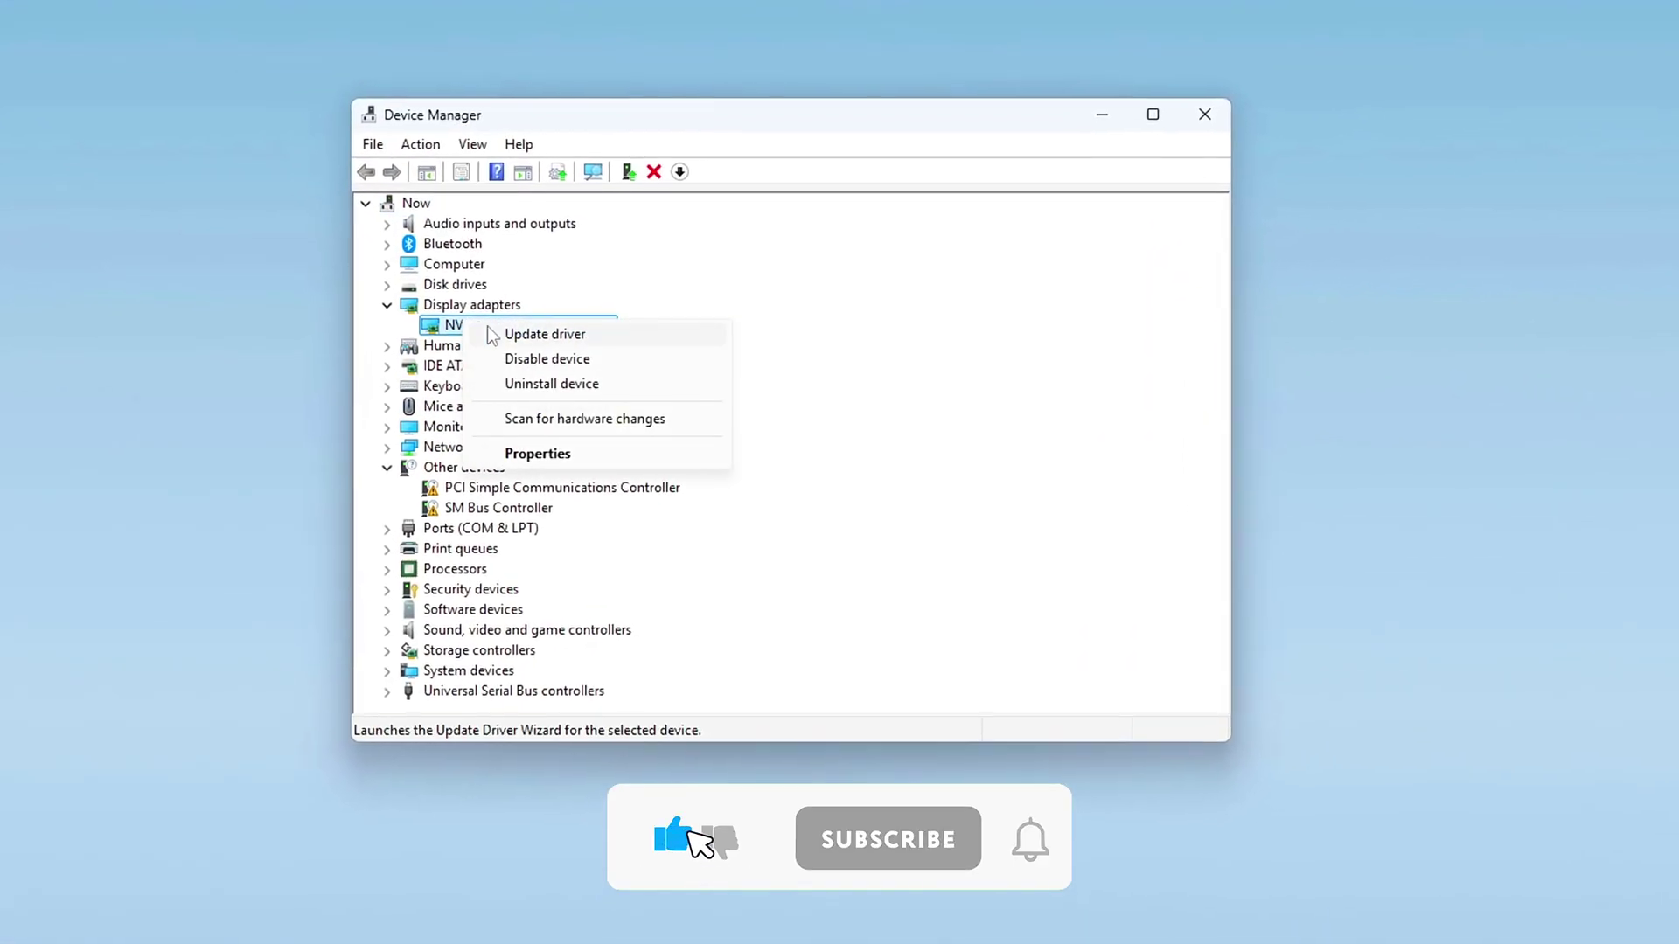
left_click(547, 450)
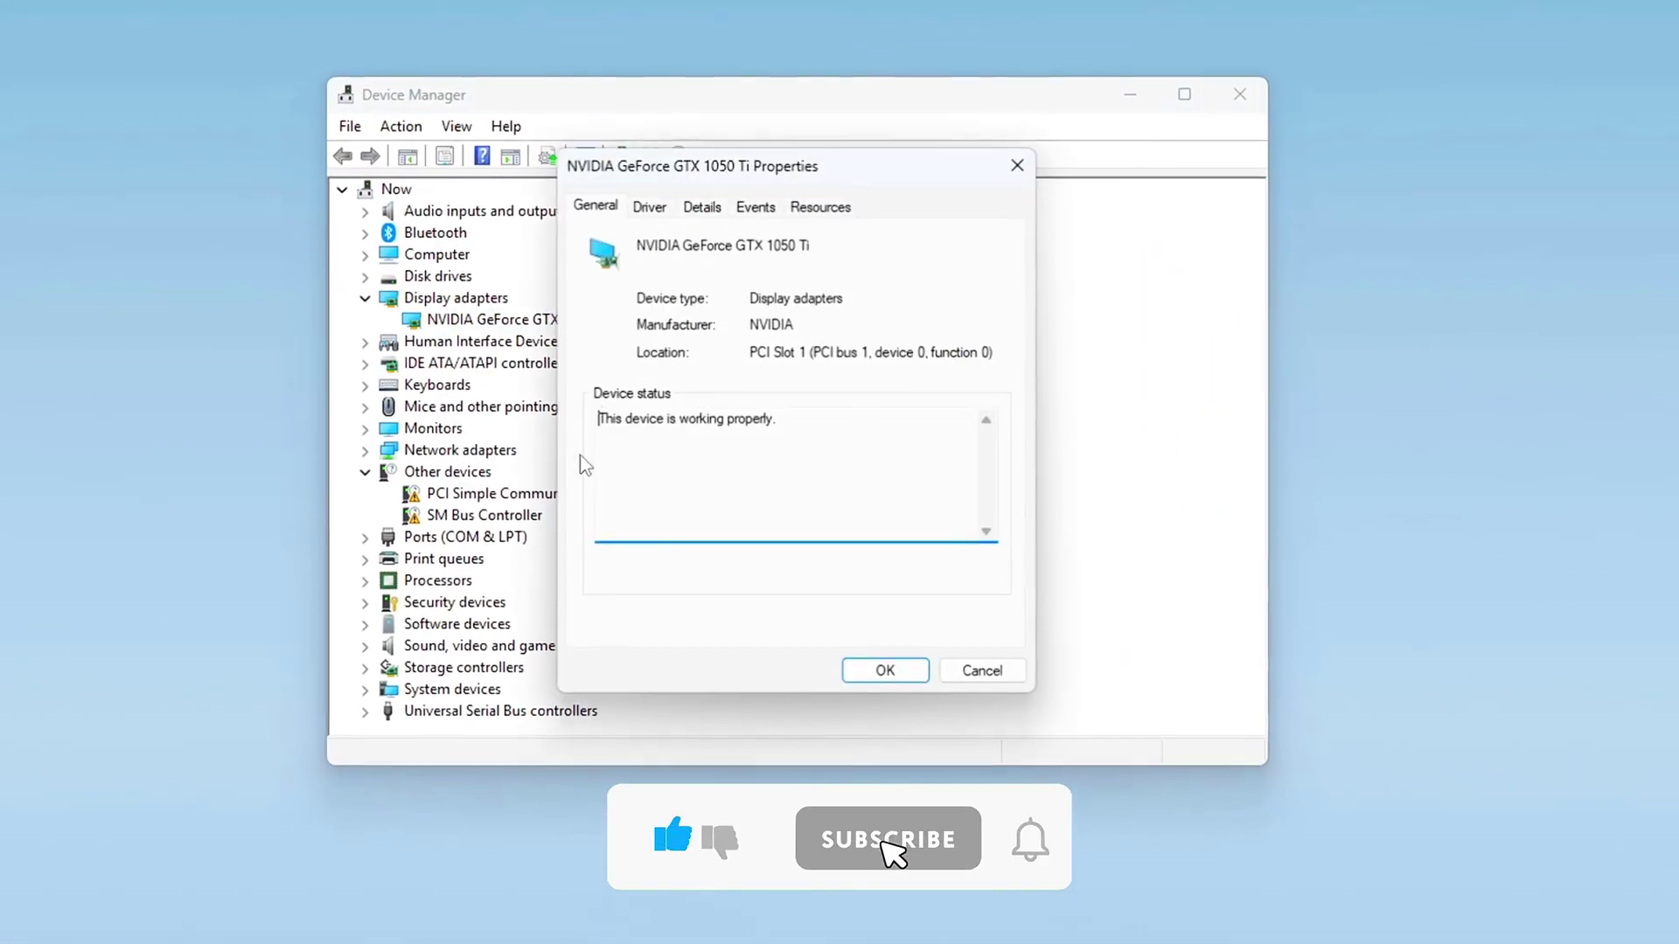
Step: Display the card's four Hardware Ids, move the dialog right, and minimize Device Manager
left_click(702, 208)
left_click(716, 321)
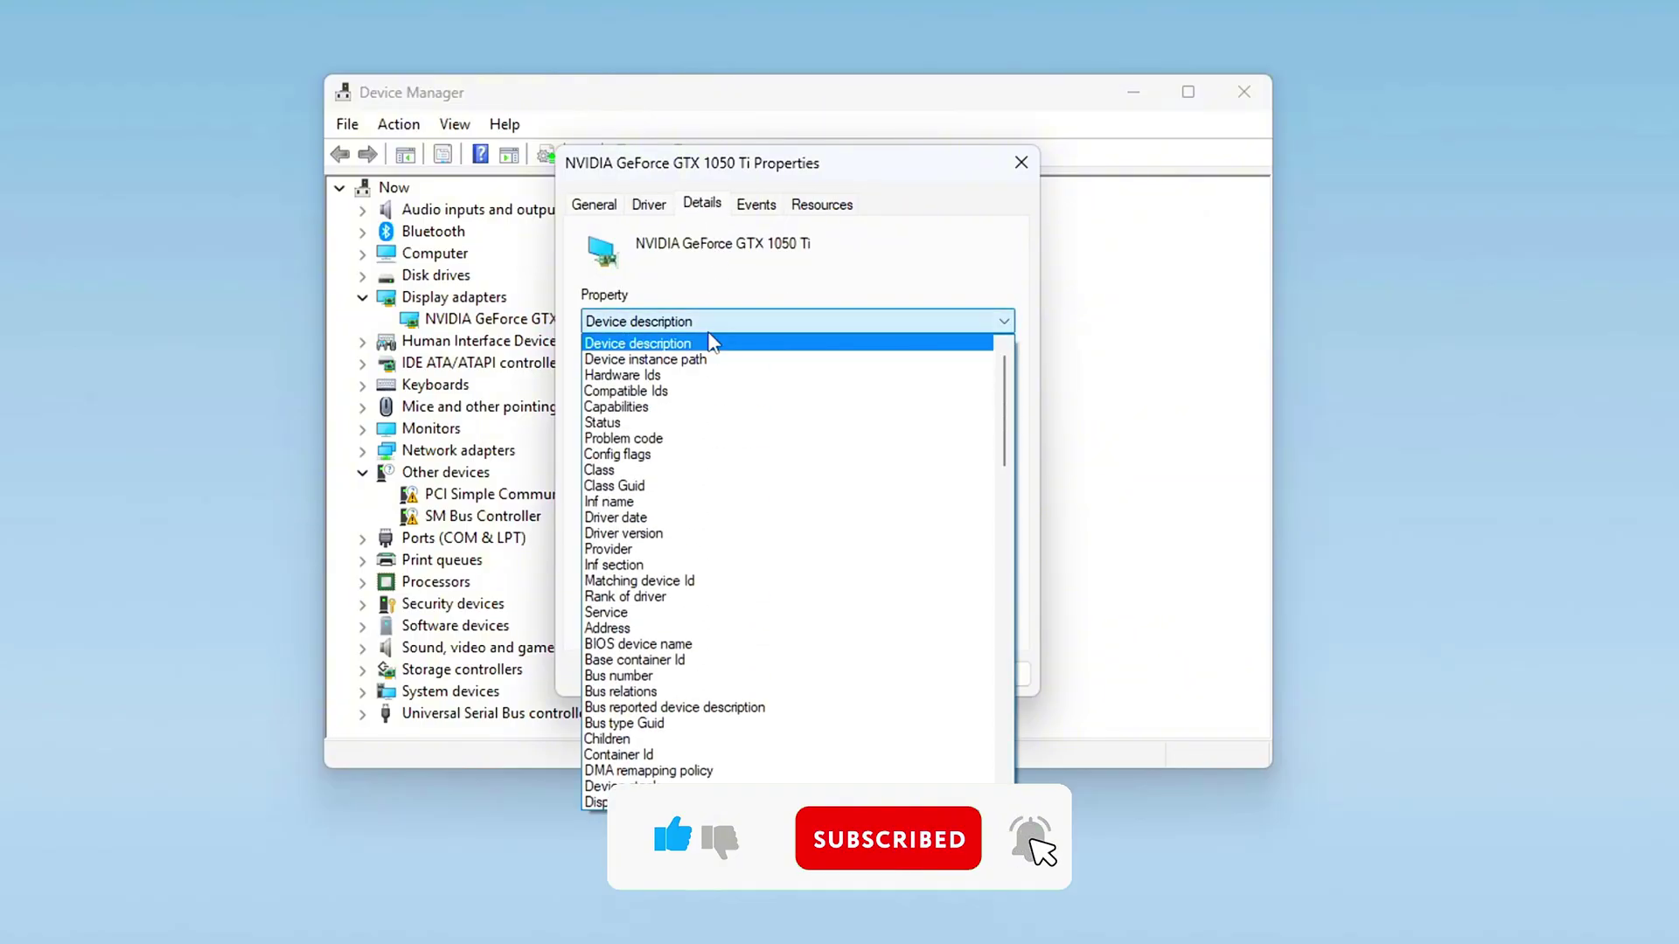
left_click(695, 375)
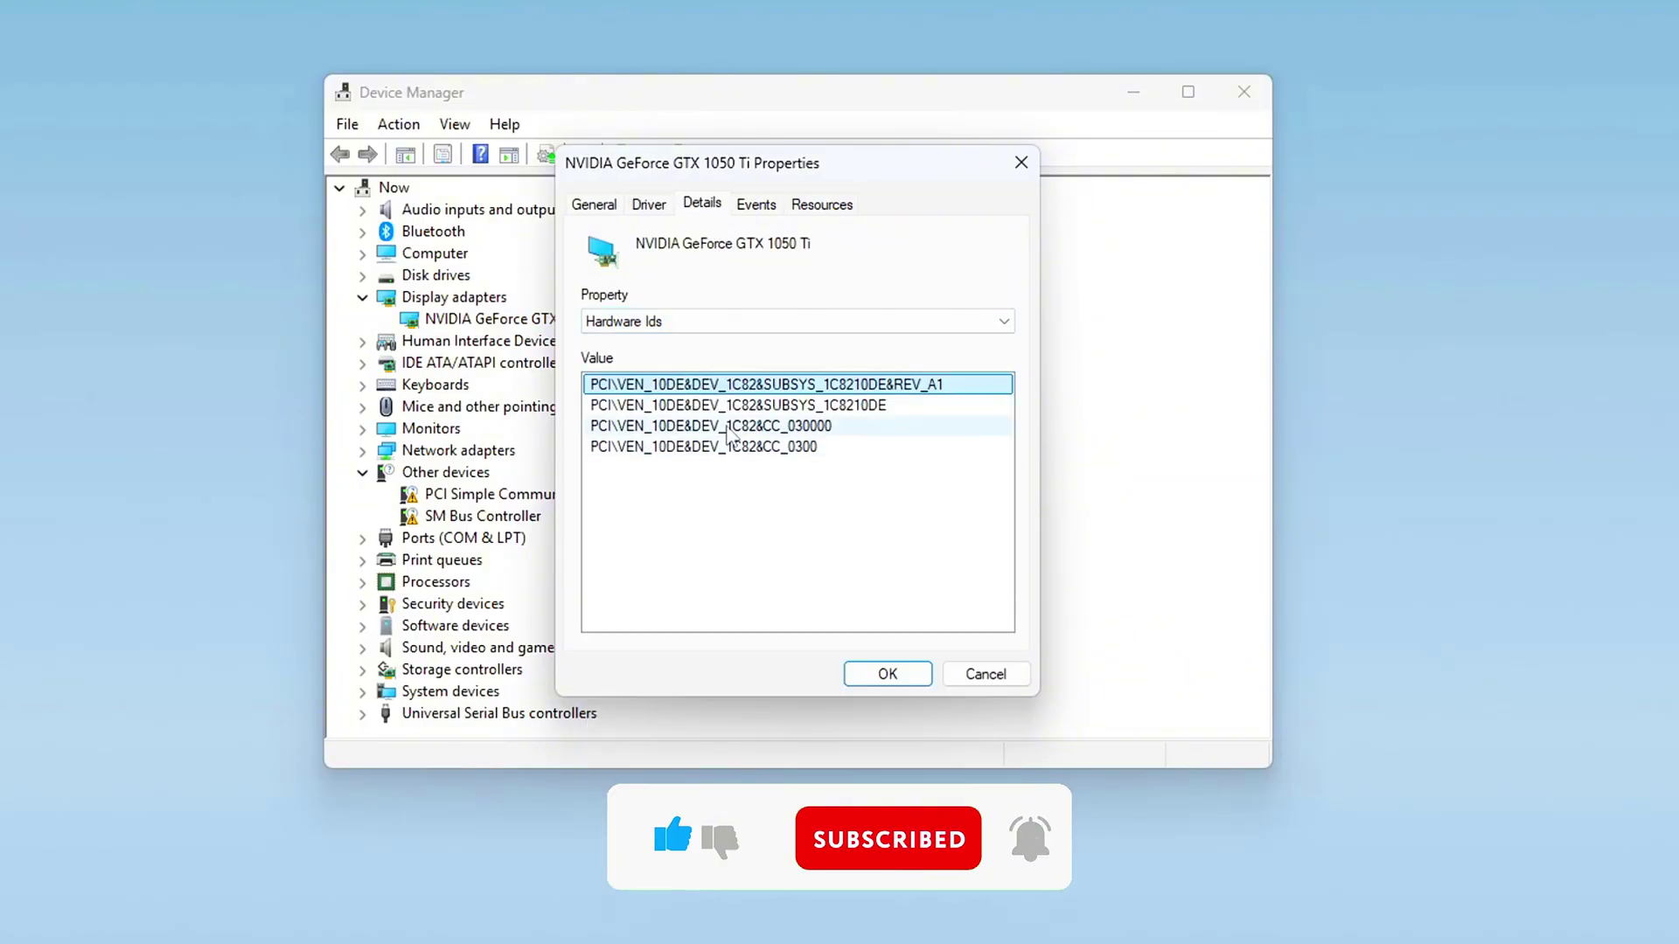
left_click(691, 404)
left_click(677, 426)
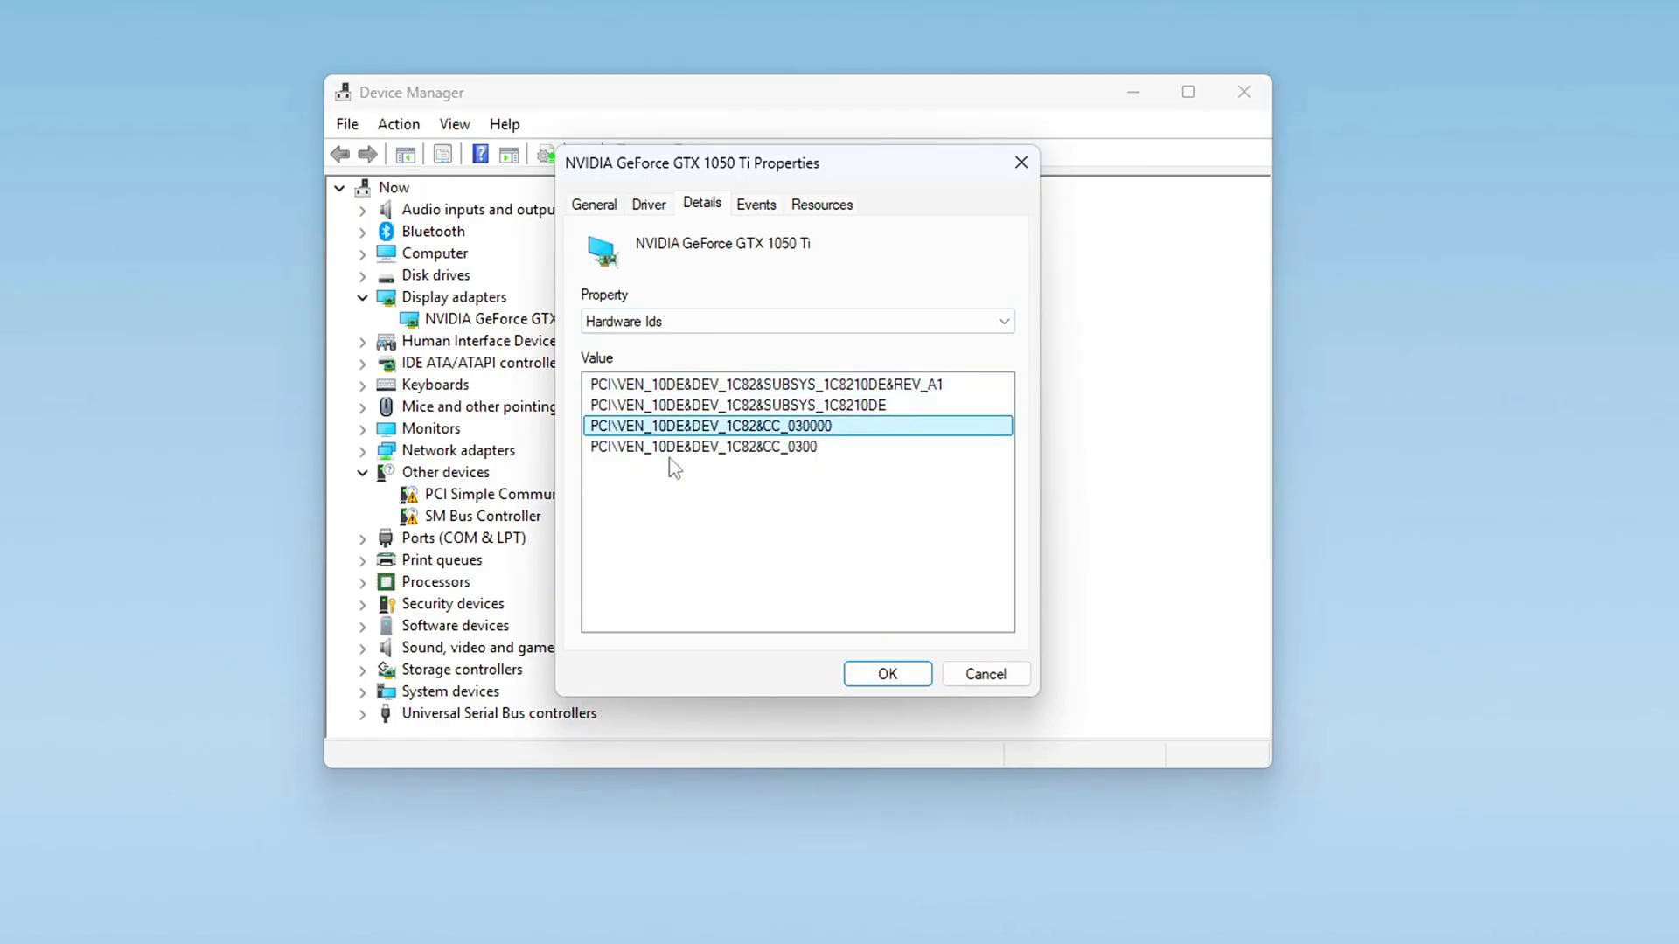
left_click(700, 383)
left_click(704, 404)
left_click(713, 426)
left_click_drag(791, 164, 1624, 83)
left_click(1133, 91)
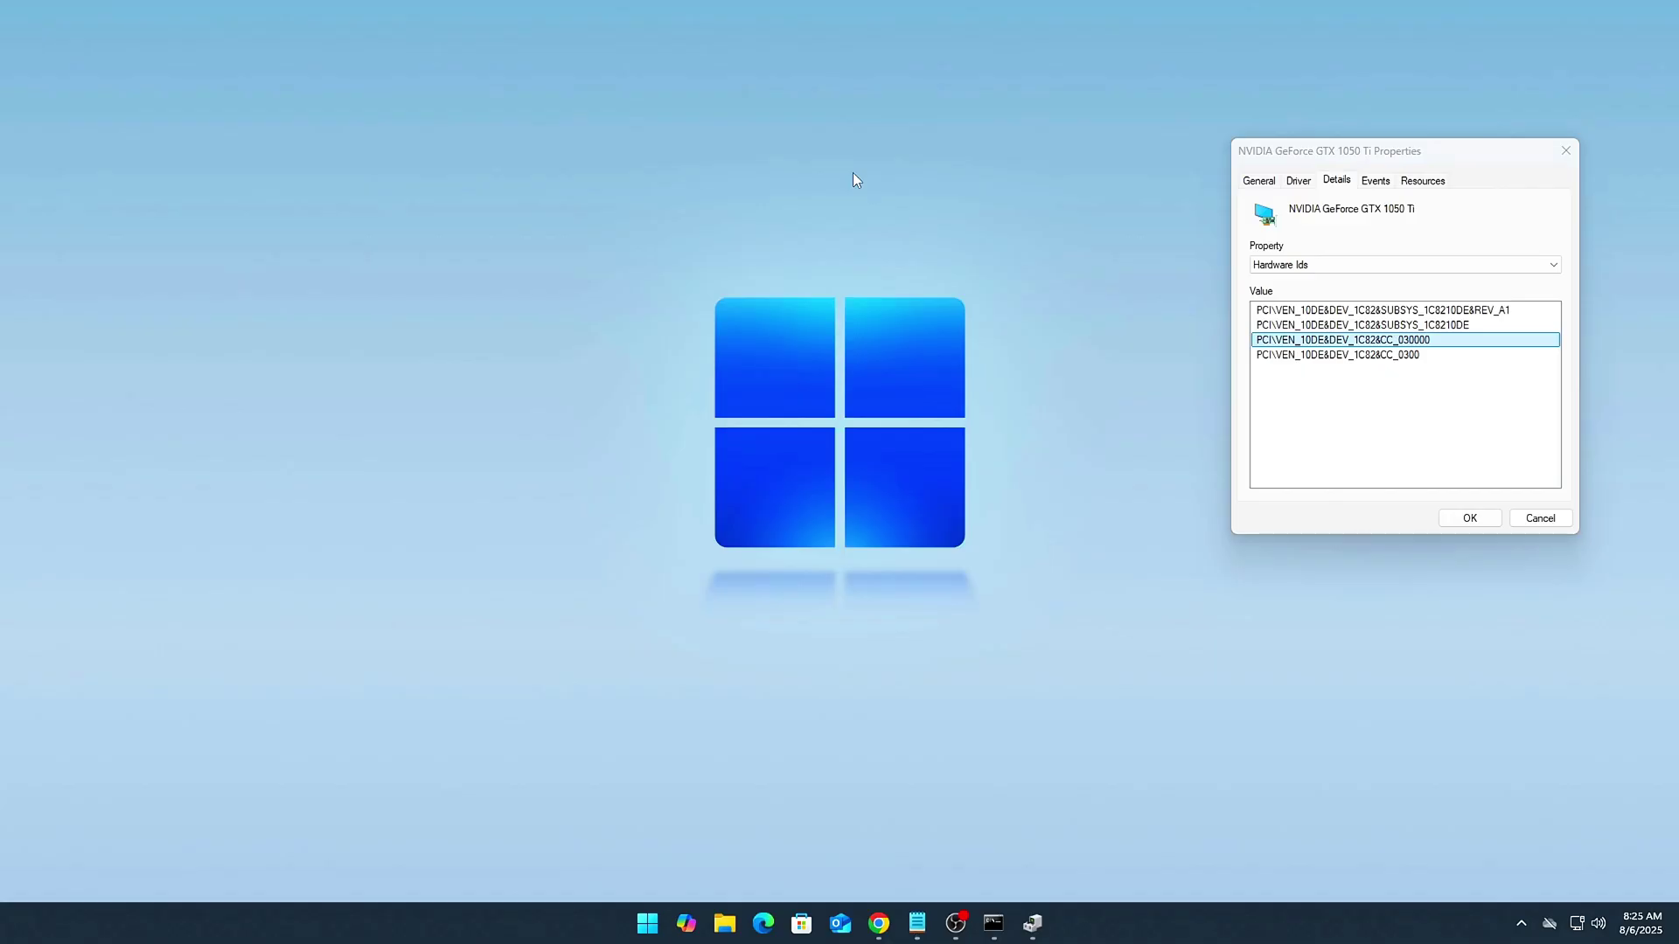
Step: Launch regedit and jump to the Enum\PCI device key
key("super+r")
type("r")
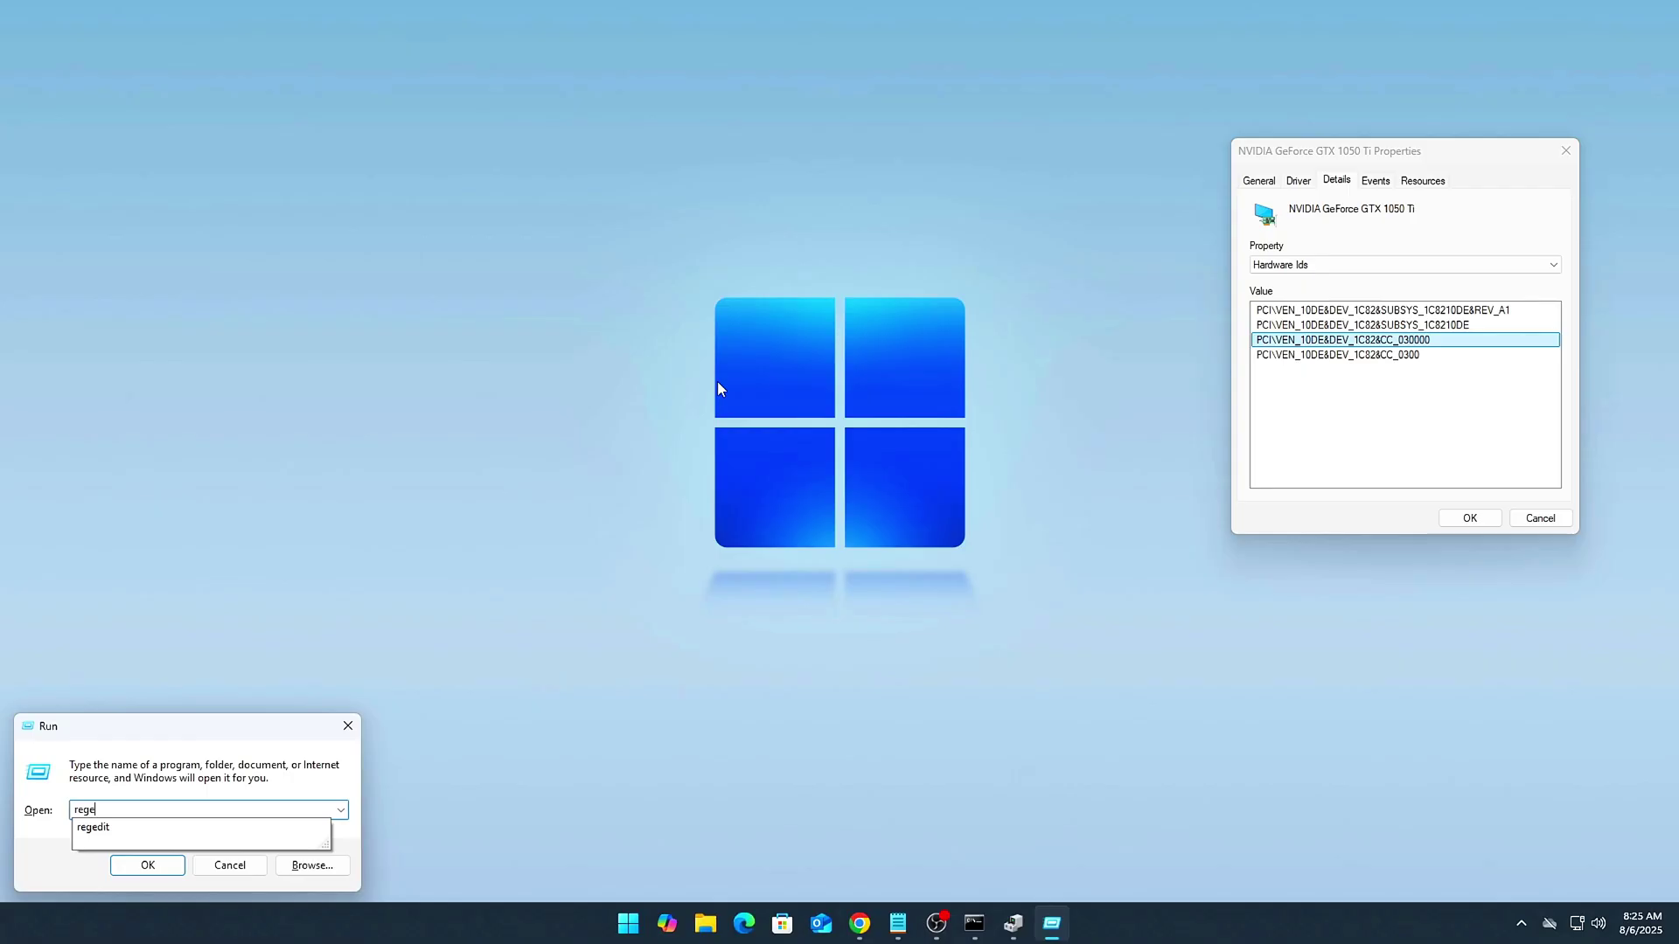
type("egedit")
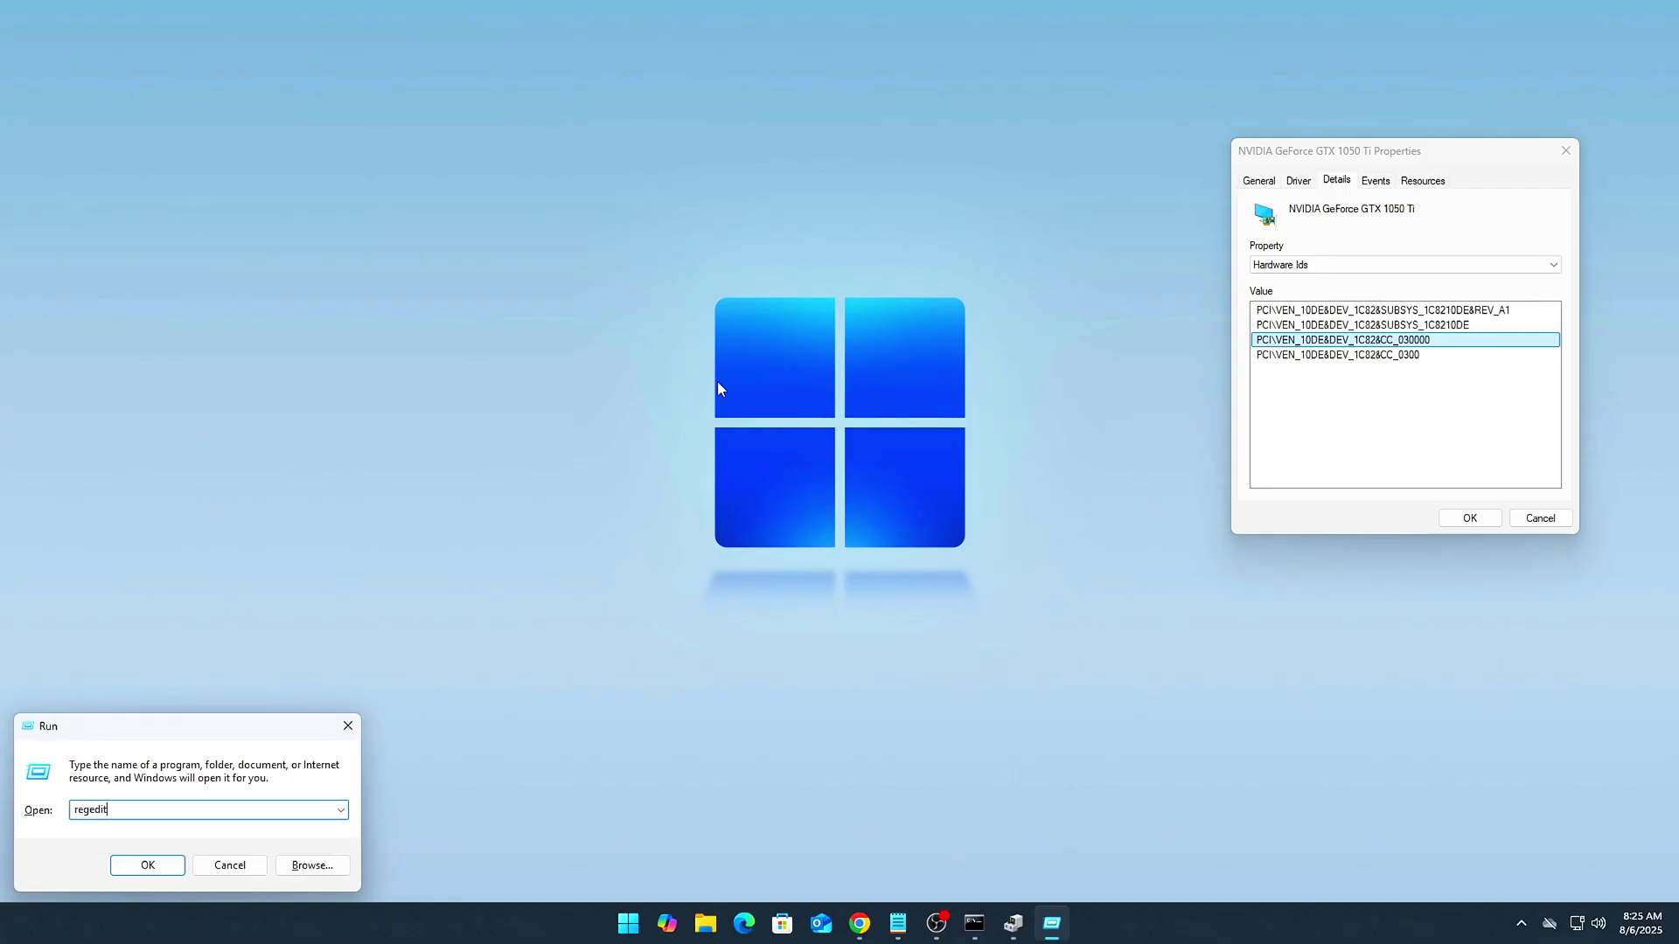
key("Return")
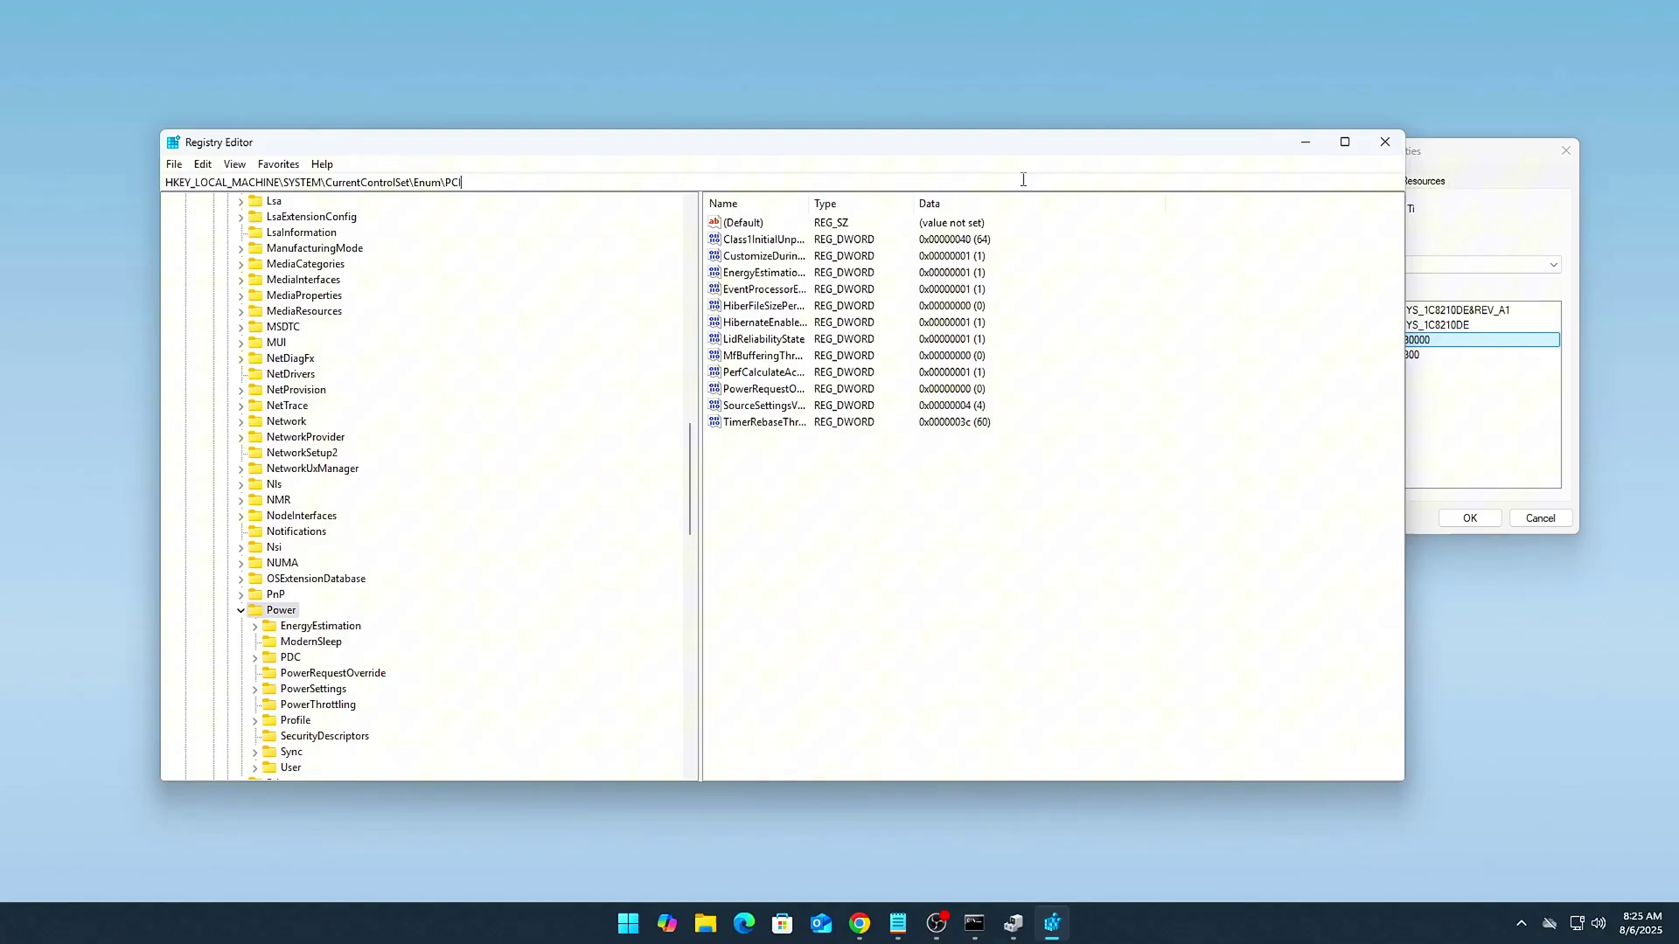
key("Return")
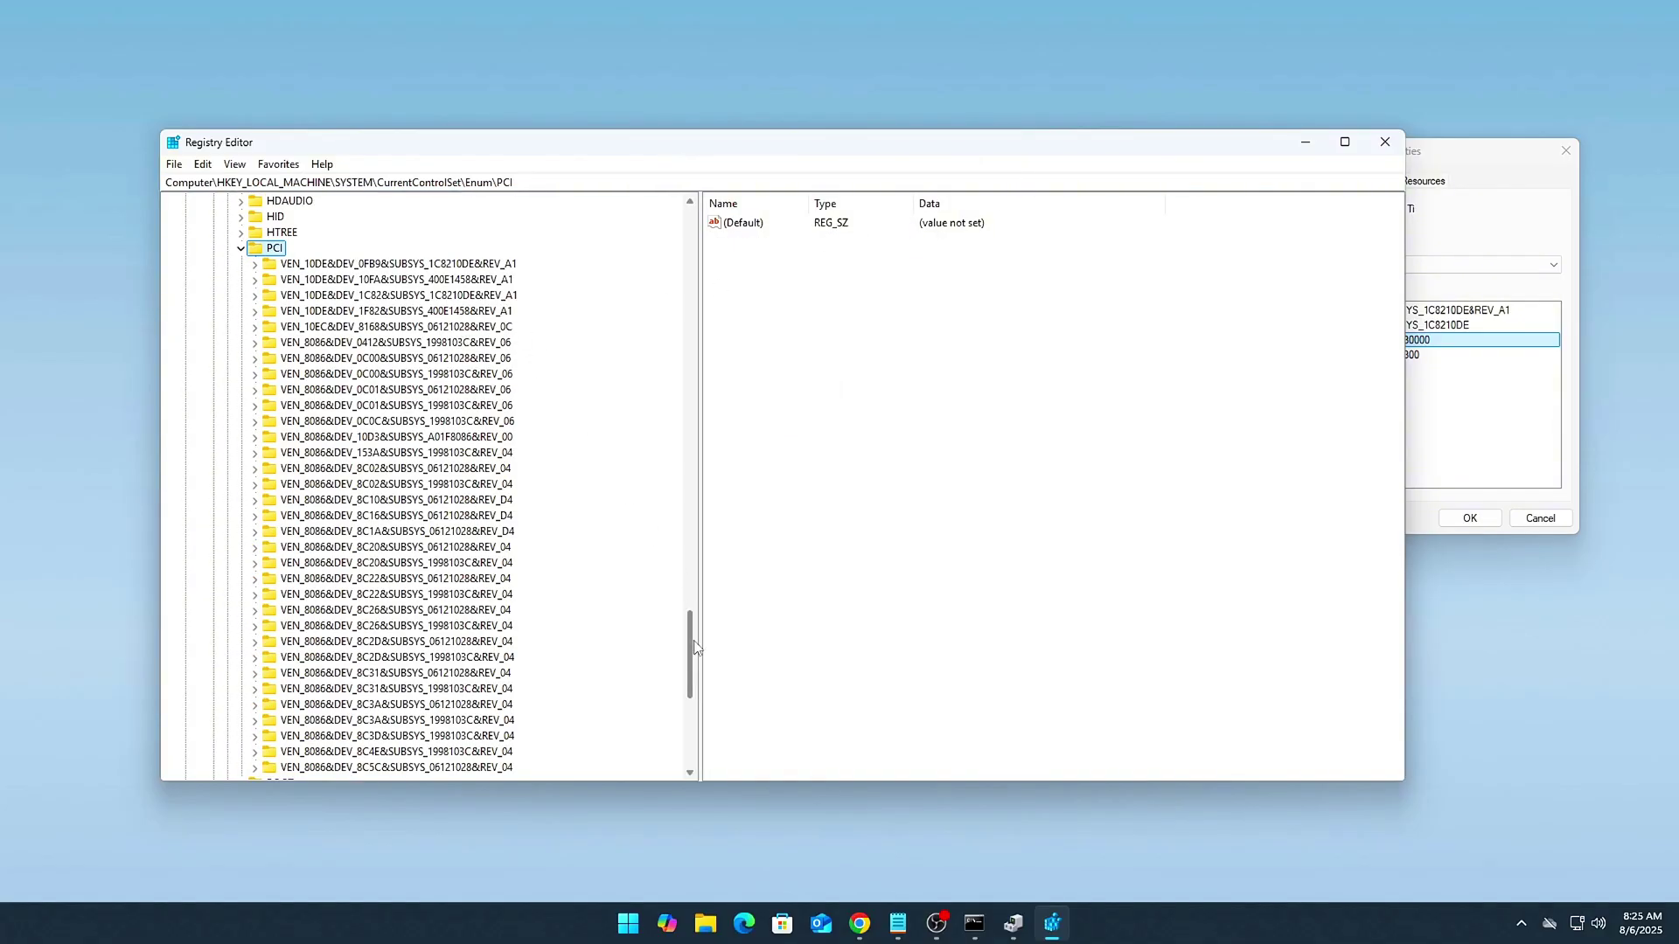
mouse_move(695, 647)
left_mouse_down()
mouse_move(695, 674)
mouse_move(695, 649)
left_mouse_up()
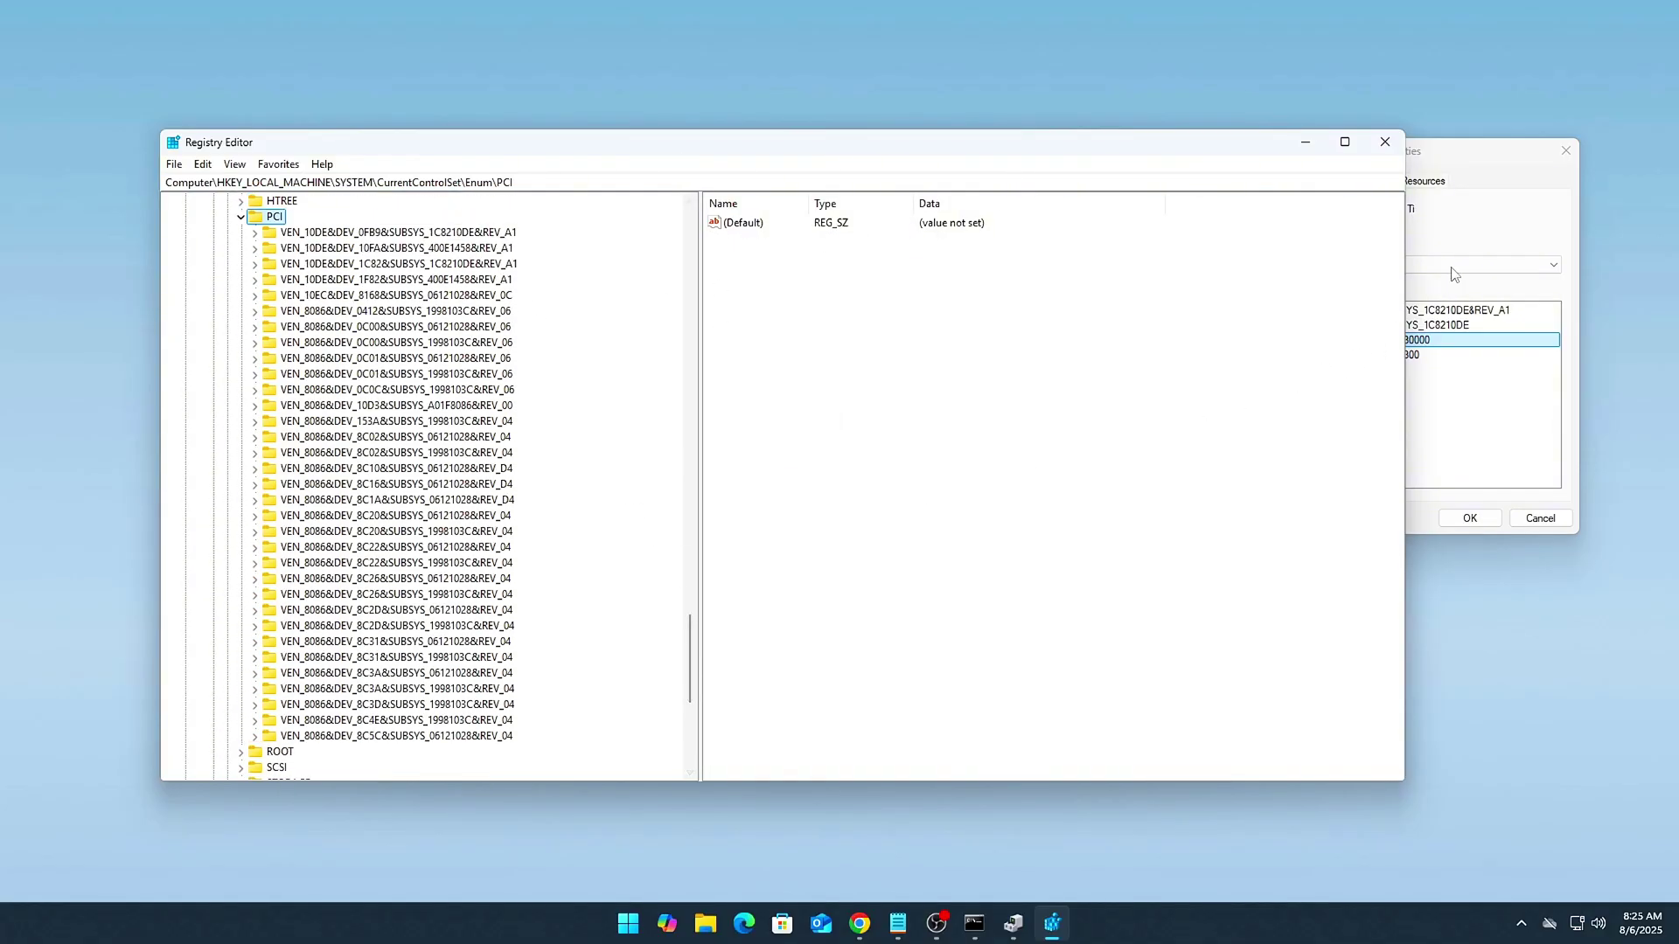
Step: Copy the GPU's first hardware ID and search for it in Registry Editor
left_click_drag(1458, 157, 1346, 222)
left_click(1180, 376)
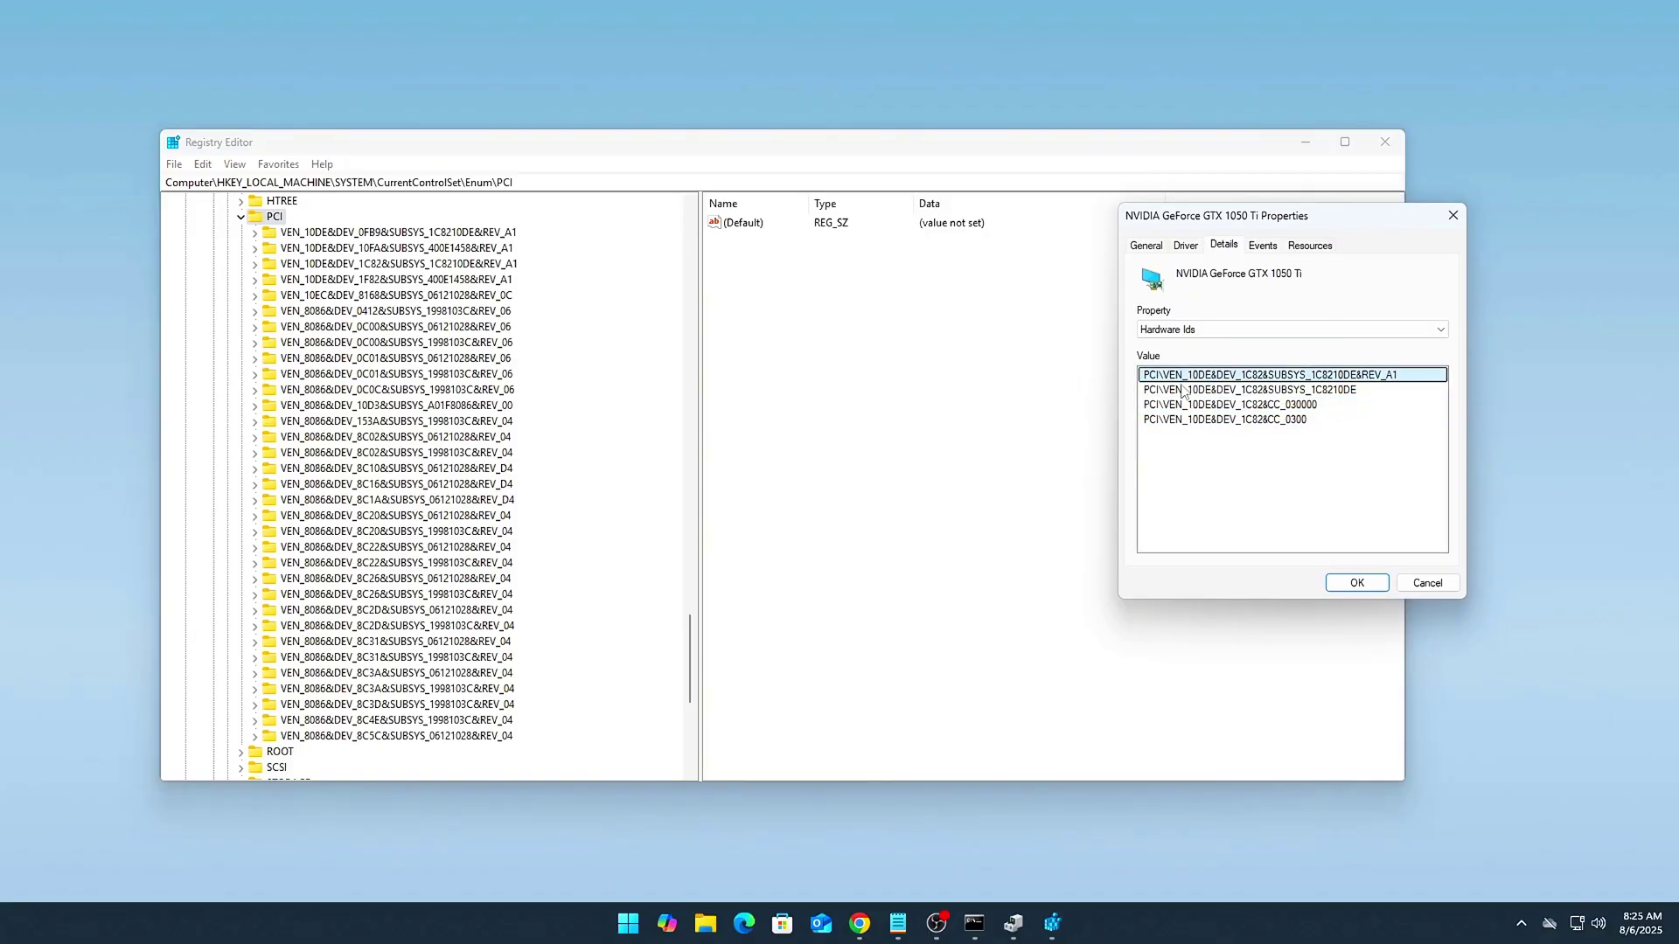
right_click(1230, 382)
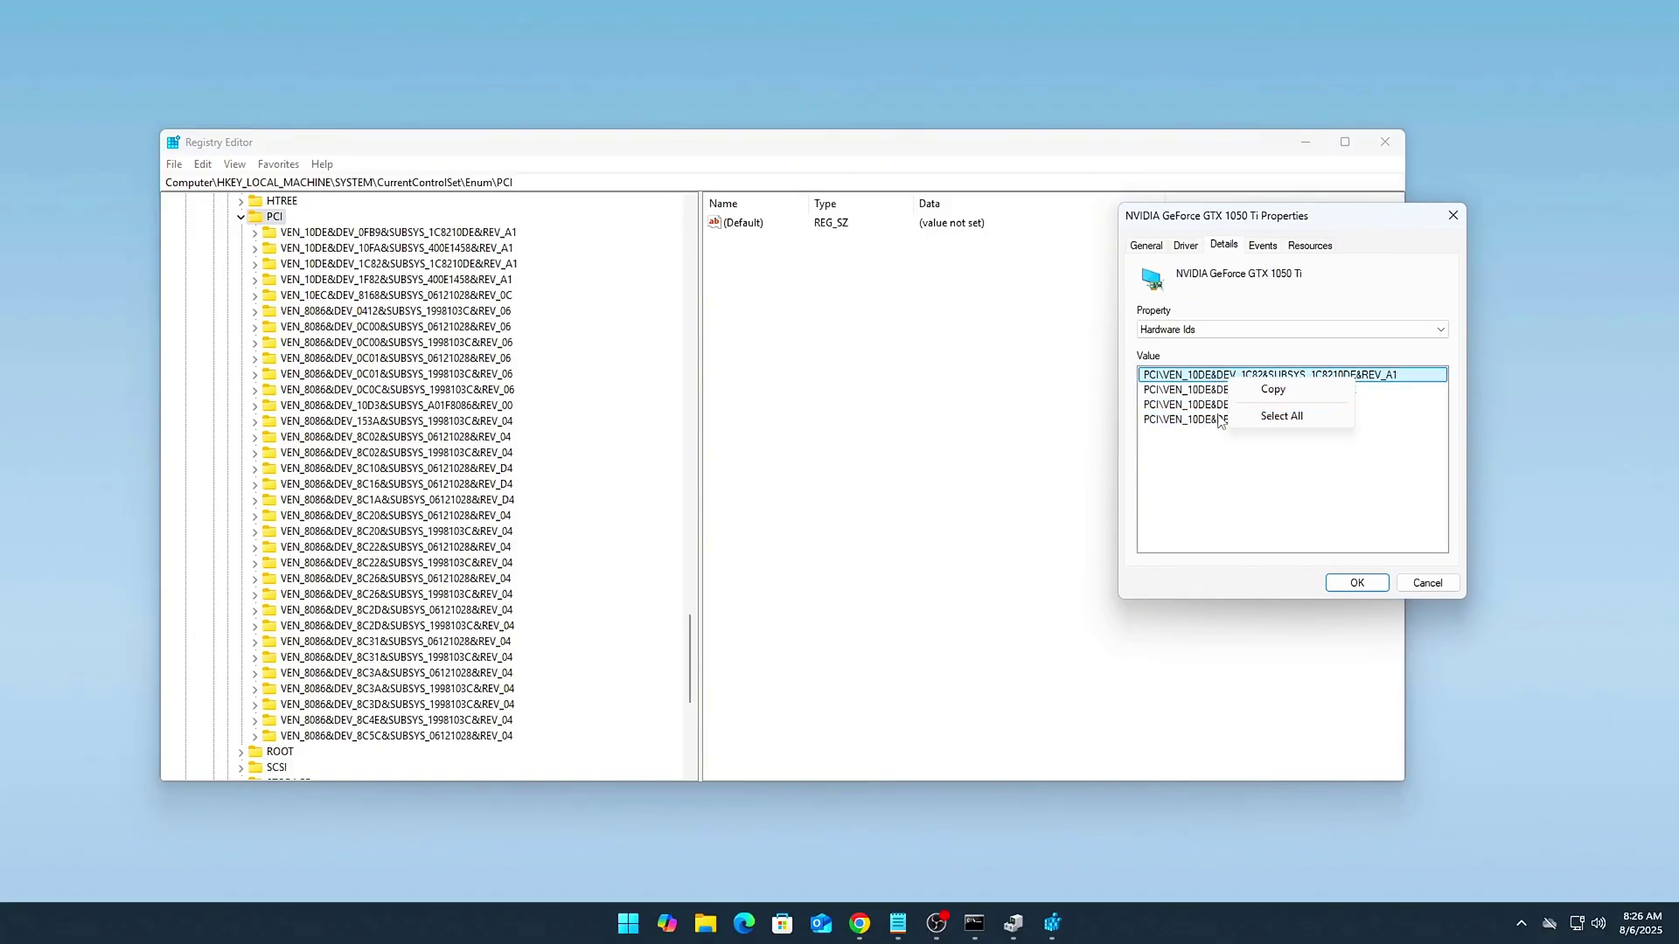
left_click(1271, 391)
left_click(621, 376)
key("ctrl+f")
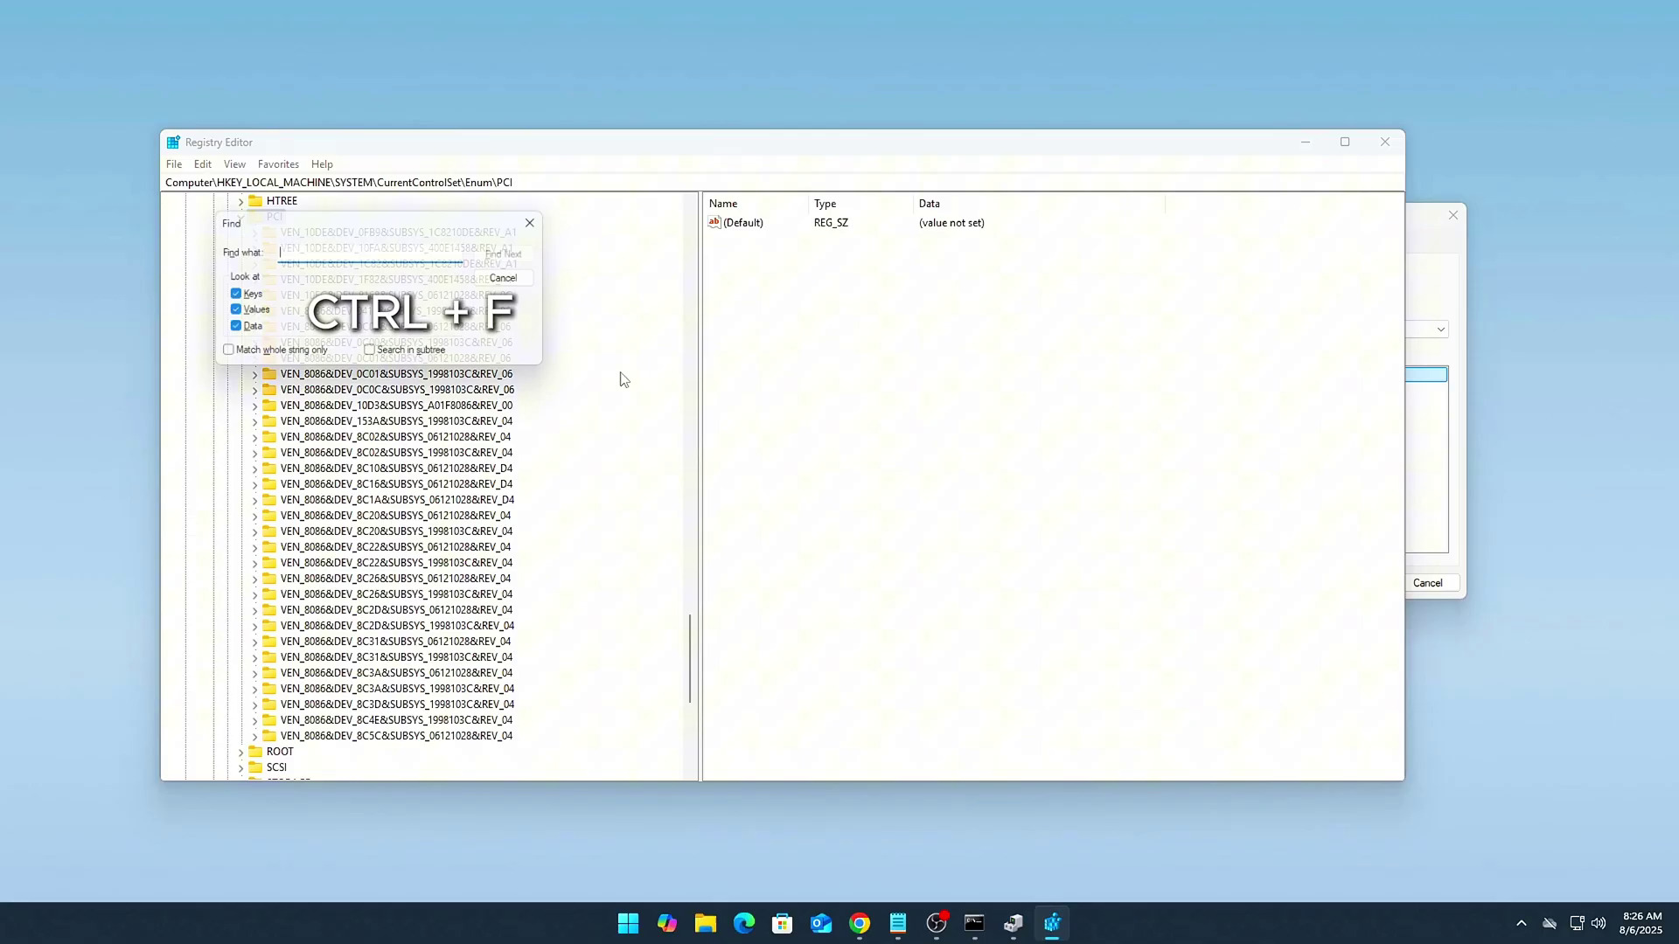
key("ctrl+v")
left_click(503, 251)
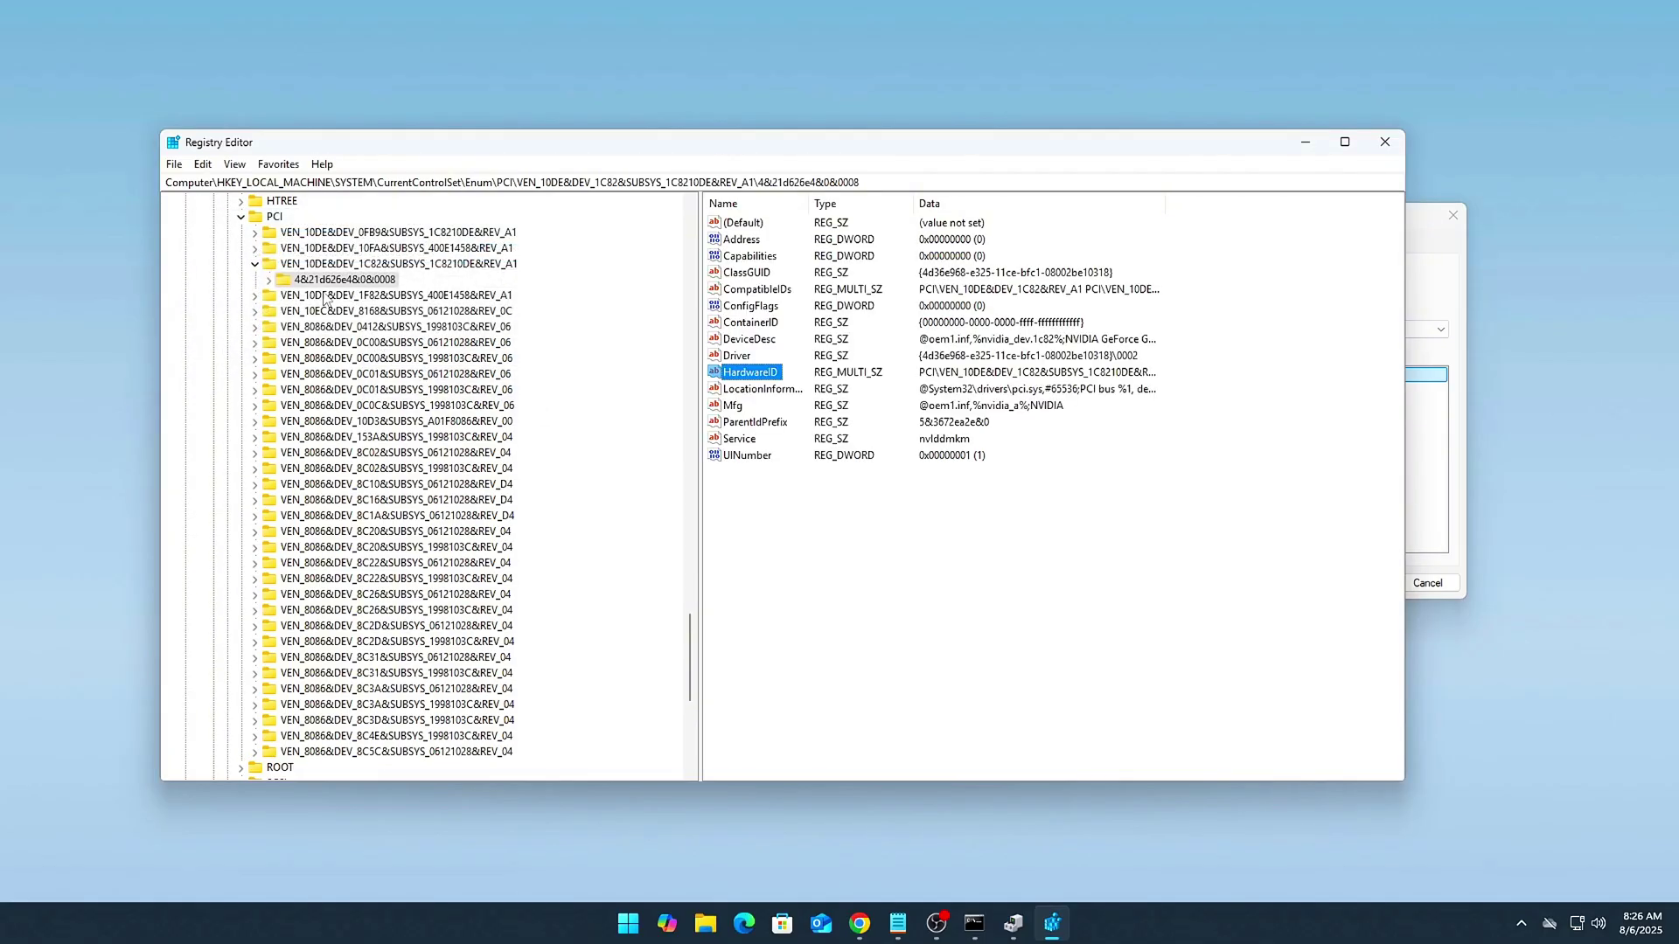
Step: Expand 4&21d626e4&0&0008 > Device Parameters and select Interrupt Management
key("Left")
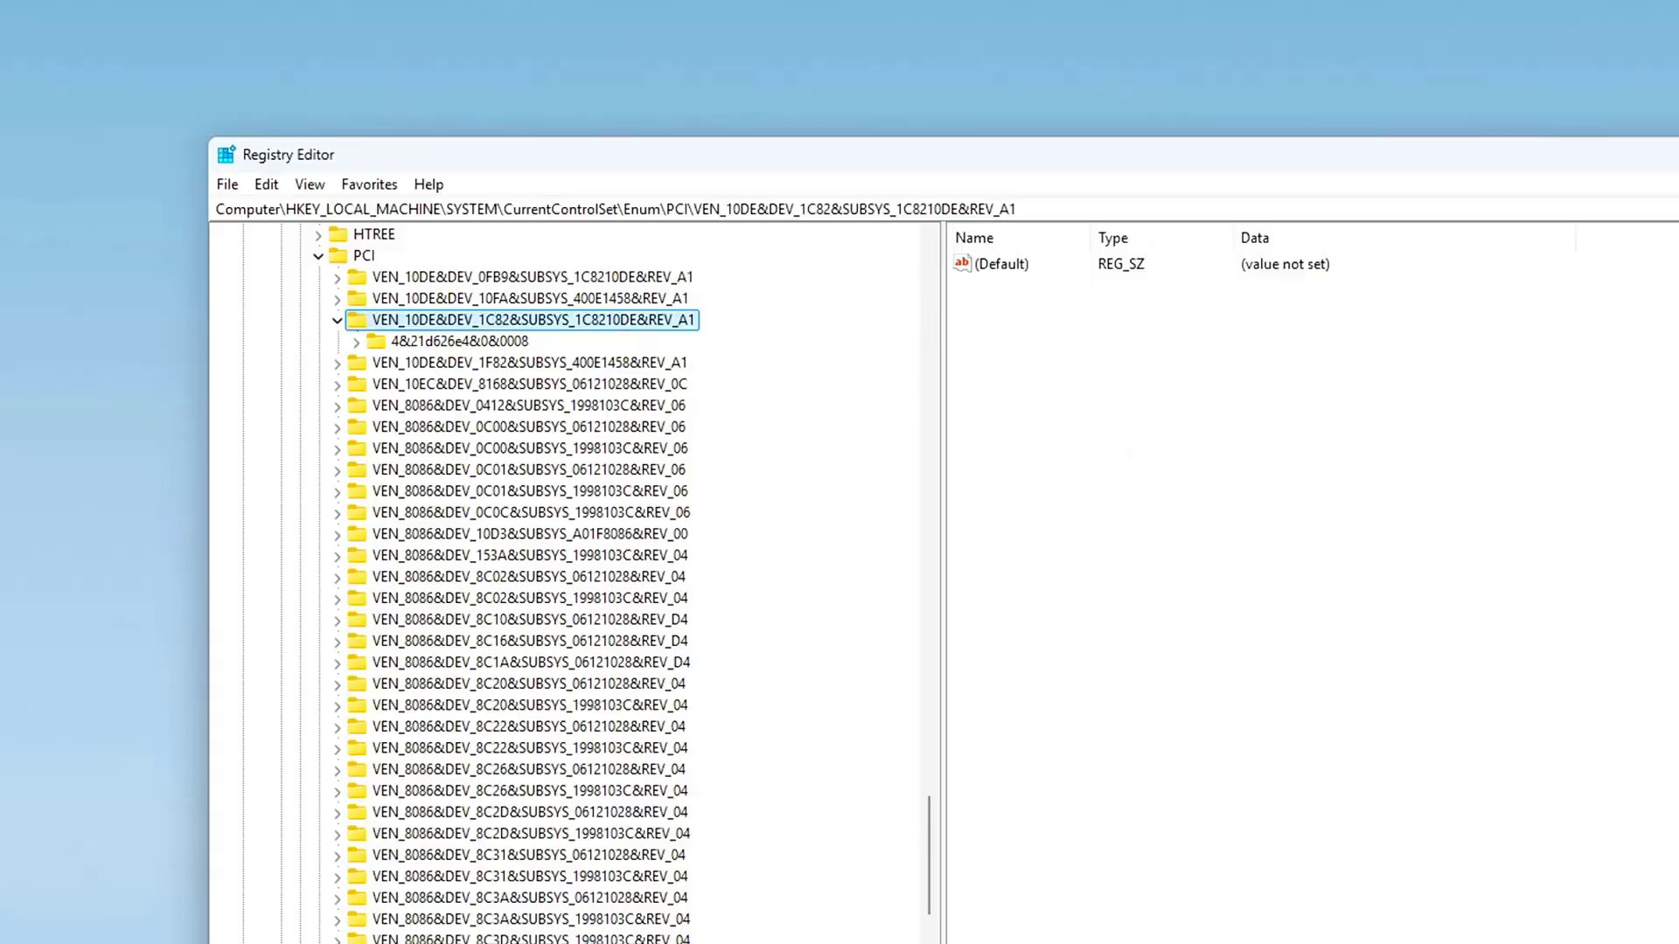
key("Down")
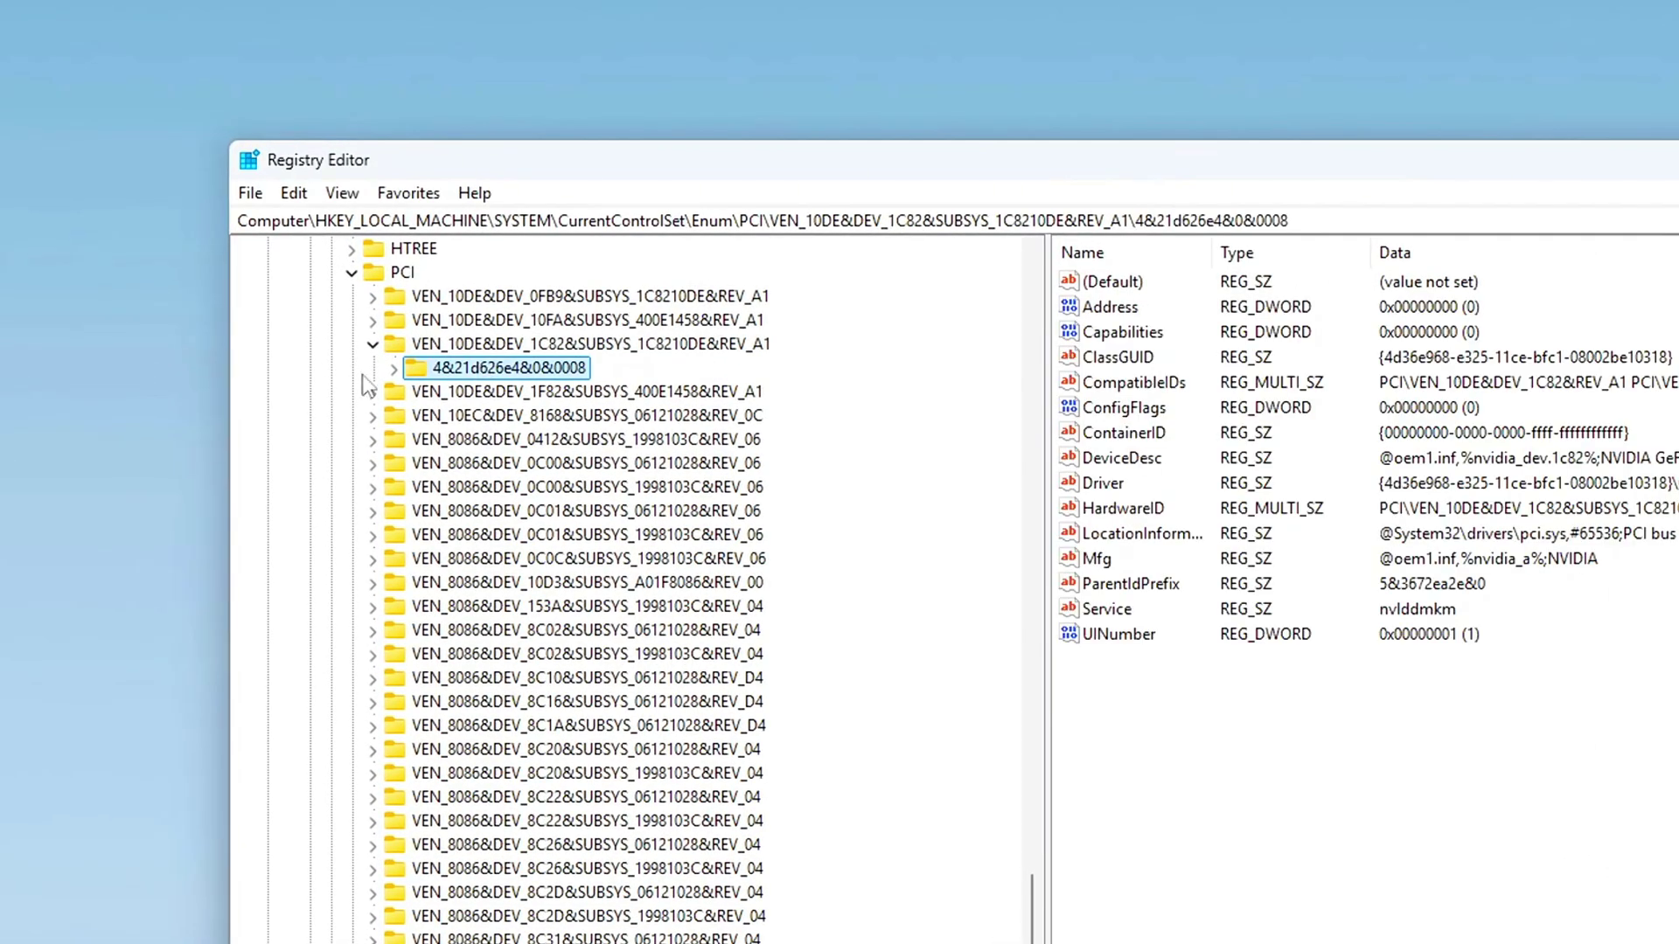
left_click(392, 369)
left_click(417, 417)
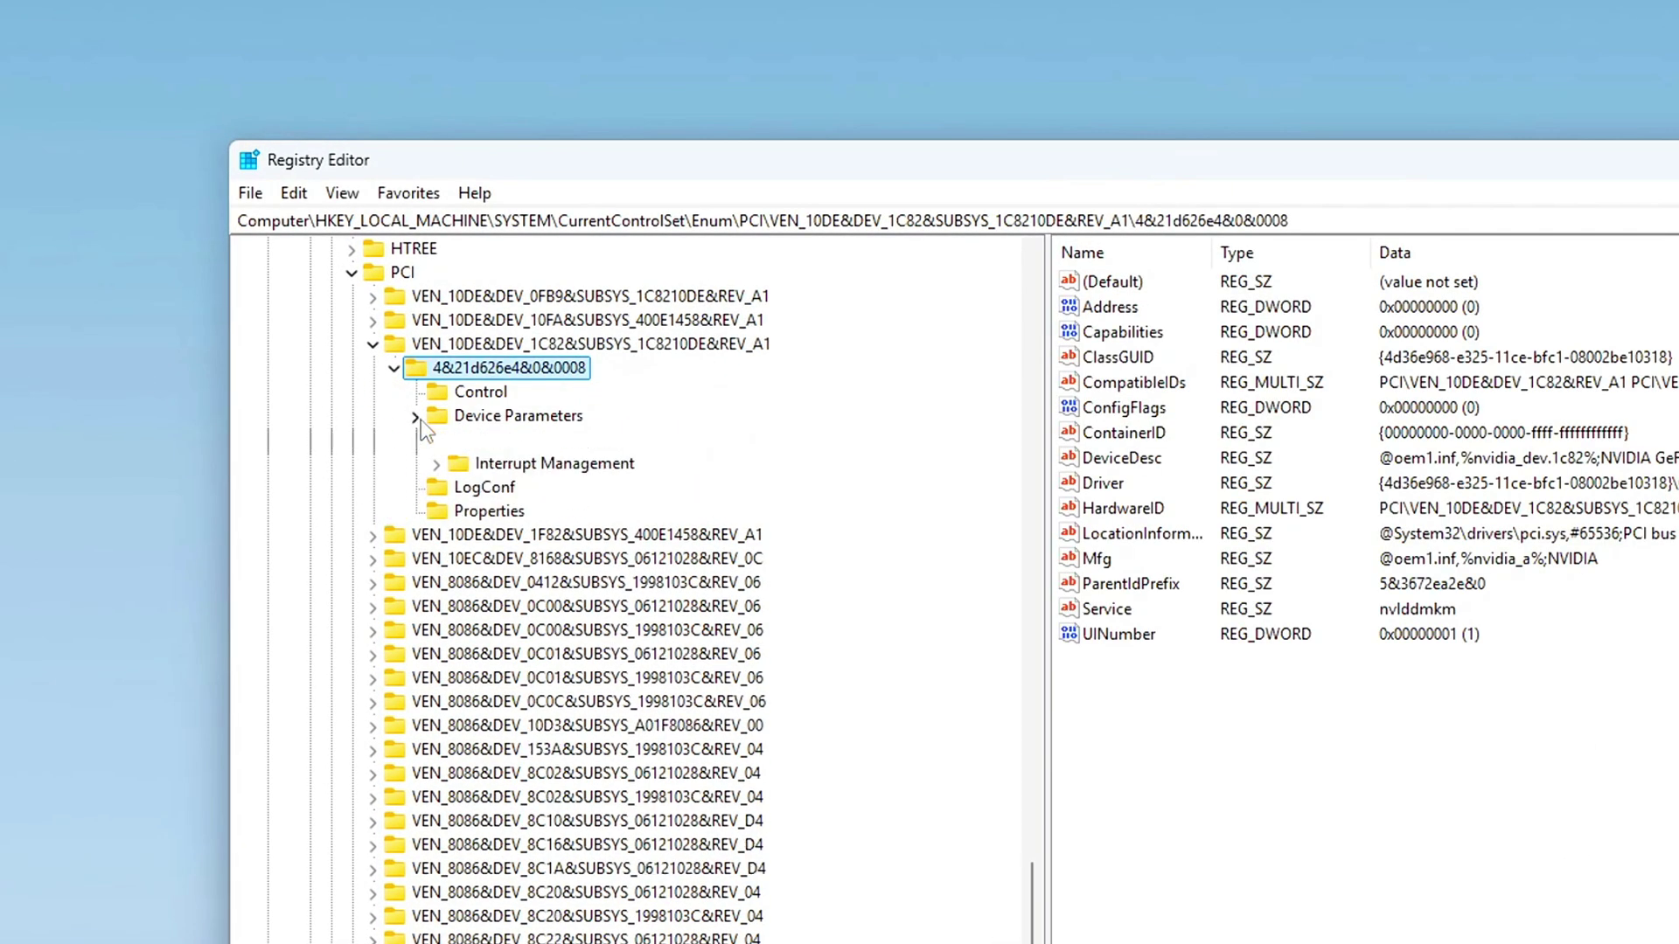
left_click(435, 464)
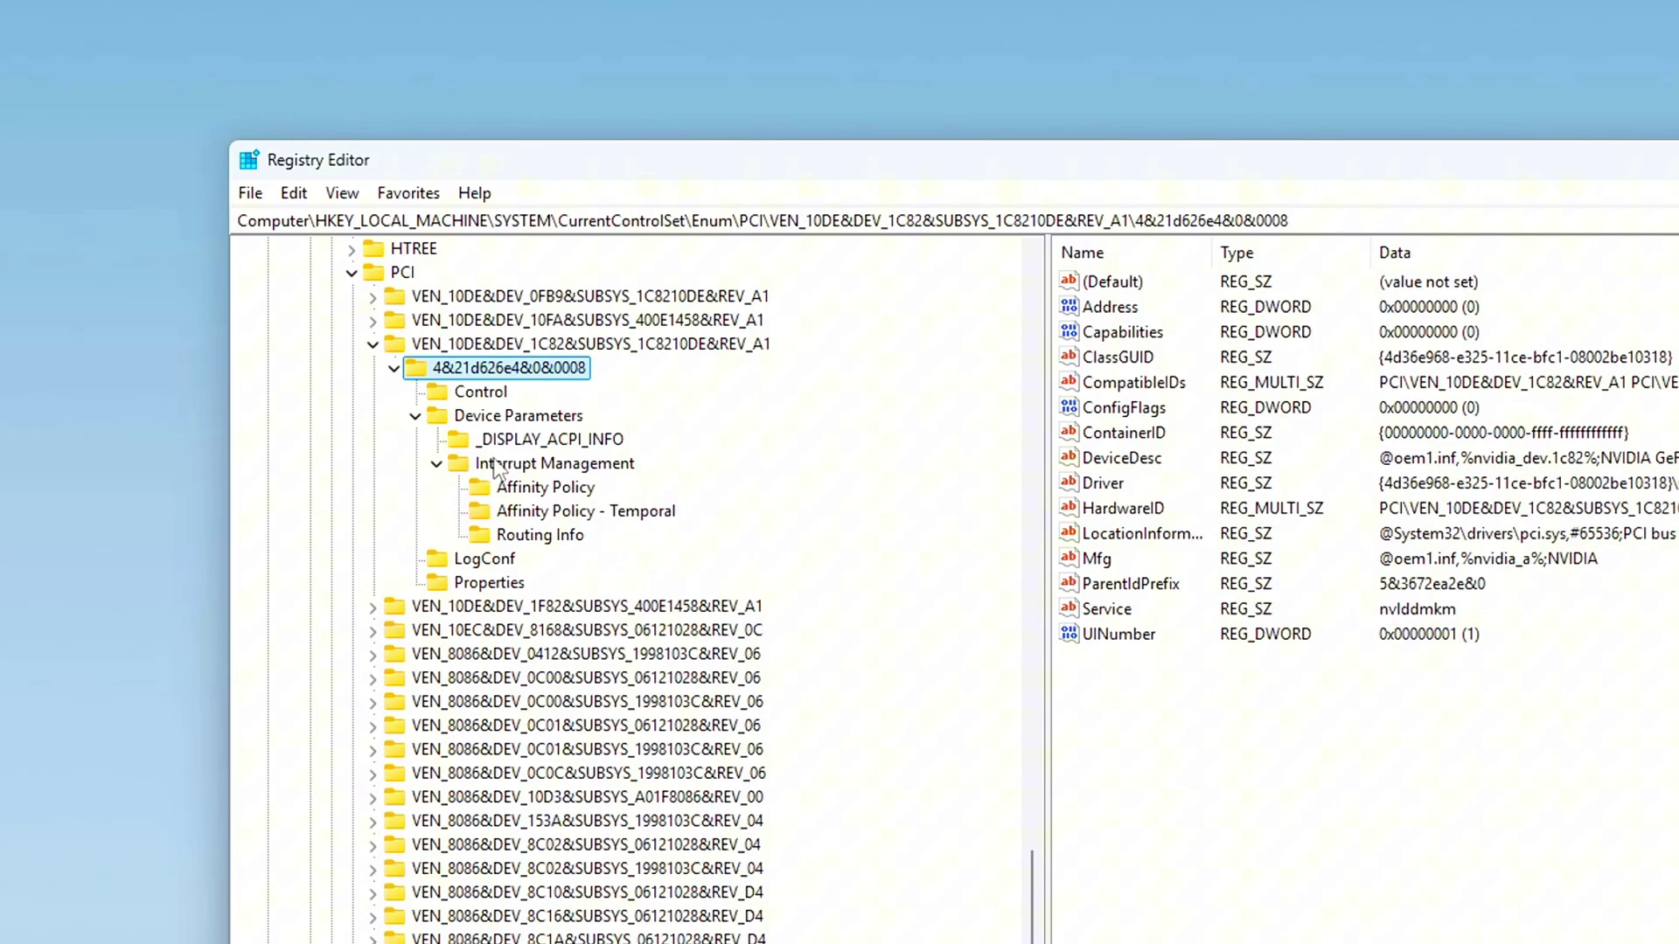
left_click(460, 464)
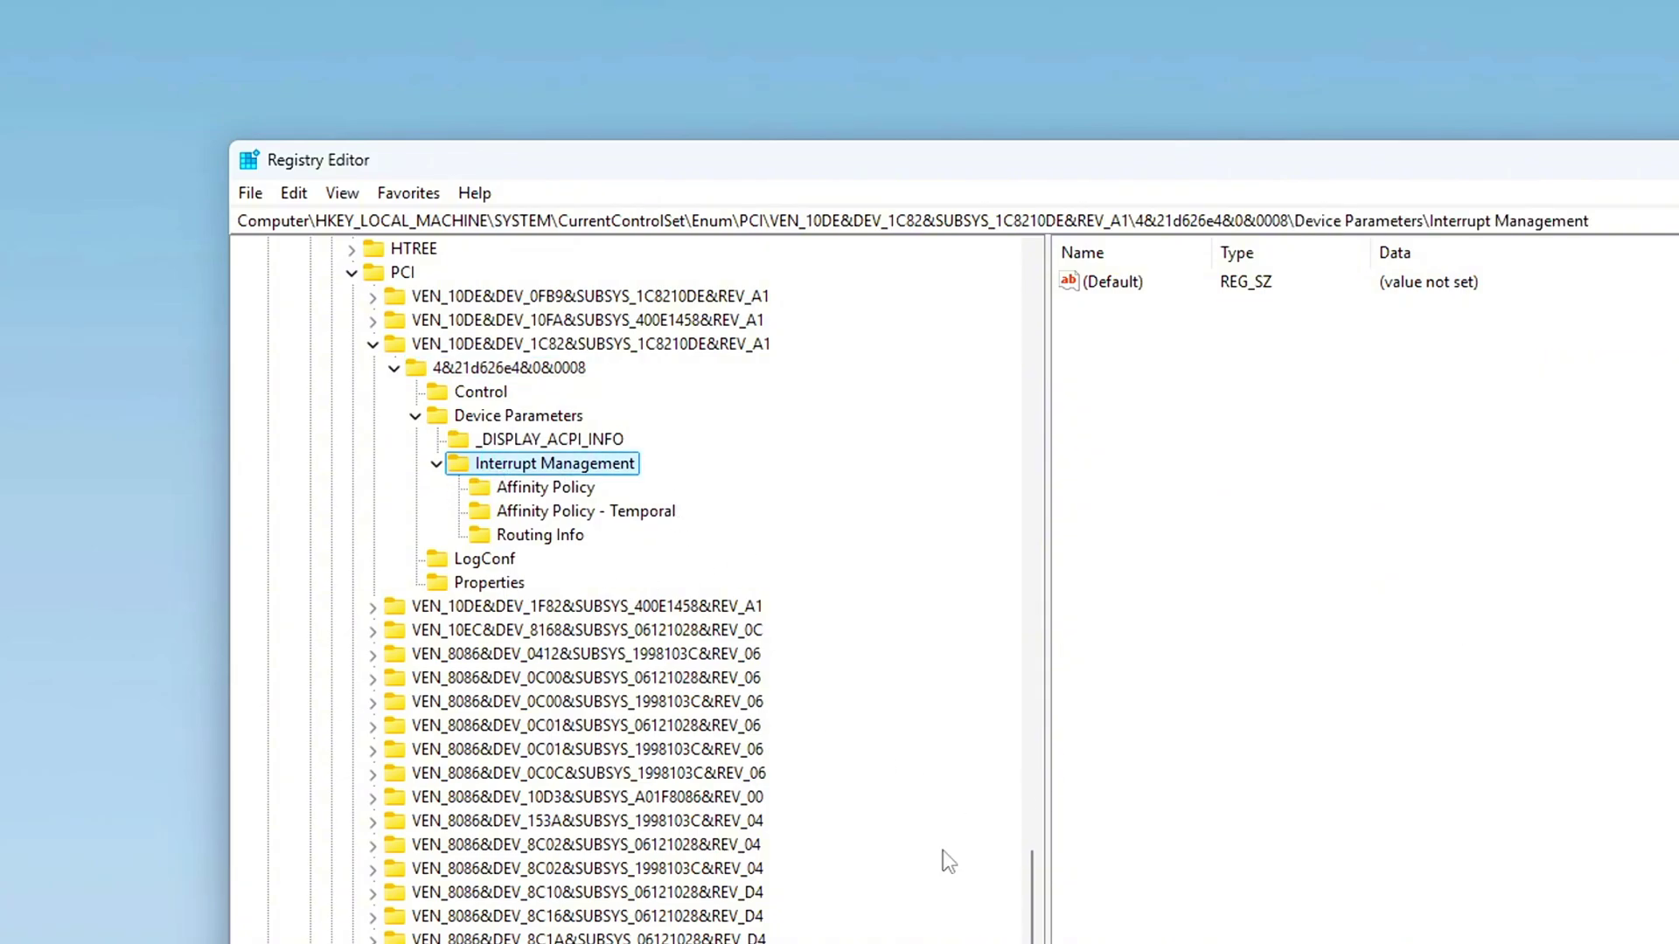
Step: Add a new subkey named MessageSignaledInterruptProperties under the GPU's Interrupt Management key
right_click(525, 472)
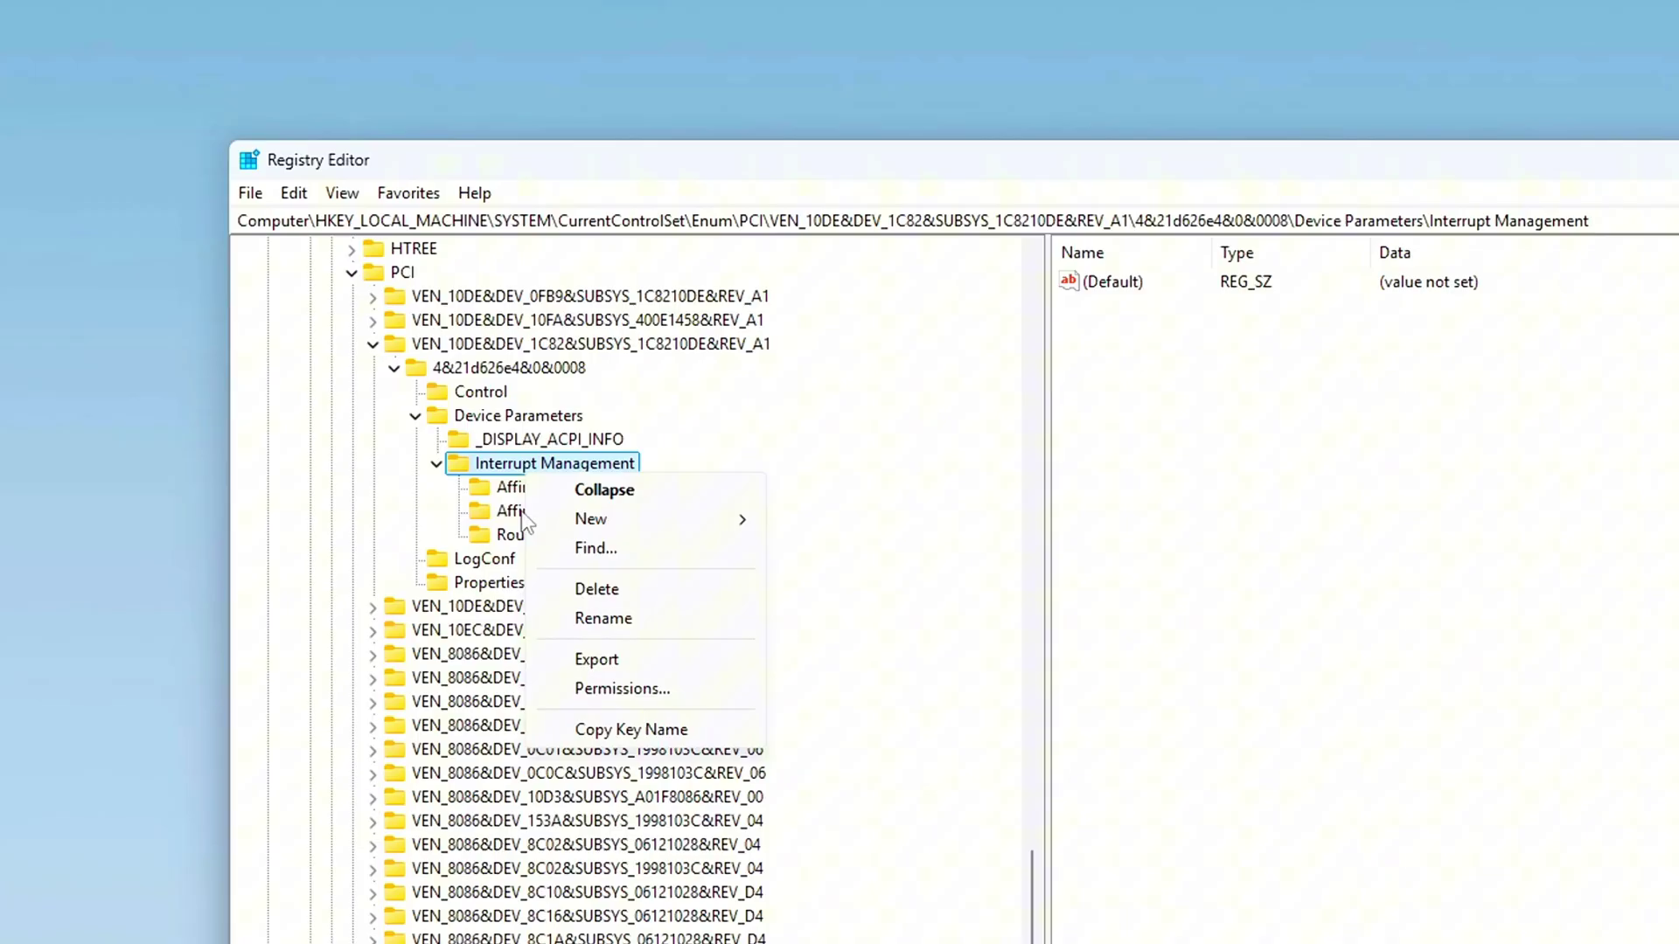
mouse_move(612, 519)
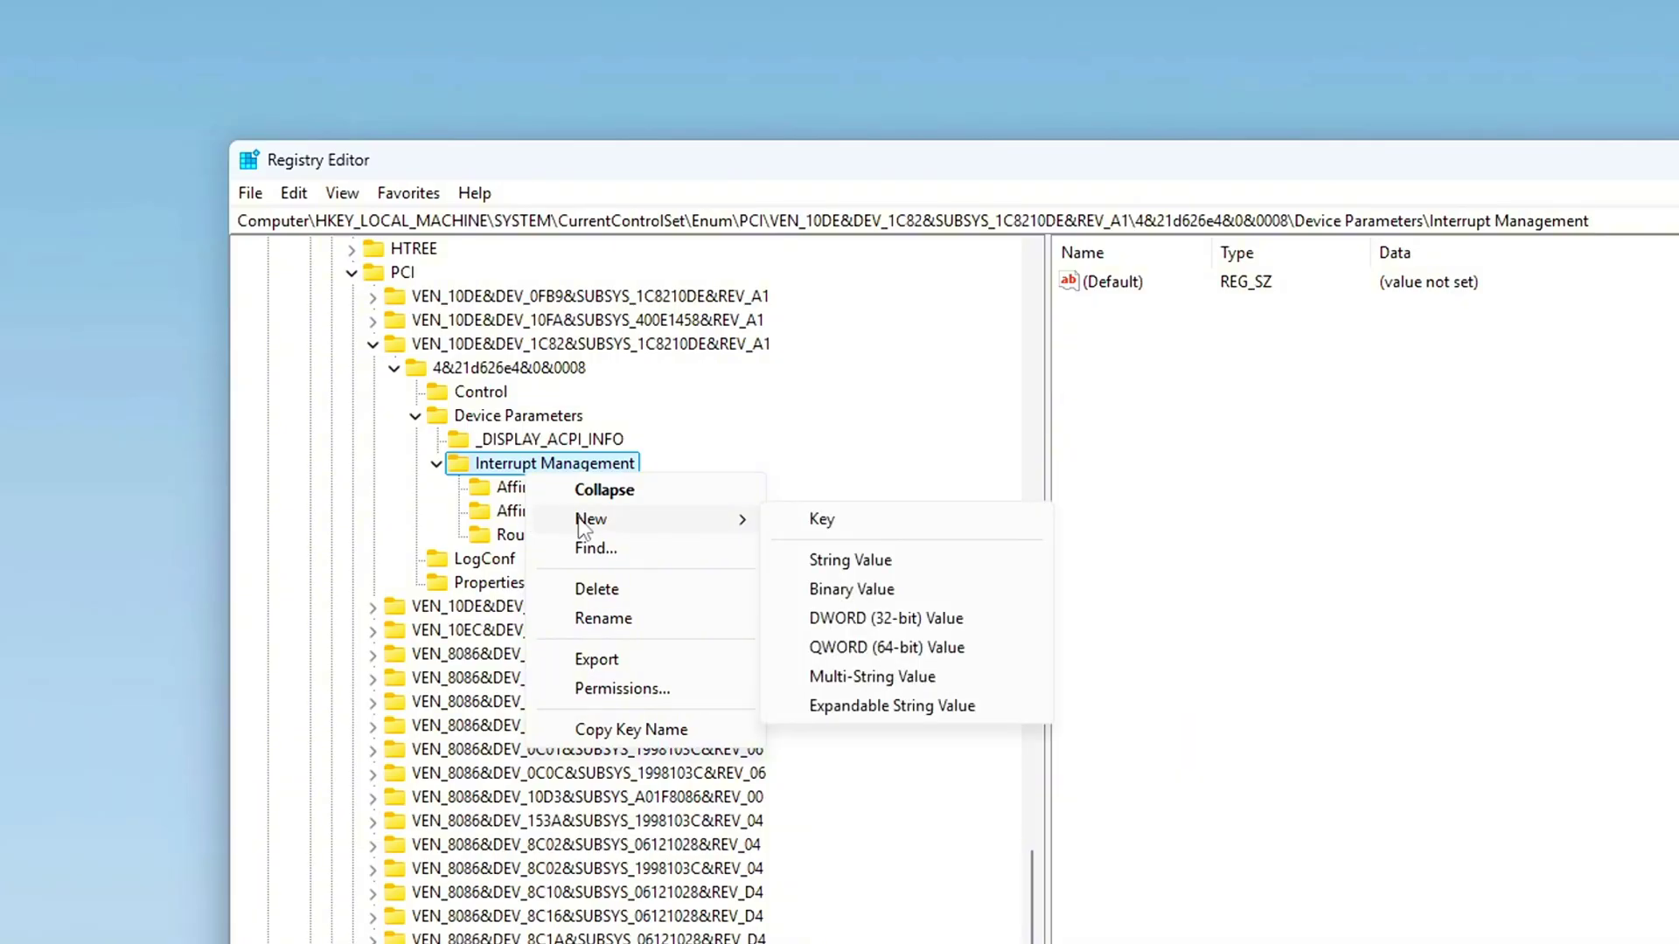
left_click(889, 517)
type("MessageSignaledInterruptProperties")
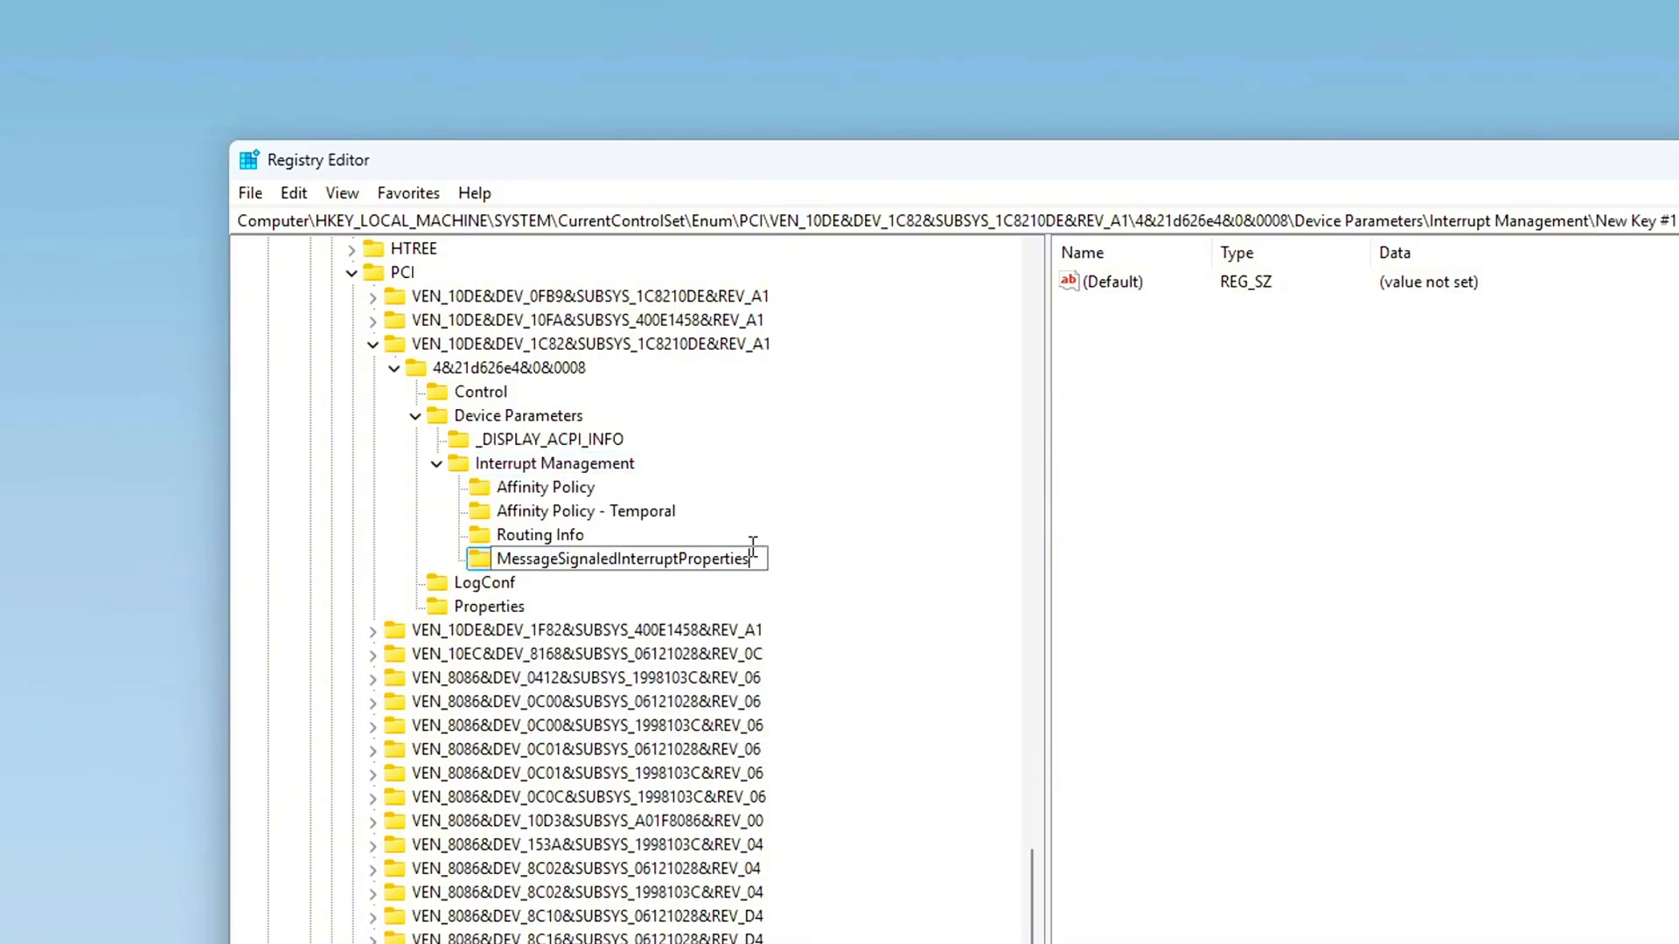
key("Return")
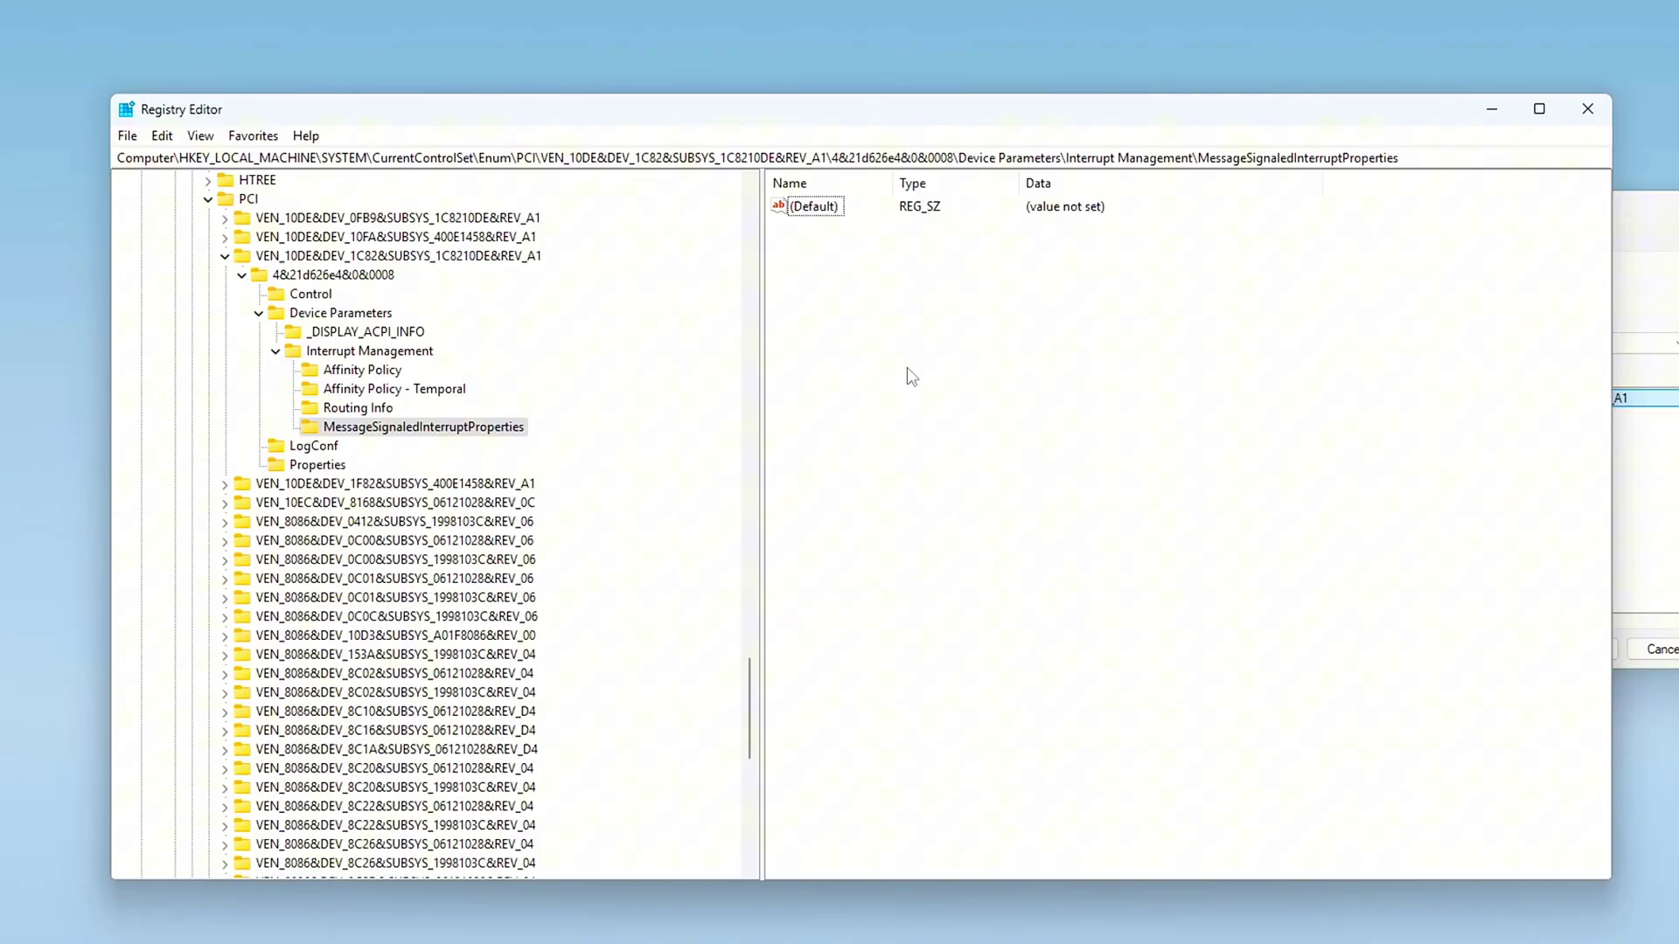
Step: Create a DWORD (32-bit) value MSISupported and set its data to 1
mouse_move(1006, 369)
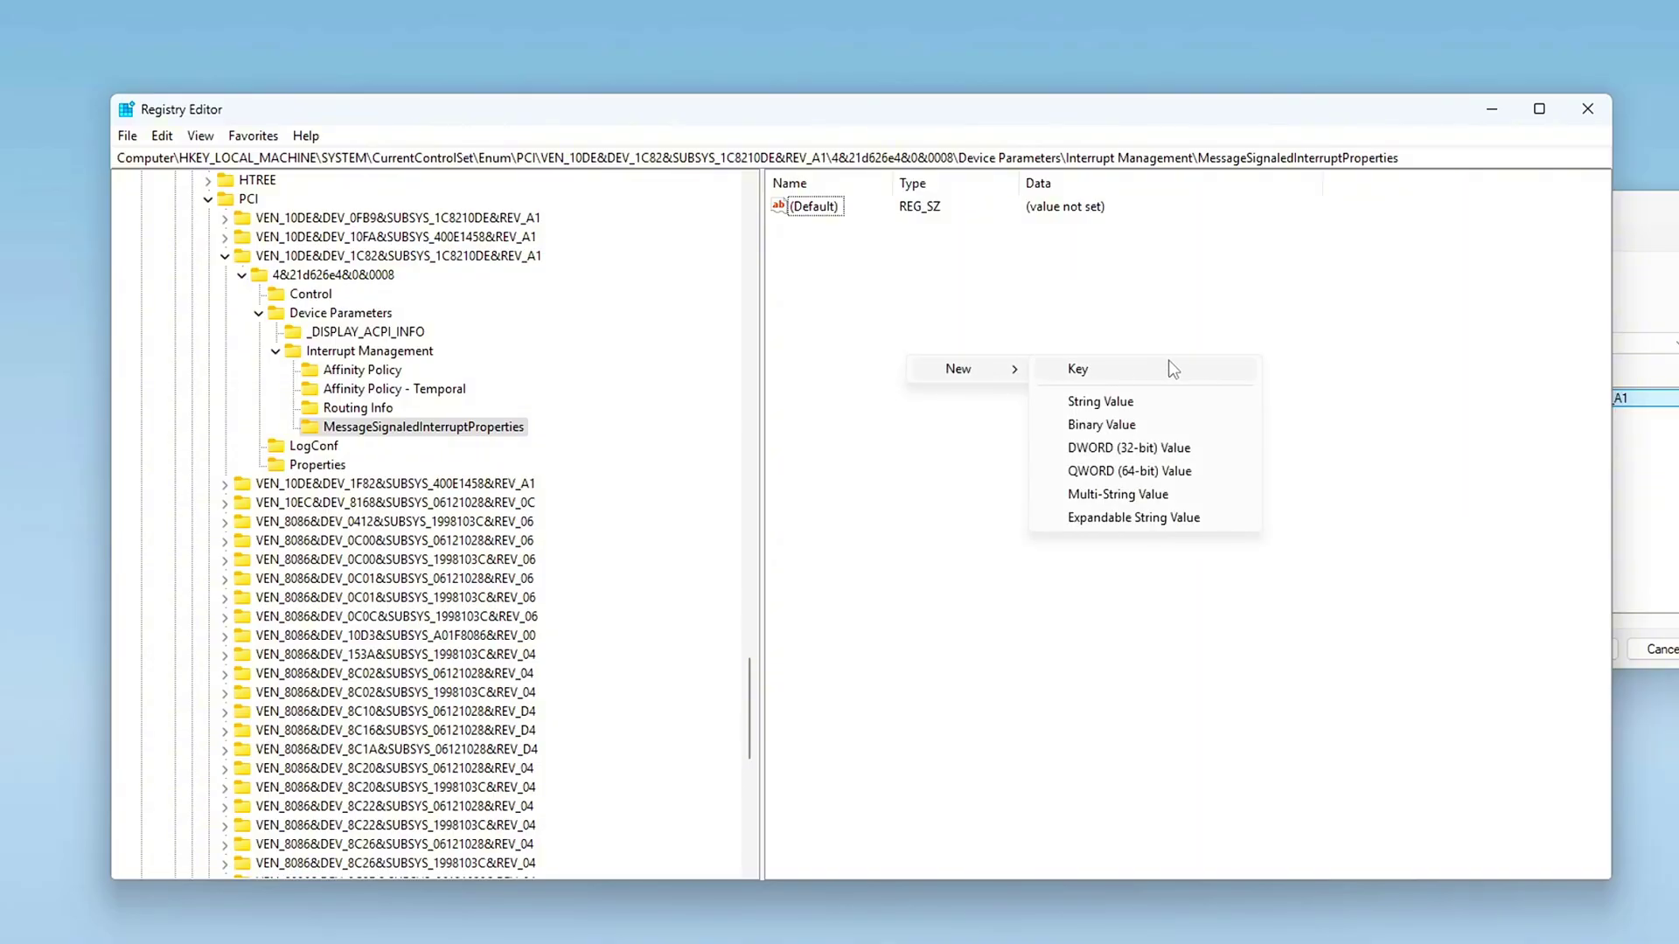
left_click(1134, 453)
type("MSISupported")
key("Return")
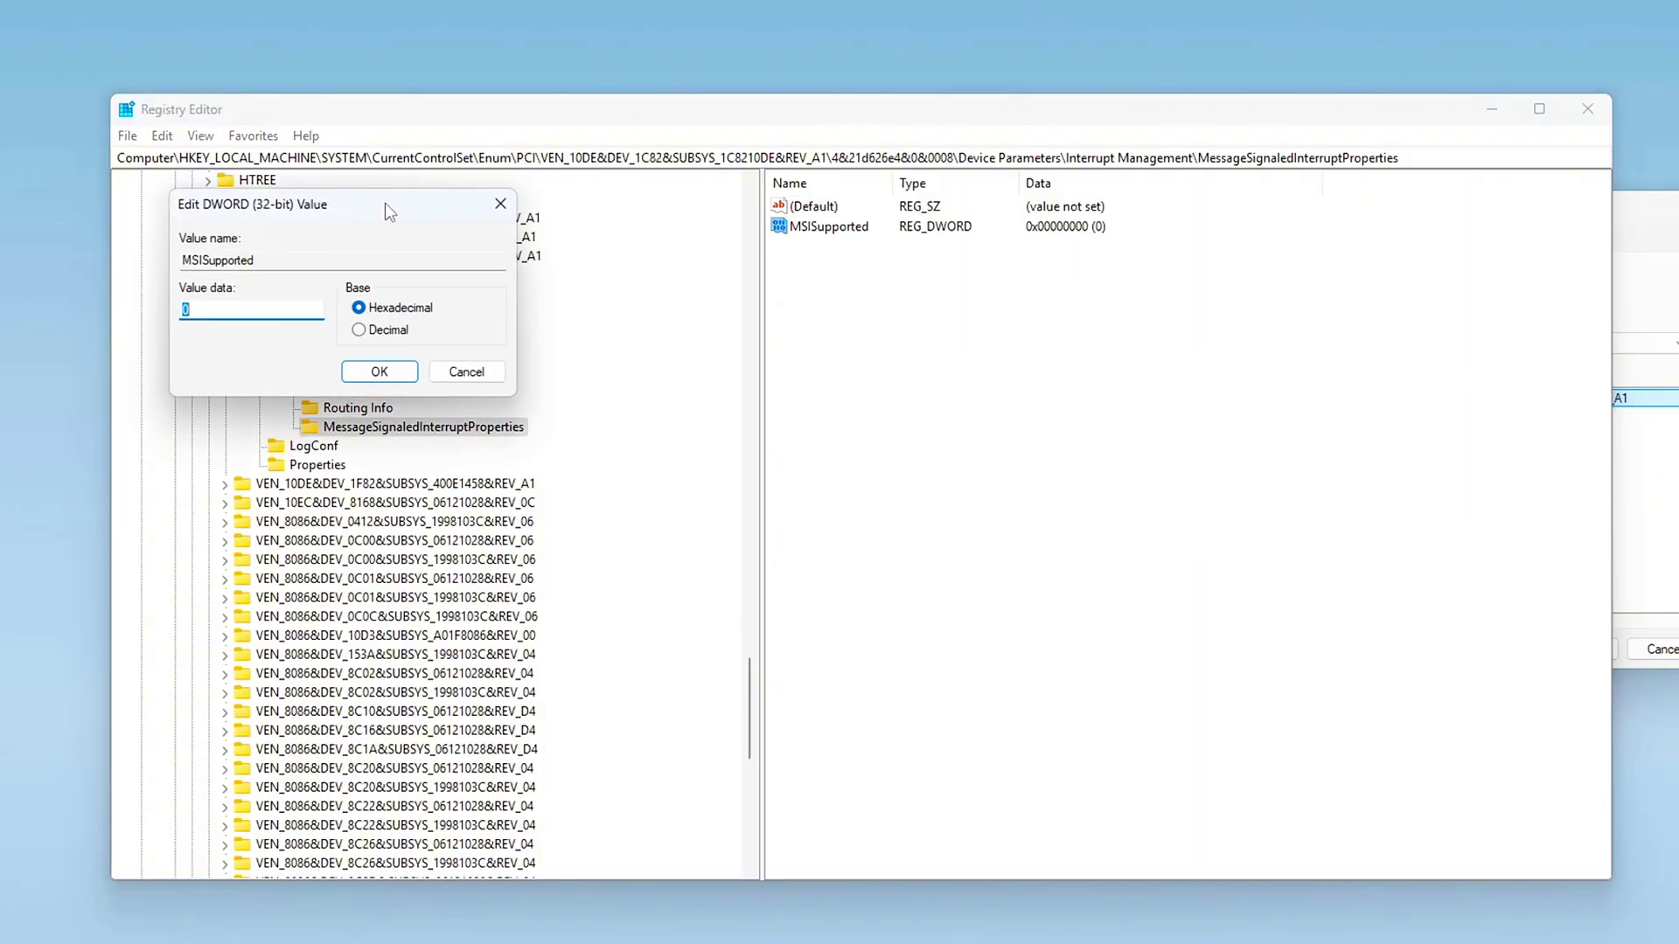
left_click_drag(385, 90, 1168, 340)
type("1")
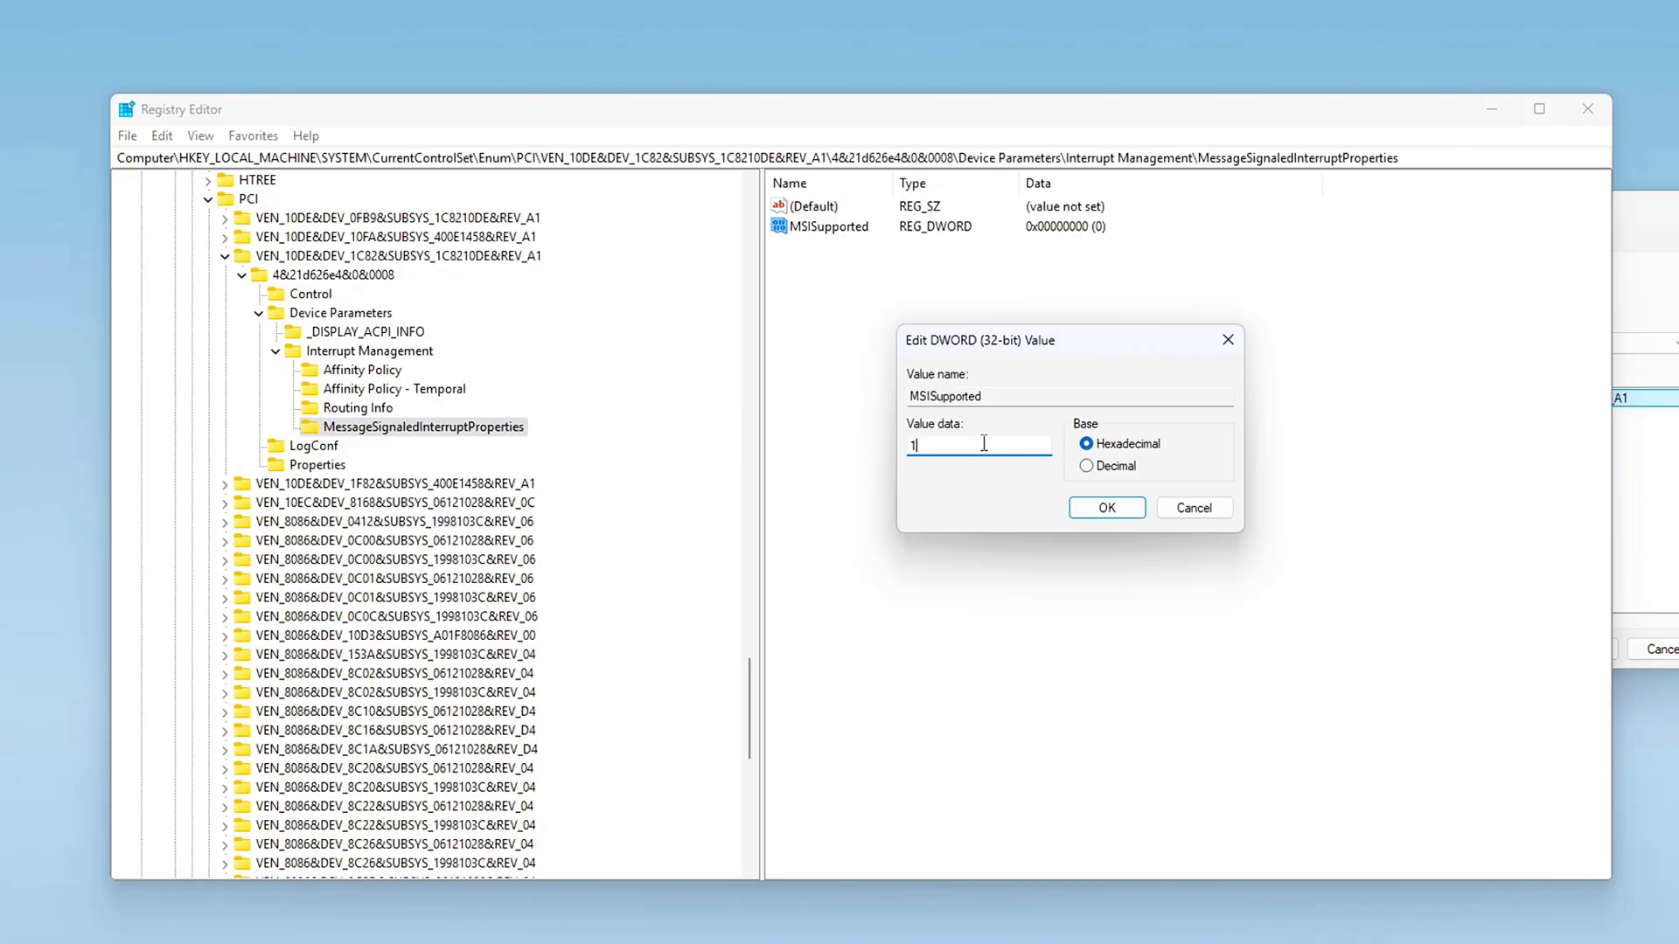
left_click(1107, 507)
left_click(1627, 266)
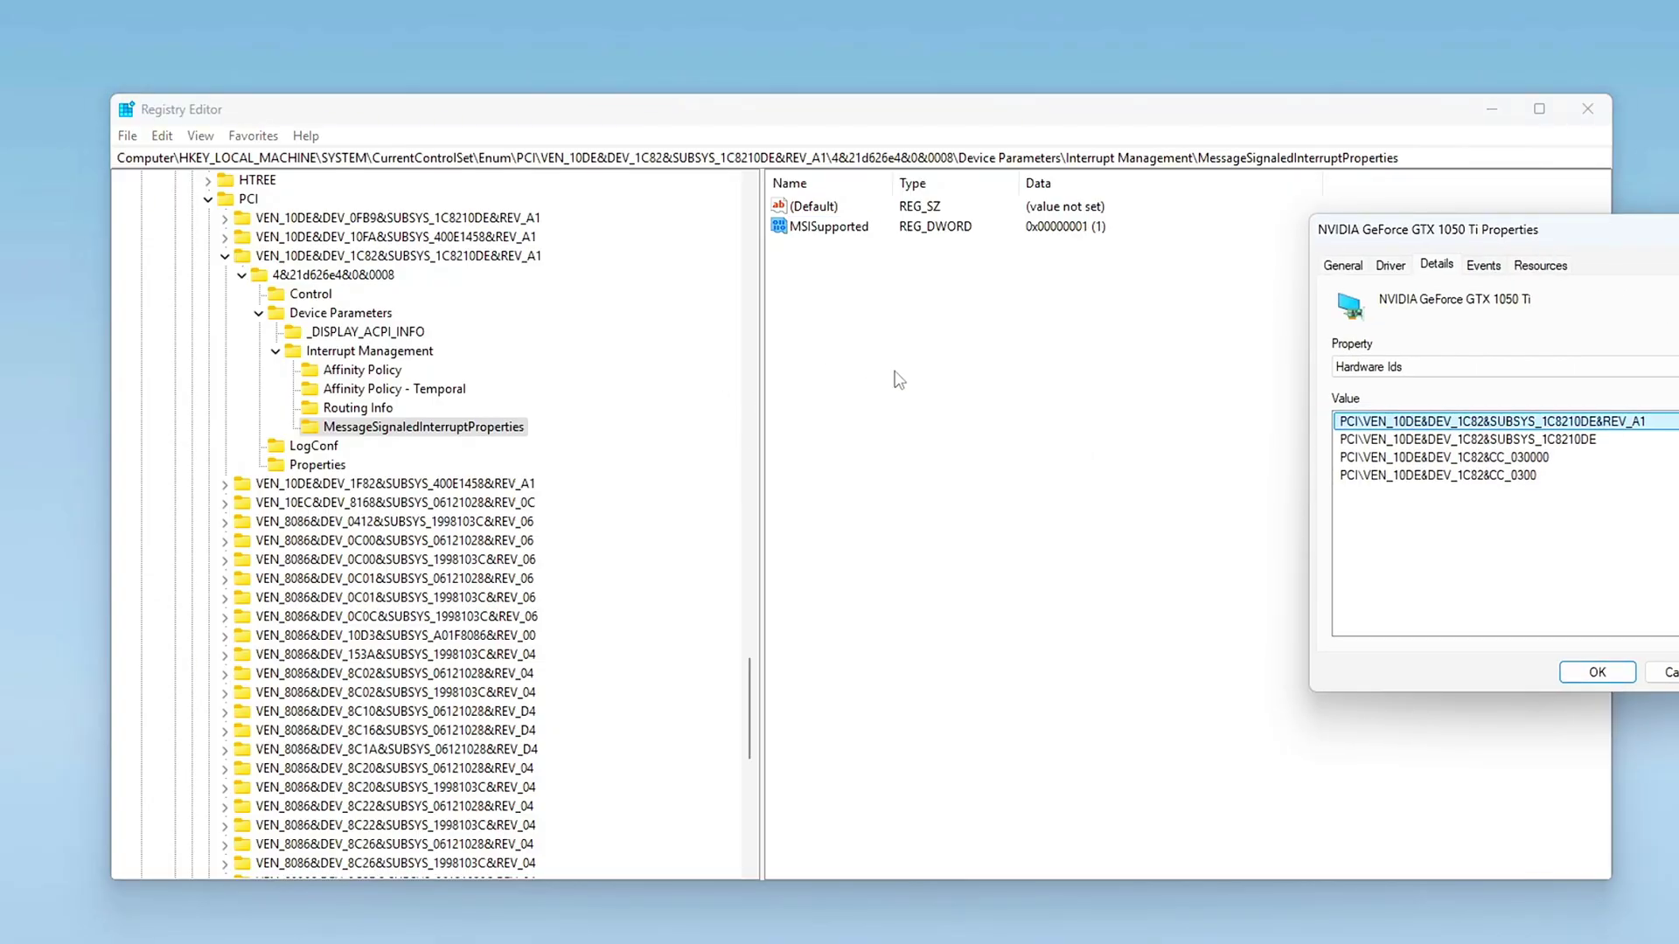
left_click_drag(950, 371, 979, 278)
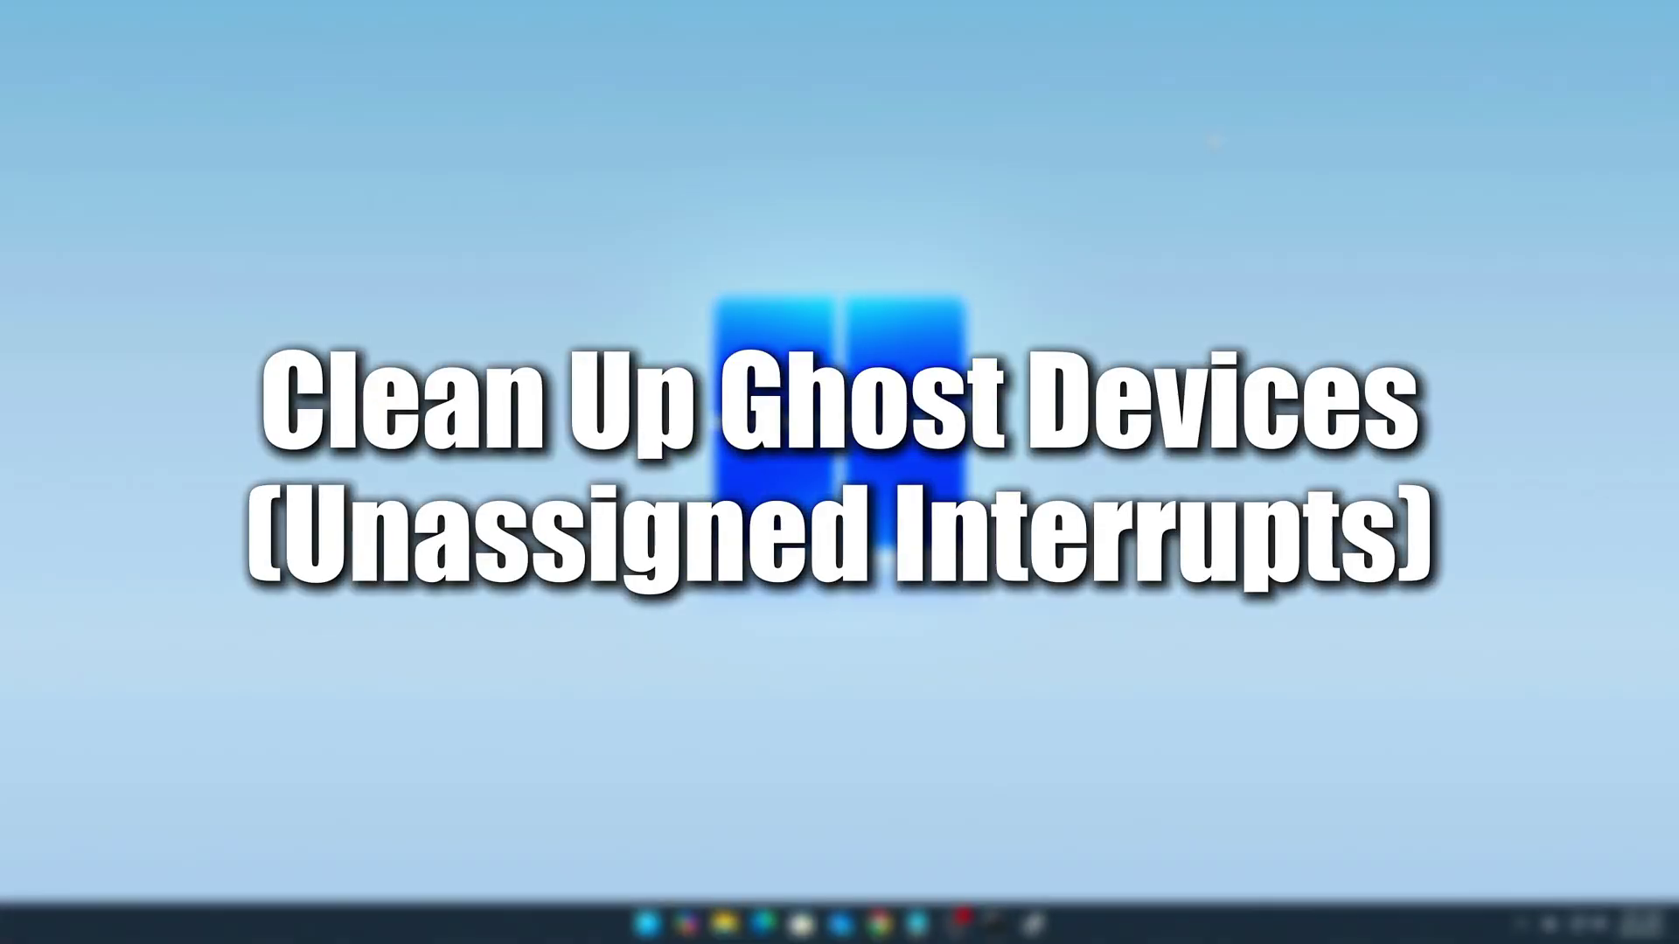
Step: Launch Command Prompt as administrator from a cmd search
key("super")
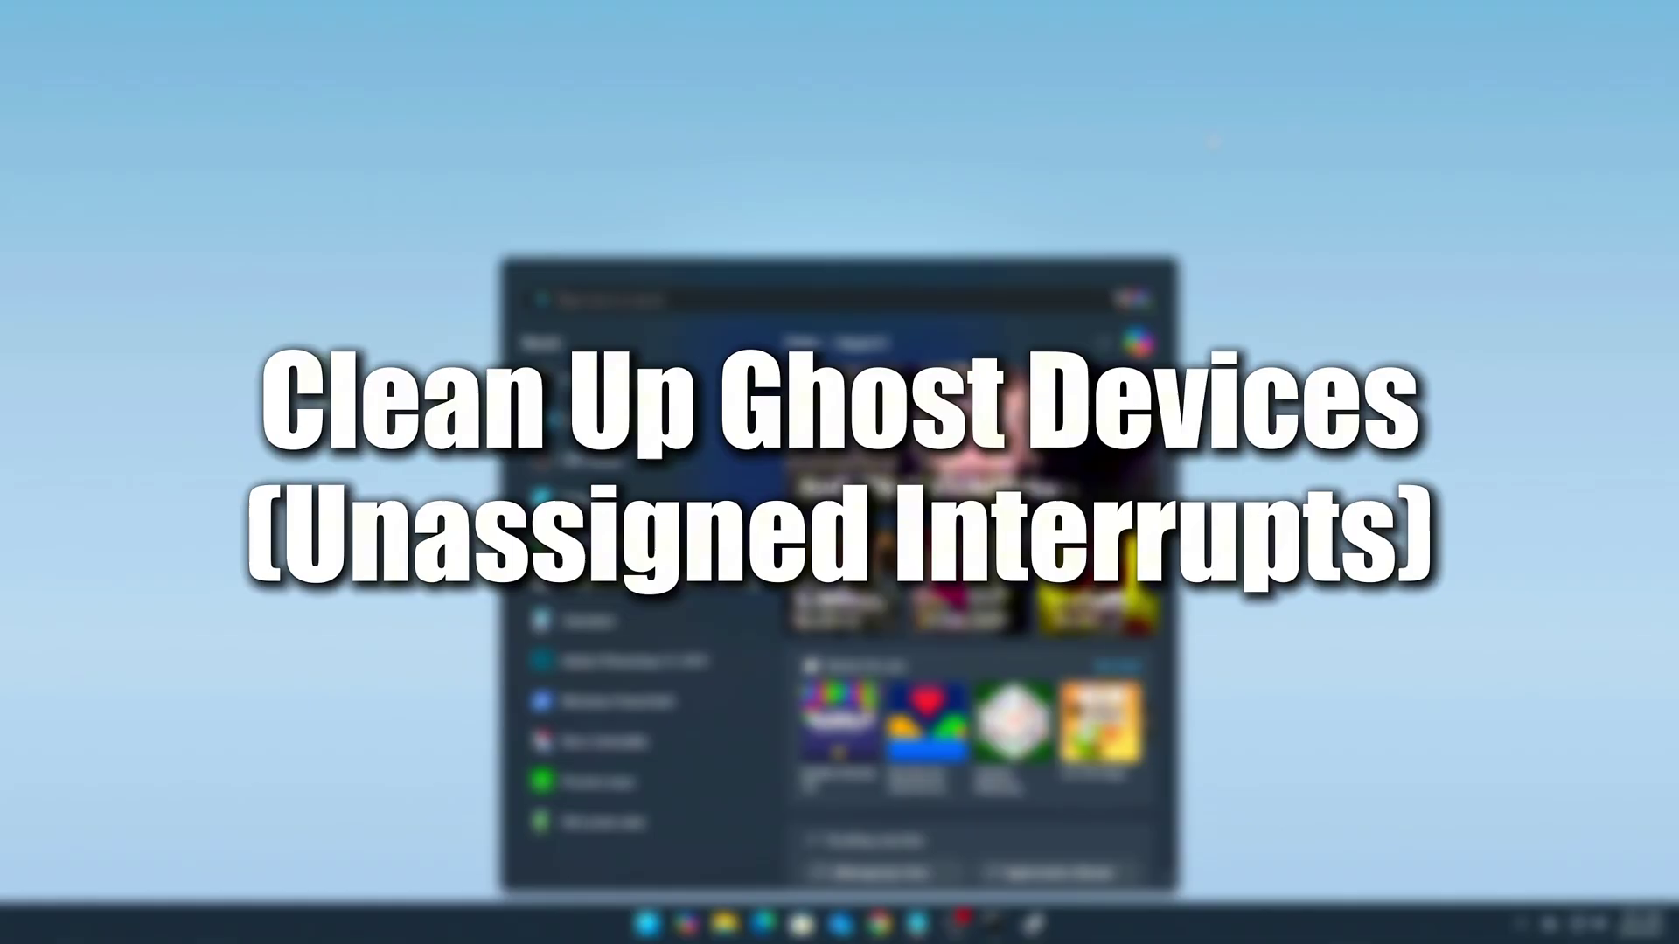
type("cmd")
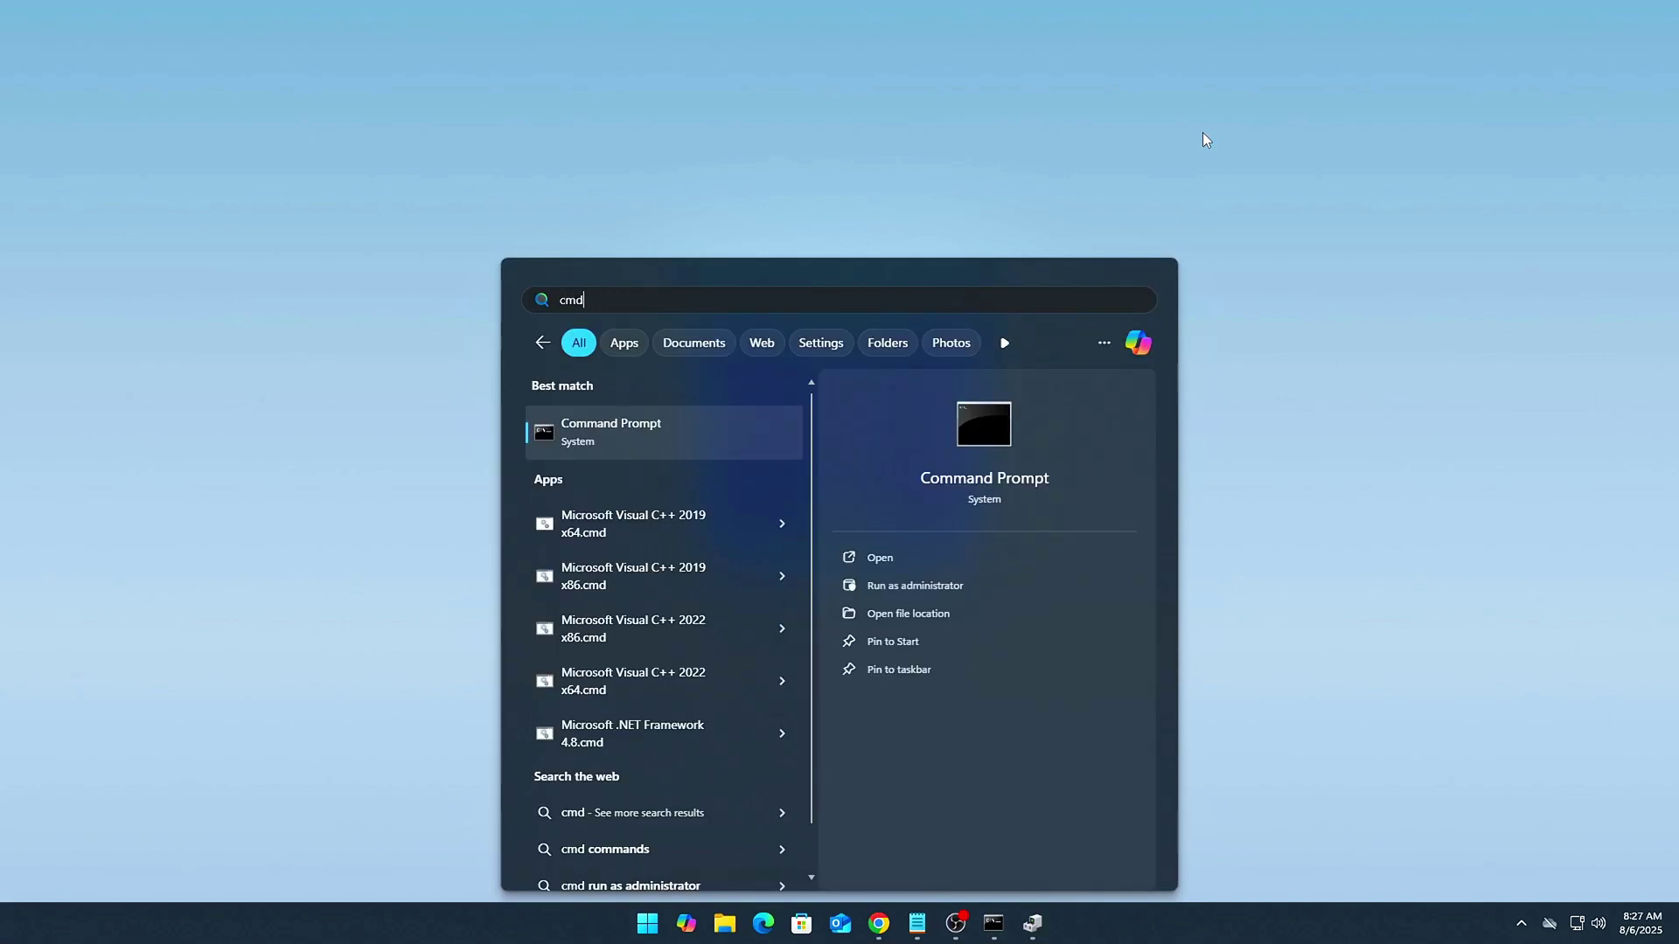
left_click(974, 587)
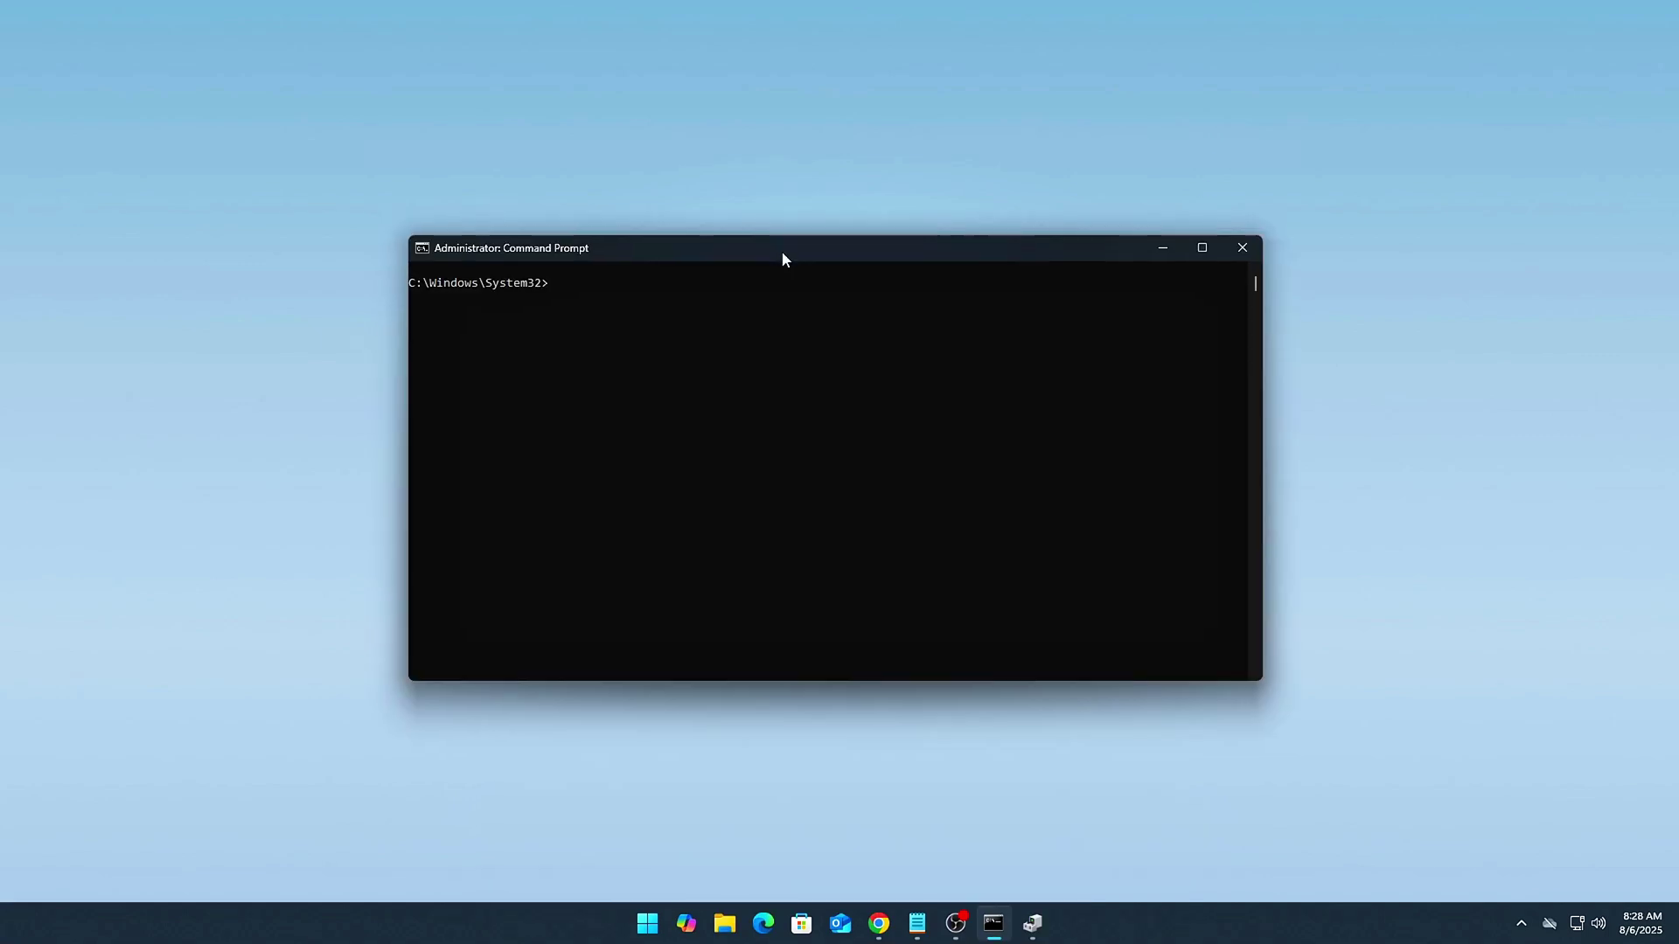
left_click_drag(780, 250, 784, 265)
Step: Run set devmgr_show_nonpresent_devices=1, then start devmgmt.msc
type("set devmgr_show_nonpresent_devices=1")
key("Return")
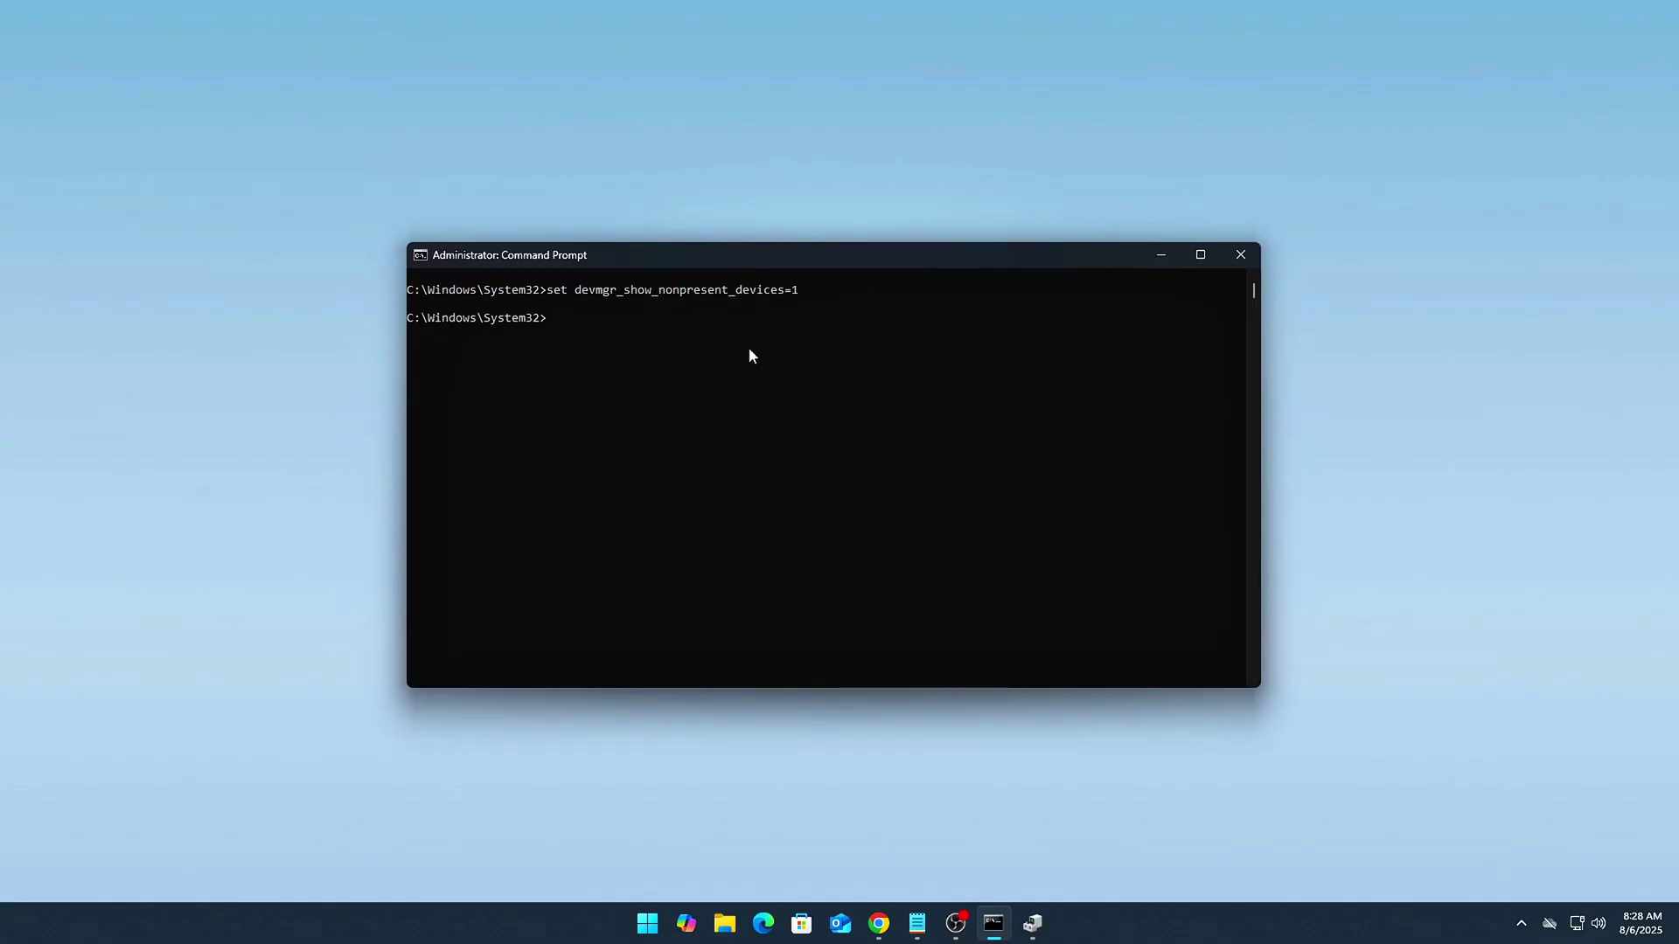
type("start devmgmt.msc")
key("Return")
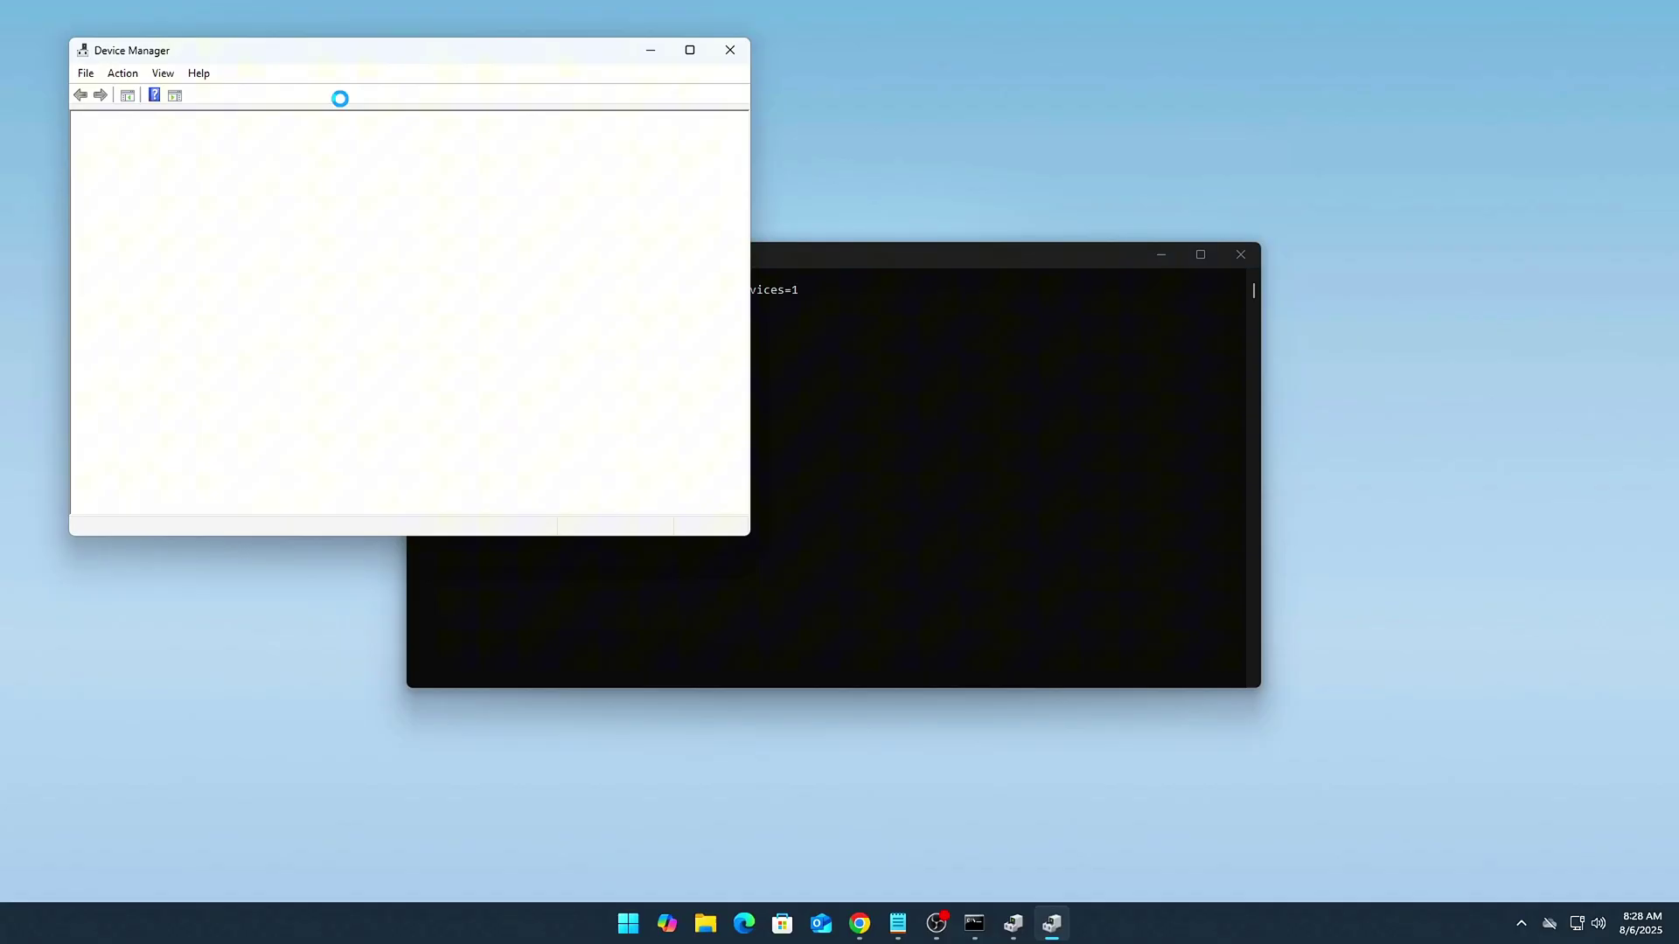
Step: Turn on View > Show hidden devices in Device Manager
left_click_drag(448, 59, 977, 200)
scroll(707, 510, "down", 3)
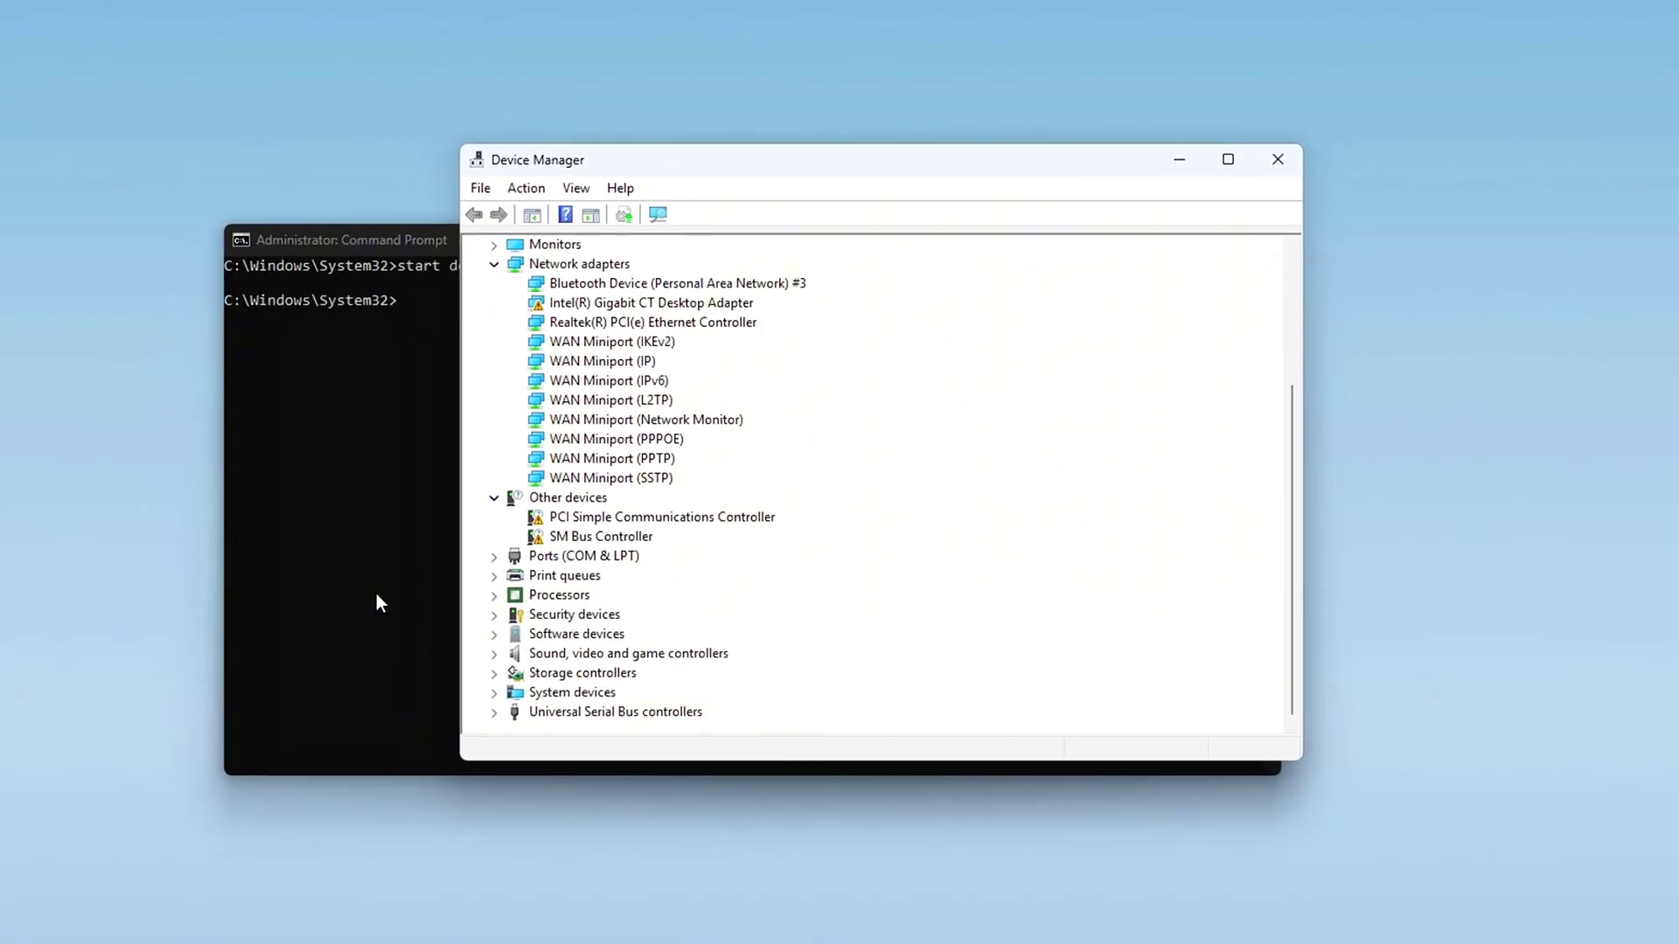
left_click(641, 204)
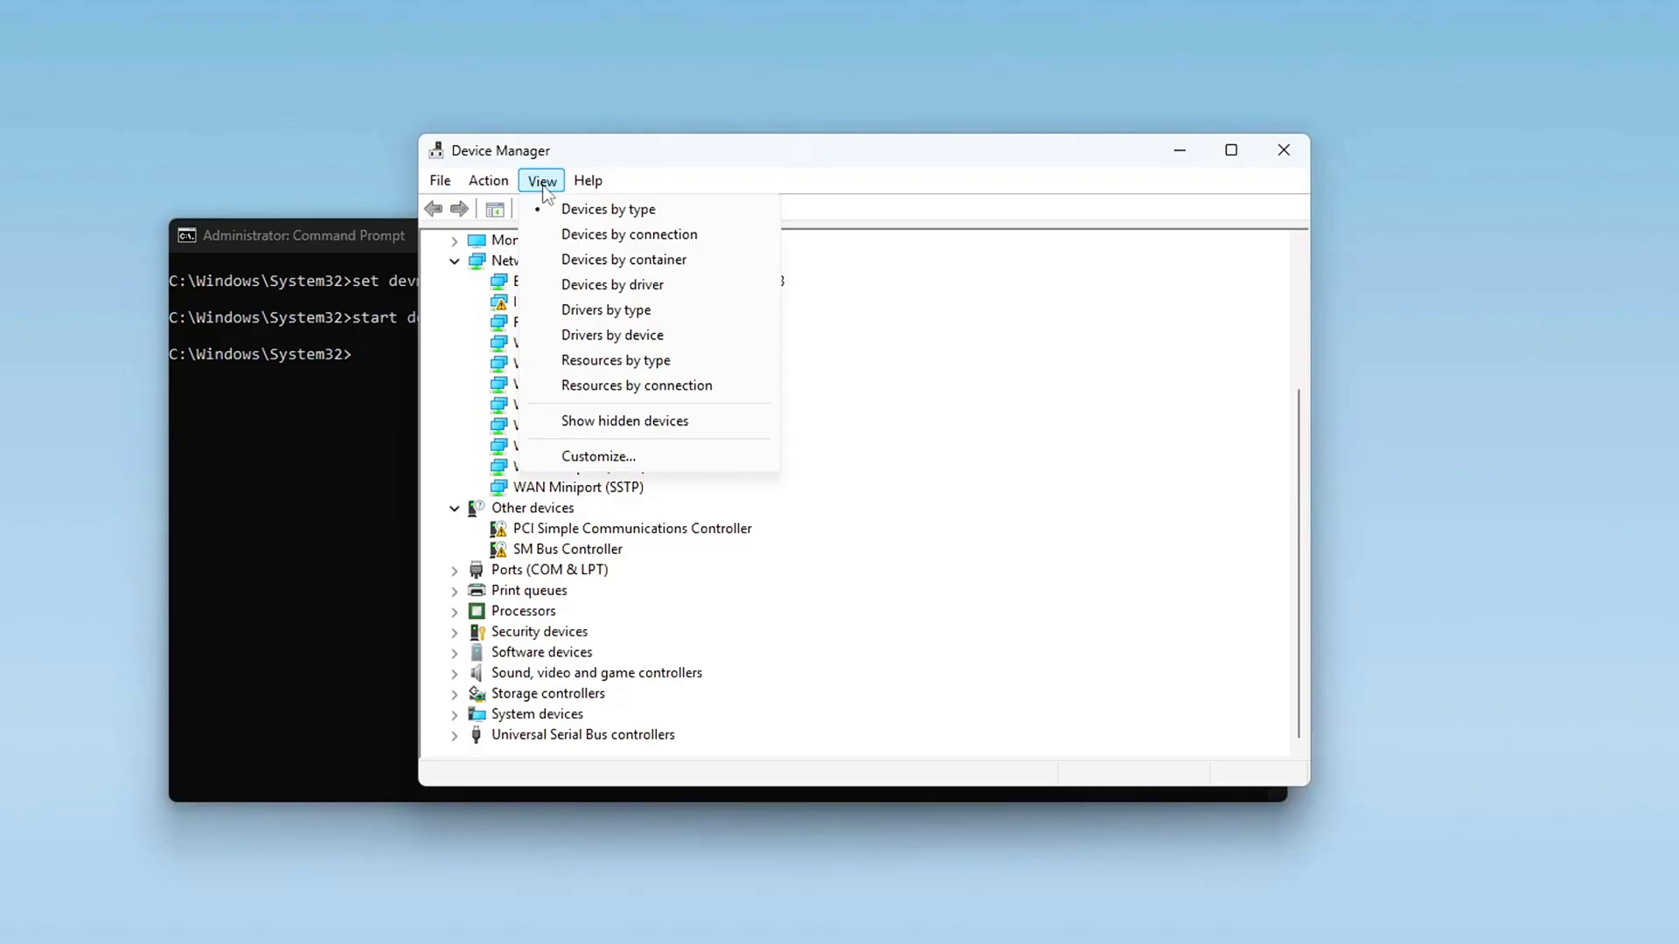
left_click(622, 421)
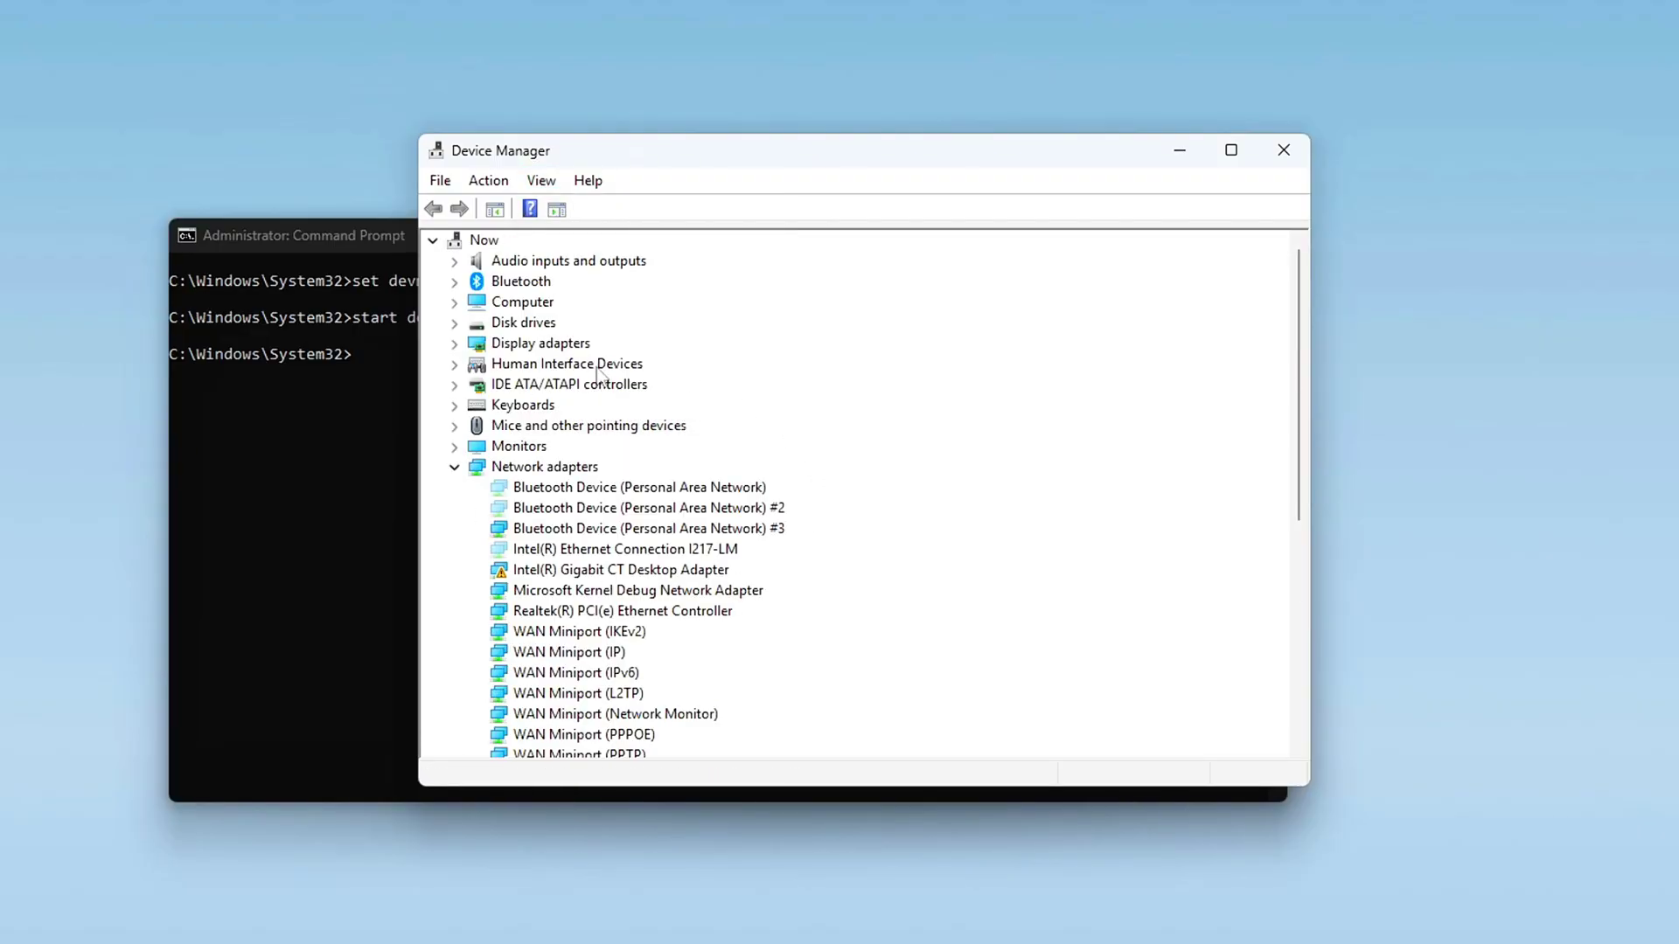
Step: Uninstall both ghost Bluetooth Device (Personal Area Network) adapters, then expand Universal Serial Bus controllers
right_click(562, 491)
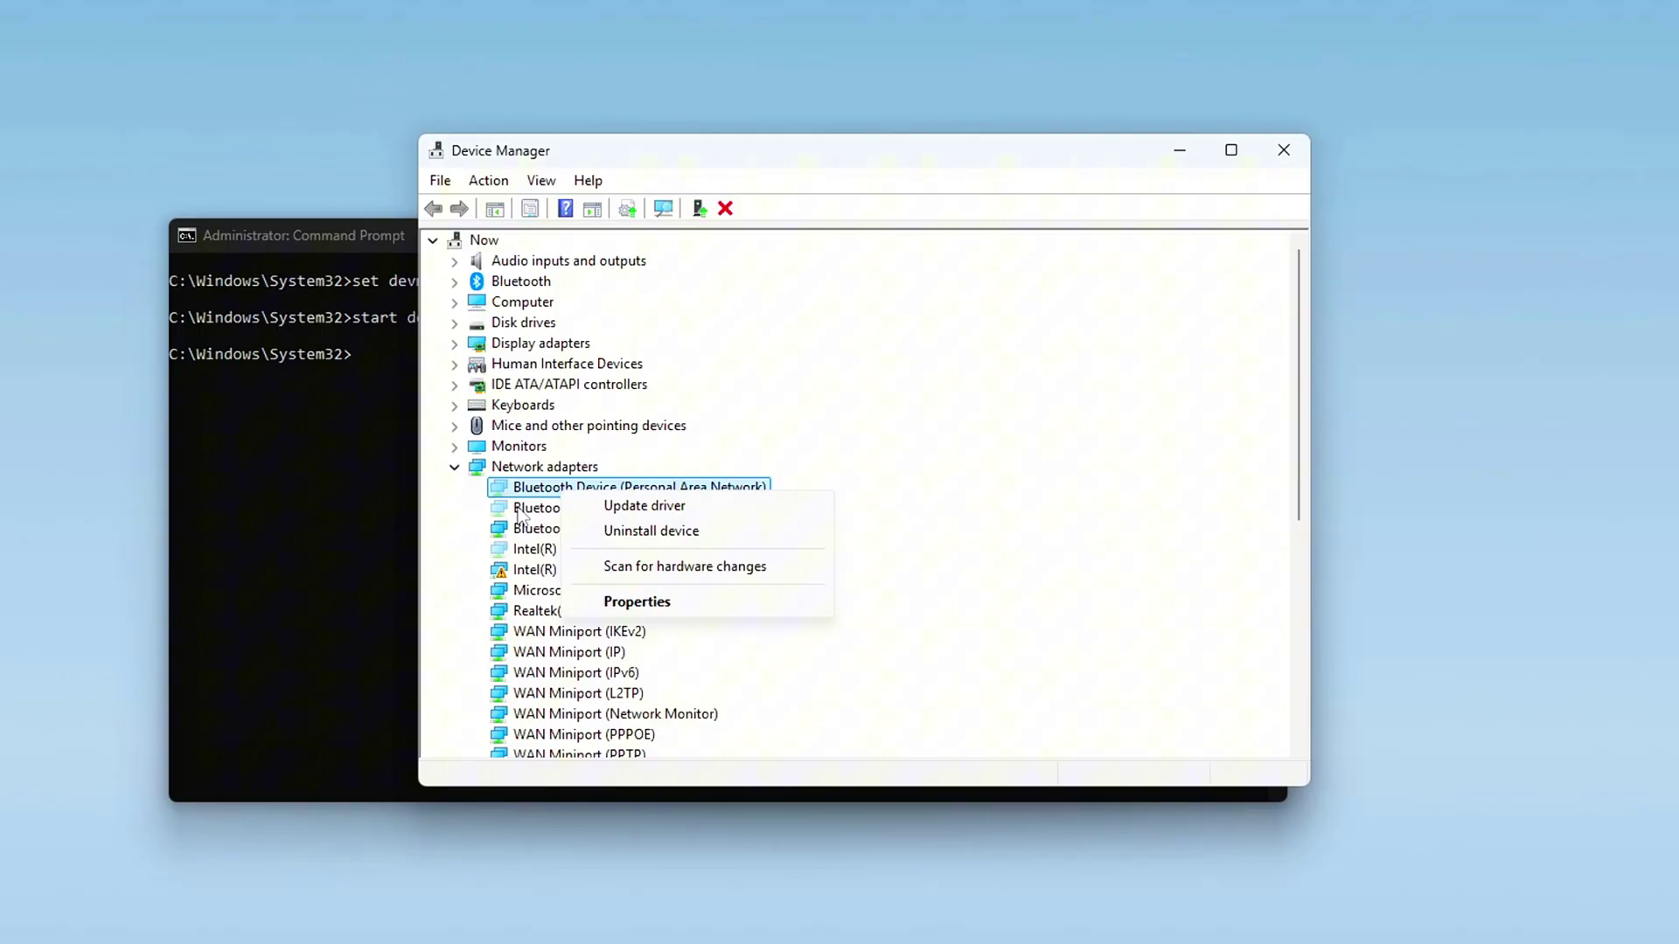
left_click(645, 533)
left_click(773, 593)
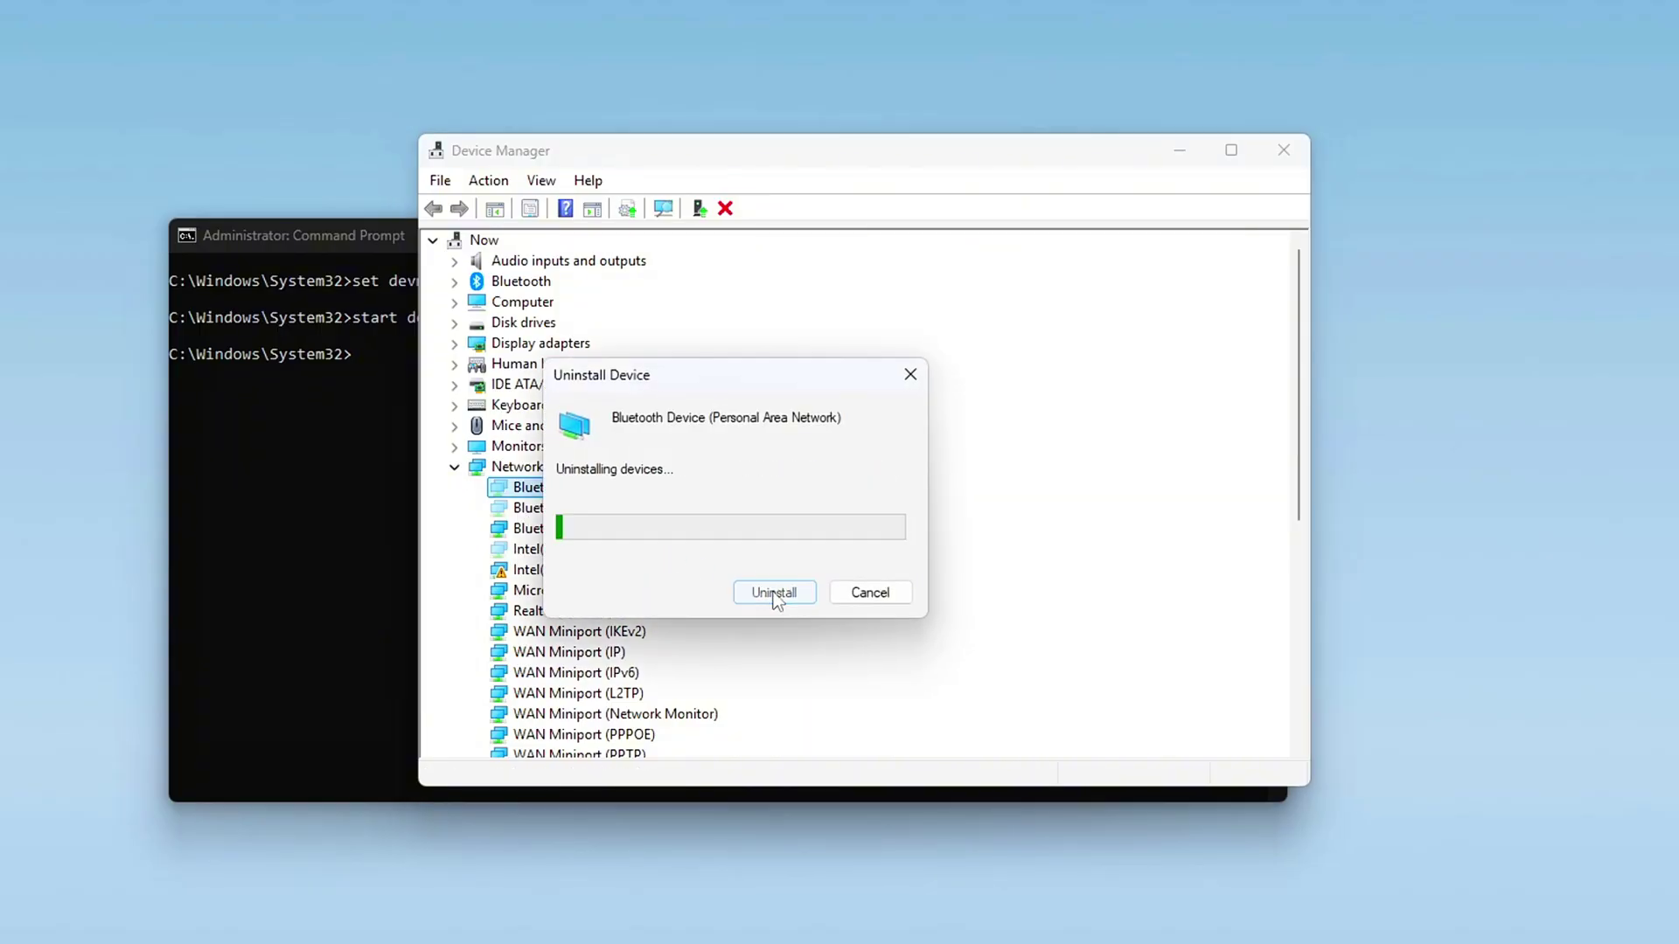
right_click(569, 491)
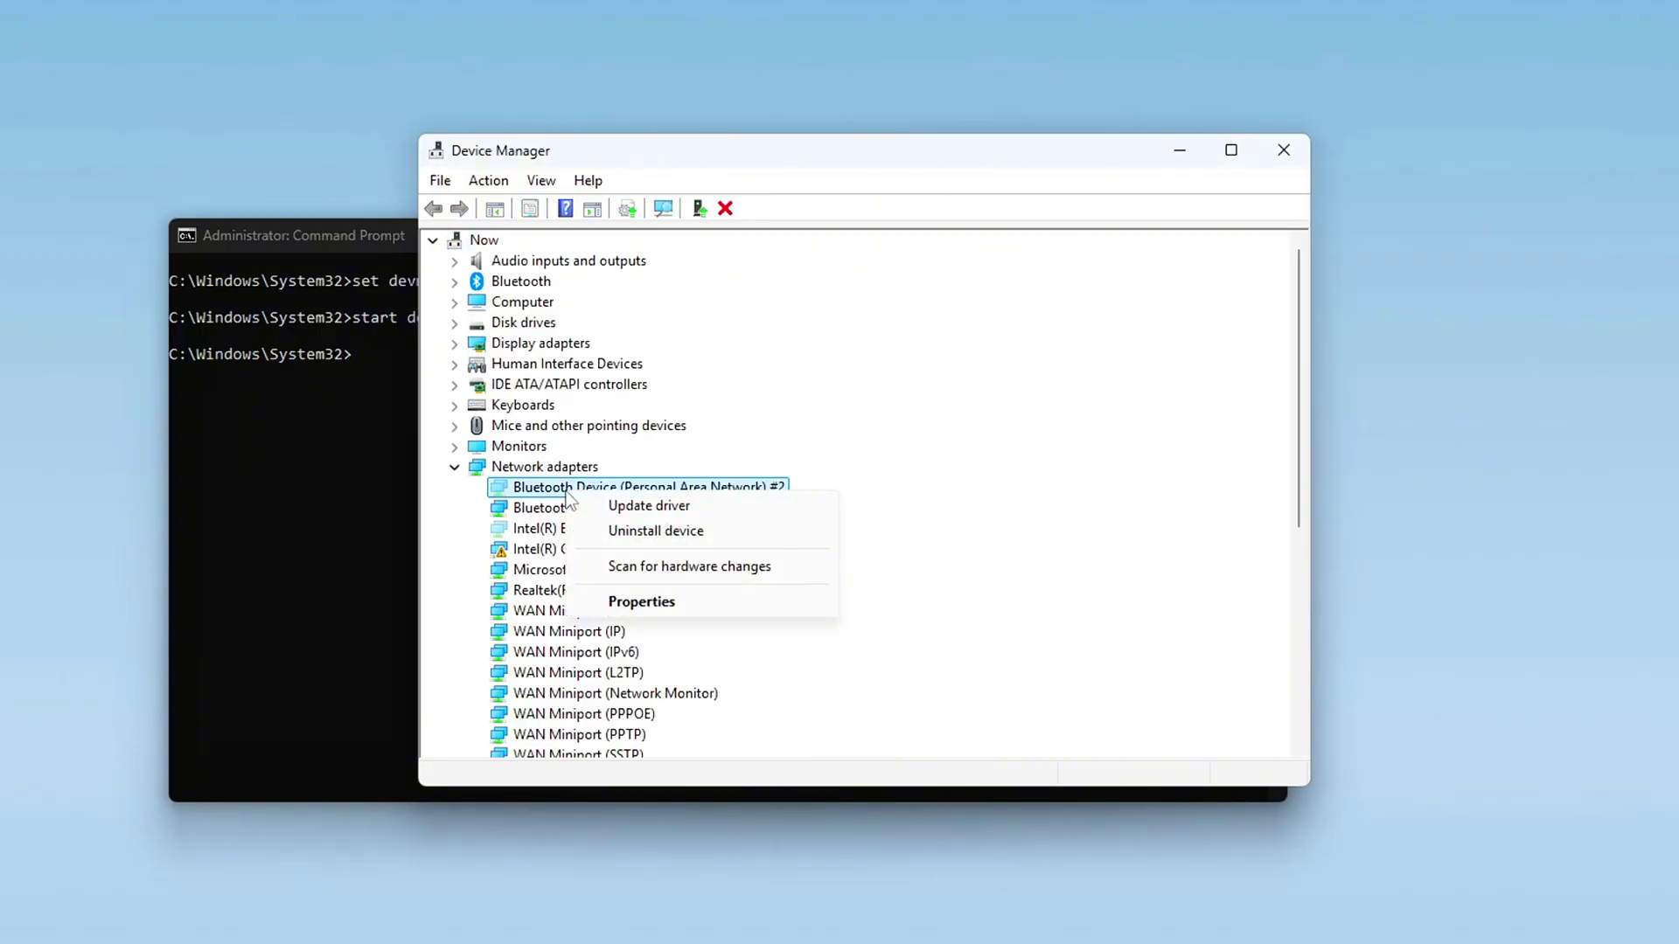
left_click(668, 533)
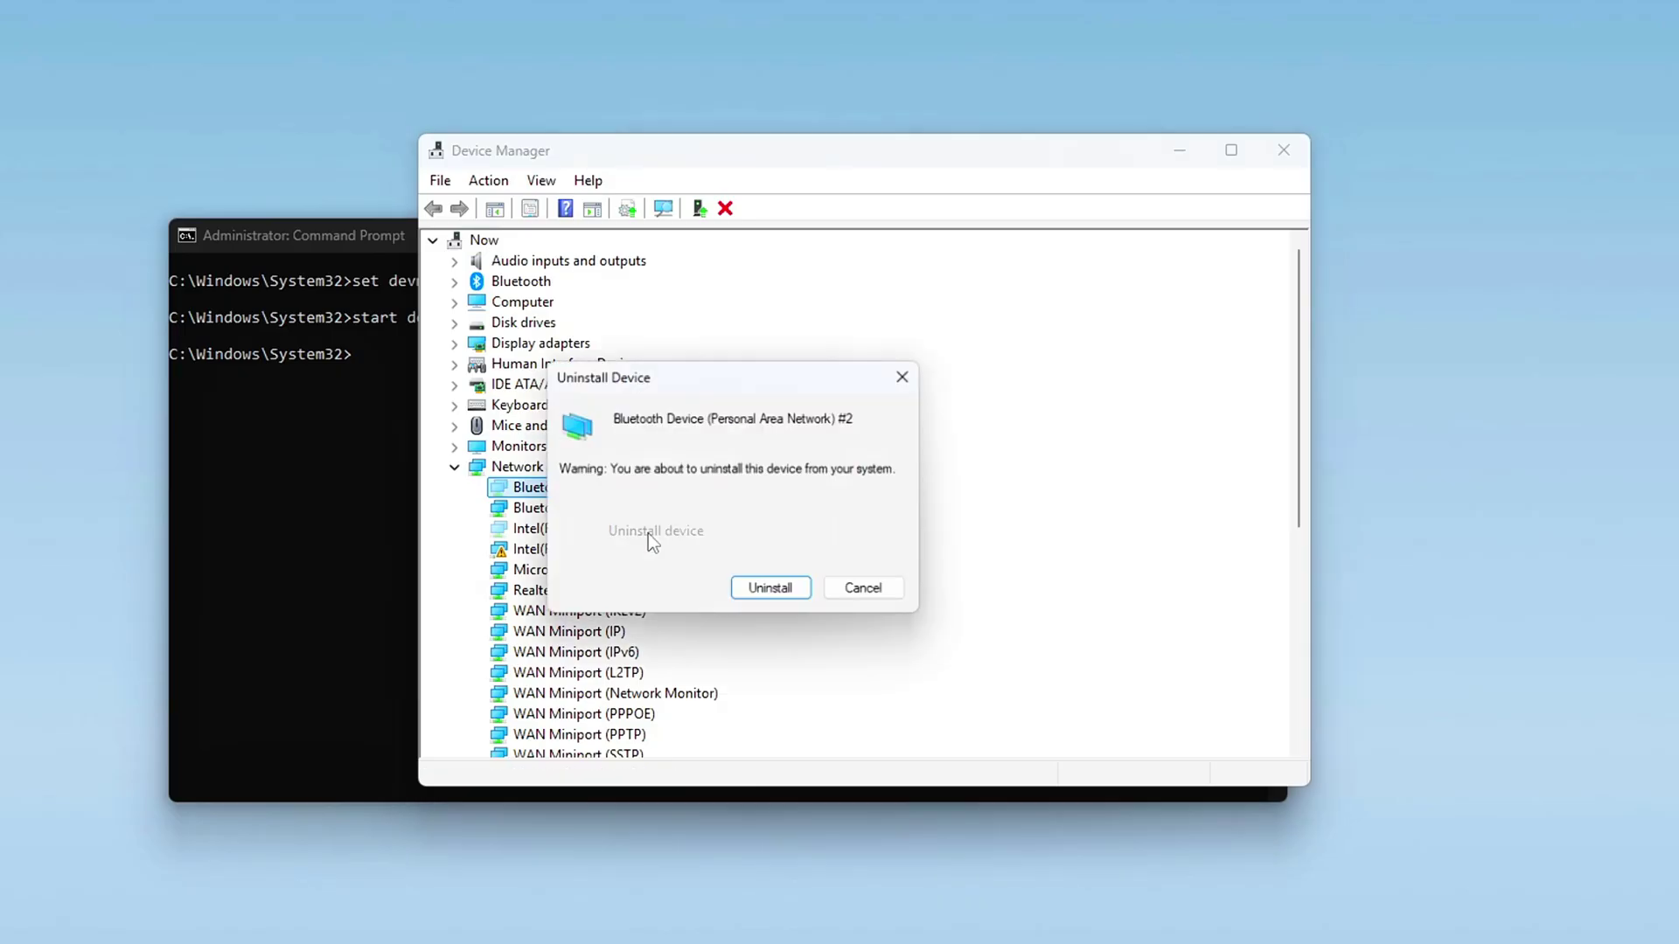
left_click(778, 591)
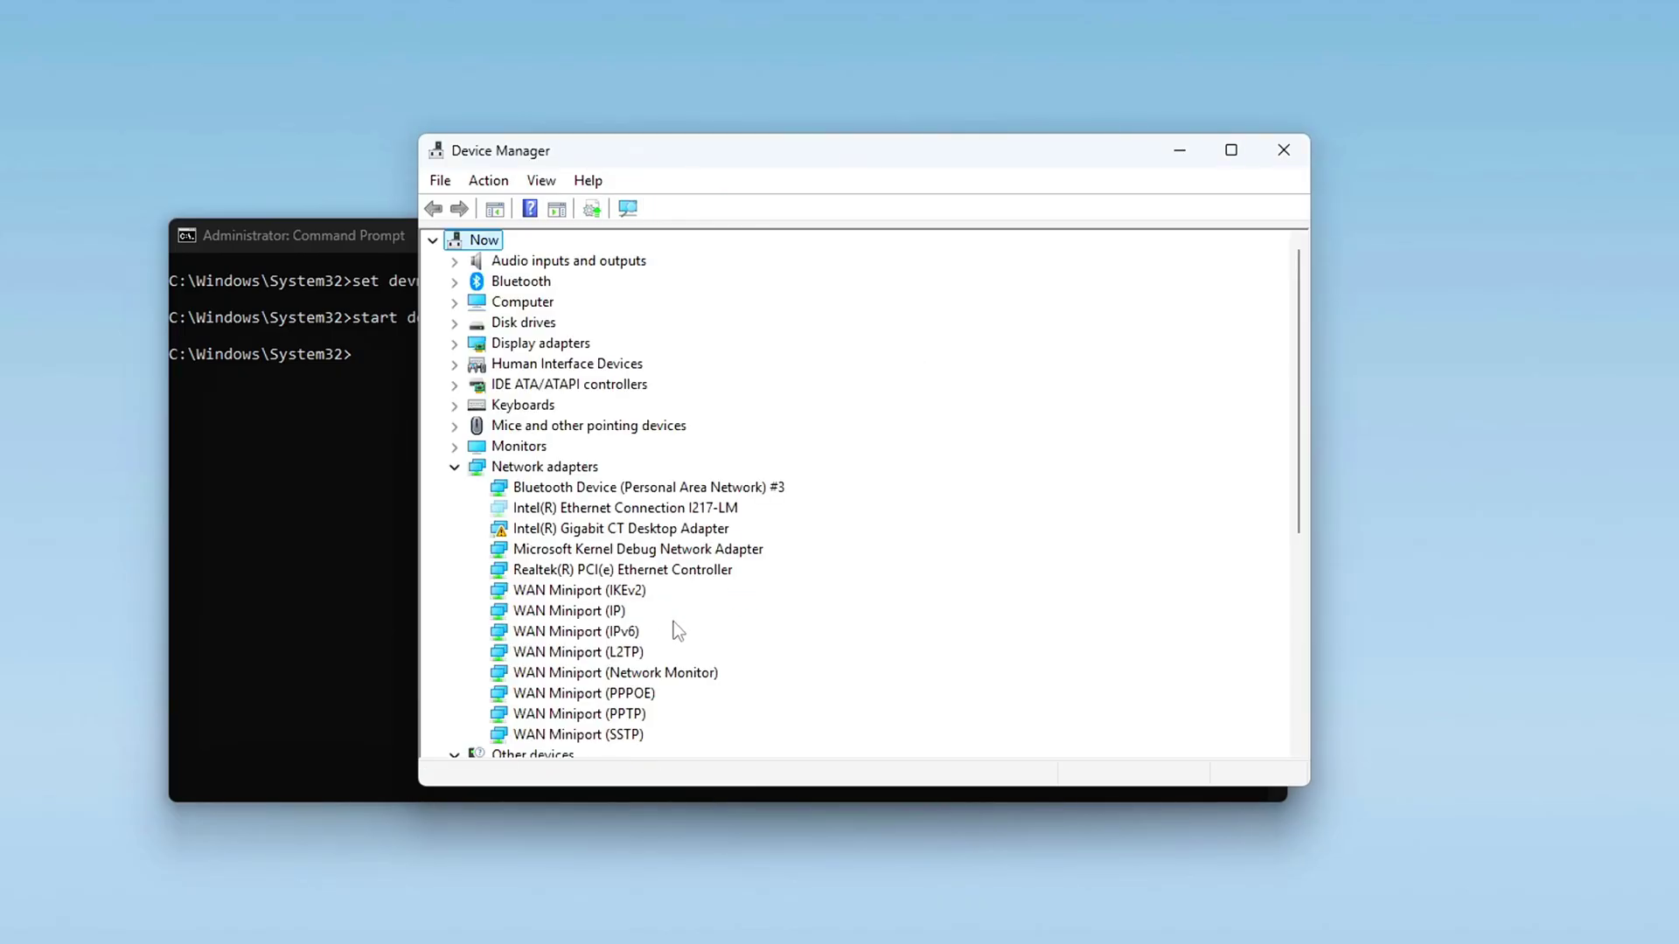
scroll(673, 623, "down", 6)
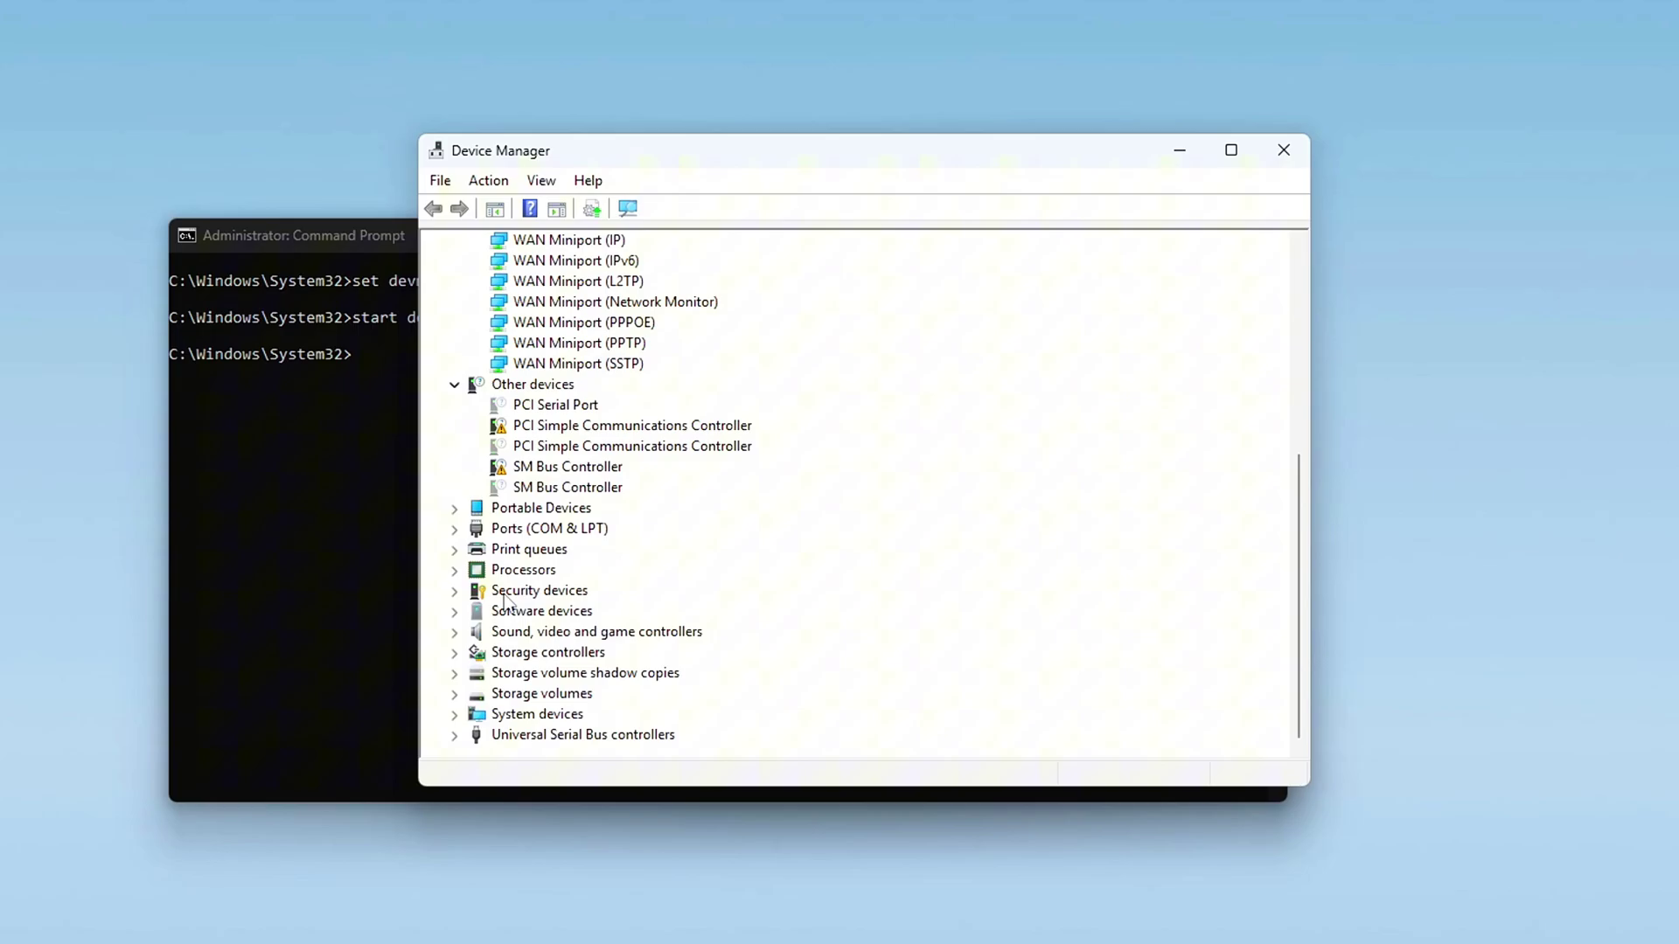
left_click(455, 736)
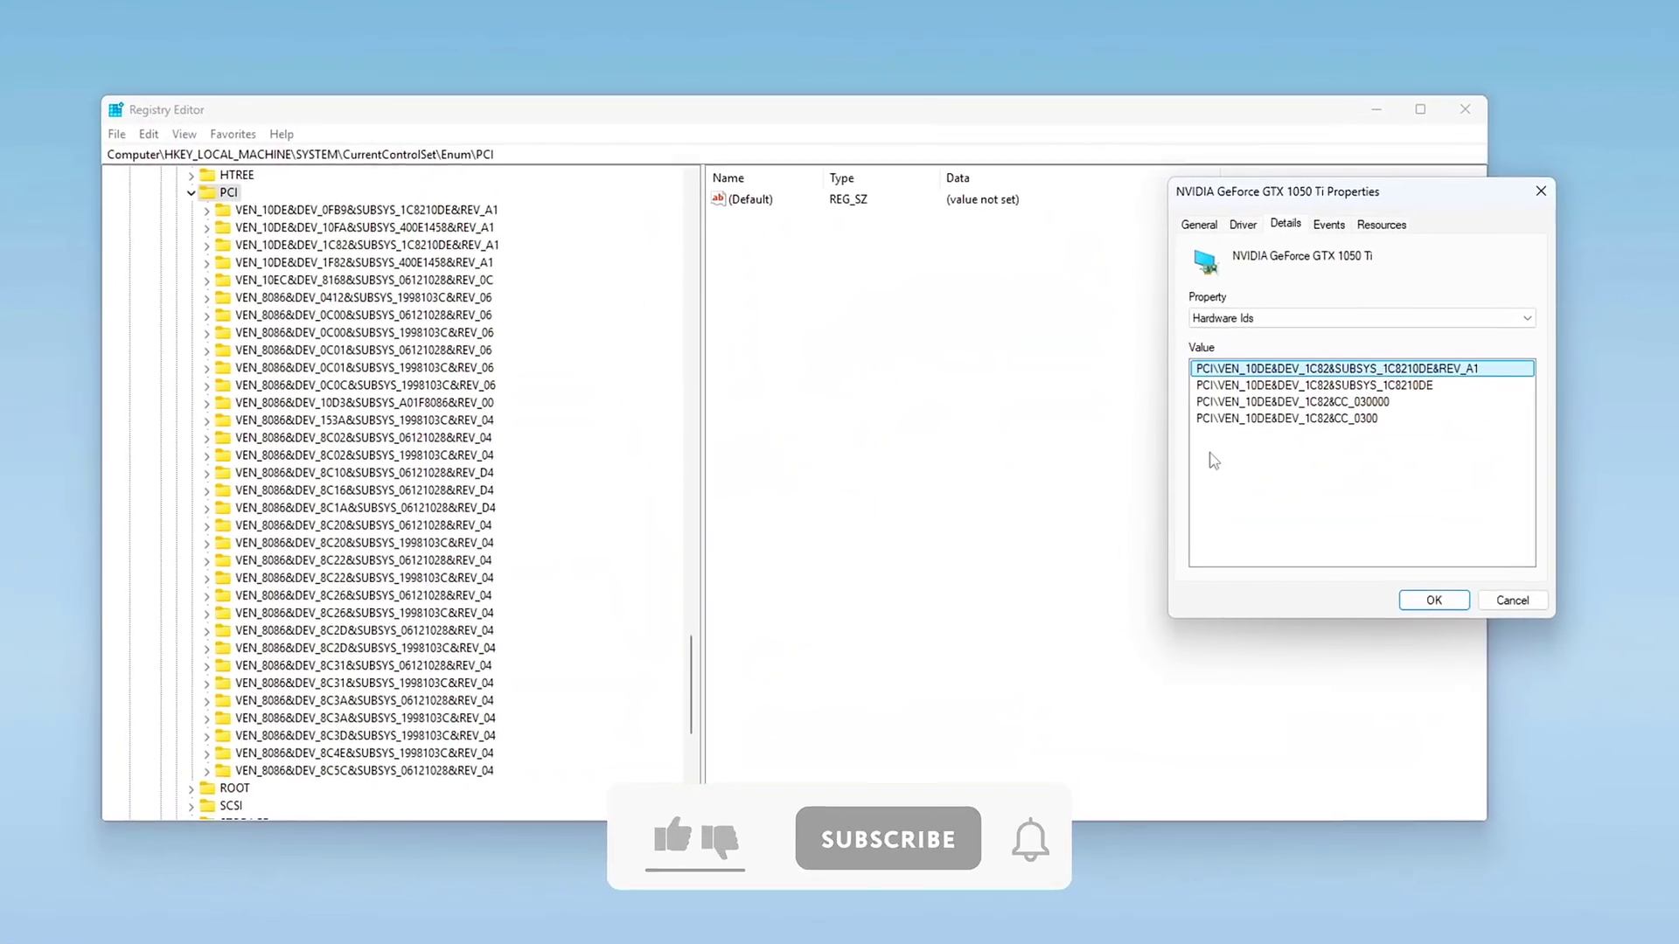
right_click(1318, 373)
left_click(1411, 387)
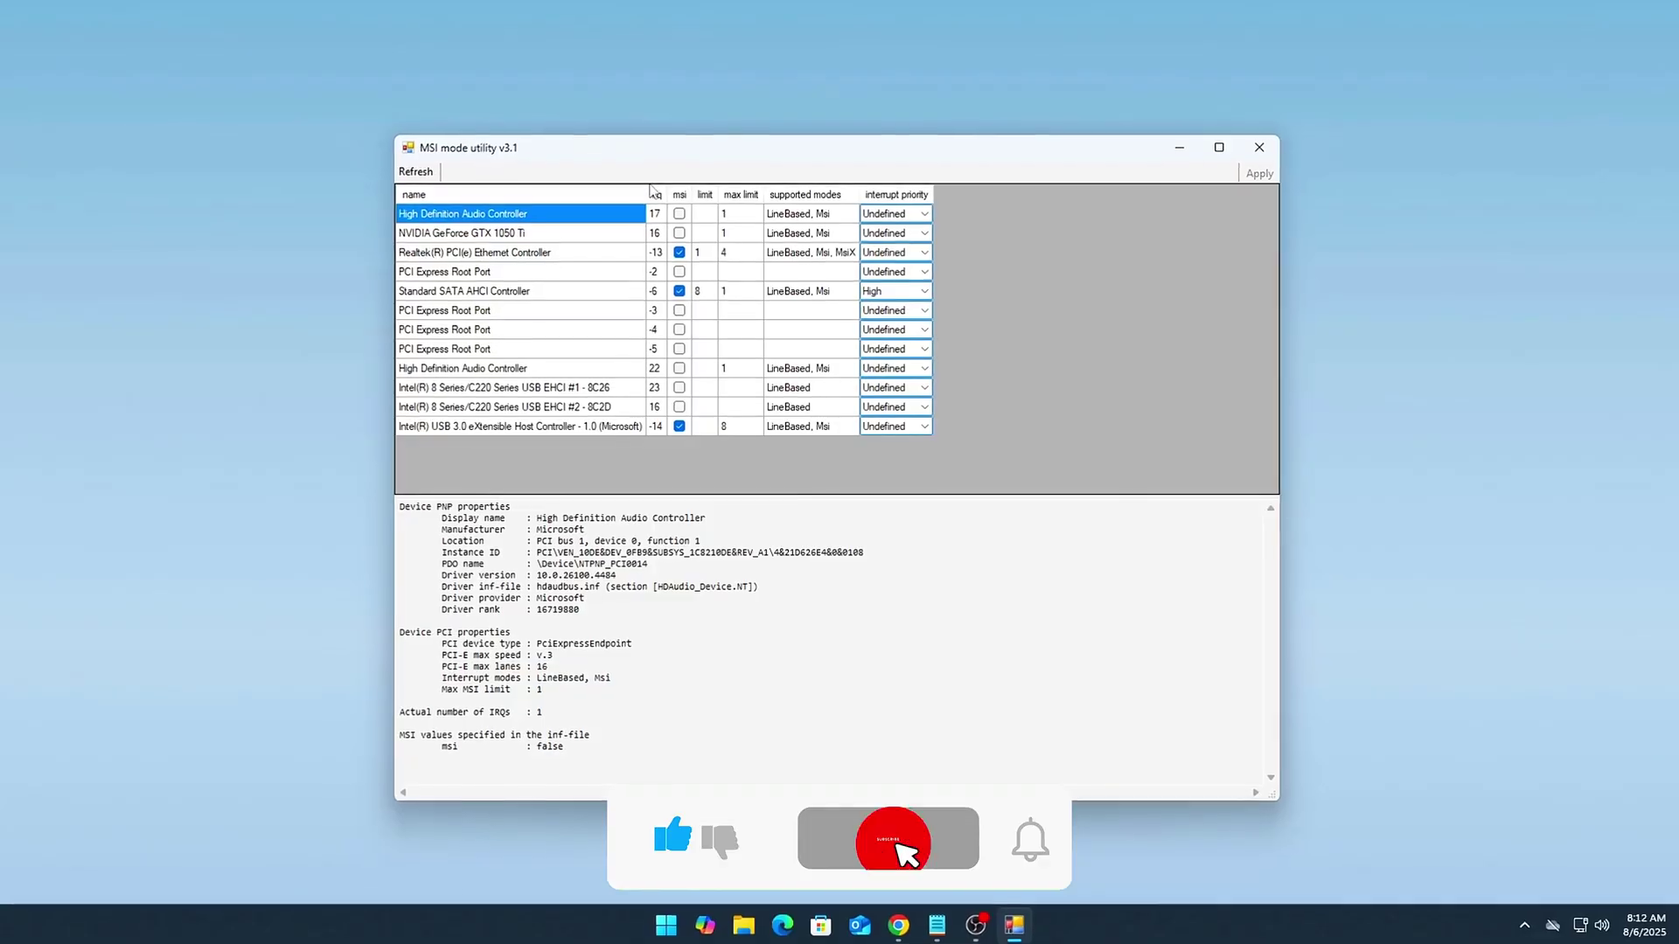
left_click(507, 224)
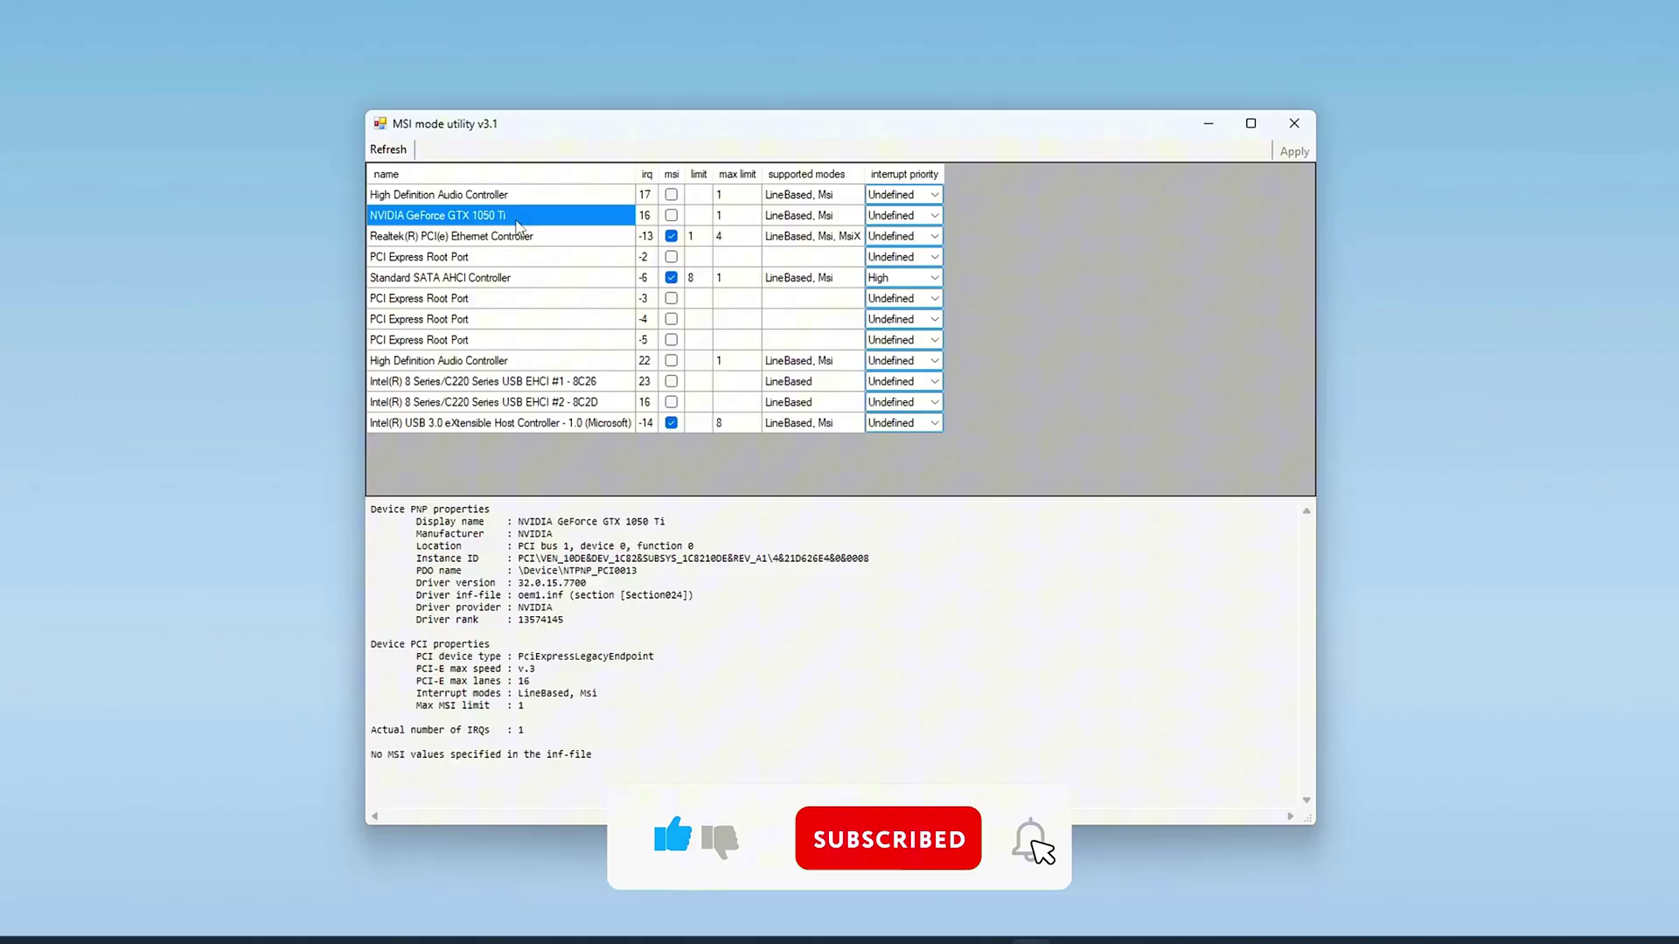
left_click(546, 245)
left_click(543, 250)
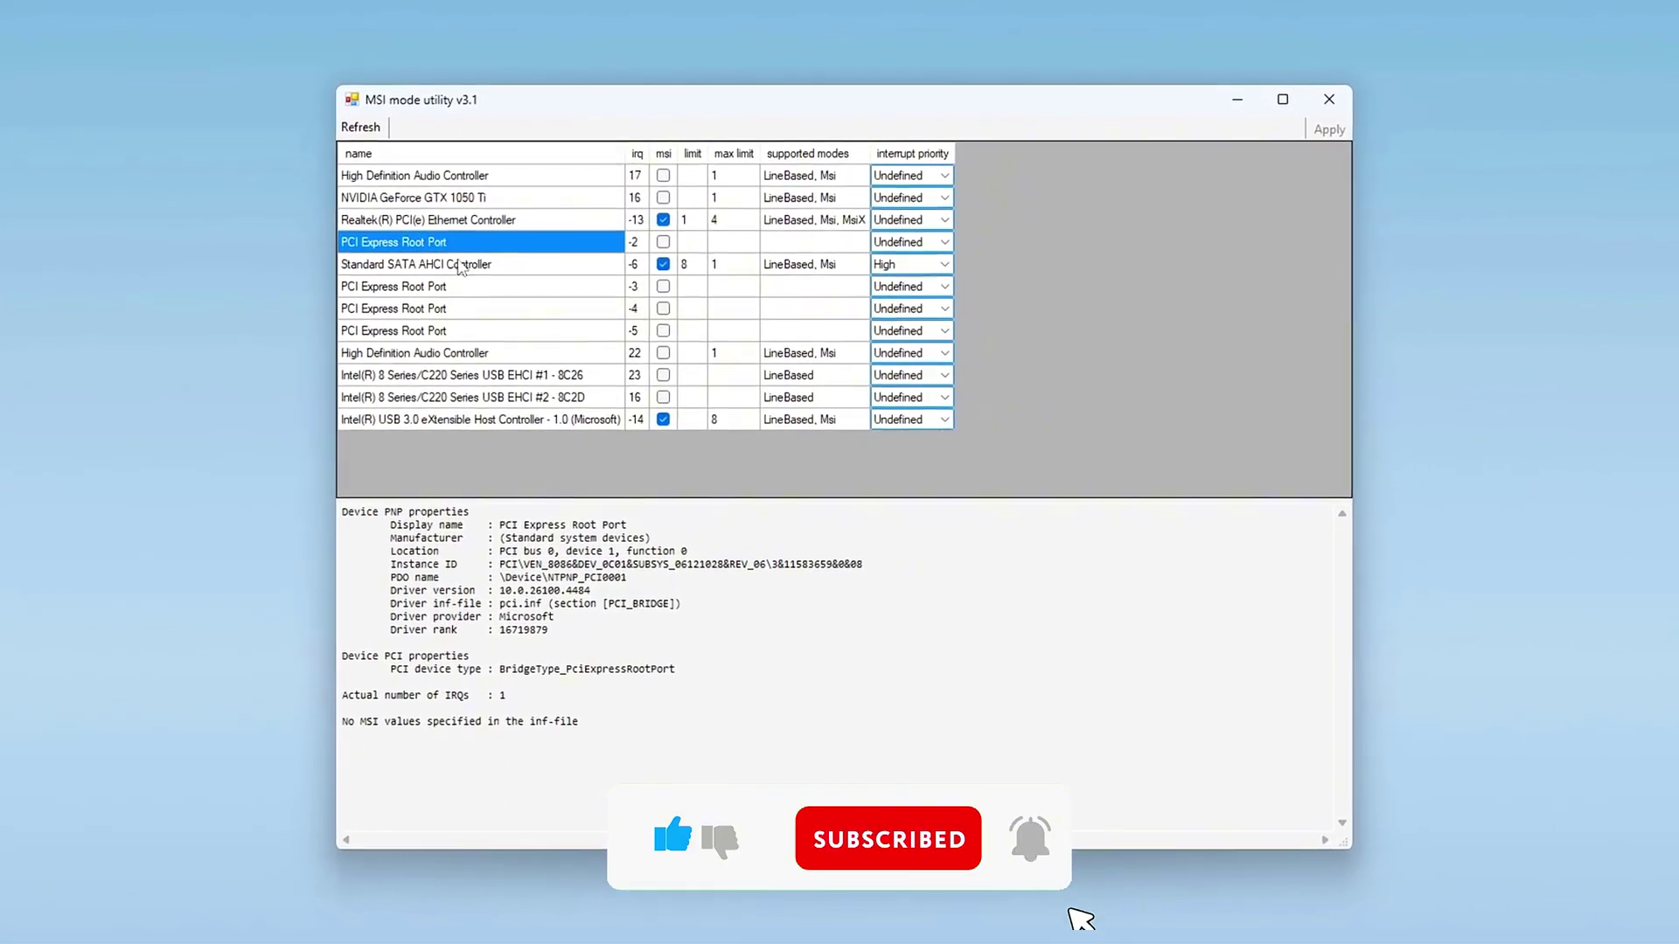
left_click(551, 271)
left_click(566, 294)
left_click(542, 303)
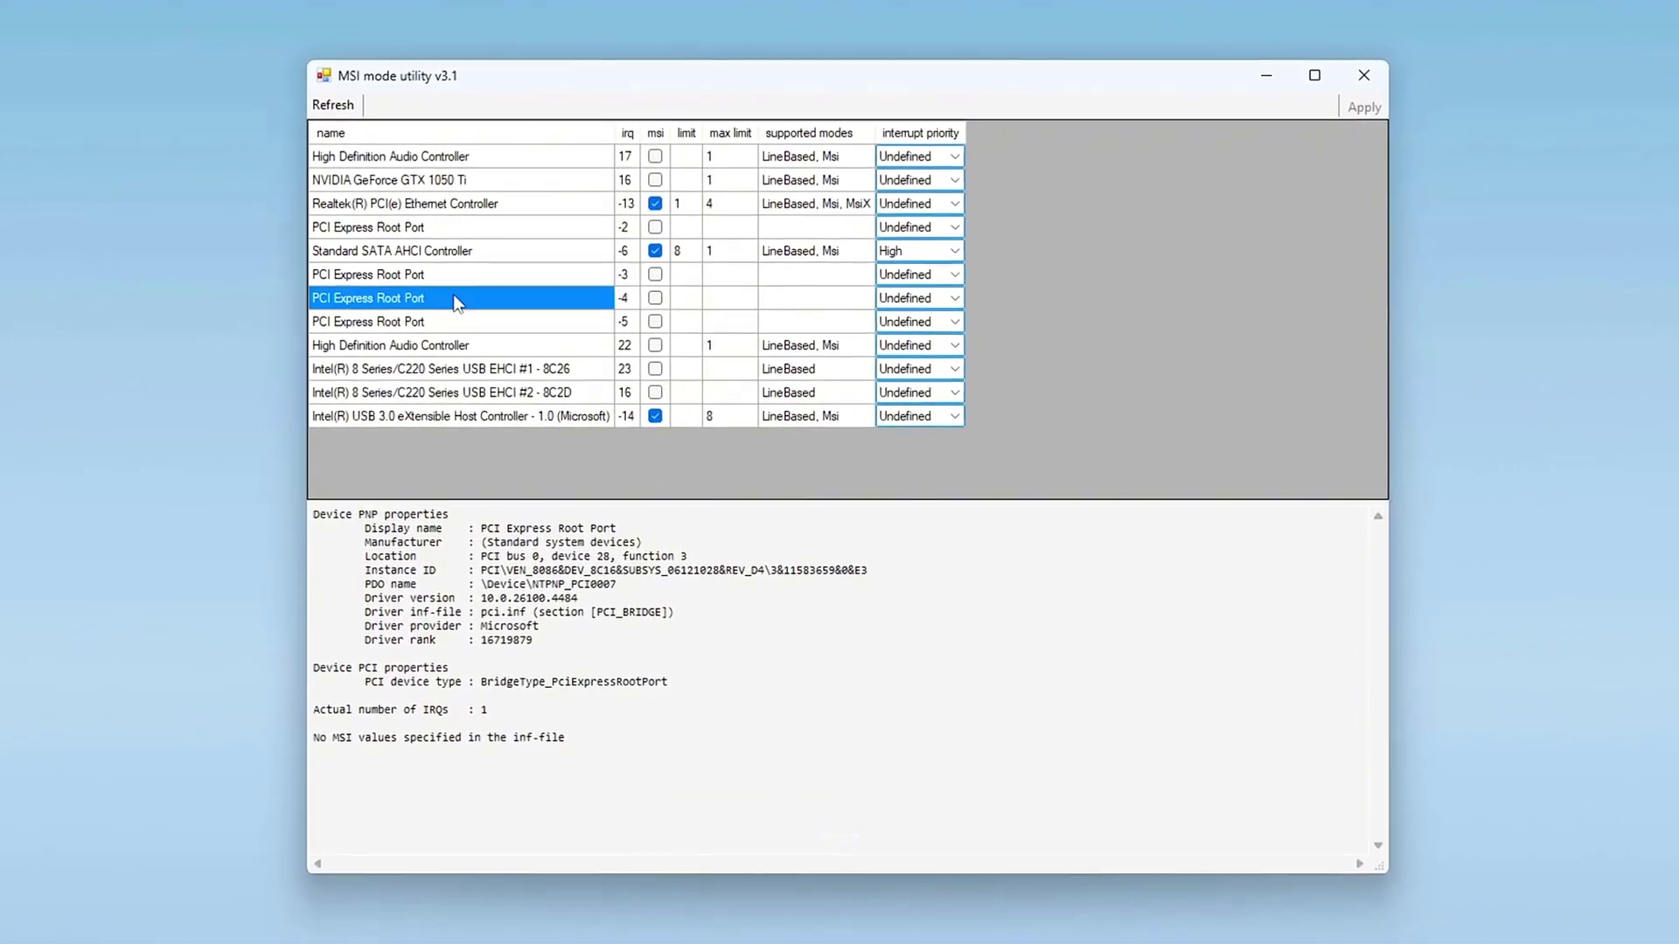
left_click(536, 325)
left_click(474, 341)
left_click(476, 365)
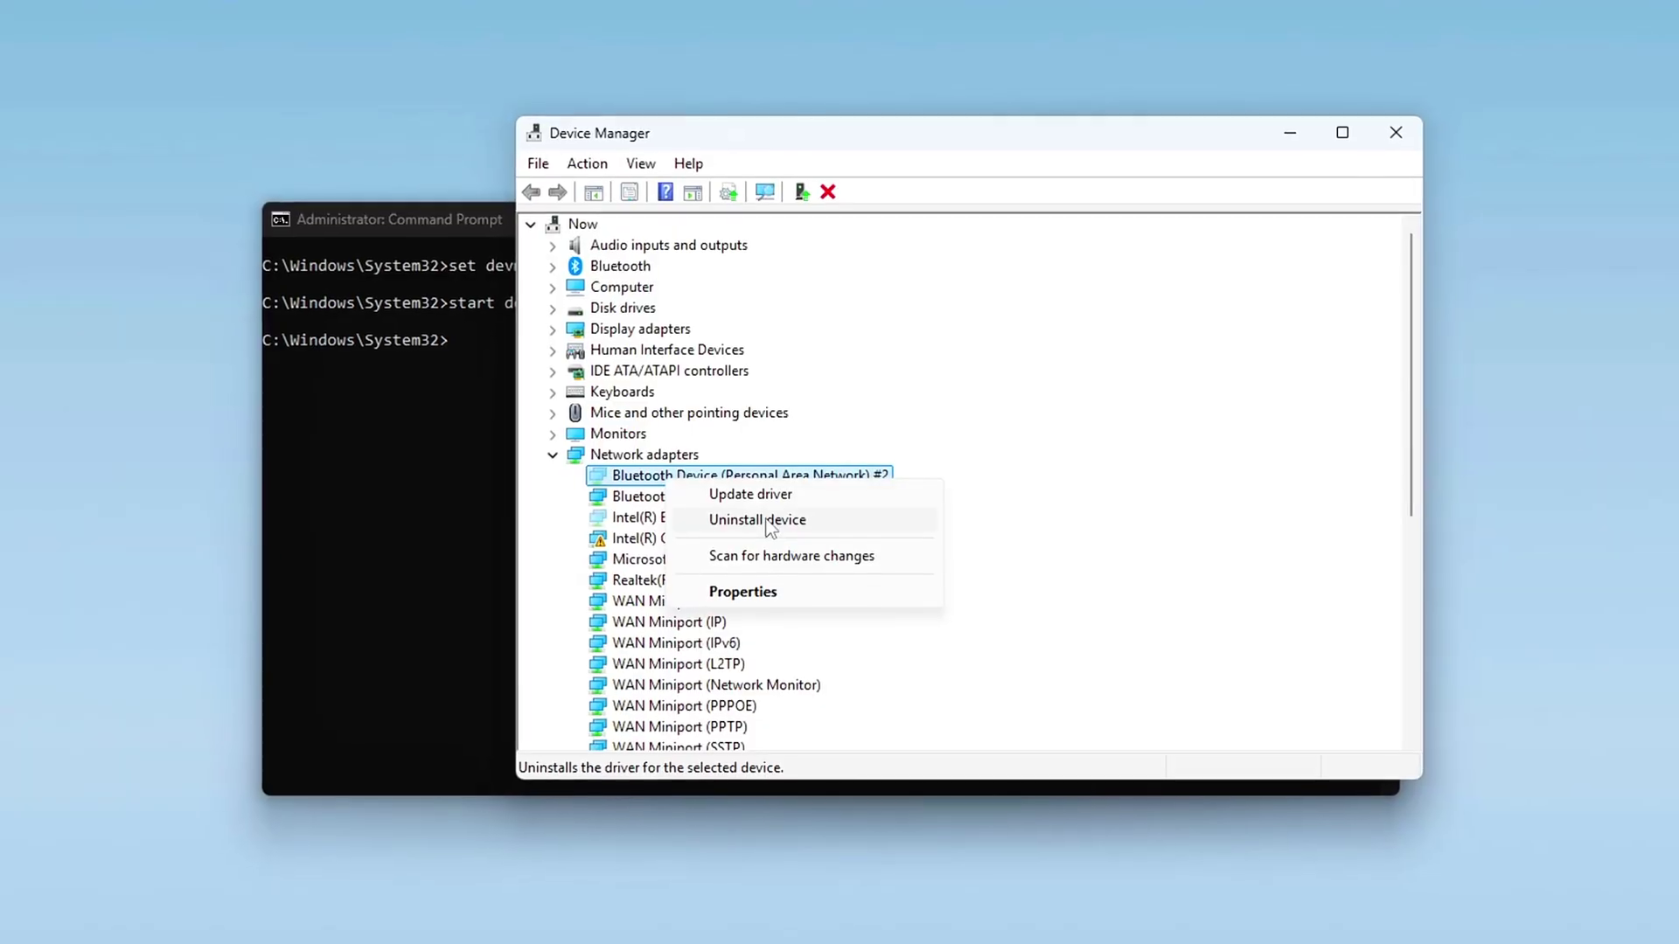
left_click(743, 521)
left_click(873, 577)
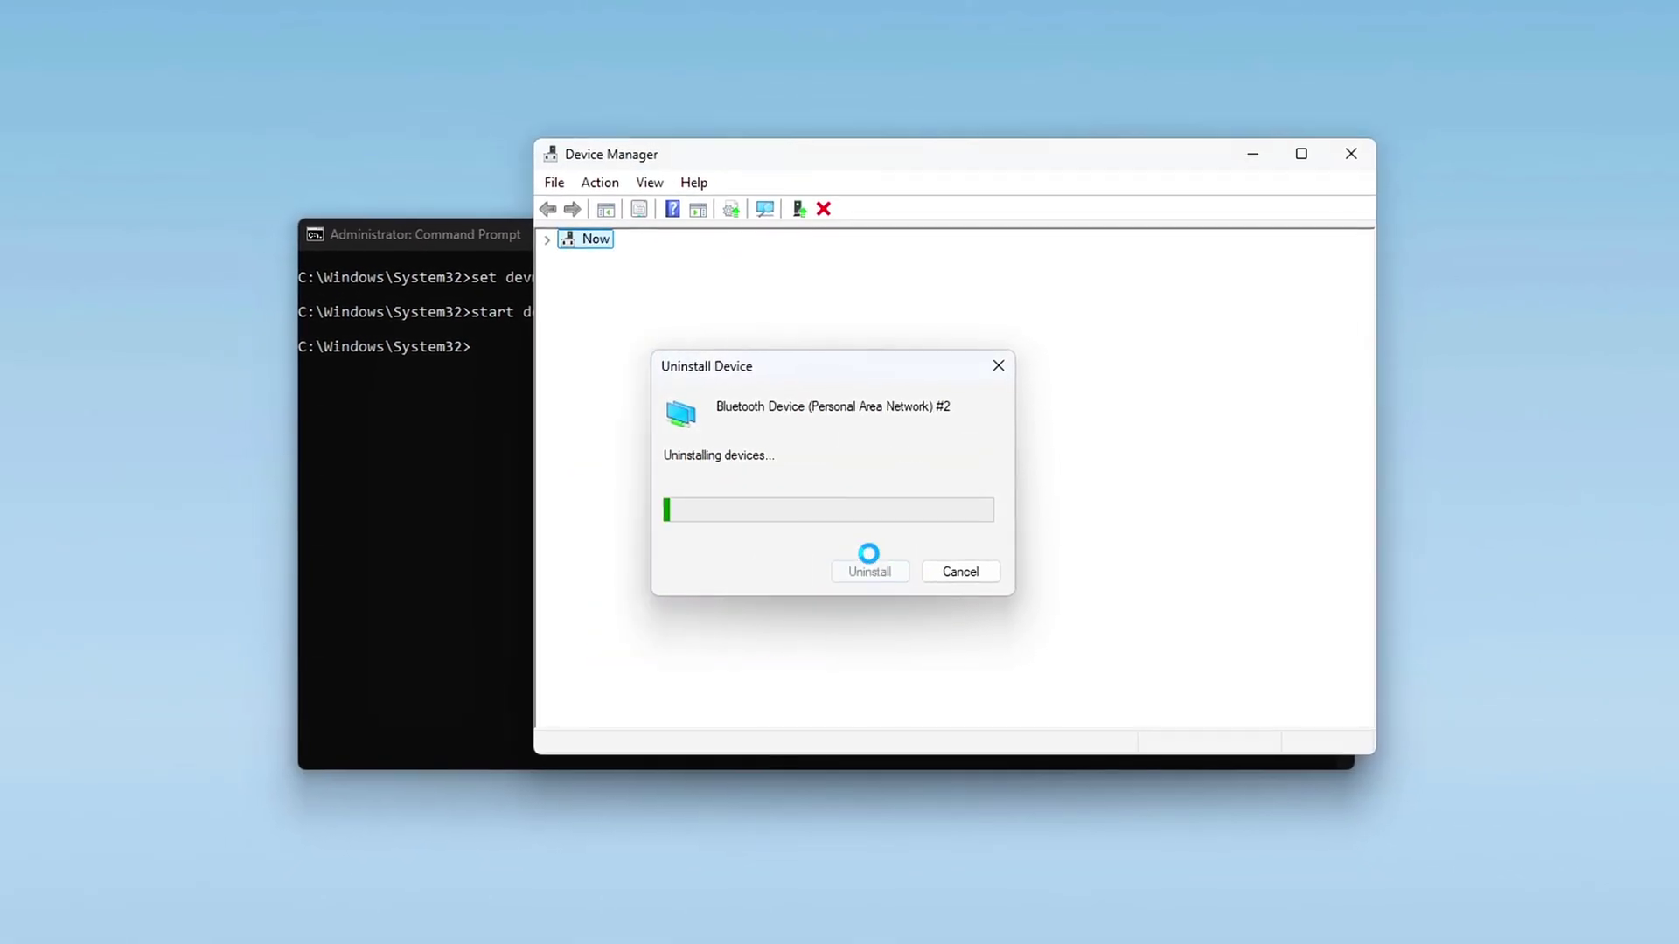
scroll(776, 592, "down", 4)
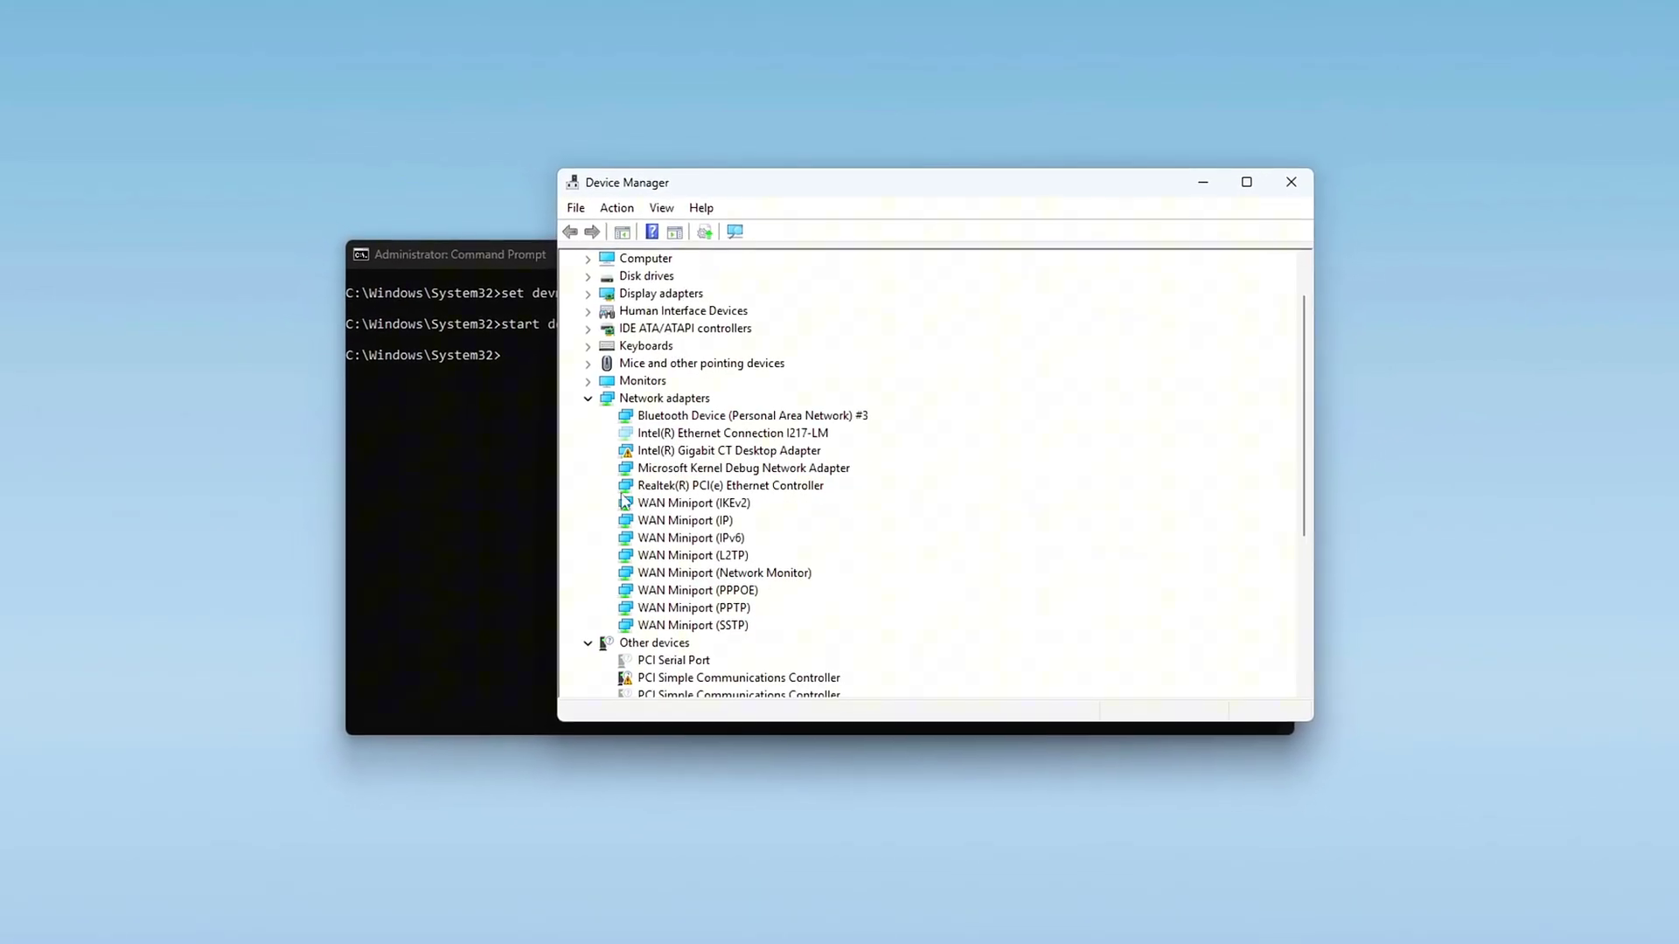